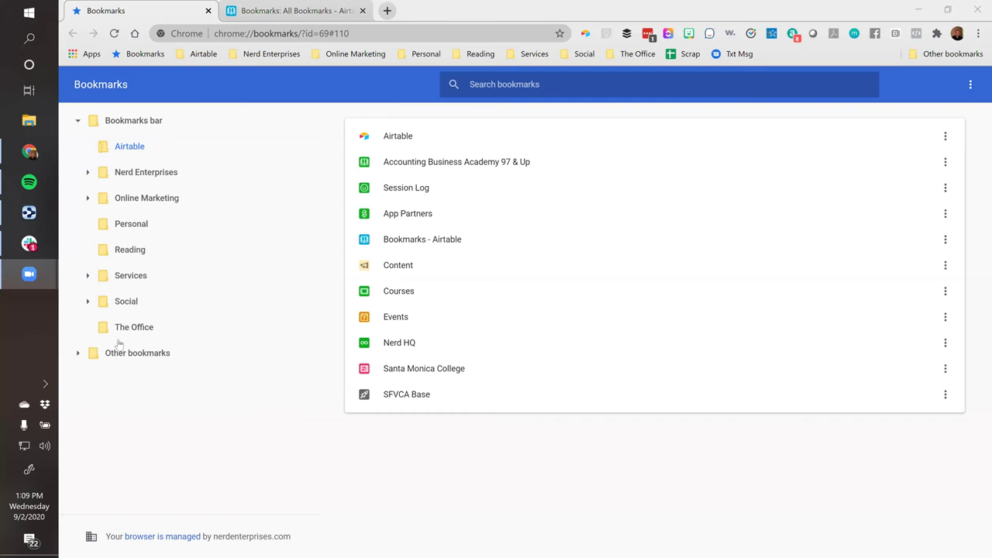
- Look through The Office bookmarks folder and close the two open bookmarks tabs
click(121, 329)
scroll(434, 408, down, 4)
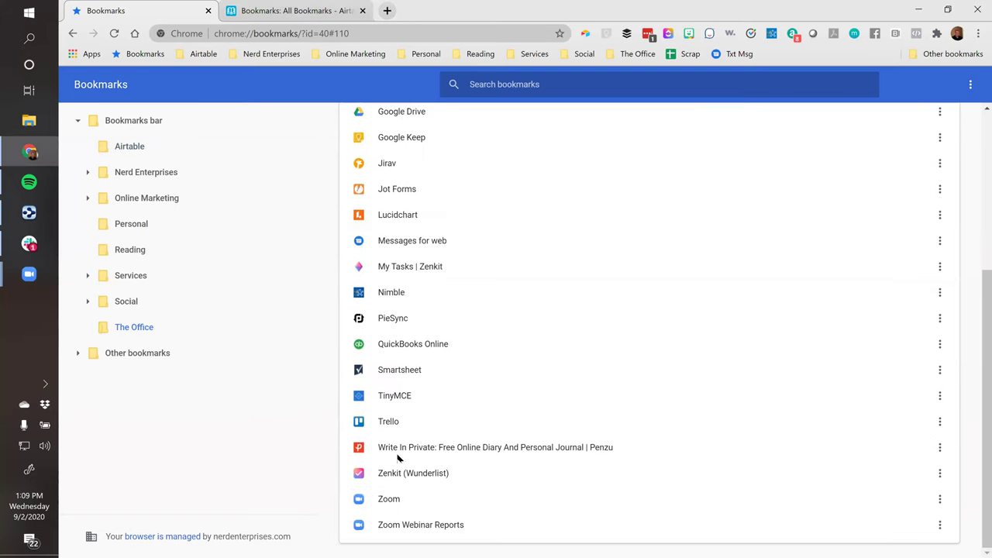
click(207, 10)
click(208, 10)
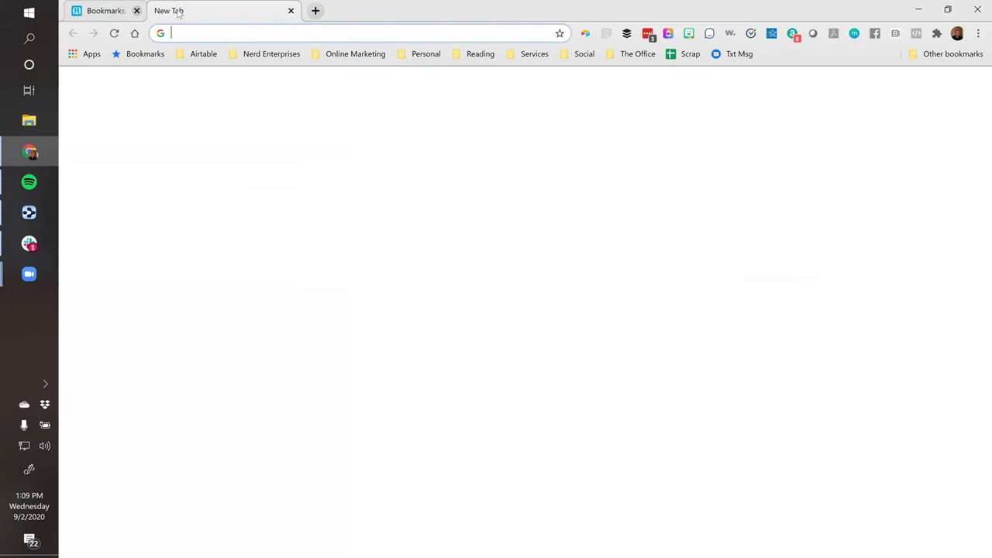
- Search Google for "qbo test drive" and open the Test-Drive - QuickBooks Online result
click(194, 31)
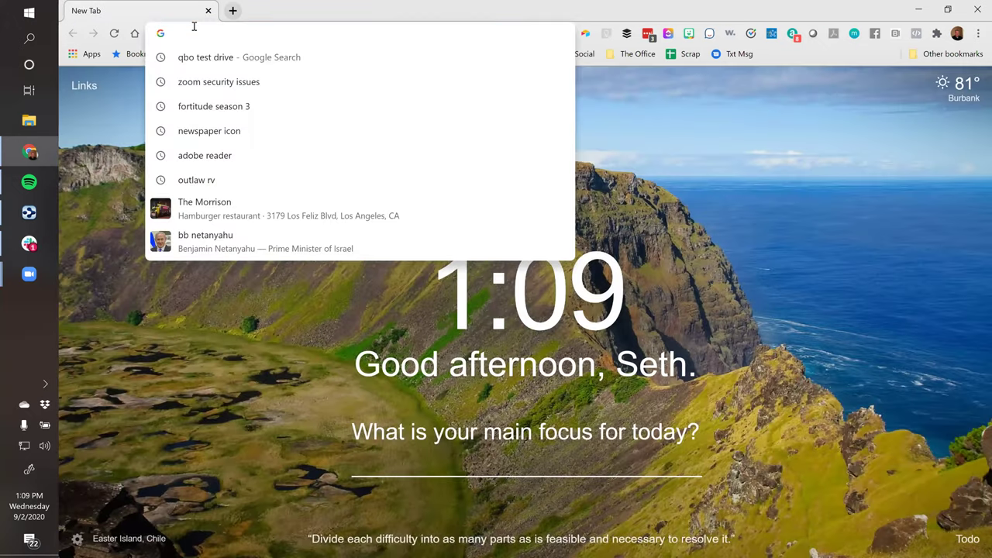
key(Down)
key(Return)
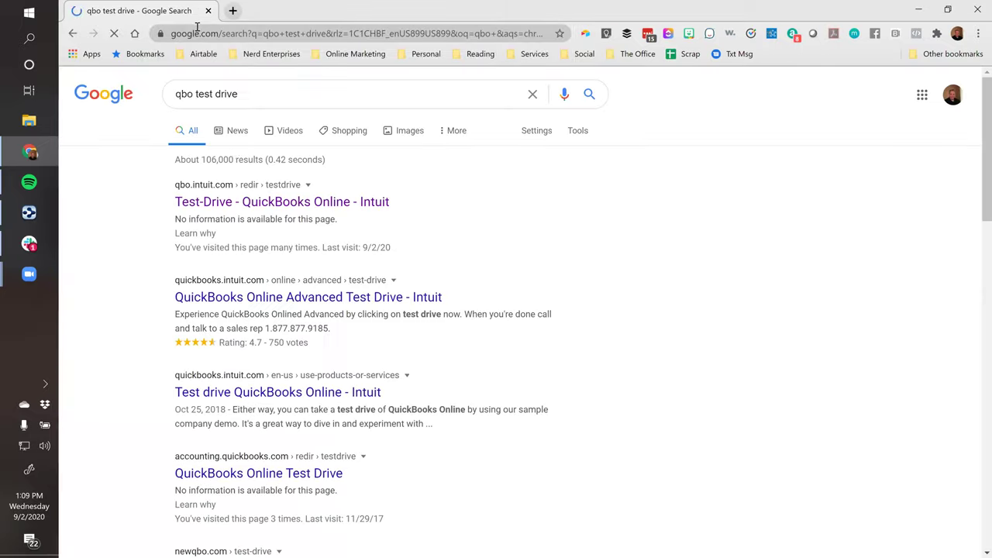
click(241, 201)
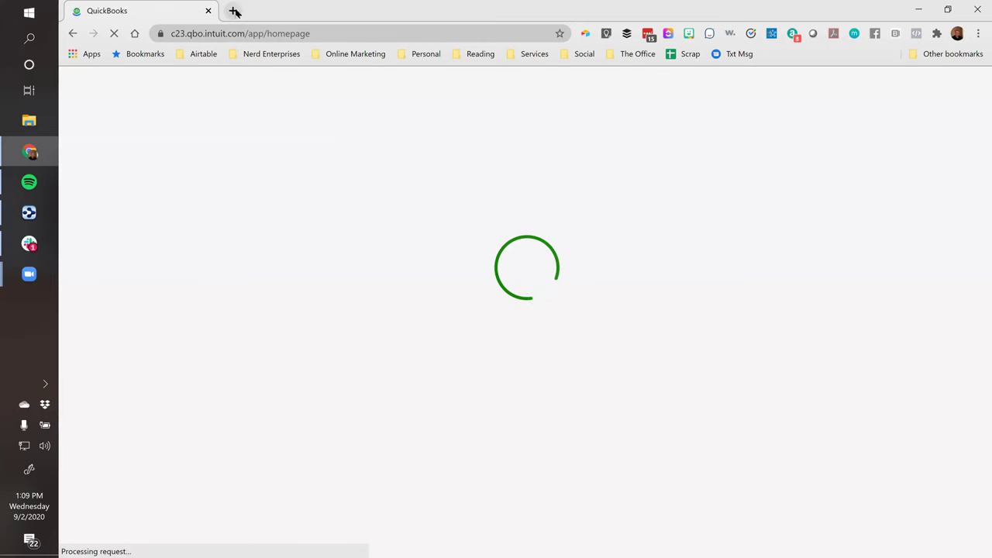
- Create a blank Google Sheets spreadsheet in a new browser tab using sheets.new
click(233, 10)
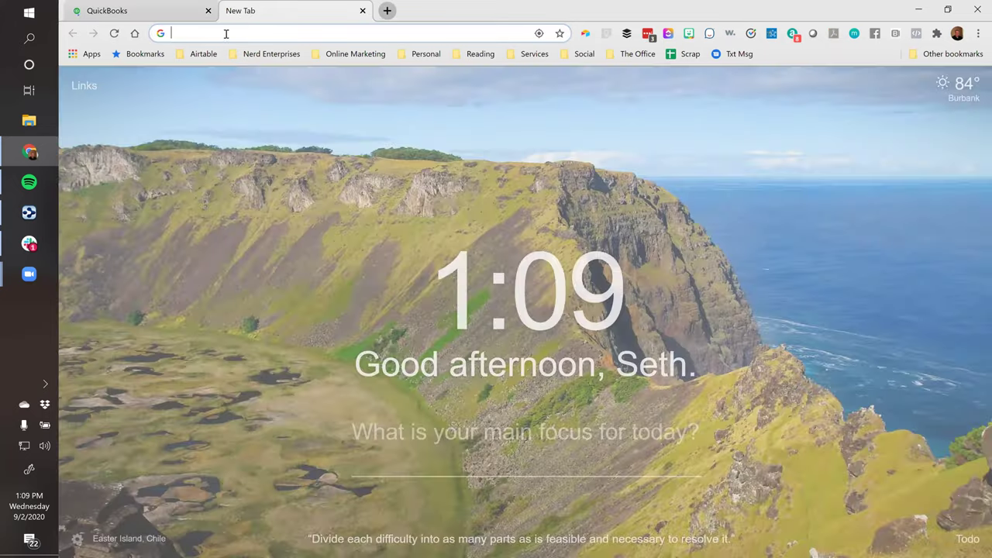
text(sheets.new)
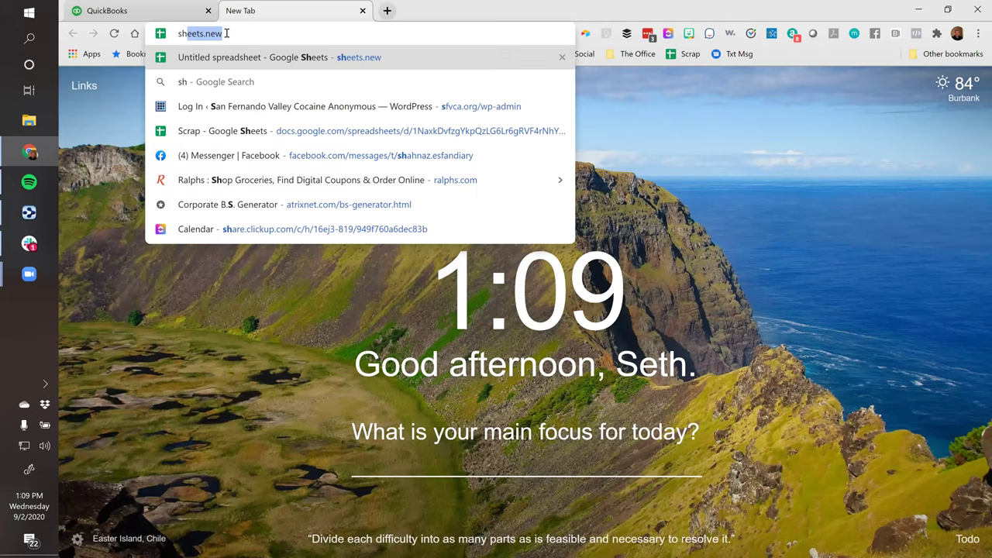
key(Return)
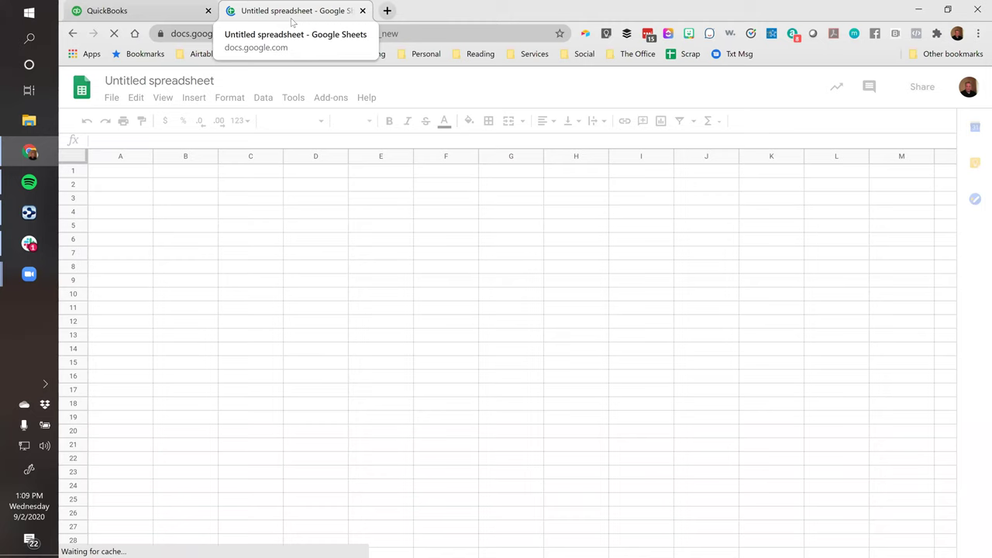
- Switch back to QuickBooks, open the Balance Sheet report from the favorite reports and examine its assets and liabilities
click(162, 15)
key(ctrl+Tab)
click(194, 17)
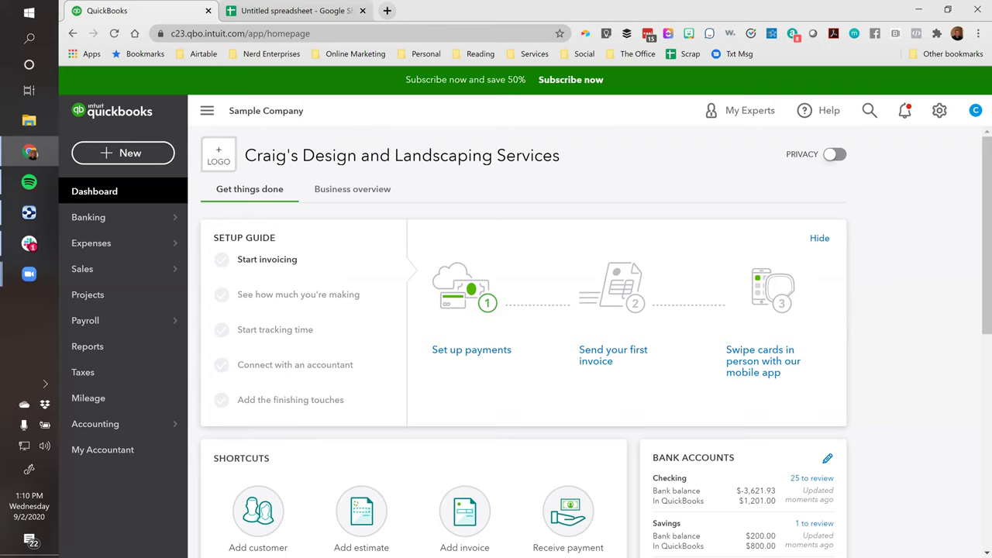
click(96, 346)
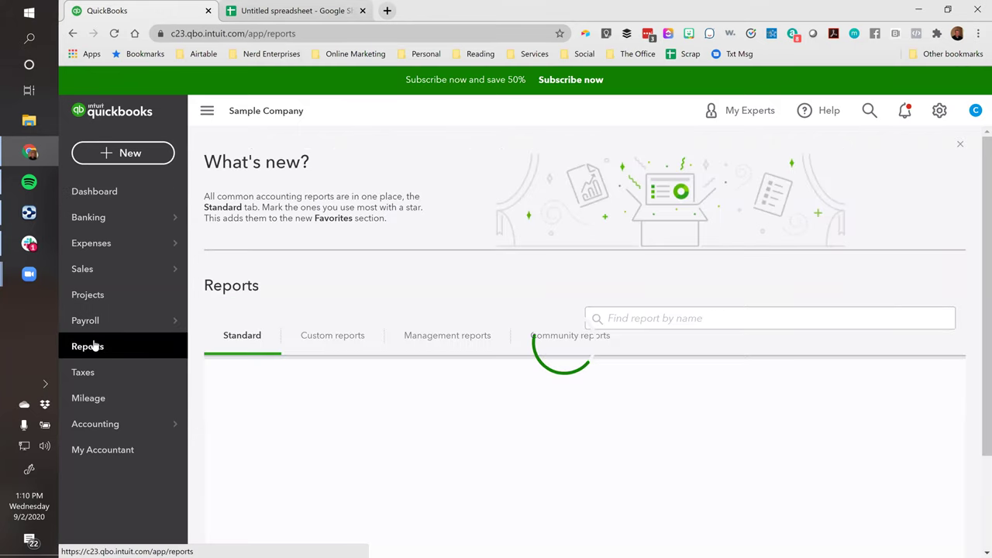
scroll(571, 294, down, 2)
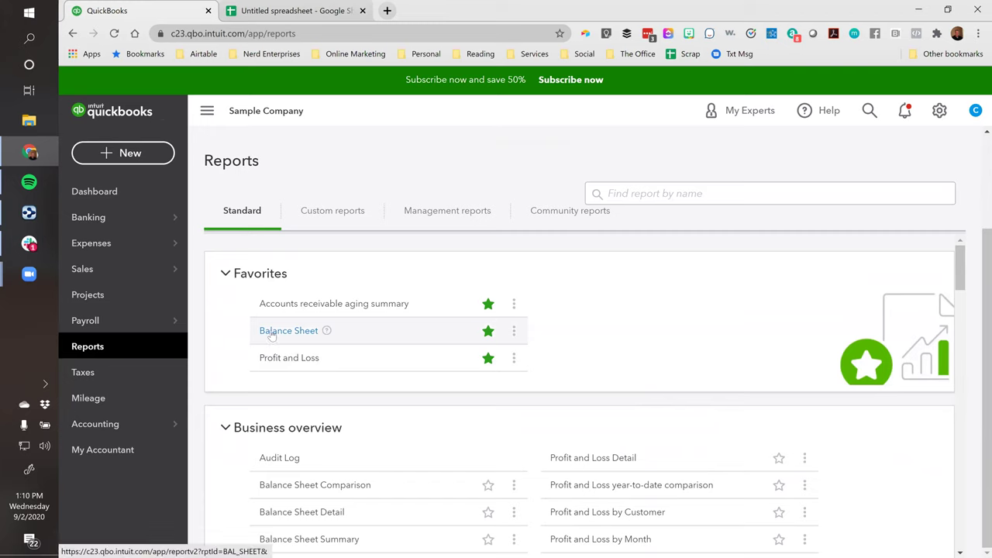
click(271, 334)
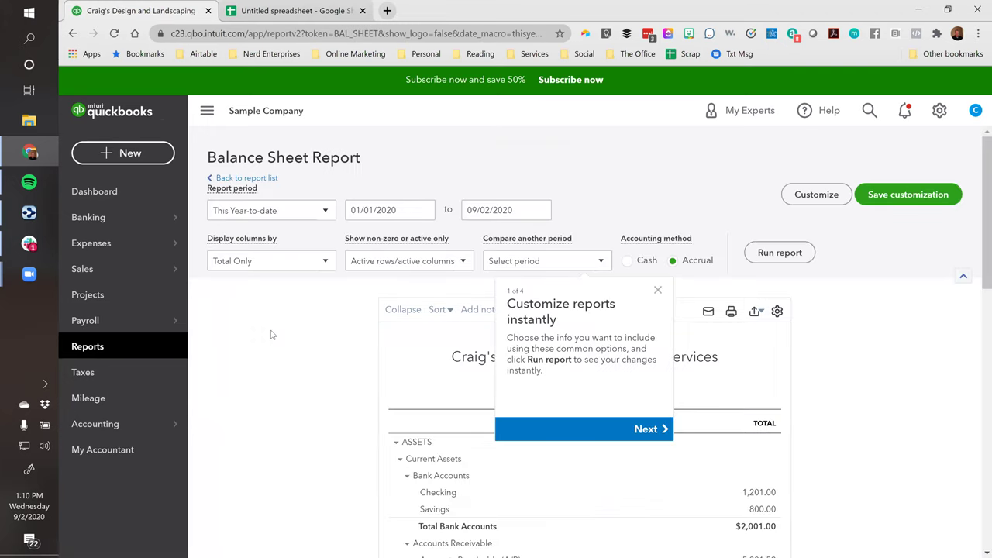
click(656, 290)
scroll(663, 299, down, 3)
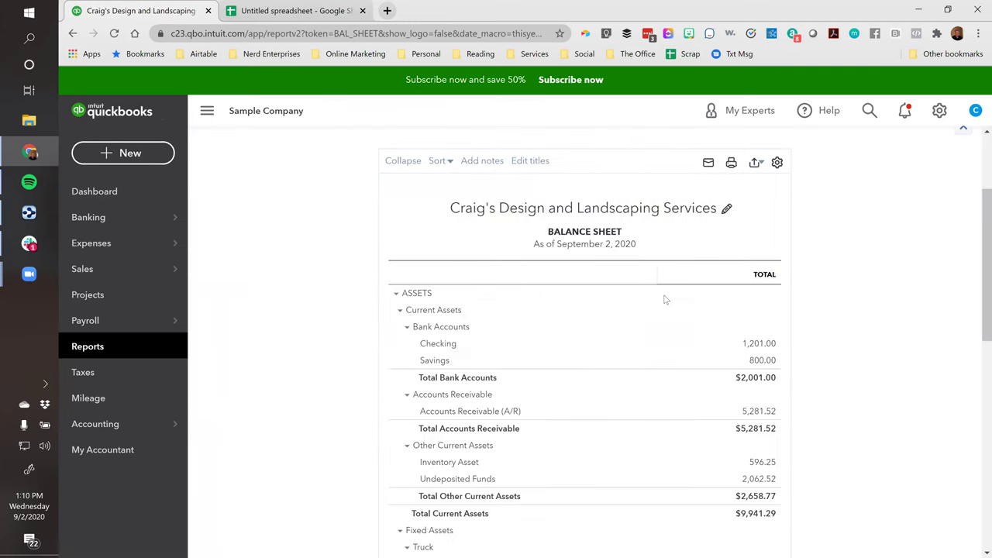
scroll(589, 310, down, 1)
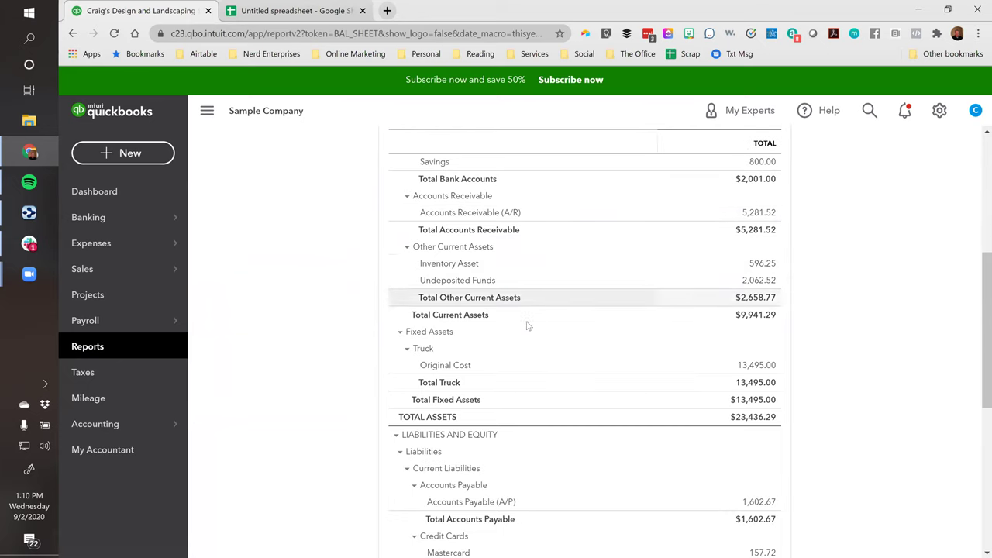
scroll(465, 330, down, 2)
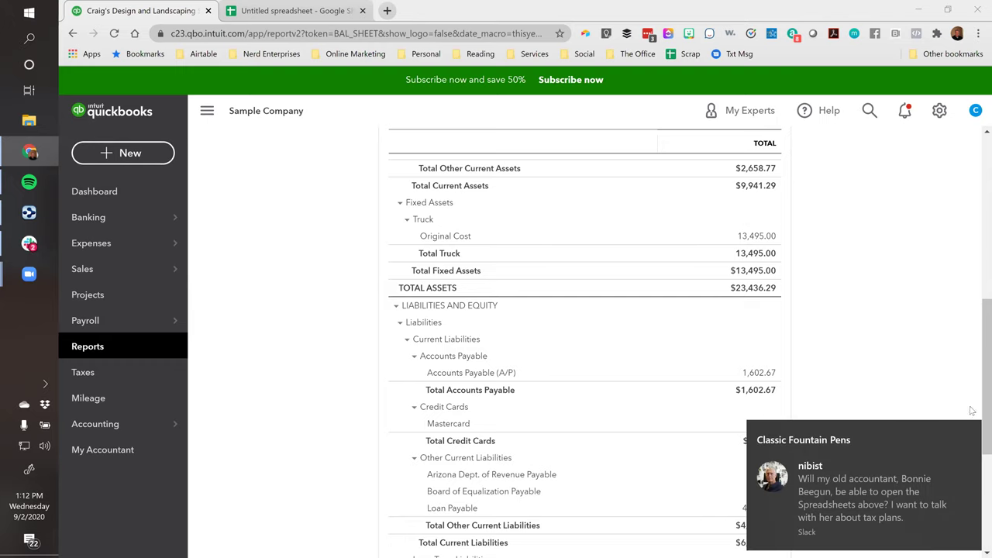
click(970, 434)
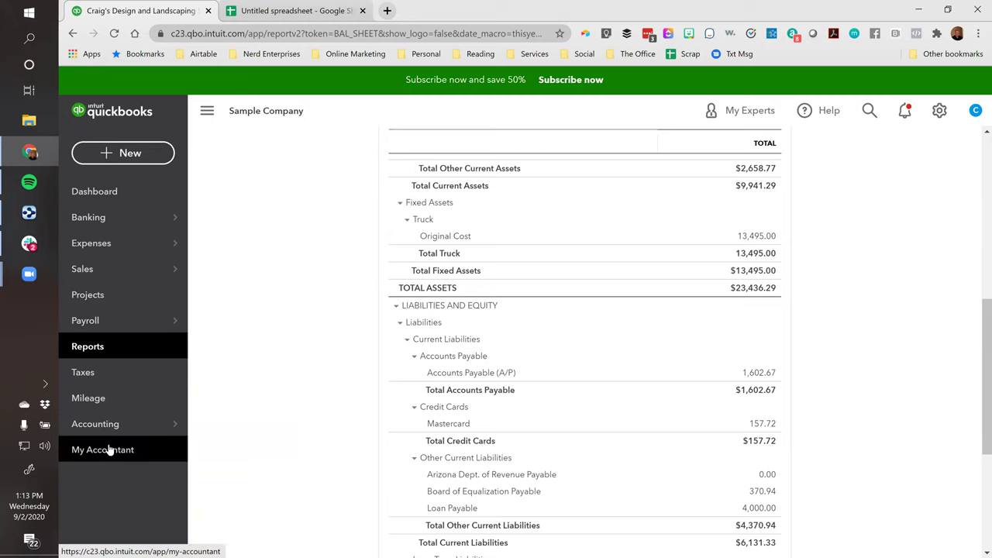
- Open the sample company's Chart of Accounts list from the accounting section
mouse_move(160, 423)
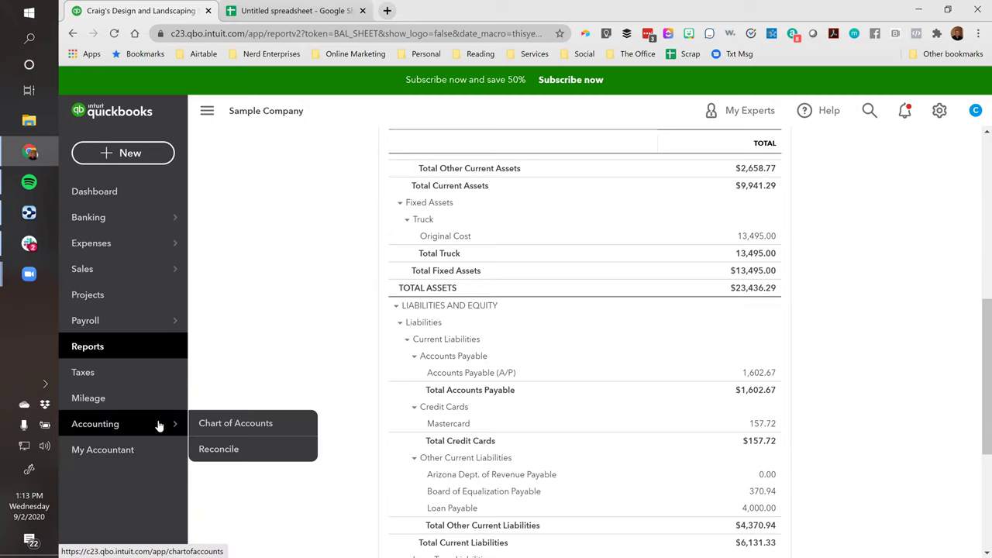
click(226, 424)
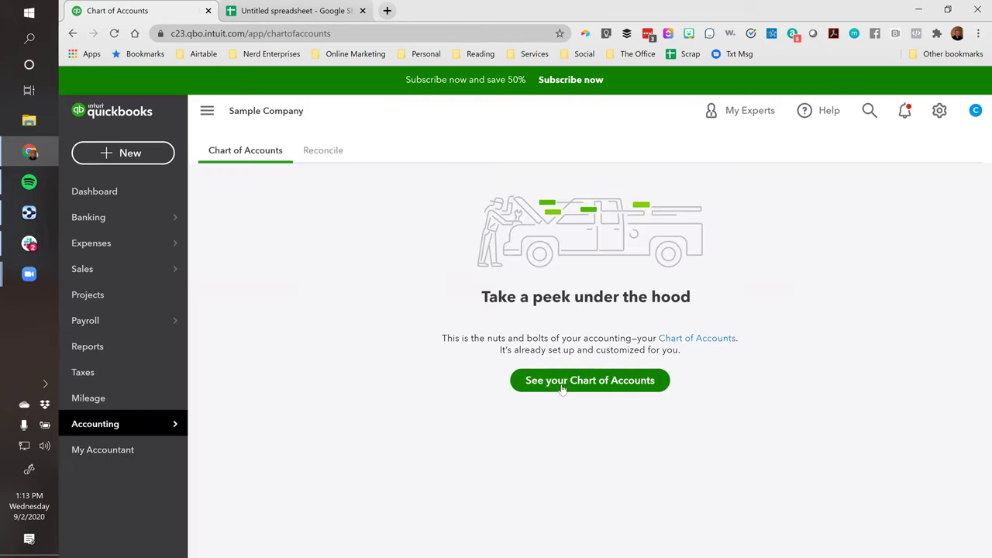
click(558, 386)
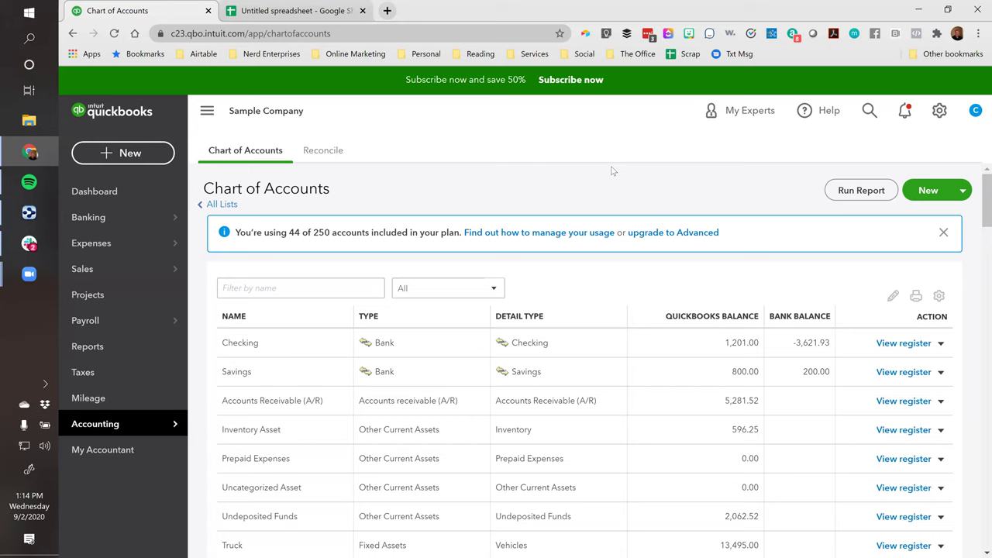
- Start a new account with account type Fixed Assets and detail type Fixed Asset Furniture
click(925, 191)
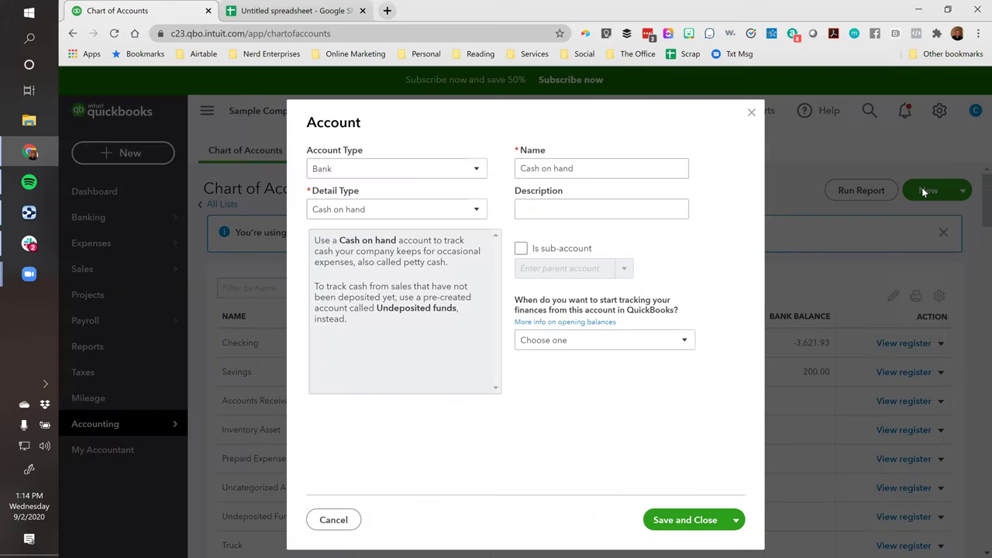
click(425, 167)
scroll(357, 263, down, 2)
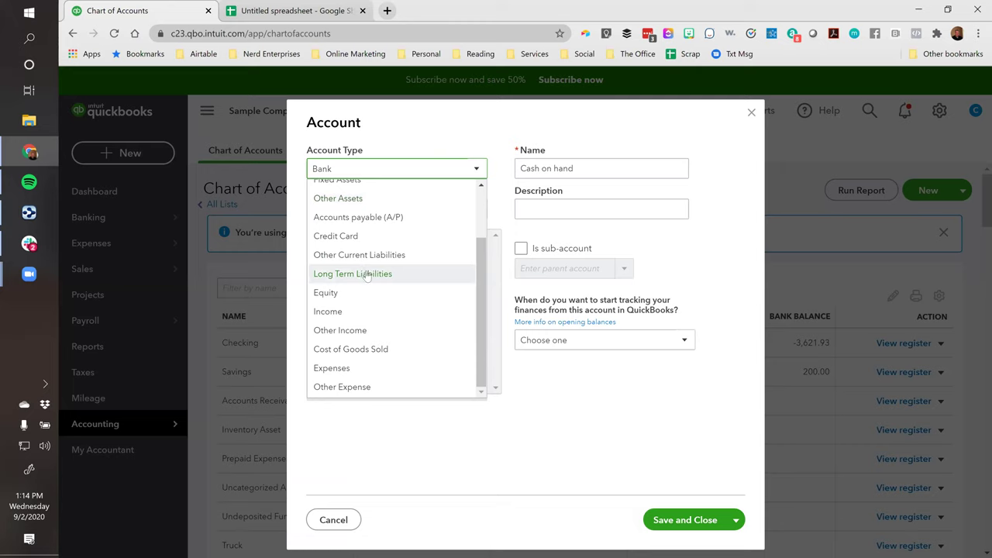
scroll(351, 345, up, 2)
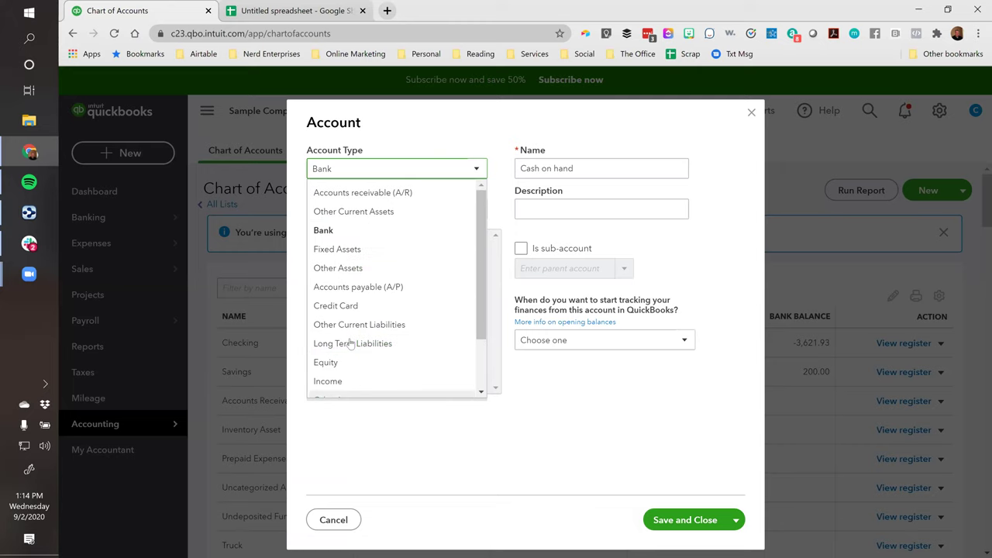
click(345, 250)
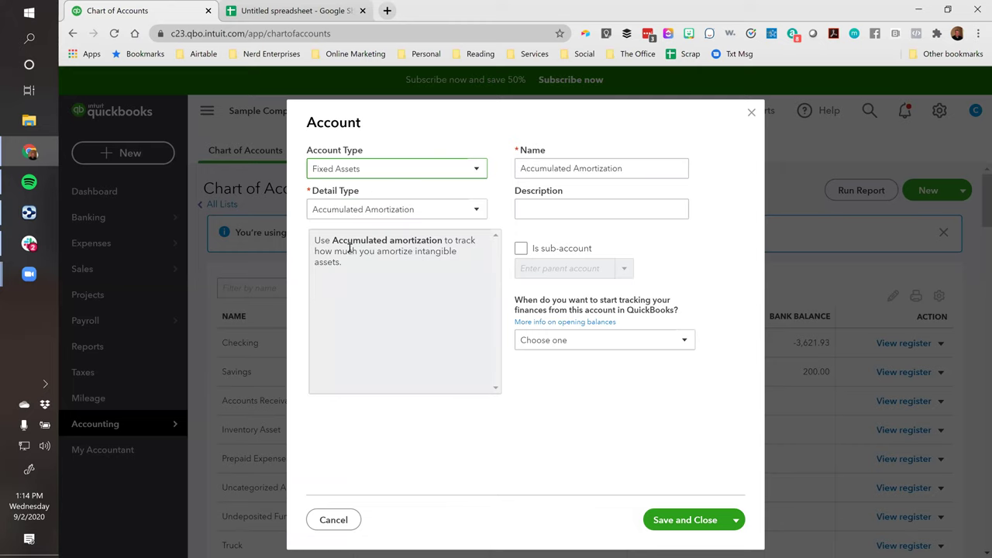
click(382, 208)
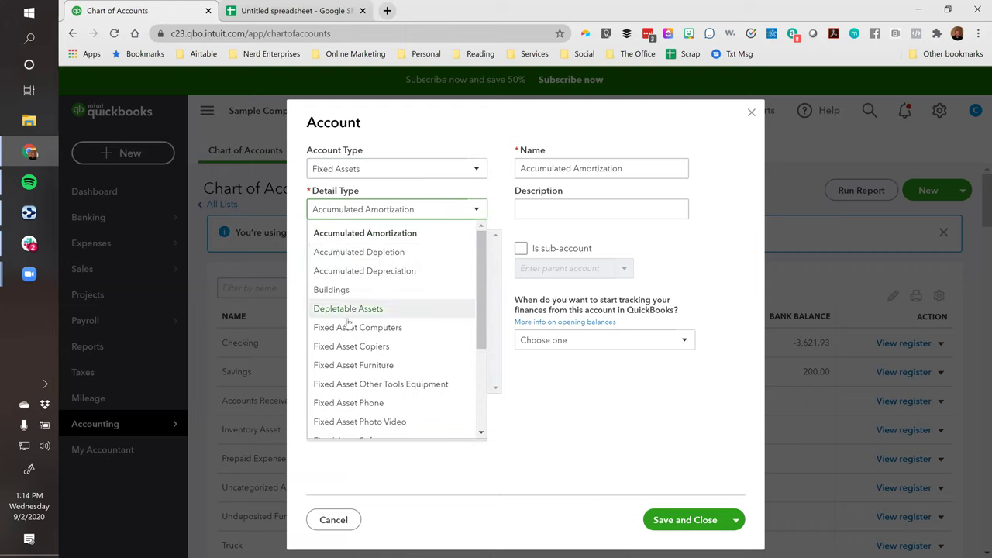
scroll(392, 310, down, 2)
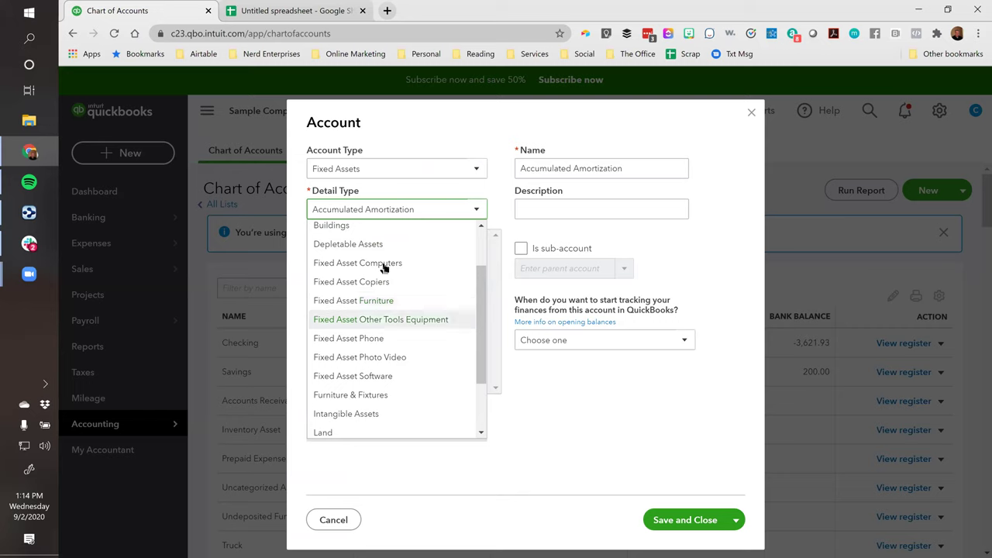
click(376, 307)
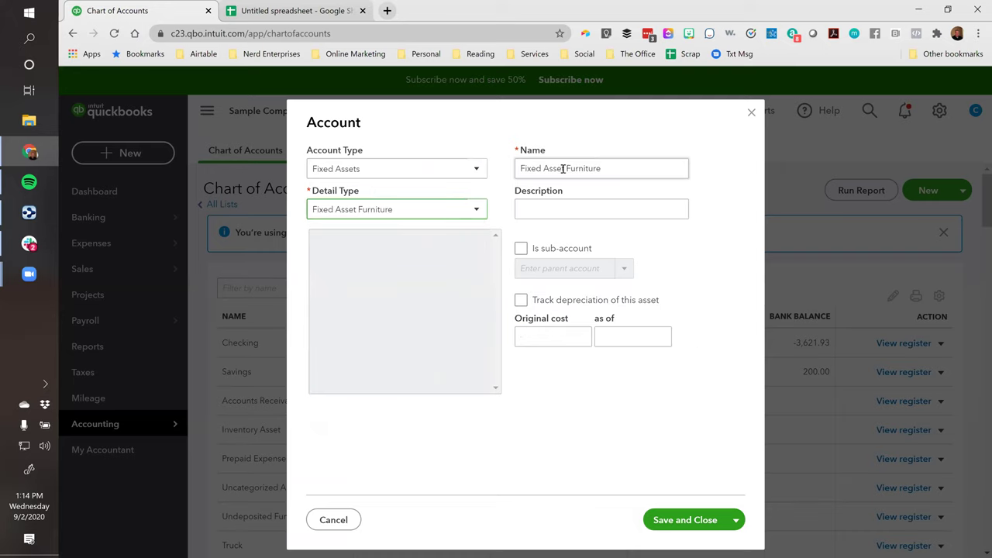
- Name the new account "Furniture & Fixtures" and save it, continuing with another new account
drag(566, 168, 483, 142)
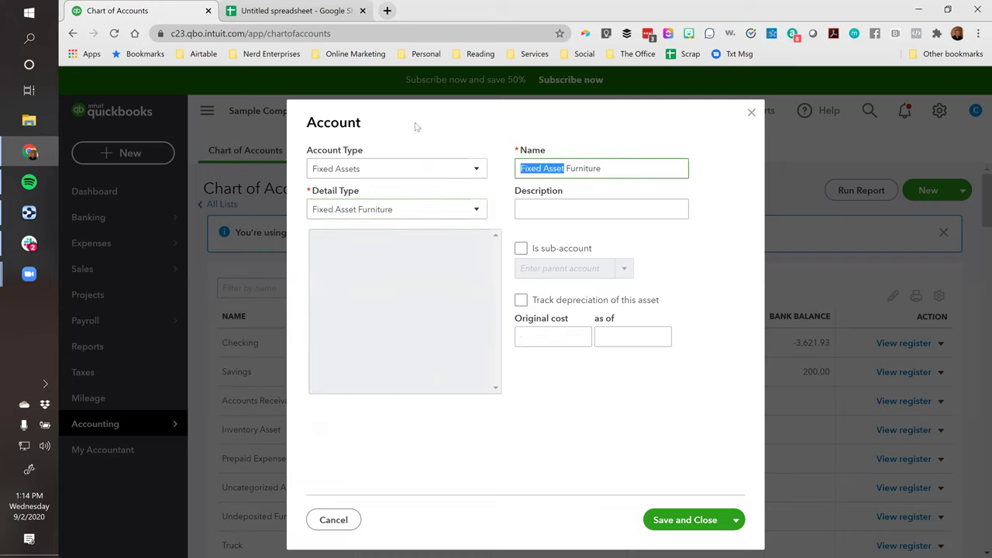
key(Delete)
key(Delete)
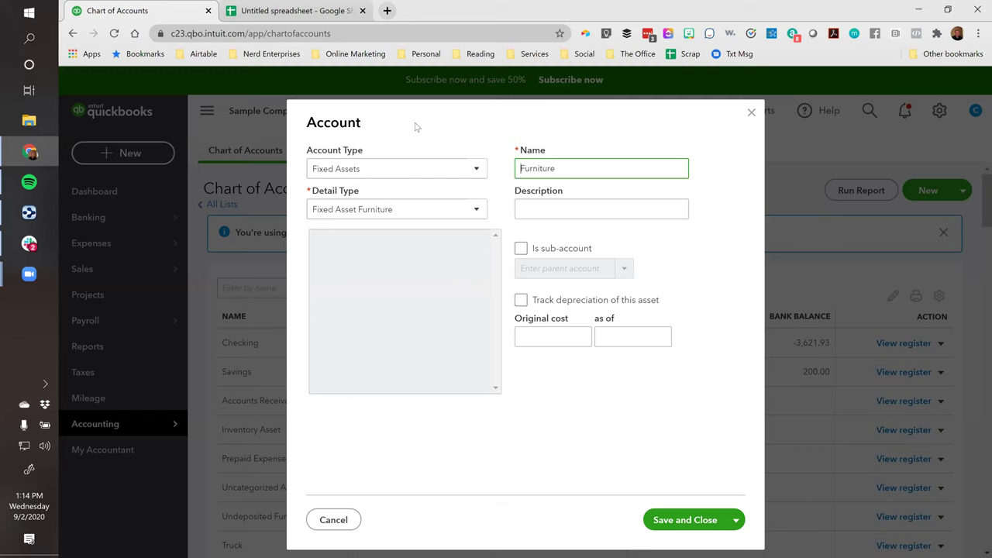
text(& Fixtures)
click(734, 521)
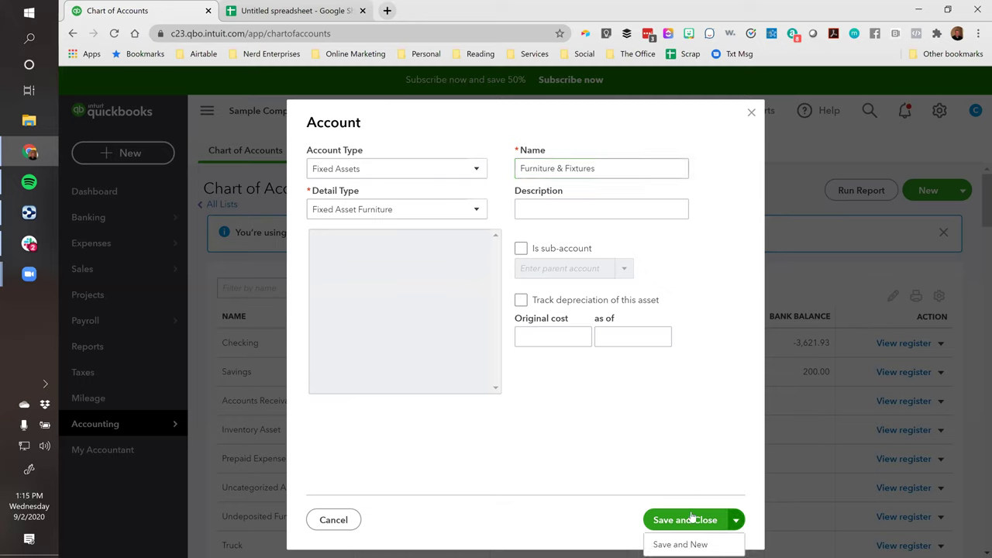
click(660, 545)
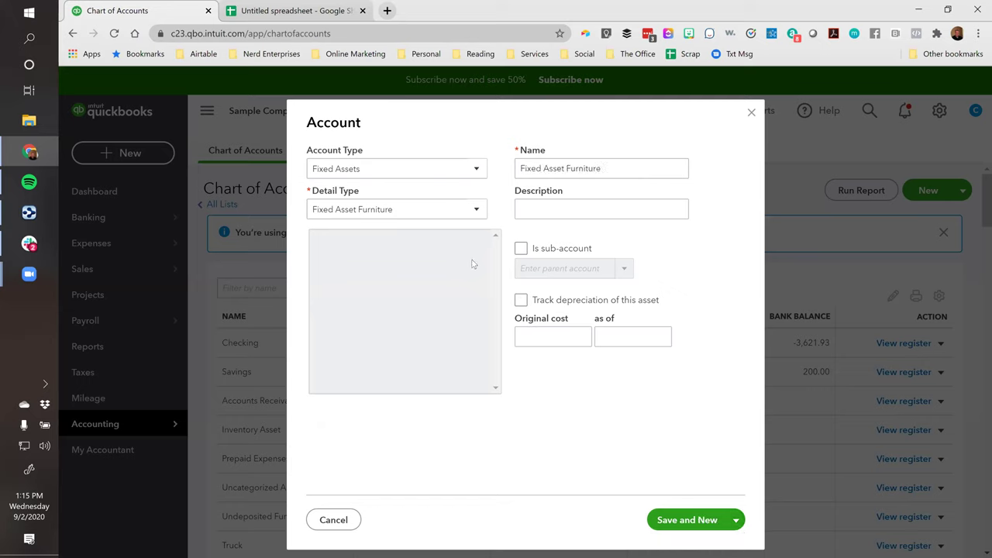
- Create a fixed asset account with detail type Fixed Asset Computers named "Computers" and save it, continuing with another new account
click(596, 202)
click(387, 215)
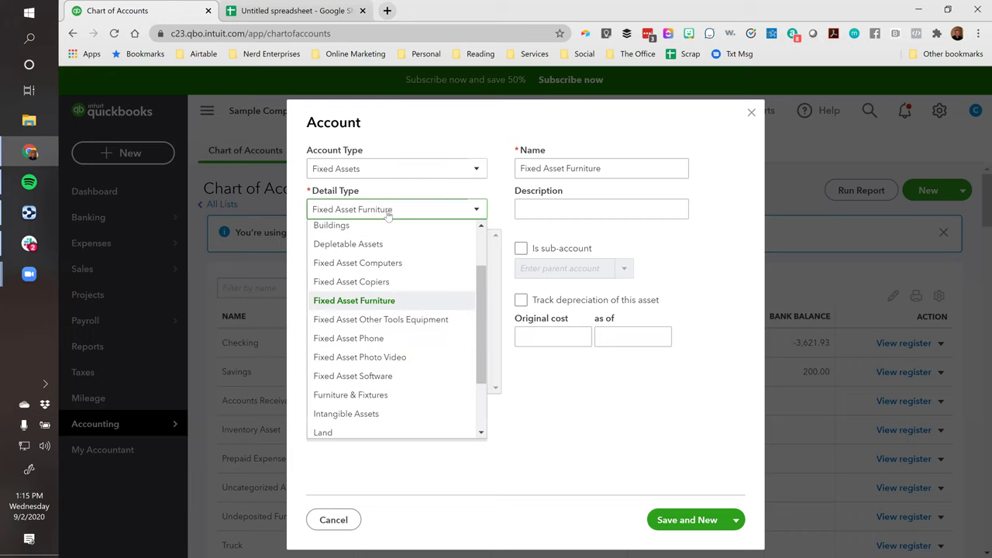
click(376, 263)
drag(566, 168, 404, 143)
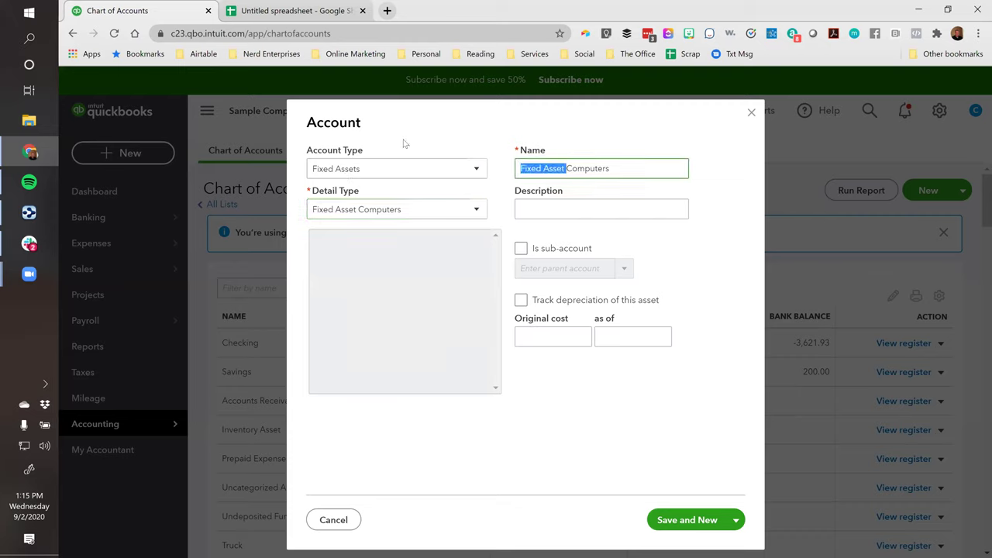
key(BackSpace)
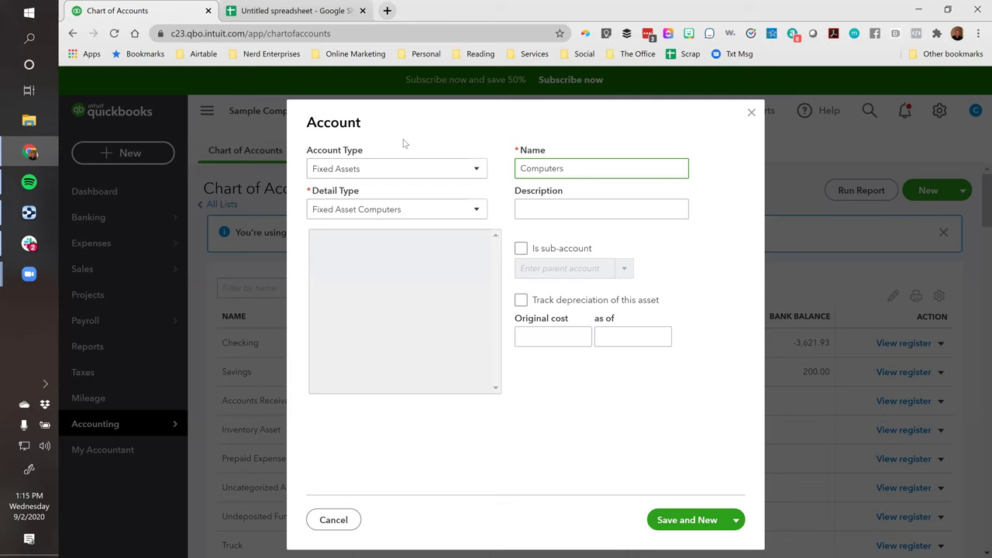
click(539, 212)
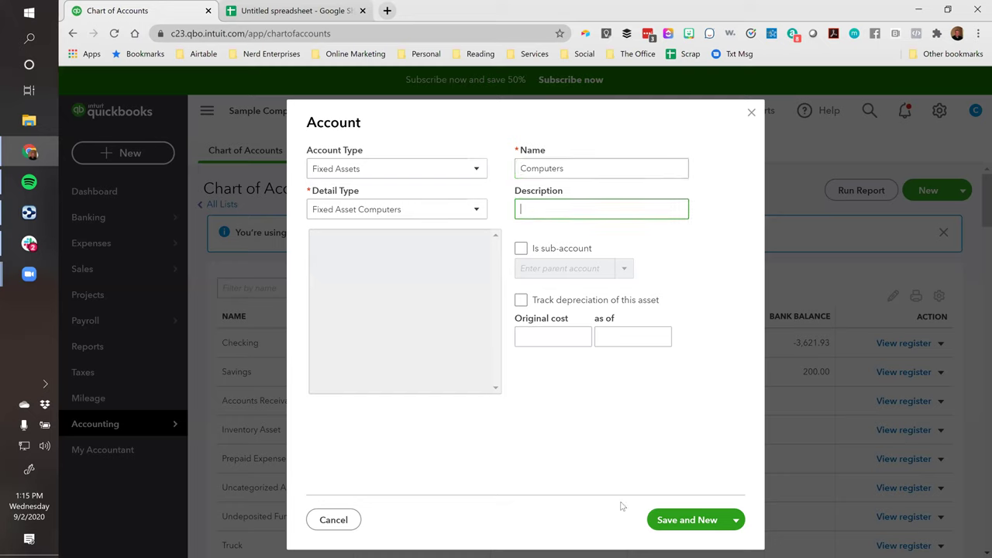
click(683, 521)
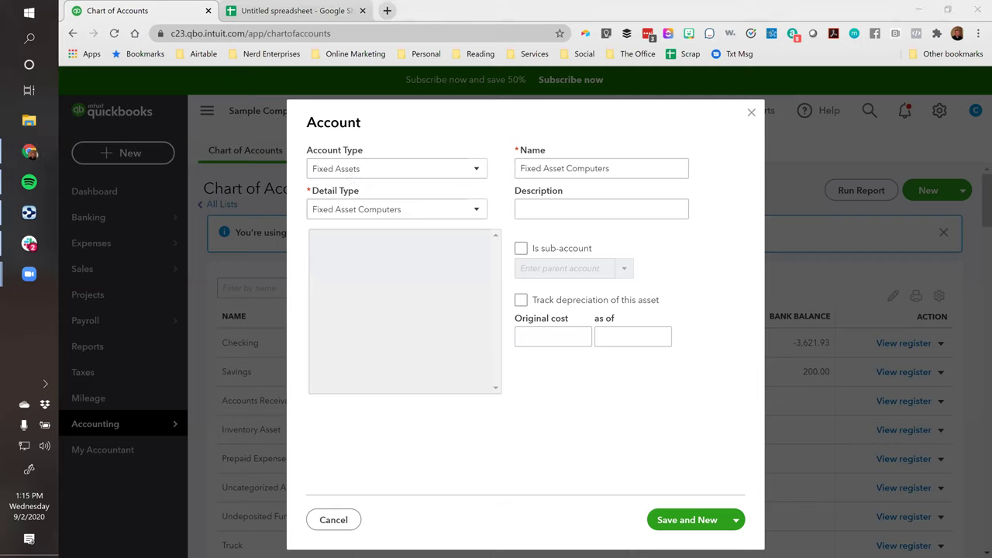
- Save another fixed asset account named "Fixed Asset Computers" with detail type Fixed Asset Computers, continuing with a new account
click(617, 168)
triple_click(617, 167)
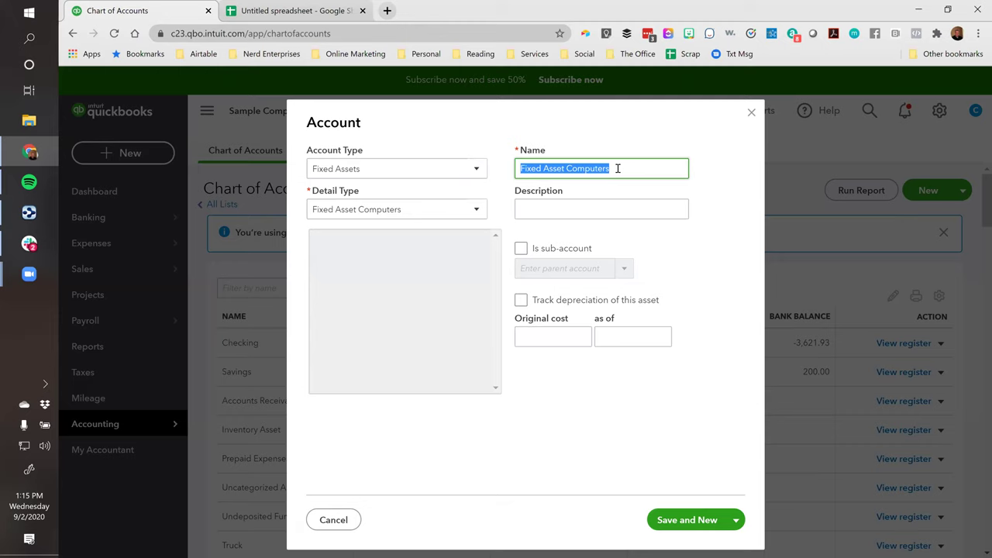
click(618, 167)
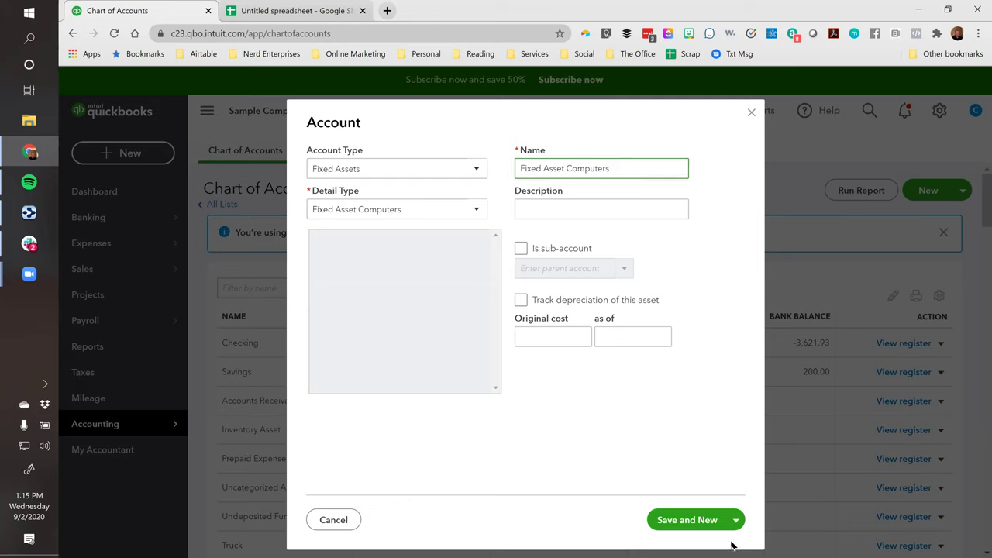
click(681, 525)
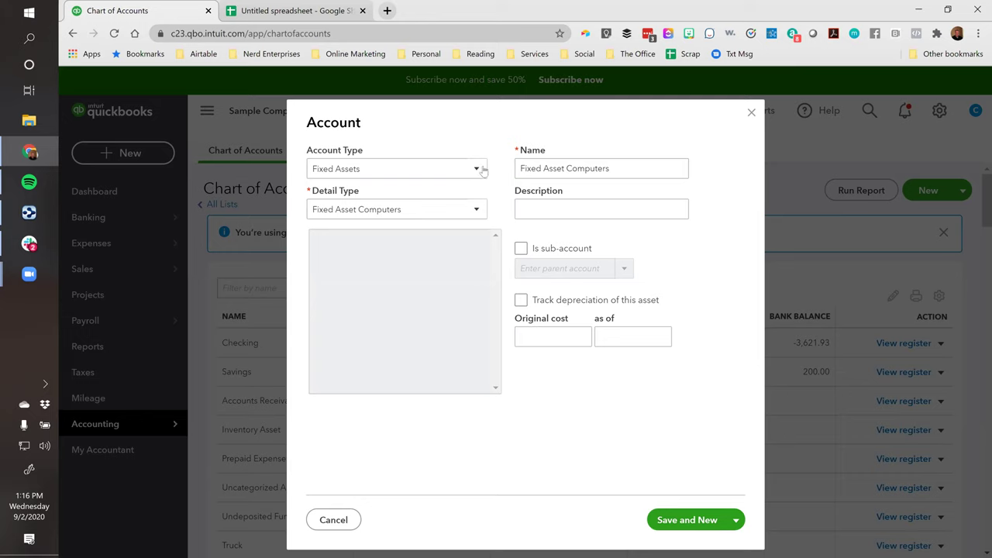
- Review the available account types and the detail types offered for Fixed Assets in the new account form
click(476, 171)
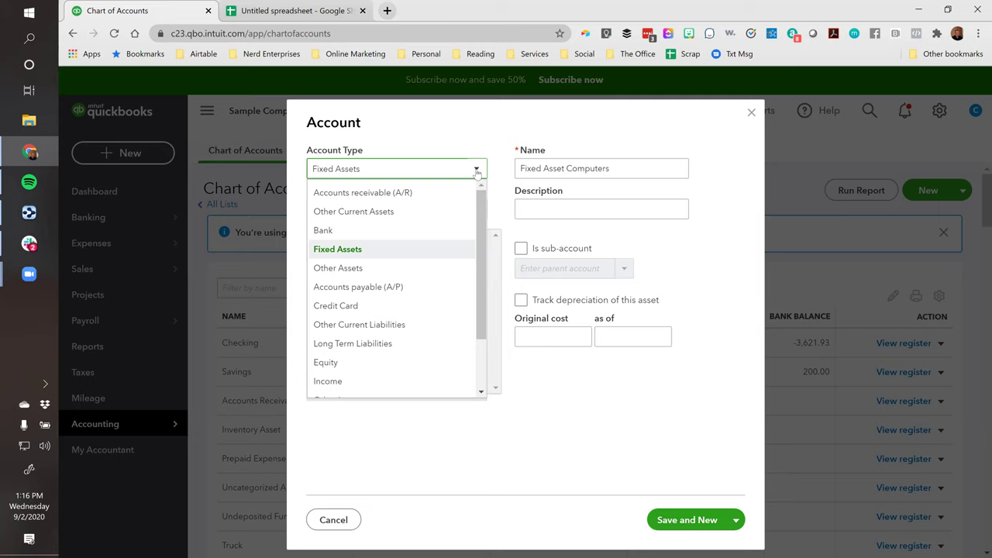
scroll(450, 230, down, 1)
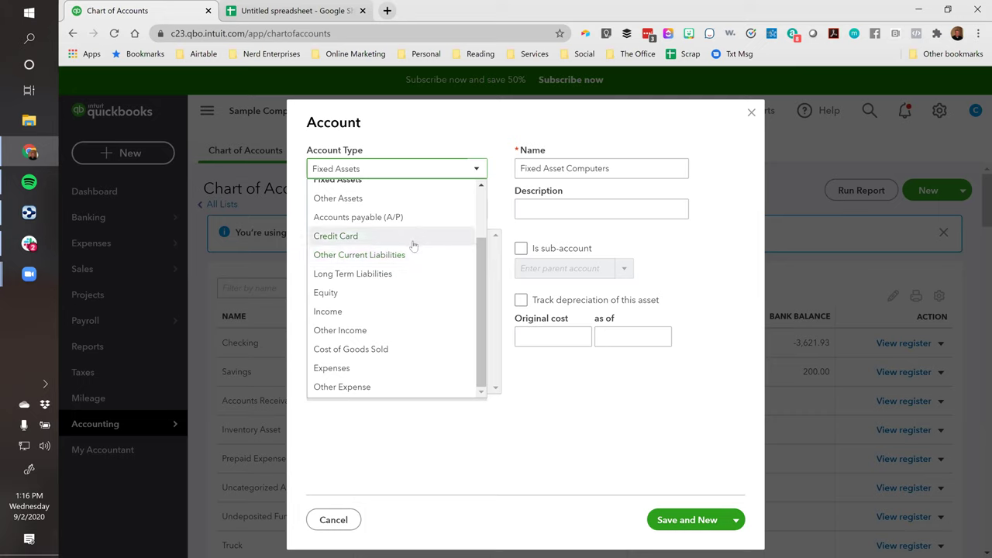
scroll(420, 268, up, 1)
click(368, 249)
click(374, 215)
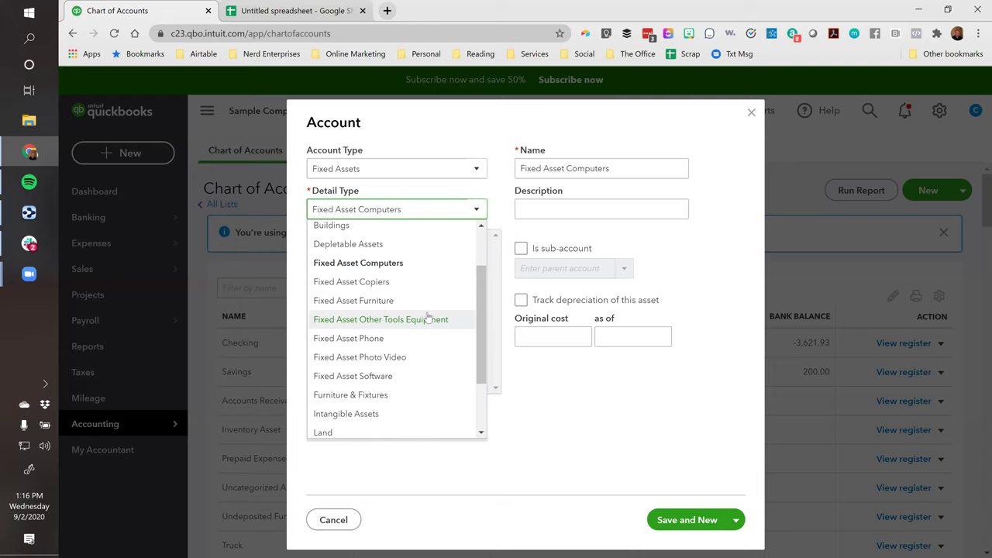
scroll(410, 321, down, 3)
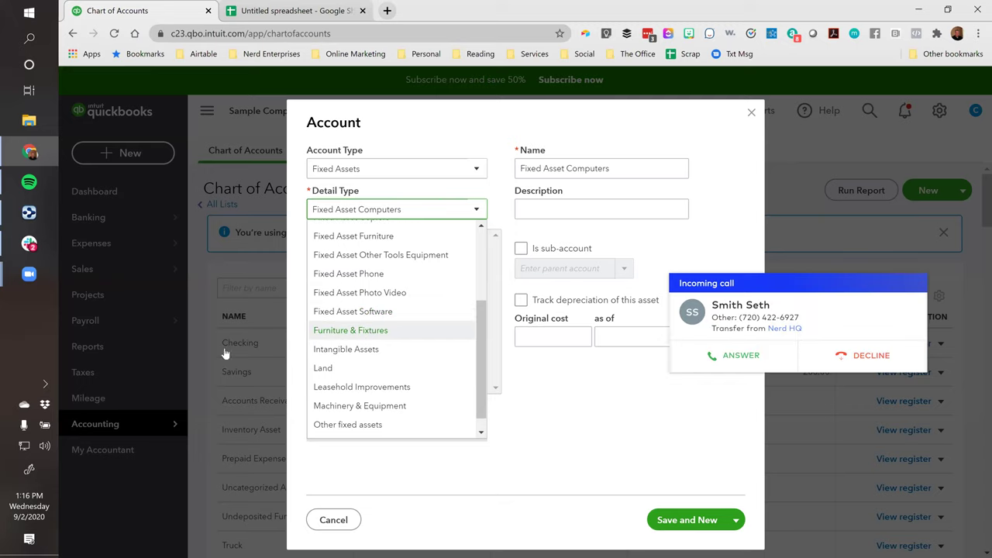
- Decline the incoming call and dismiss its voicemail notification
click(871, 358)
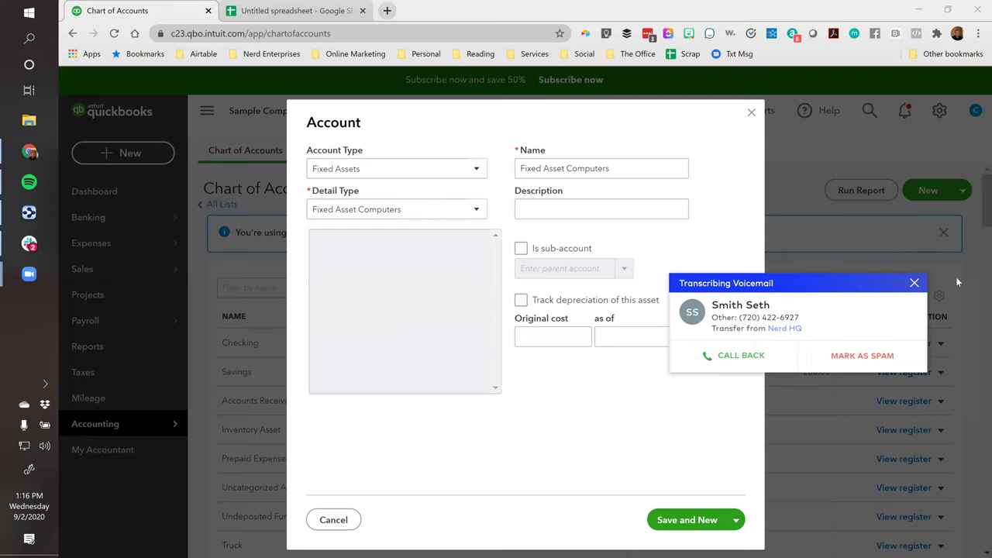
click(915, 283)
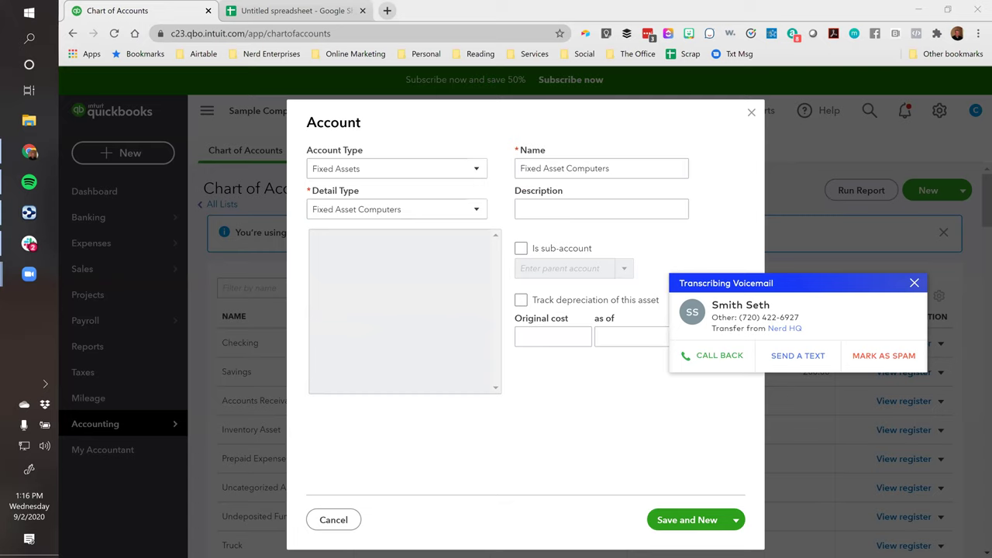
click(912, 285)
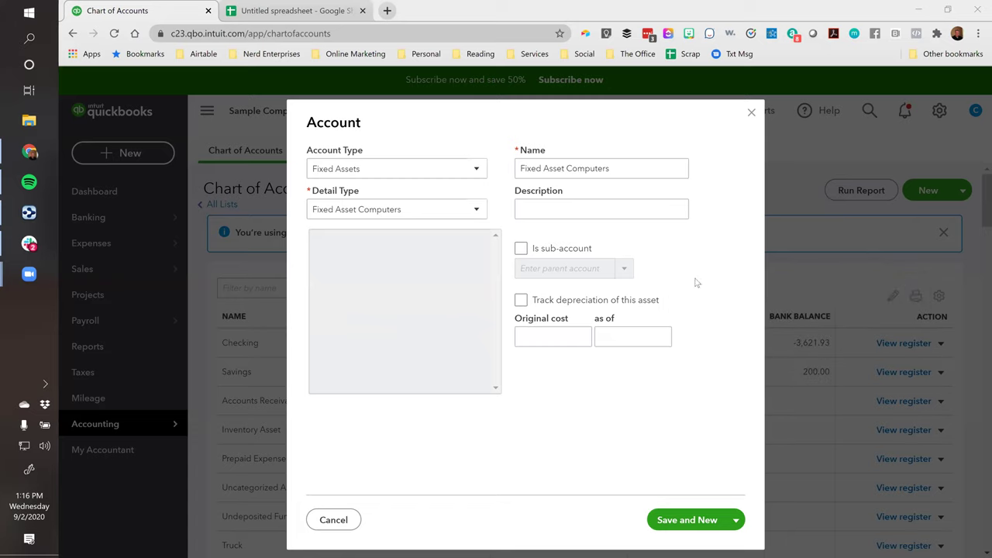
click(568, 204)
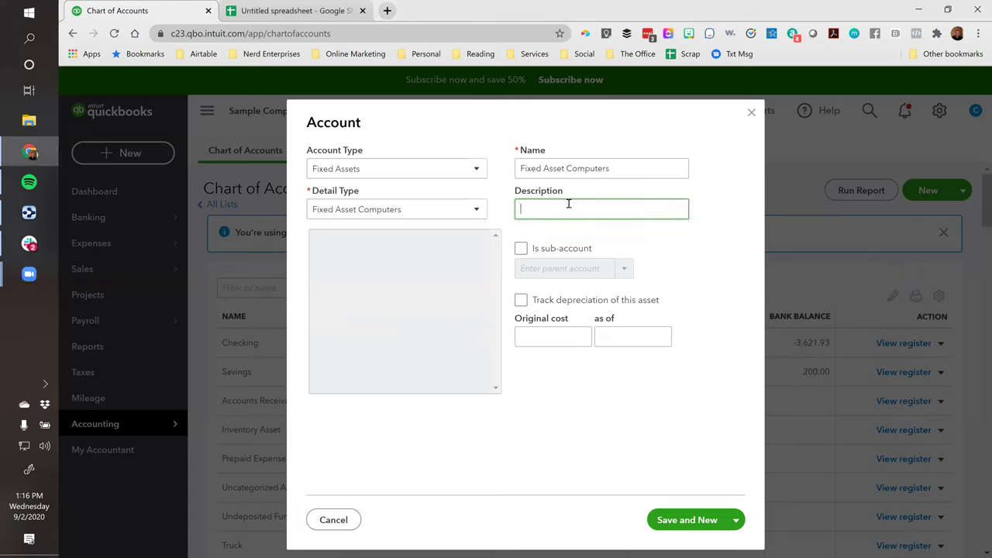
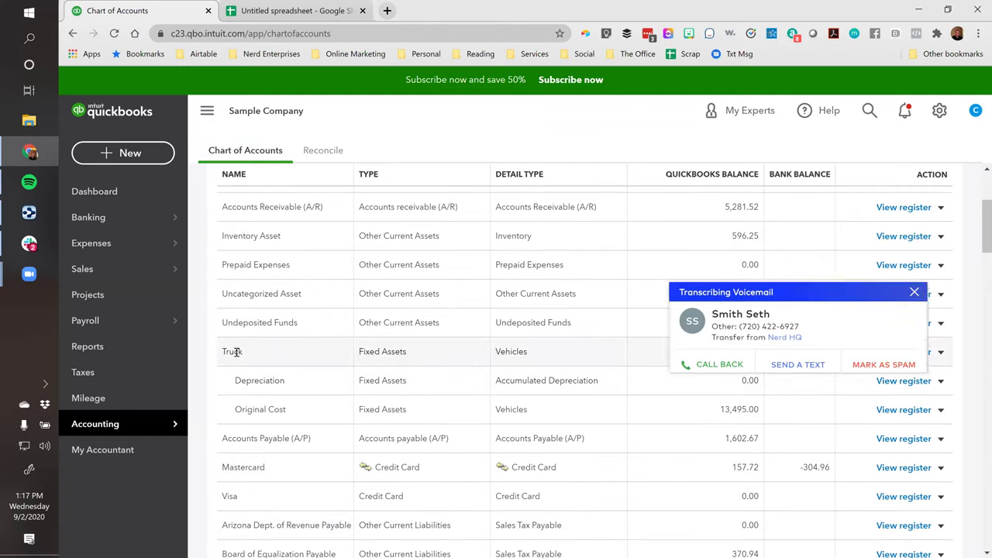
click(915, 283)
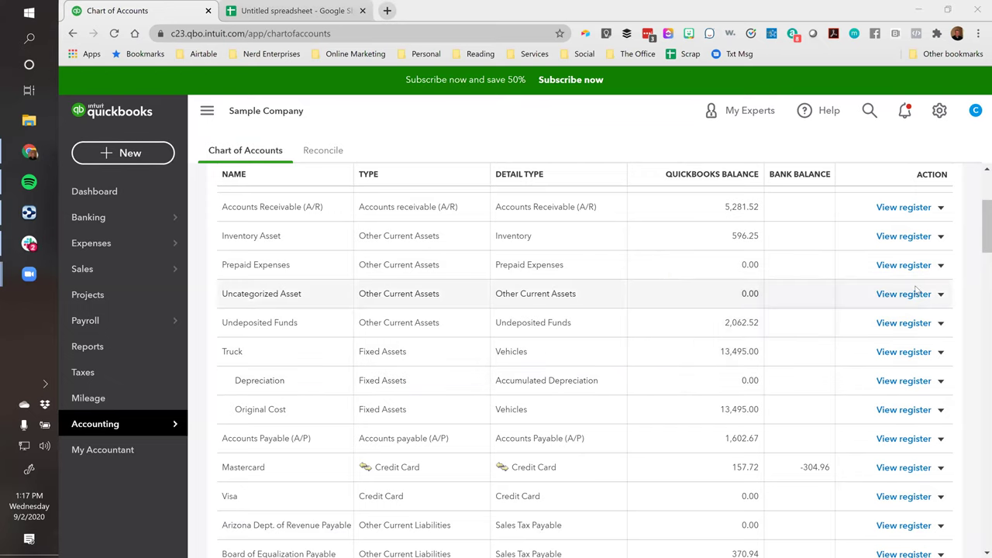
- Refresh the chart of accounts and check the list for the newly created fixed asset accounts
scroll(283, 316, down, 1)
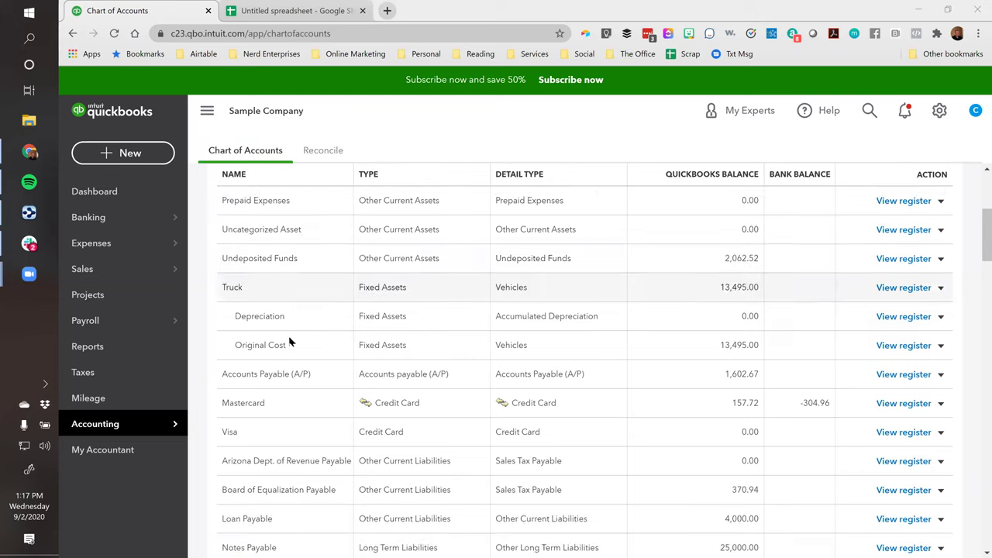
scroll(274, 342, down, 1)
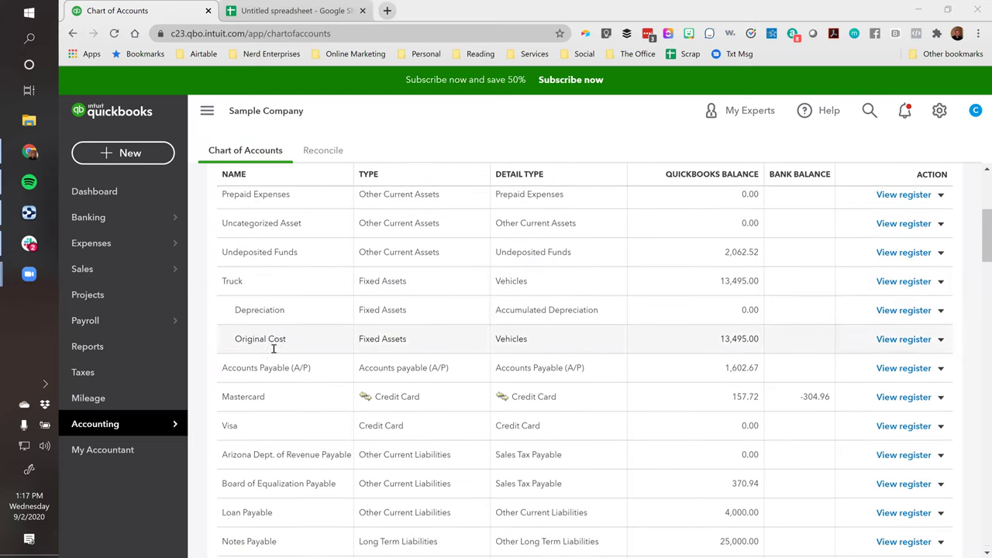
scroll(277, 348, up, 1)
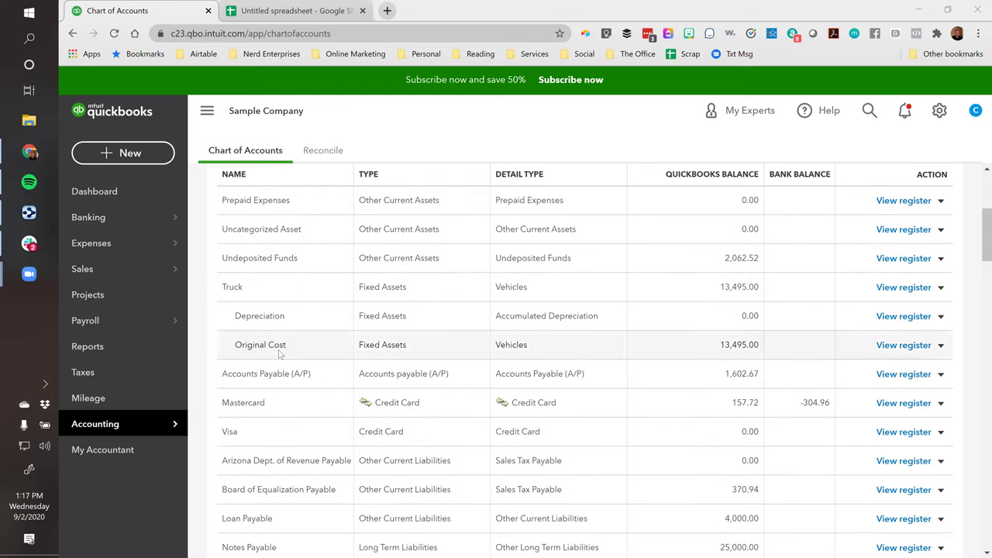
scroll(310, 376, down, 4)
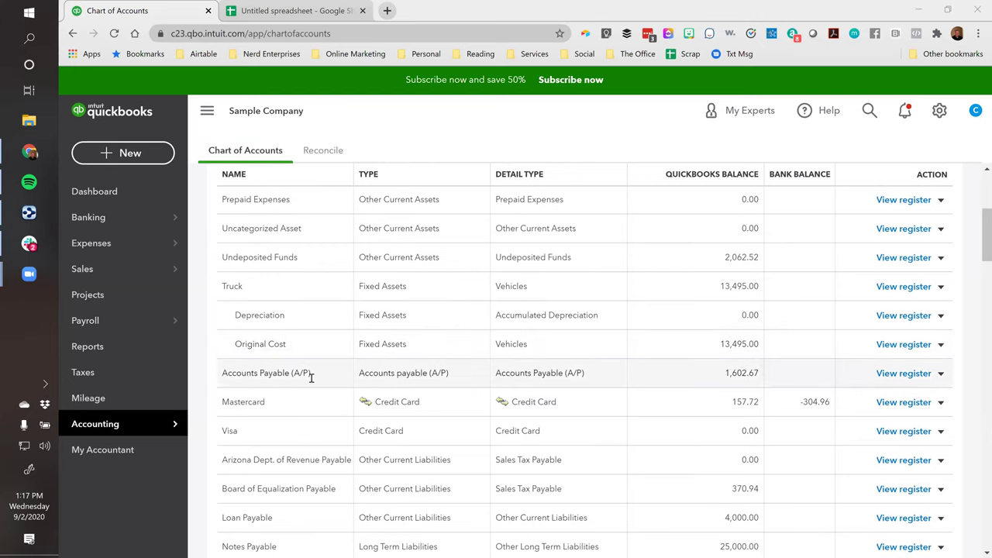
scroll(312, 382, up, 7)
scroll(312, 382, down, 3)
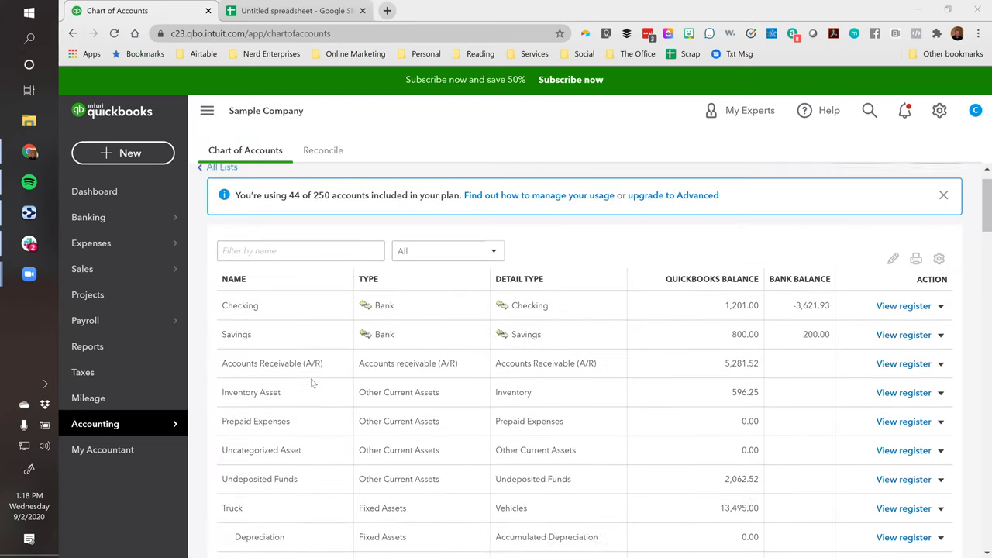
click(115, 33)
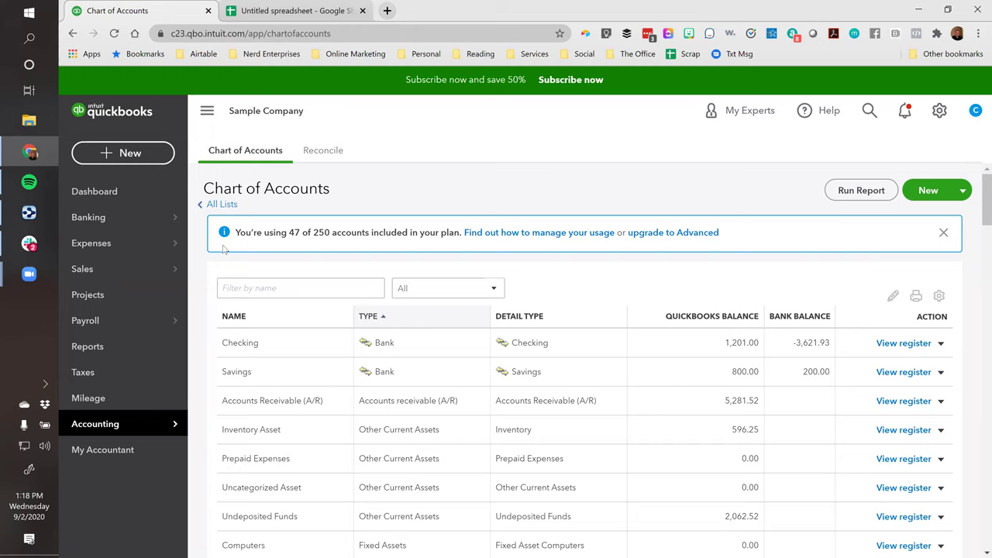
scroll(458, 348, down, 2)
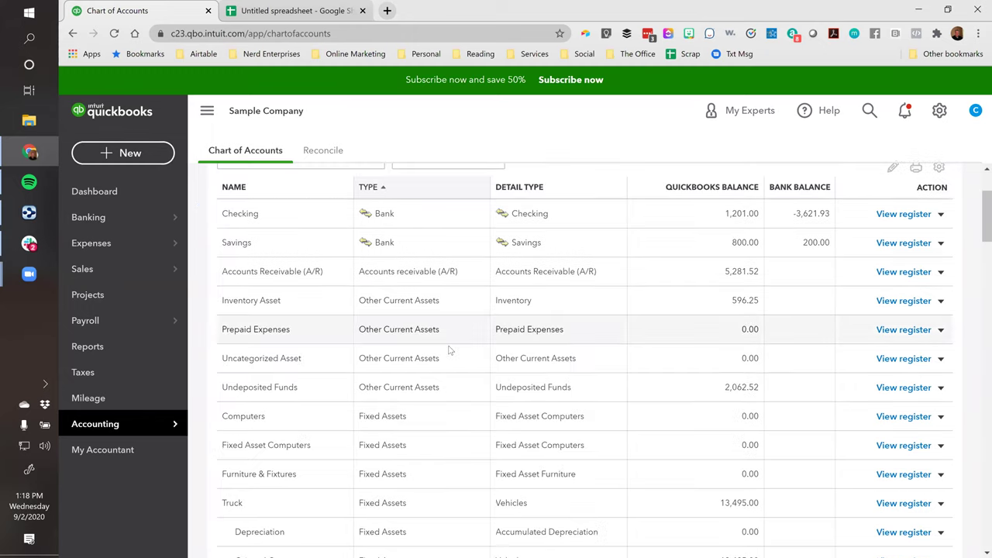
scroll(450, 351, down, 3)
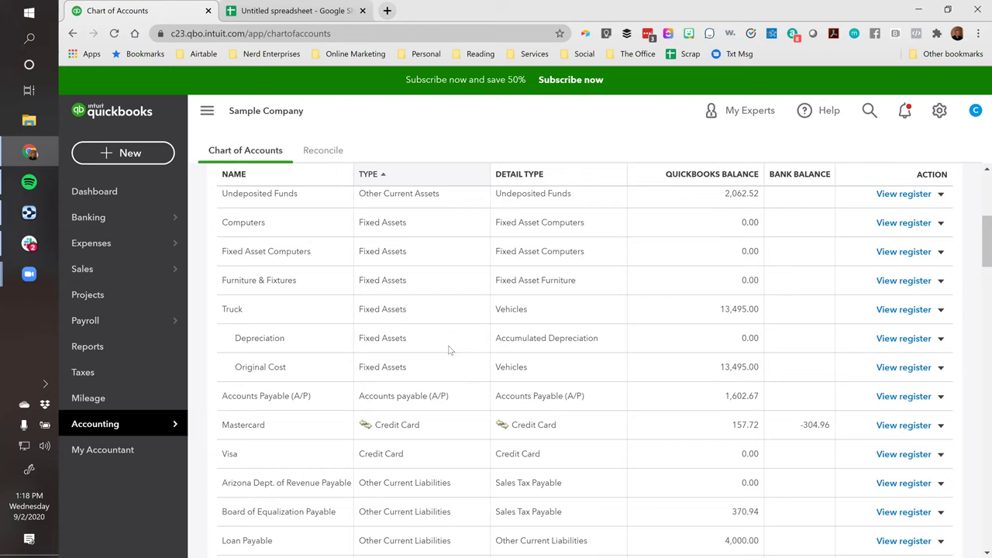
scroll(334, 284, up, 1)
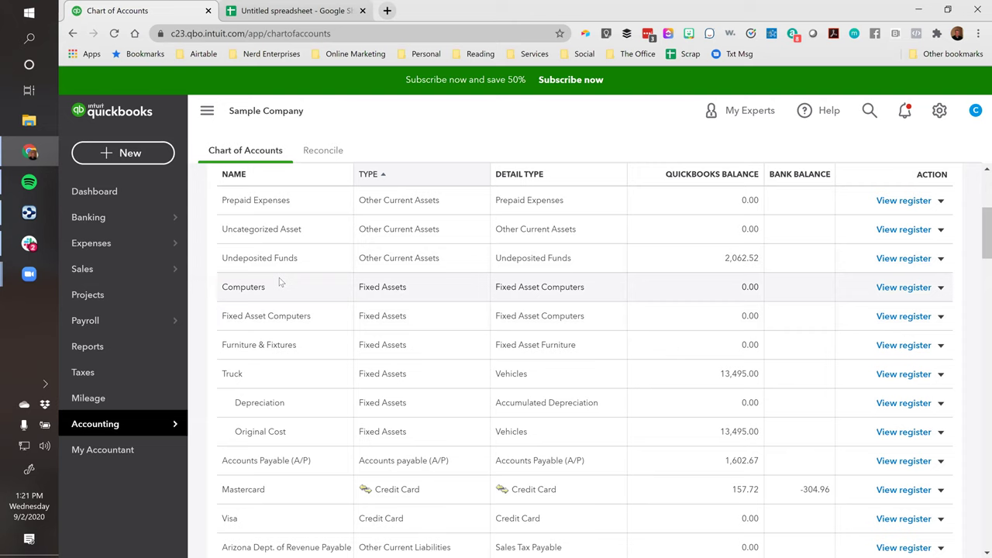
- Start a new expense and add Best Buy as a new vendor for its payee
click(129, 154)
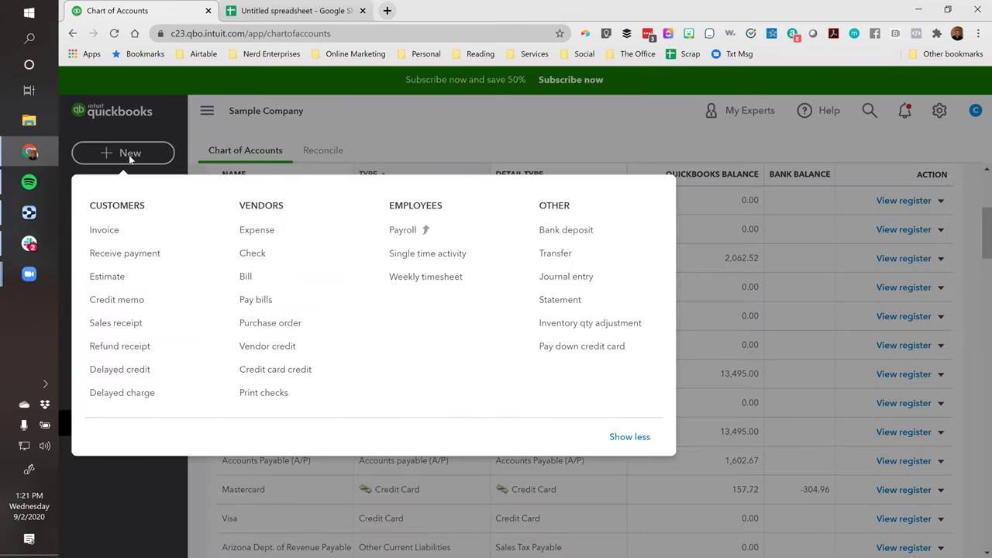
click(256, 230)
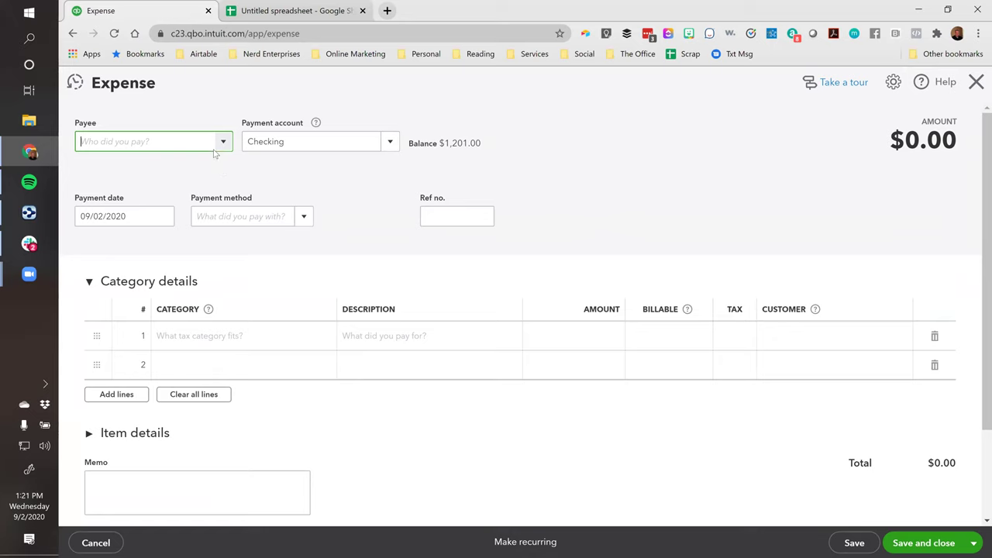
text(Best Buy)
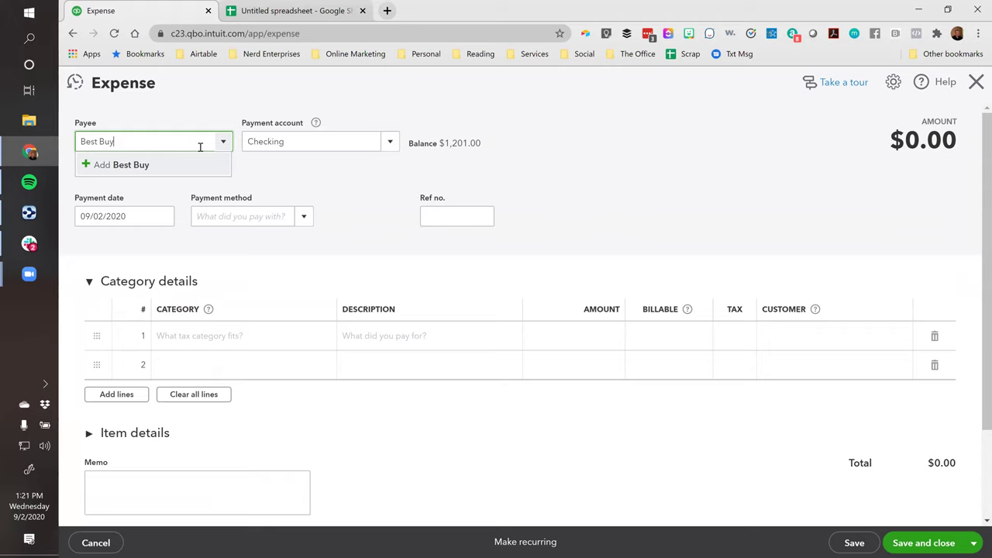
click(140, 165)
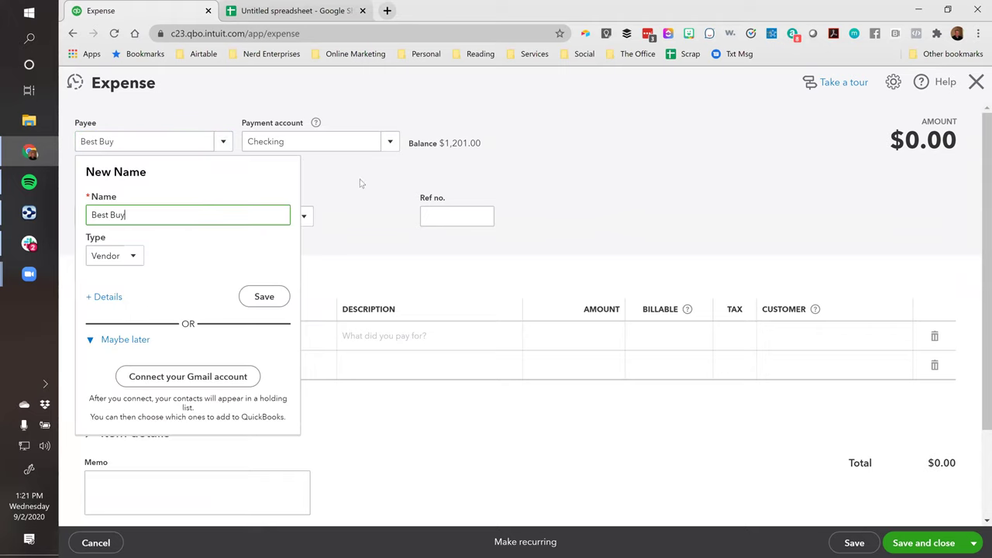
click(258, 299)
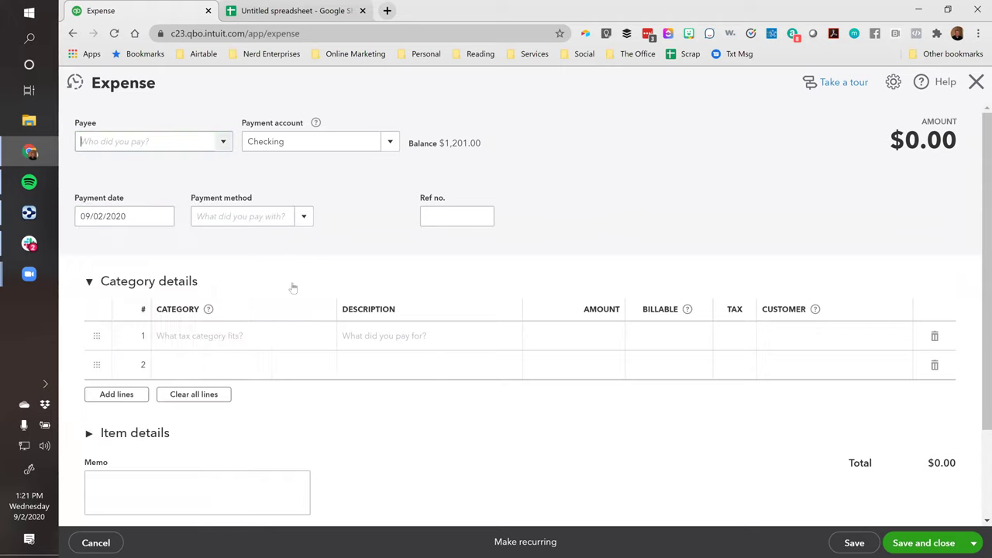
- Look through the account categories for the first expense line and search them for "mach"
click(216, 337)
click(326, 336)
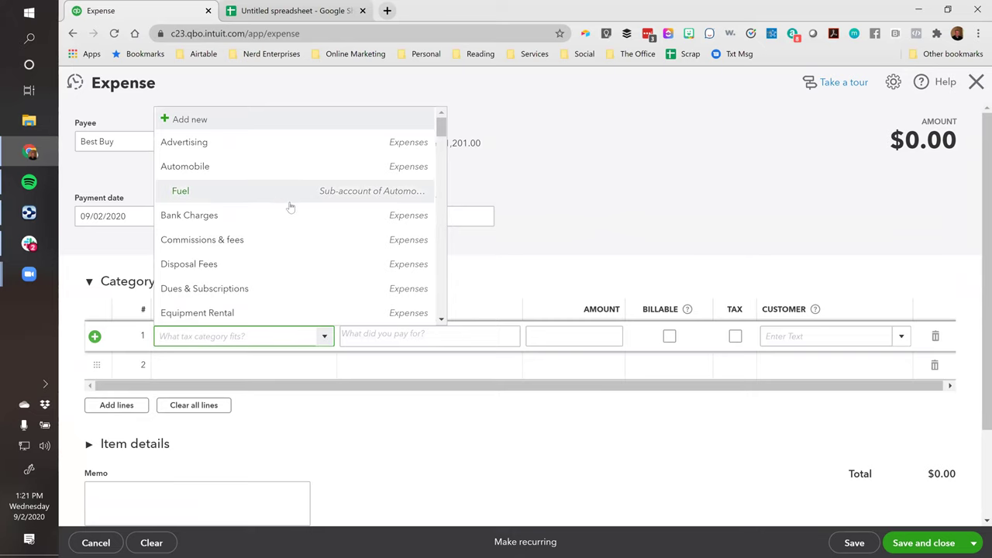
scroll(258, 193, down, 2)
scroll(259, 194, down, 5)
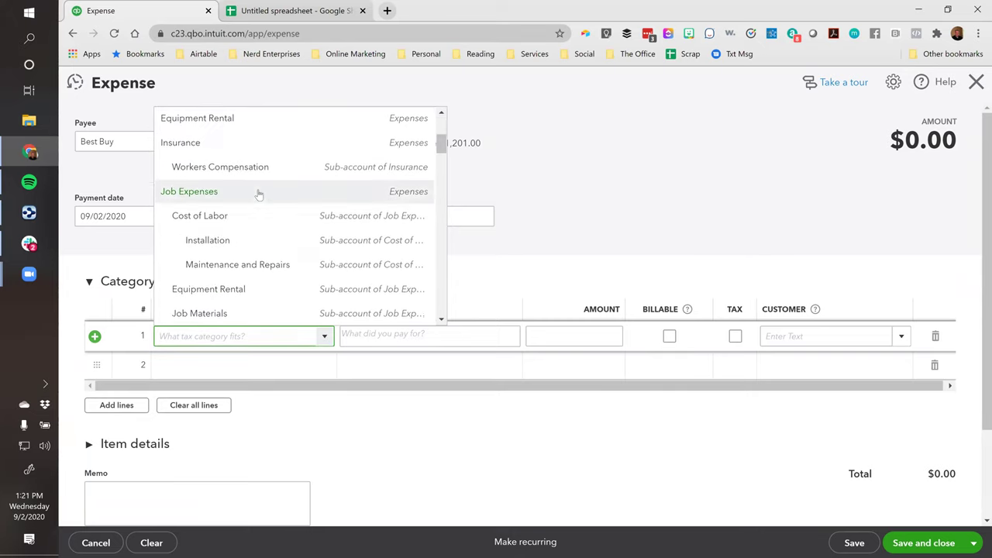
scroll(259, 199, down, 2)
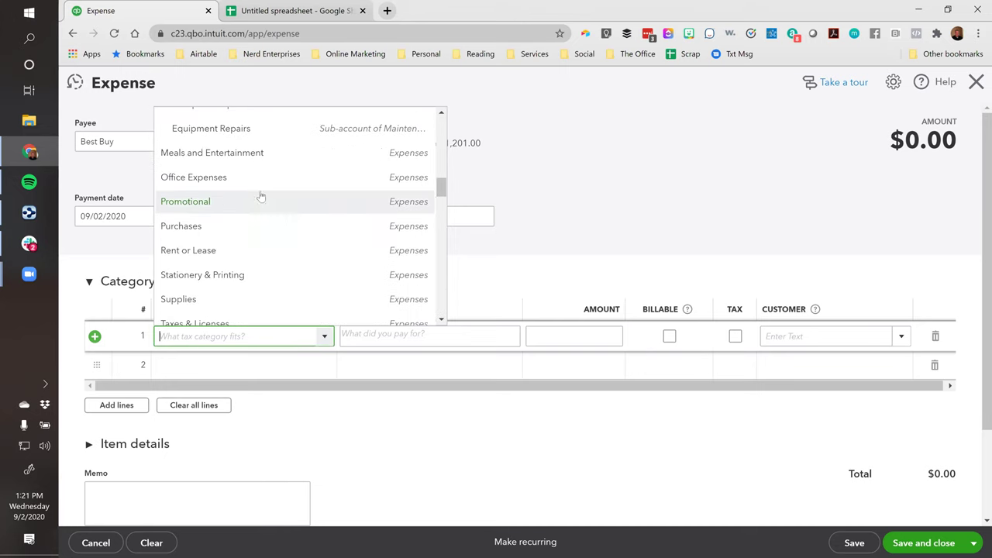
scroll(261, 194, up, 4)
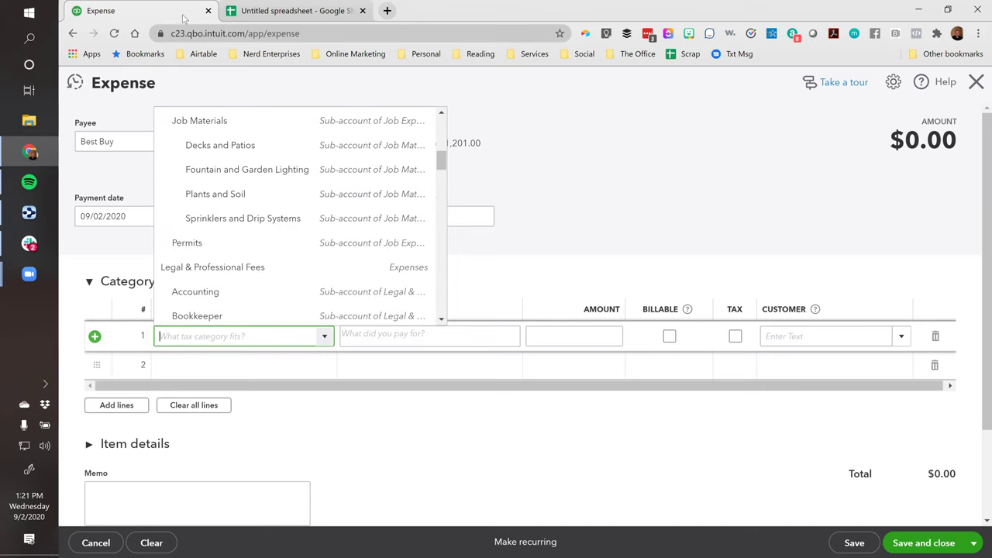
text(mach)
key(BackSpace)
key(BackSpace)
key(BackSpace)
key(BackSpace)
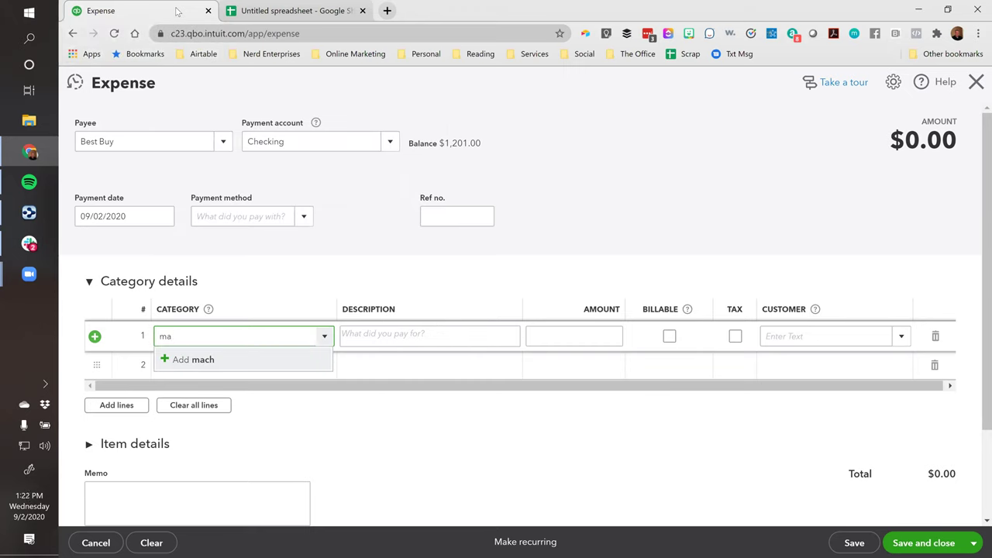
- Clear the "Mach" search and set the first expense line's category to Equipment Rental
text(Mach)
key(BackSpace)
key(BackSpace)
key(BackSpace)
key(BackSpace)
text(Equipment Rental)
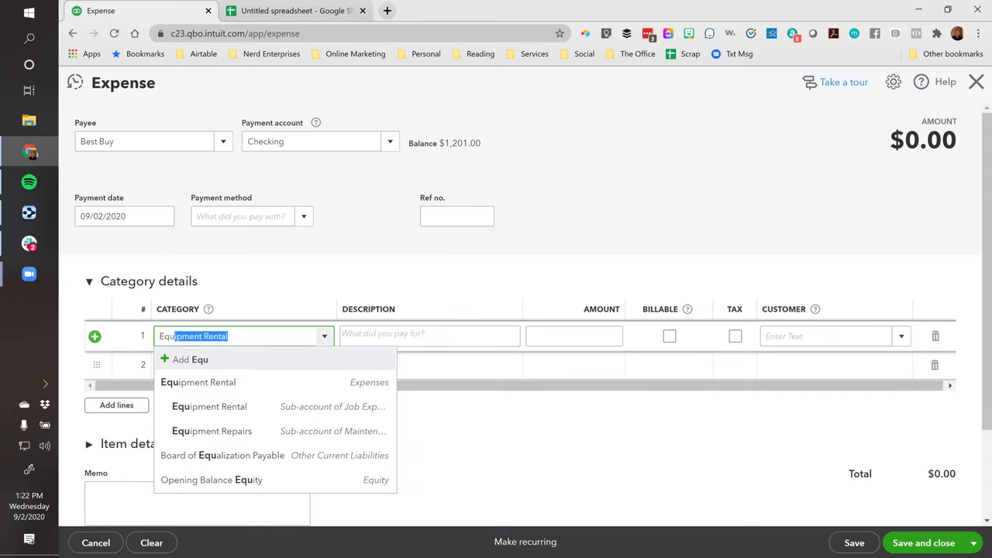
key(Return)
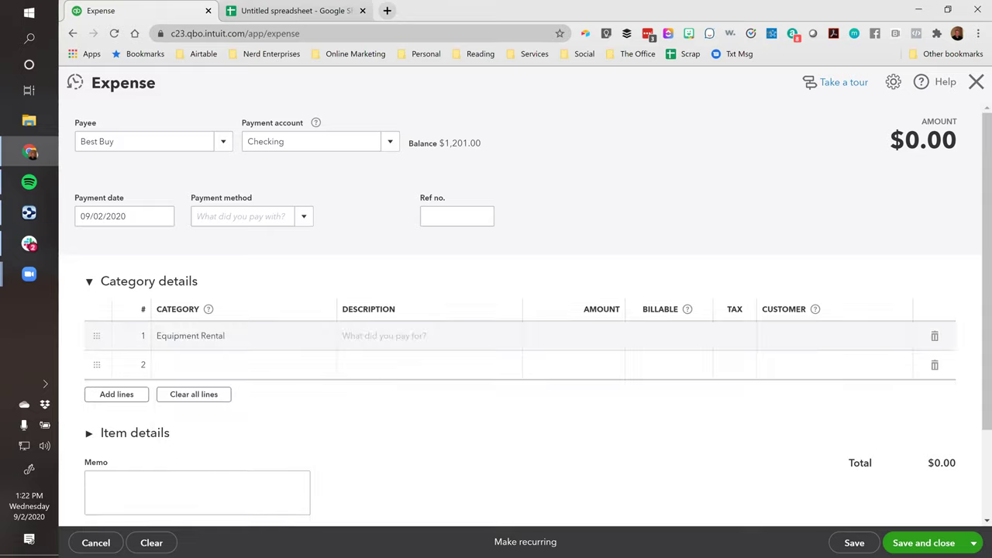
- Duplicate the expense's browser tab and open the Chart of Accounts in the copy
right_click(167, 13)
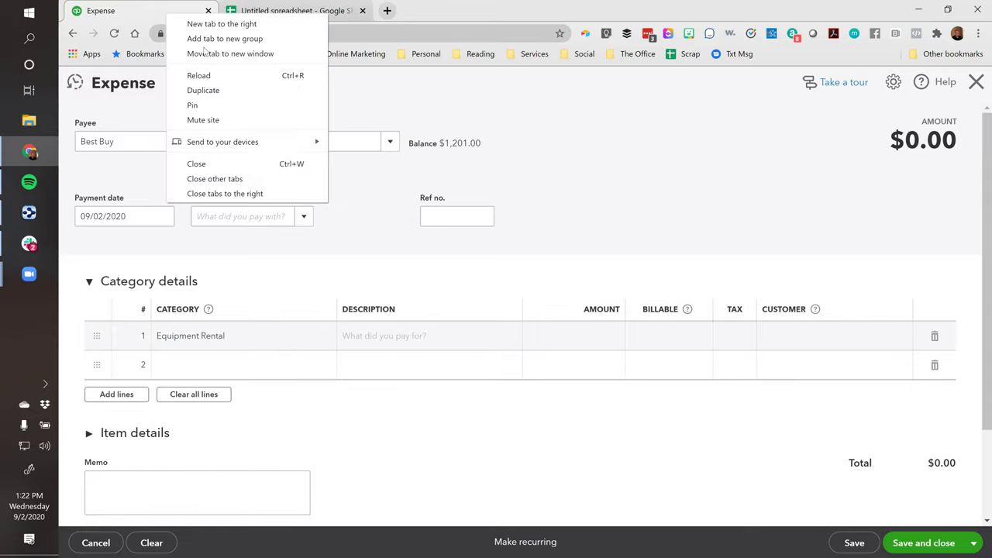
click(204, 92)
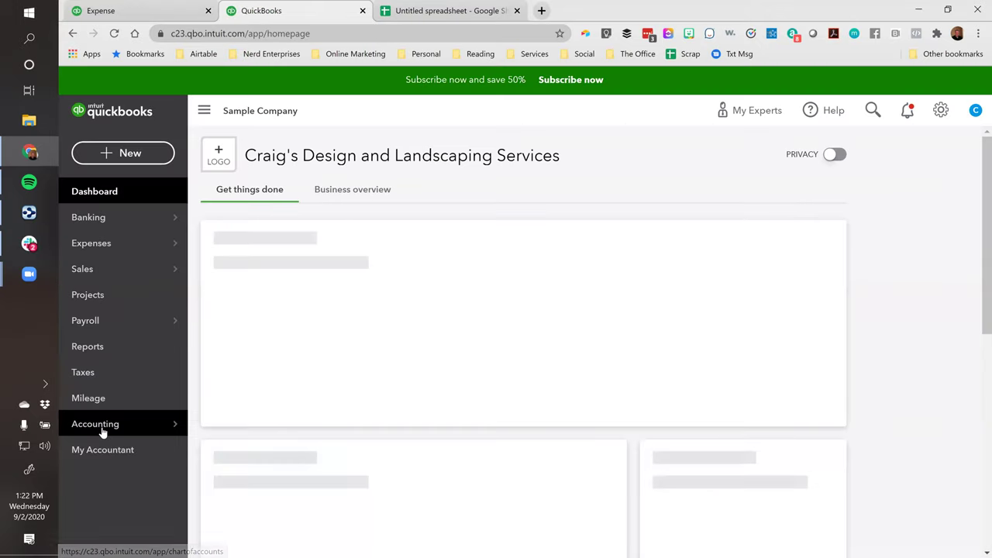
mouse_move(132, 428)
click(220, 427)
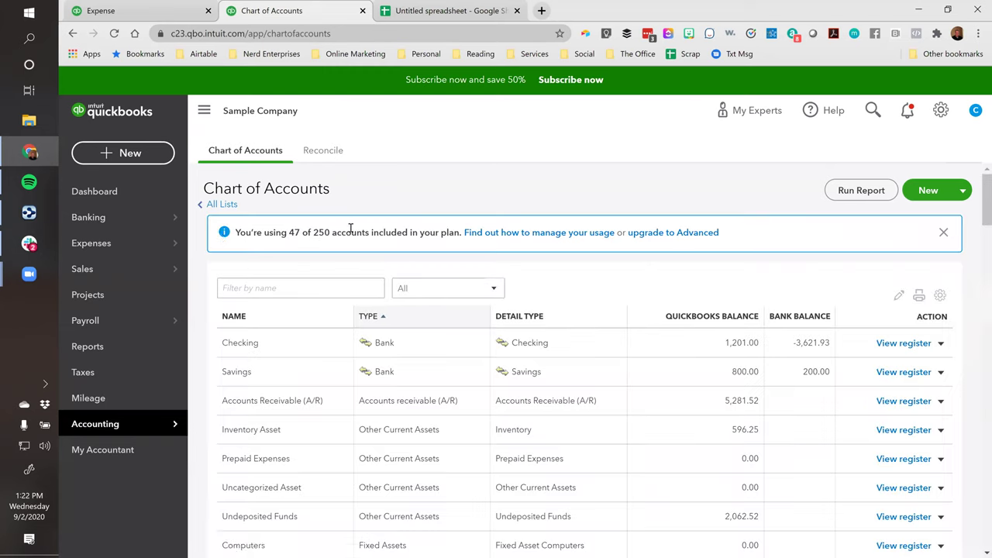
- Create a Fixed Assets account named "Machinery & Equipment" with detail type Fixed Asset Other Tools Equipment
click(946, 192)
click(434, 168)
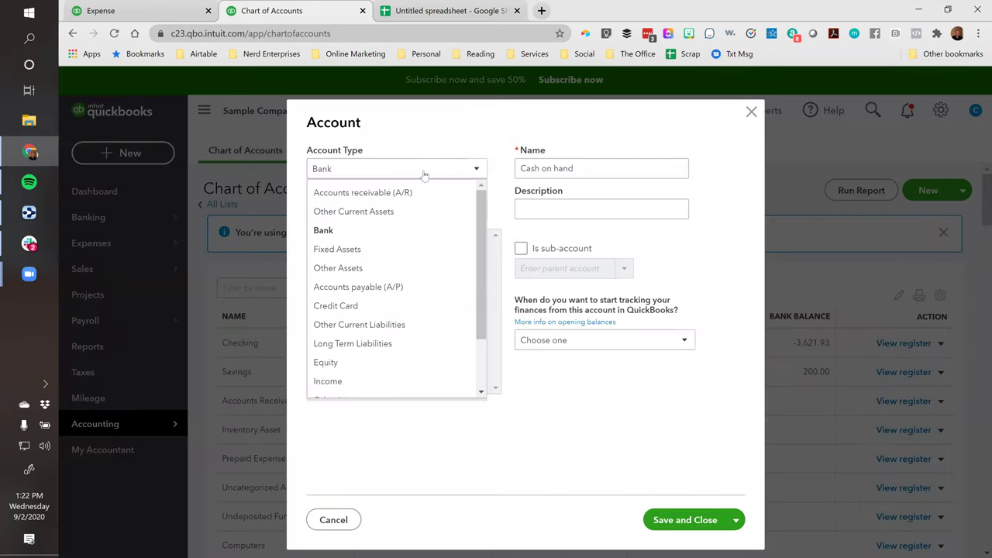
click(350, 252)
click(369, 213)
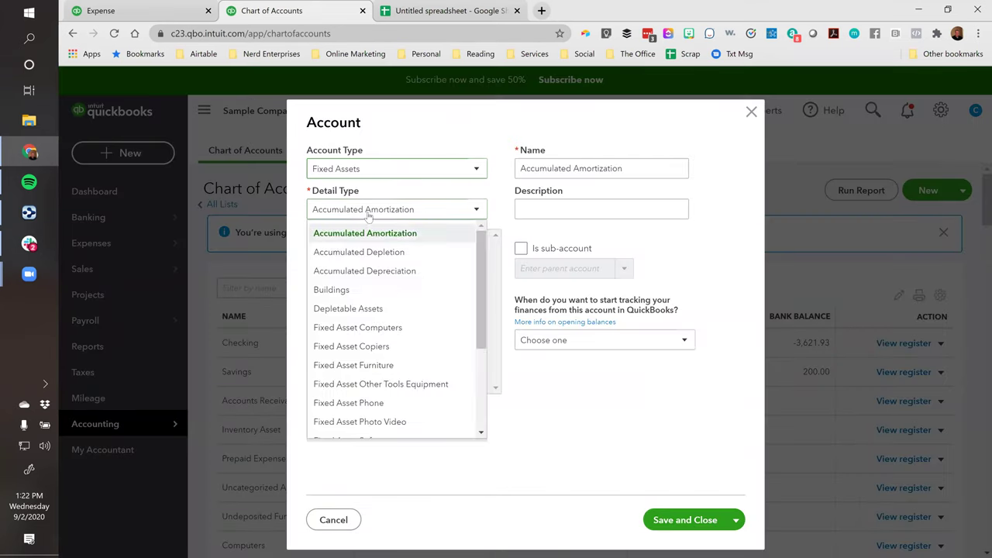
scroll(361, 330, down, 1)
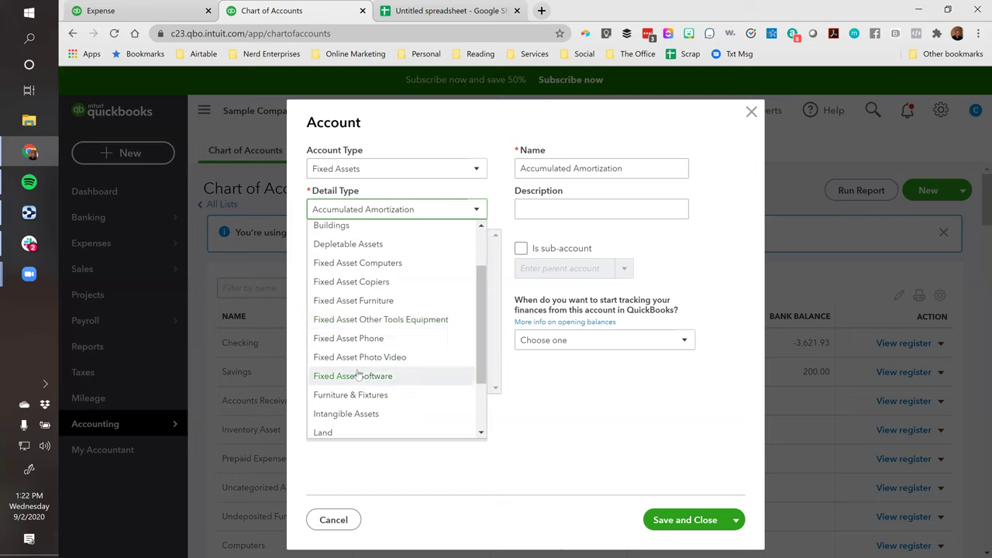
click(406, 320)
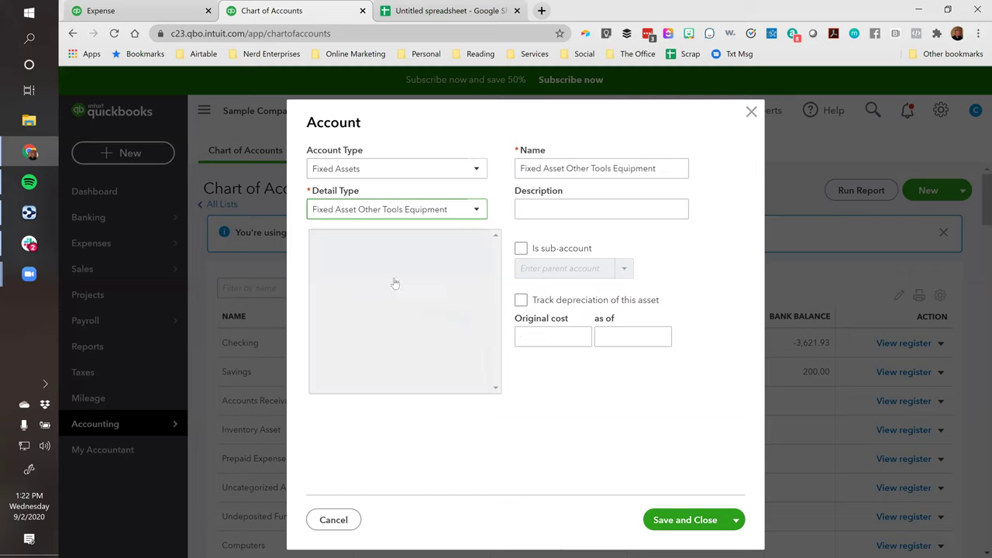
key(Tab)
text(Machi)
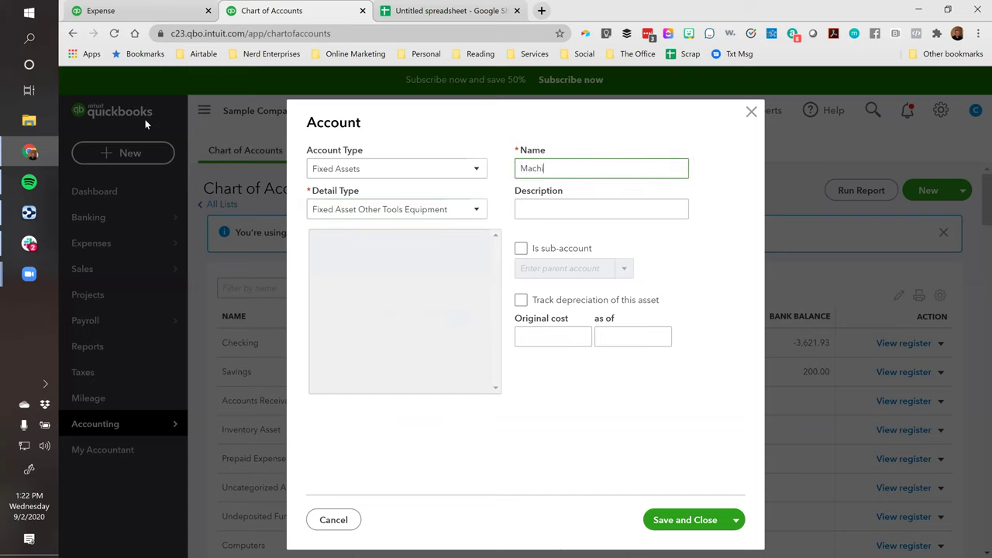
text(nery & Equipment)
click(674, 525)
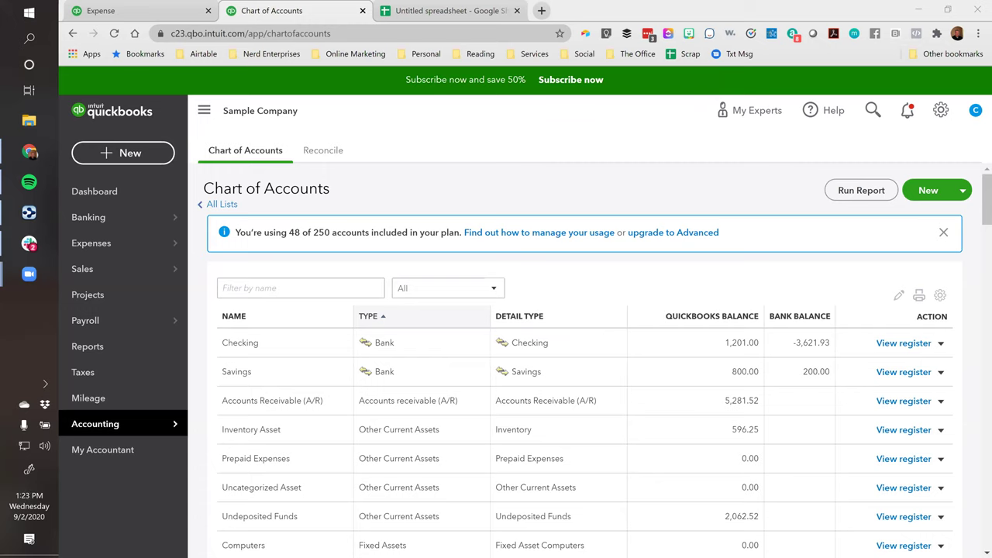
- Check the chart of accounts for the Machinery & Equipment account among the fixed assets
click(300, 15)
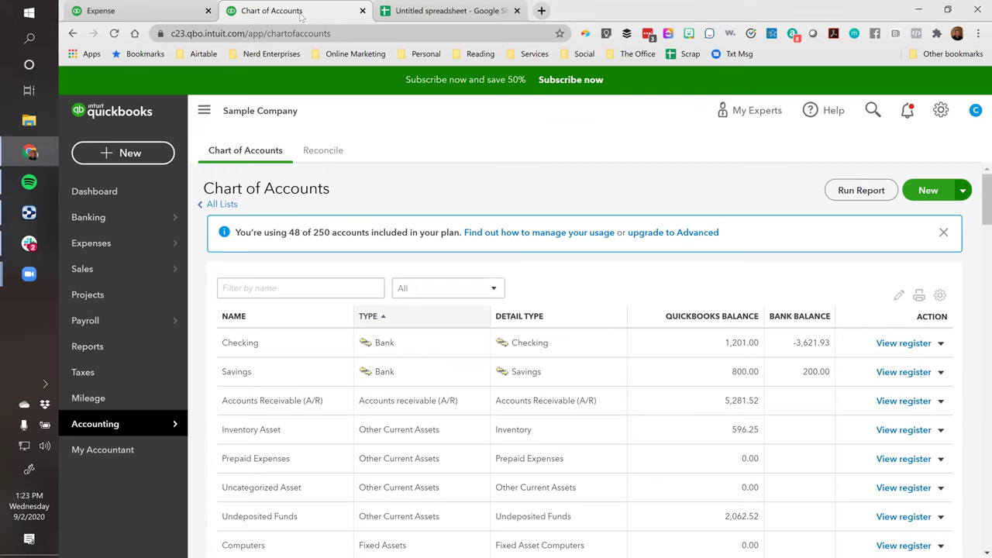
click(305, 288)
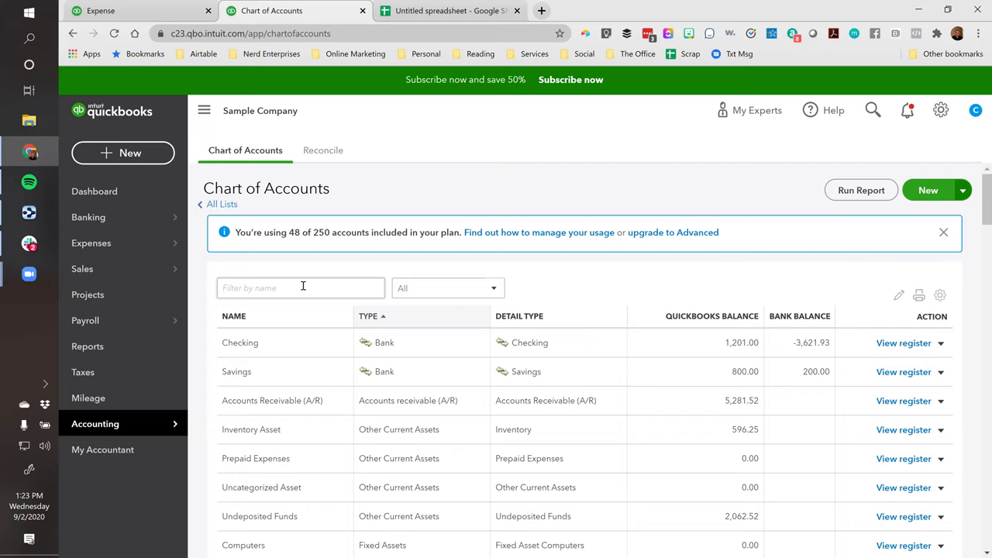
scroll(440, 256, down, 2)
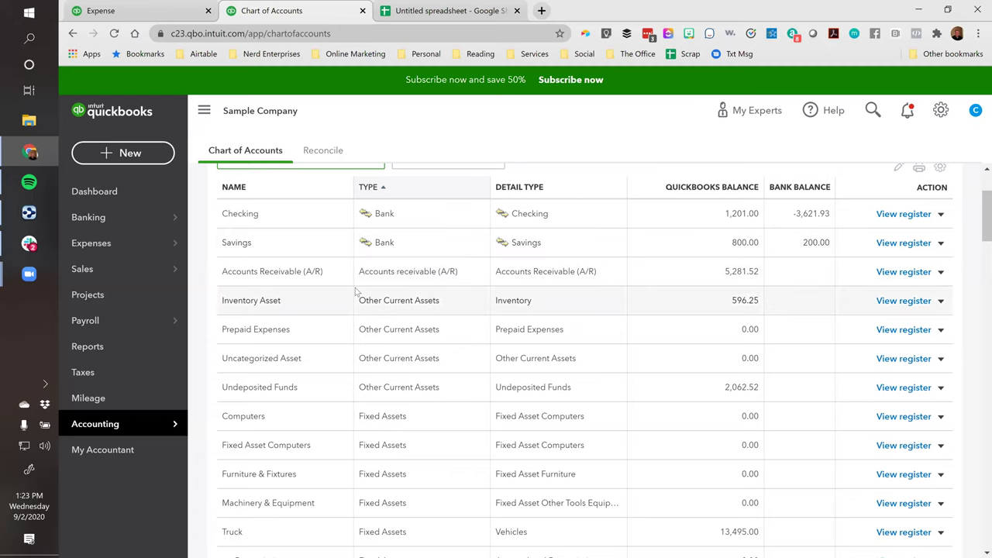
scroll(343, 465, down, 1)
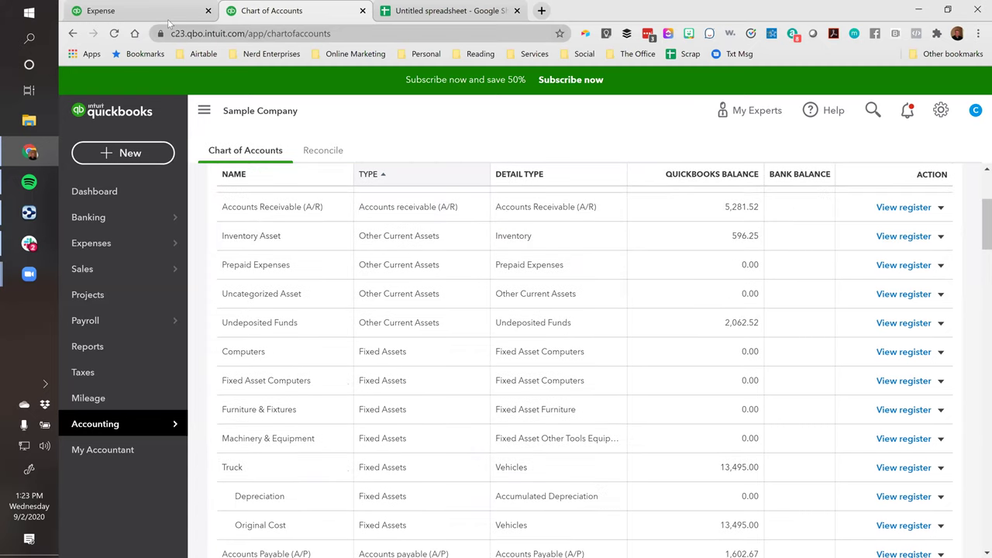
- Return to the Best Buy expense, set the first line's category to Machinery & Equipment, and narrow the category column slightly
click(172, 16)
click(210, 336)
text(Mach)
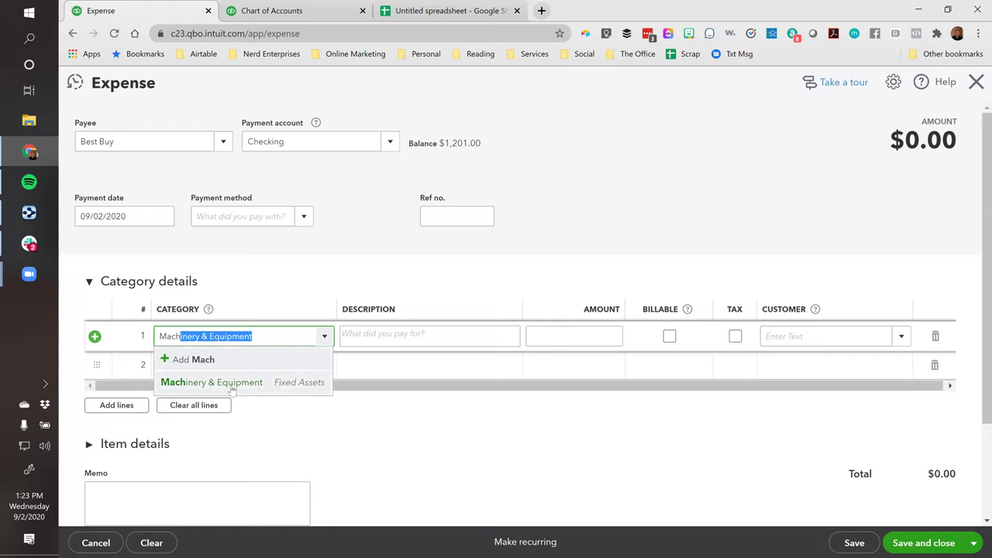
click(228, 381)
click(375, 333)
drag(330, 308, 322, 314)
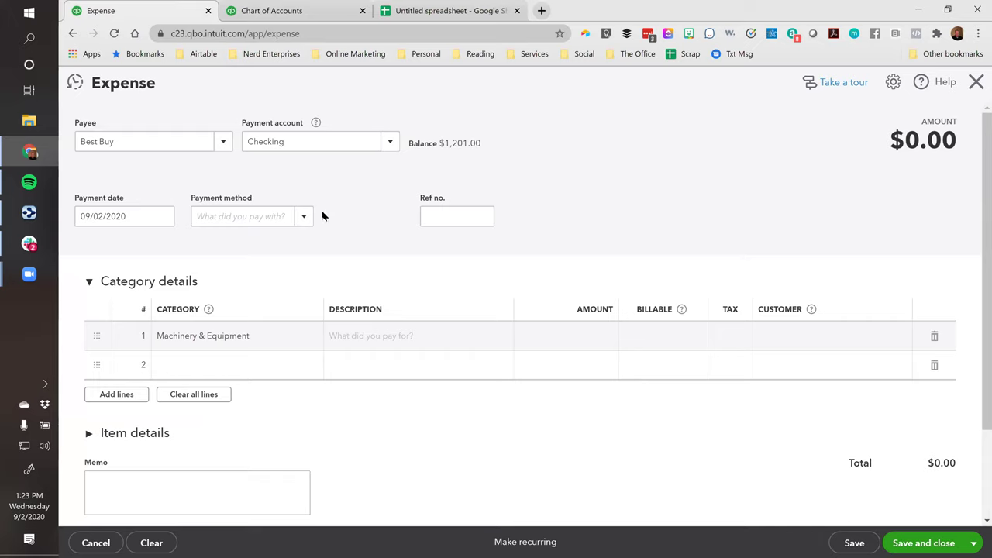
- Describe the first expense line as "2020 Caterpillar HFWH567" and set its amount to 7500
click(345, 336)
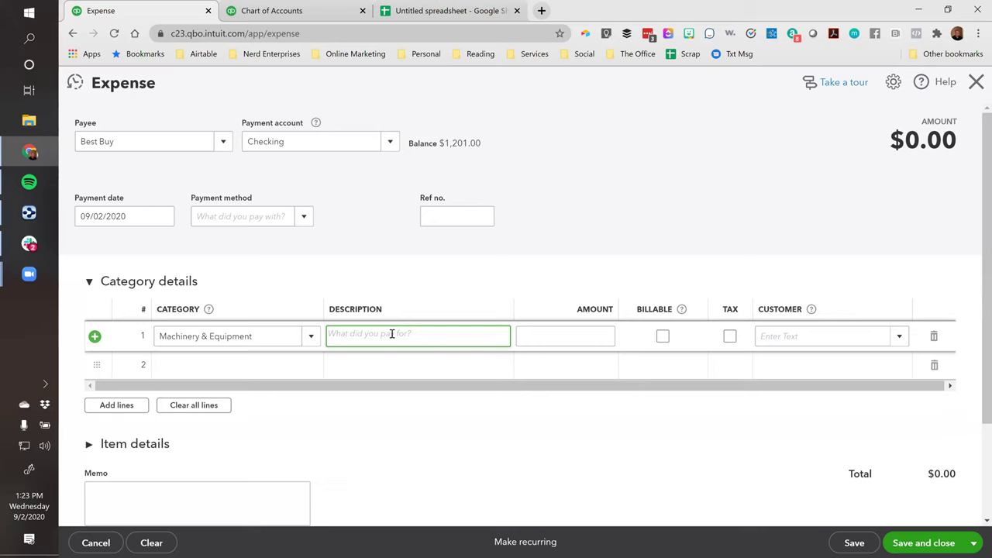
text(2020 Caterpillar HFWH567)
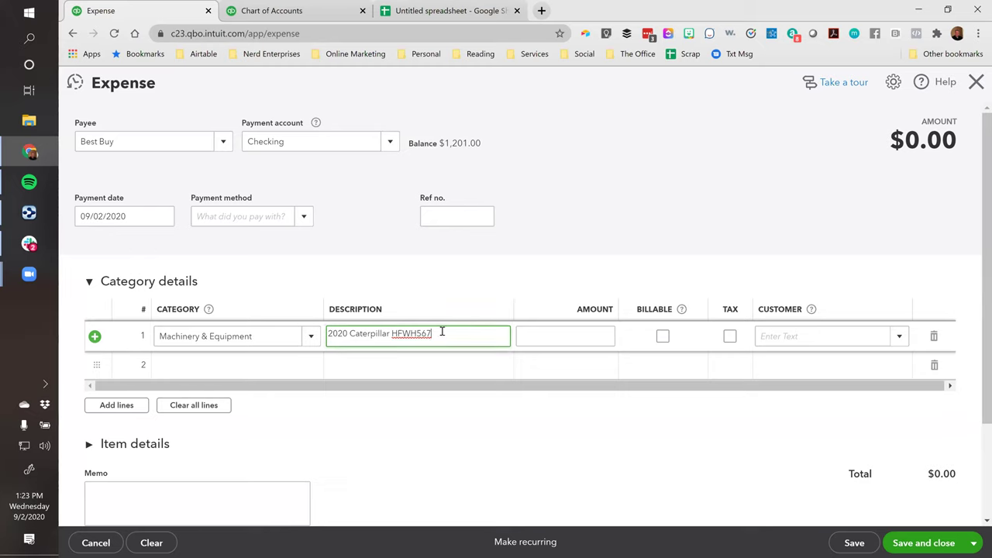
key(Tab)
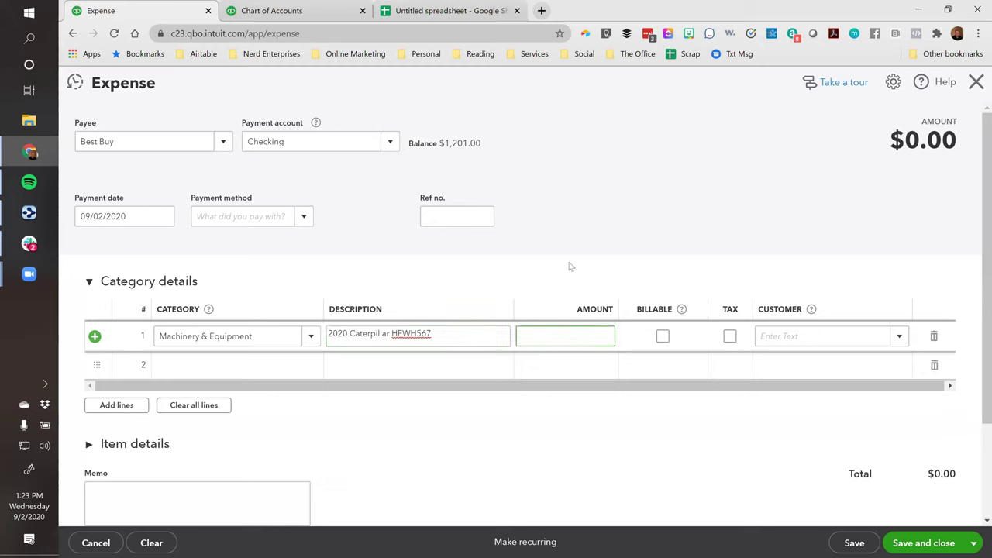
text(7500)
key(Tab)
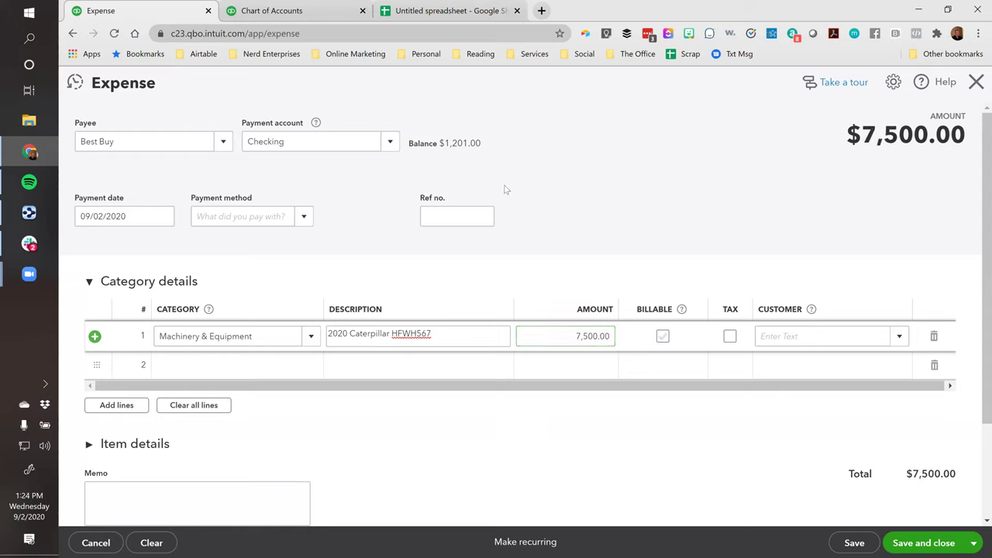
- Review the line's description, and save and close the Best Buy expense
click(445, 336)
click(450, 335)
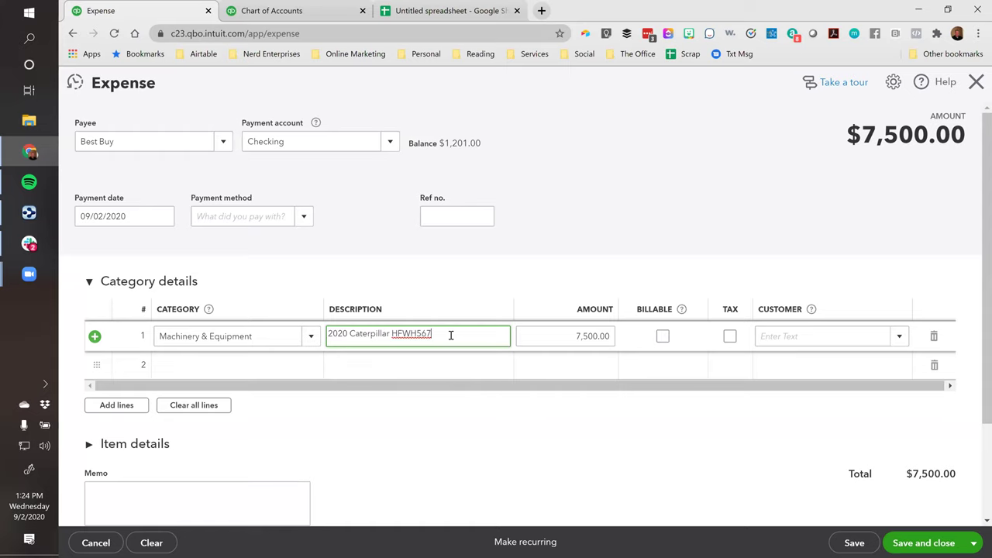
click(934, 544)
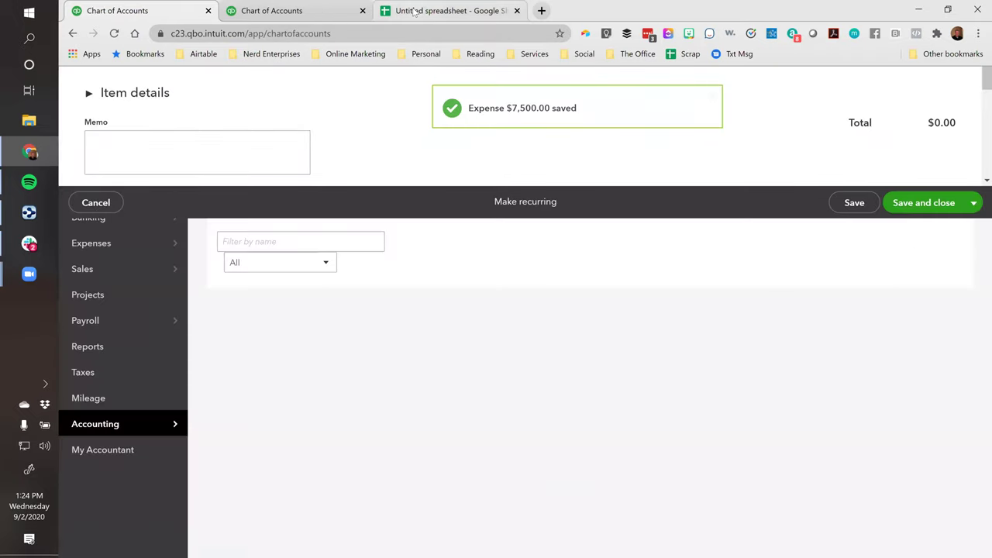
- Switch to the blank Google Sheets spreadsheet, enter the header "Date of Purchase" in A1, and widen column A to fit it
click(416, 11)
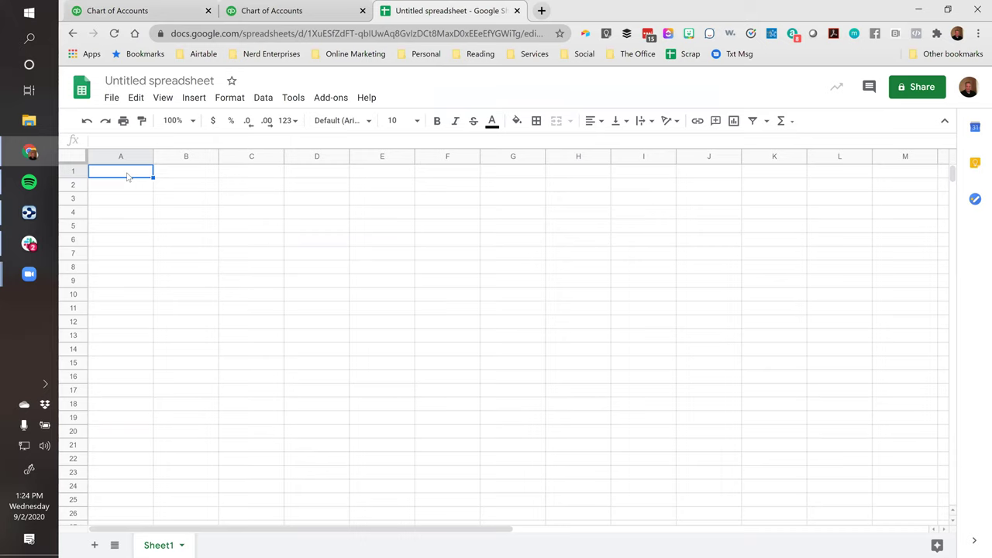
text(Date of P)
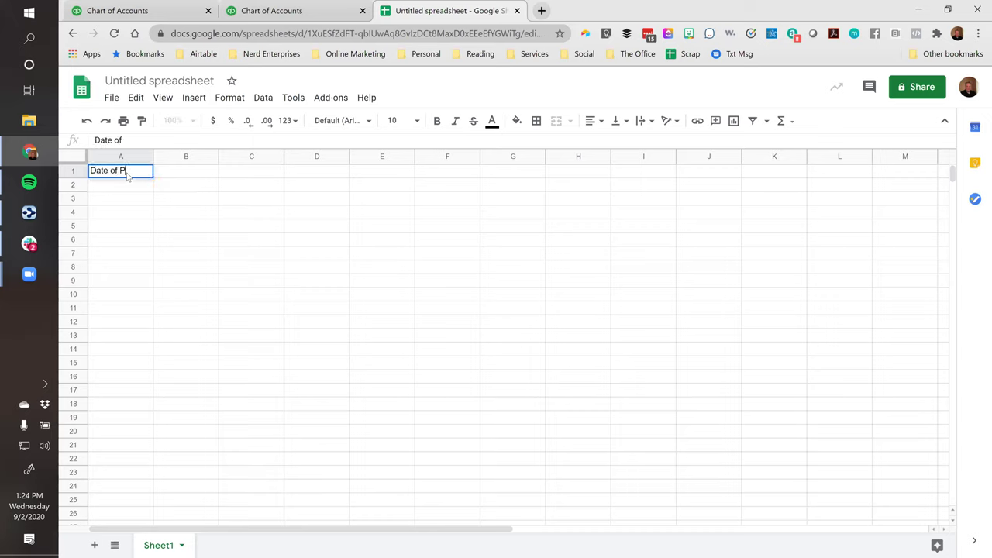
text(urchase)
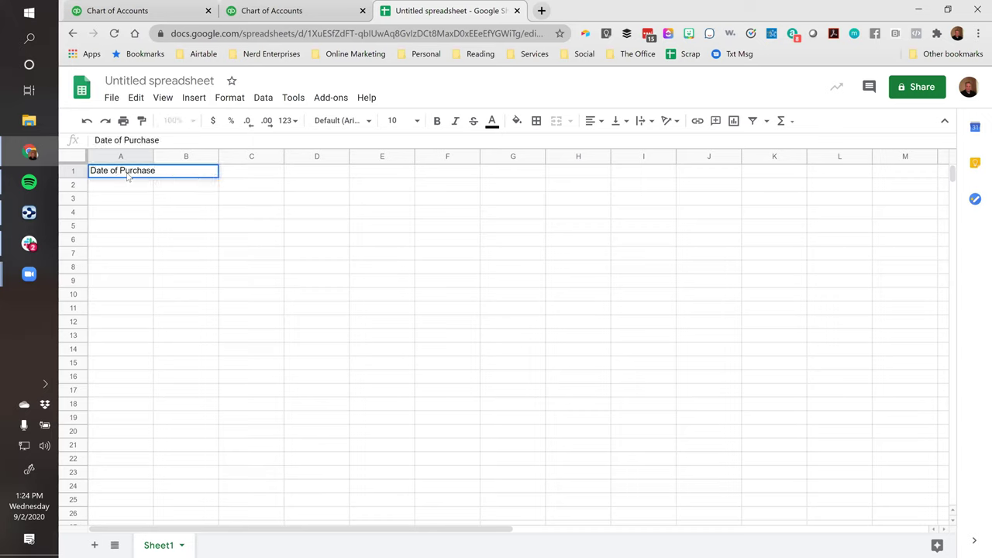
key(Tab)
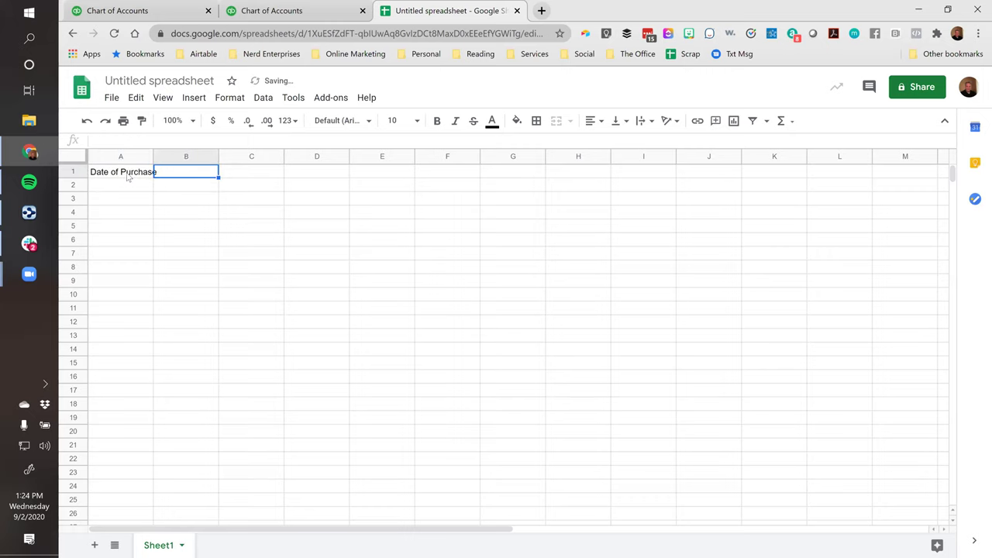
drag(153, 156, 183, 155)
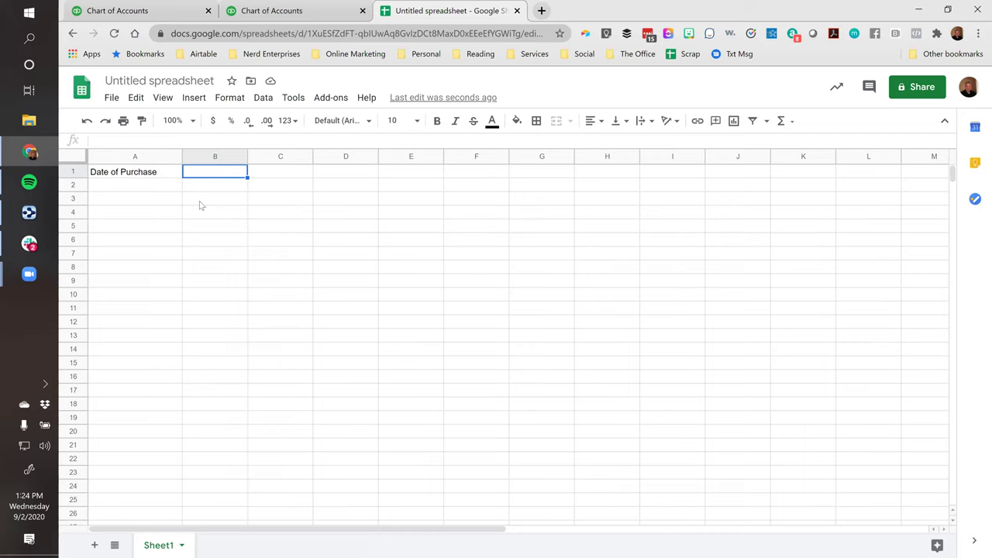
- Enter the headers "Vendor", "Amount" and "Description" in cells B1 to D1
text(Vendor)
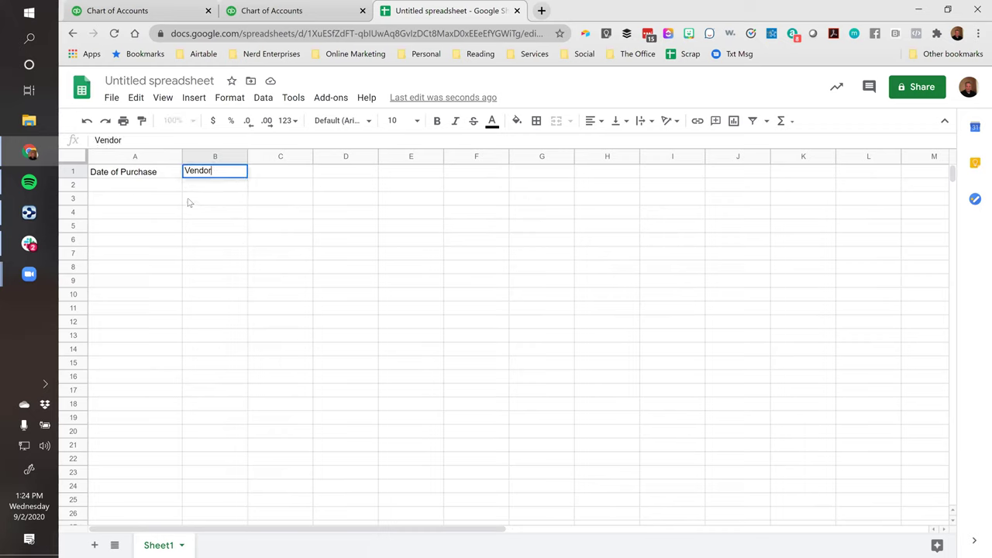
key(Tab)
text(Amount)
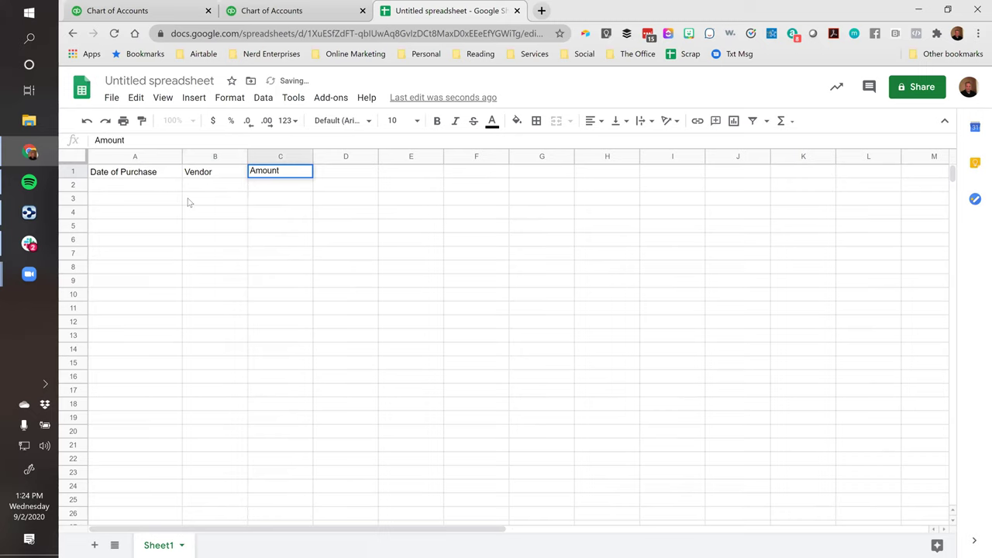
key(Tab)
text(De)
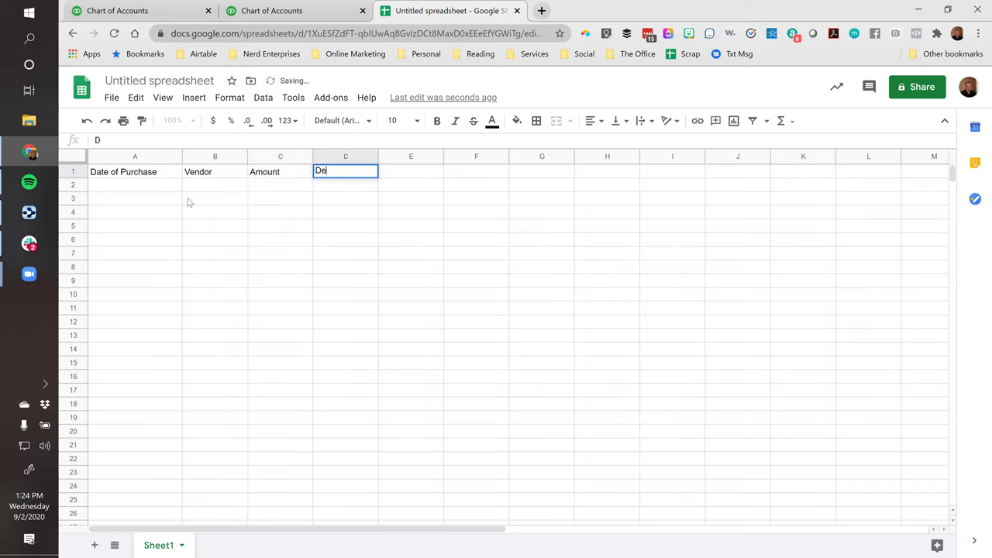
text(scription)
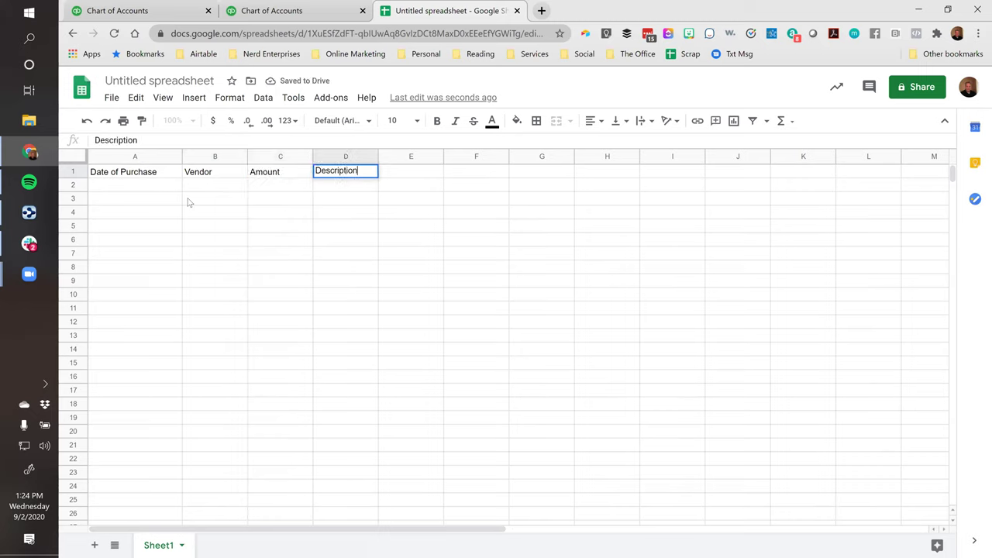
- Insert a column before Vendor and give it the header "FA Category"
key(Left)
key(Left)
key(Right)
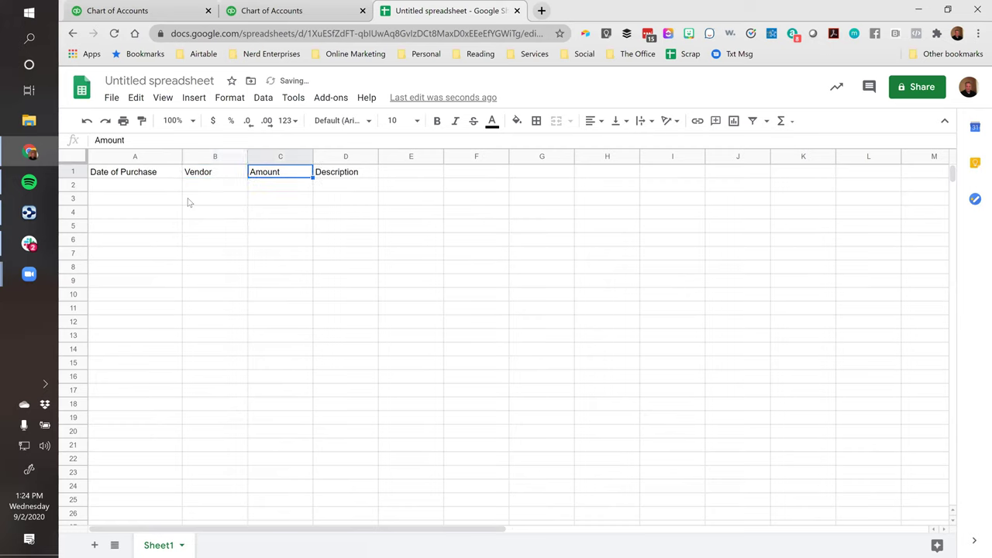
key(Left)
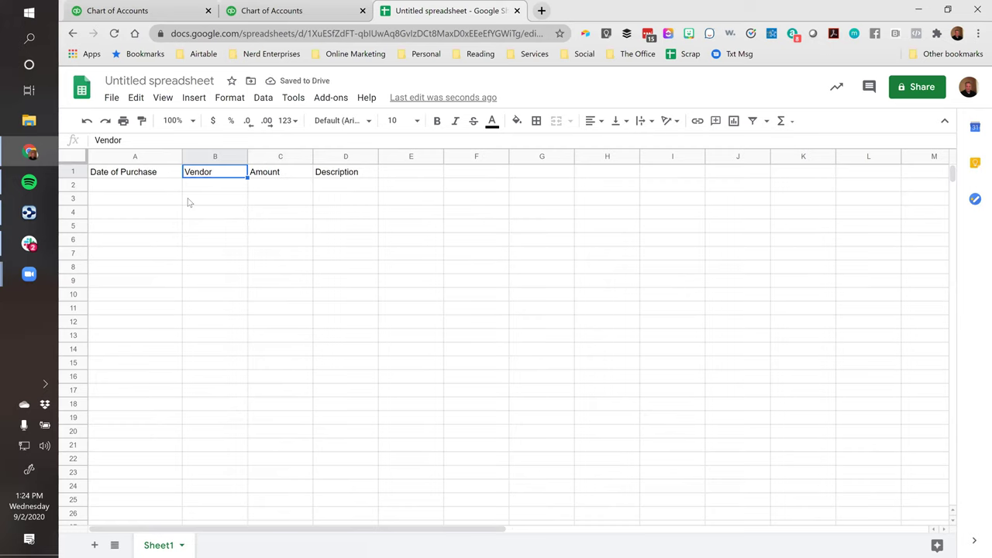
key(ctrl+space)
key(ctrl+alt+equal)
text(Fixd)
key(BackSpace)
key(BackSpace)
key(BackSpace)
text(A)
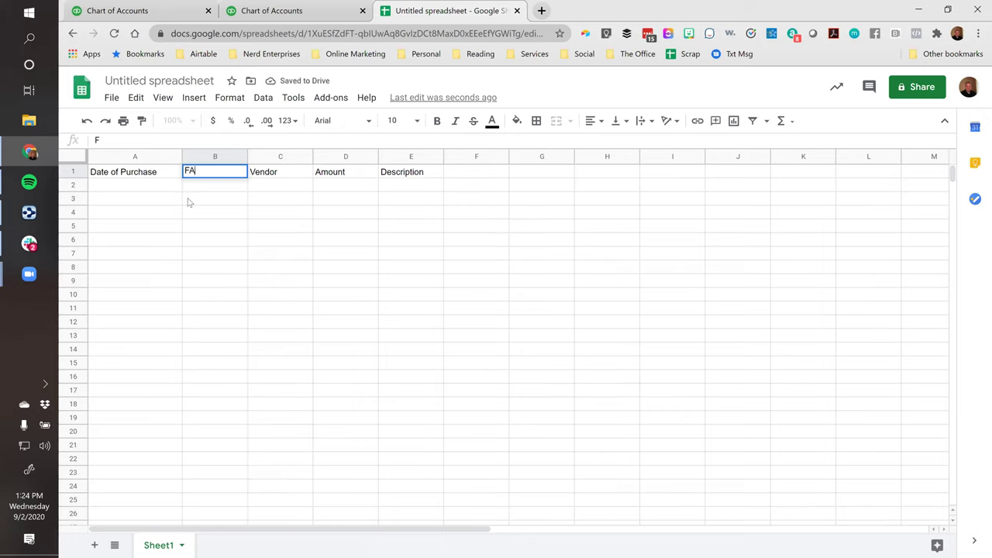
text( Category)
key(Return)
key(Left)
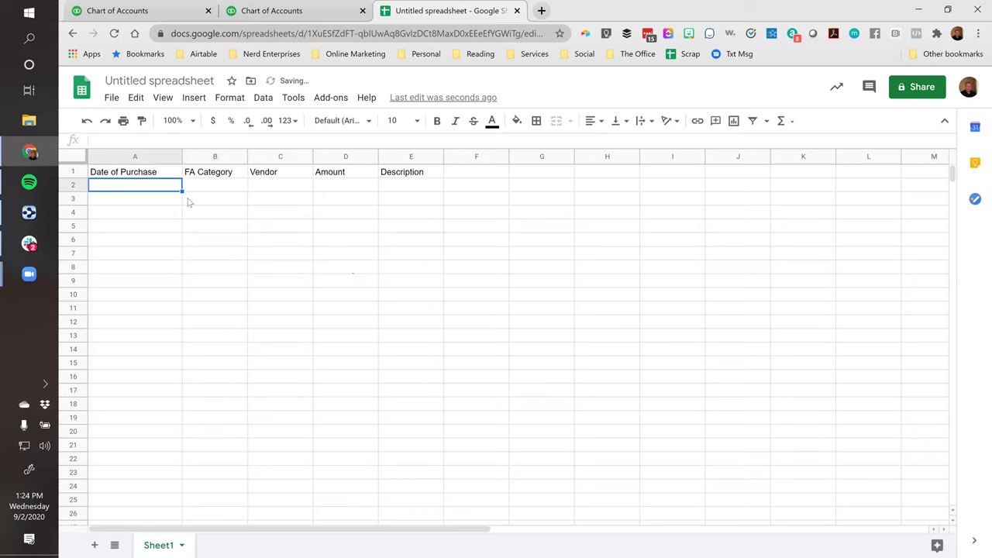
- Switch to QuickBooks, reopen the recent Best Buy expense, set its payment date to 07/01/2020, and save and close it
click(157, 7)
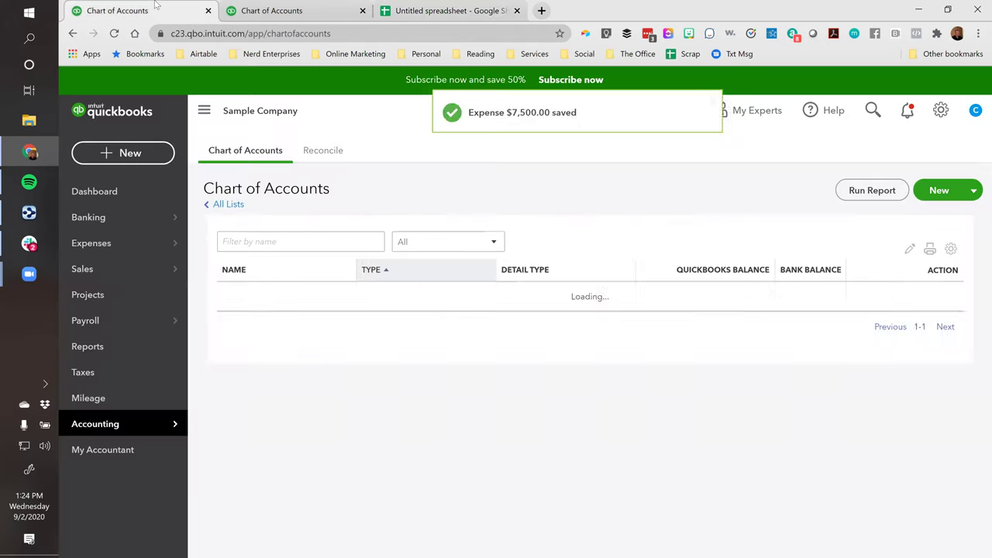
click(873, 110)
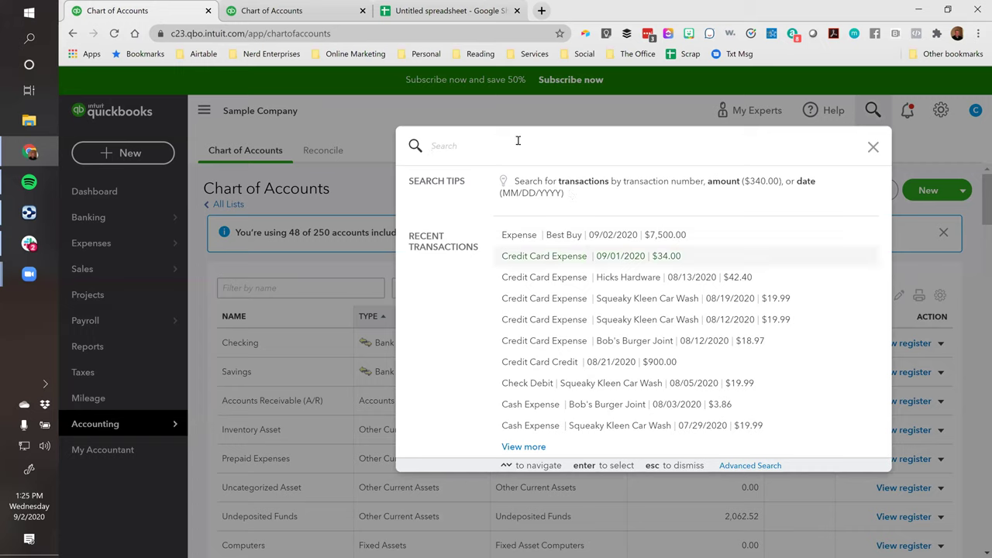
click(589, 235)
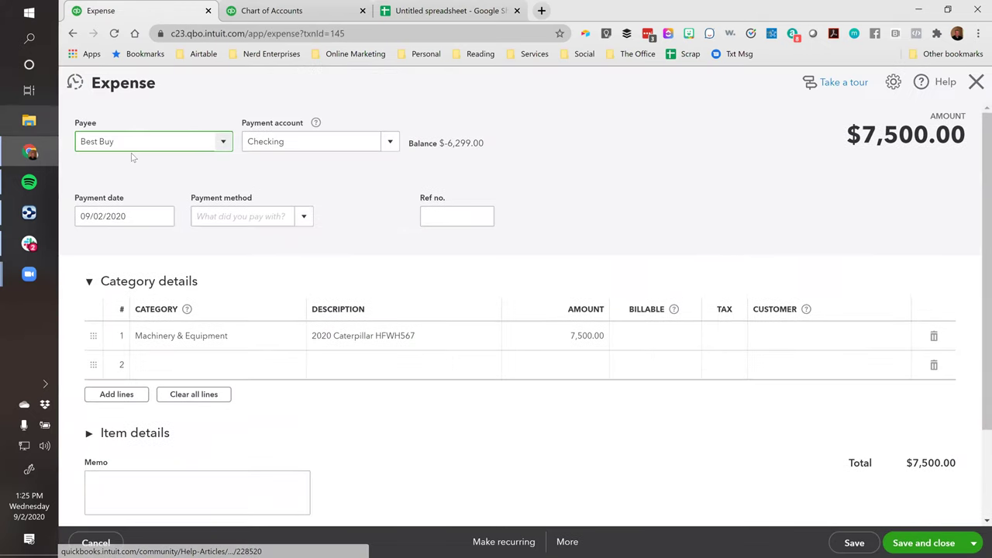
click(152, 219)
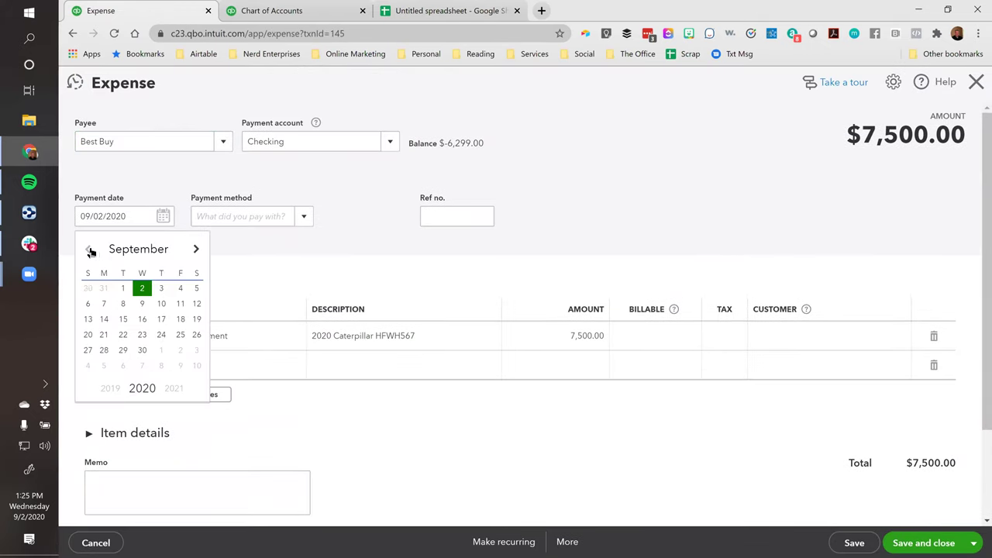
click(87, 249)
click(87, 248)
click(142, 288)
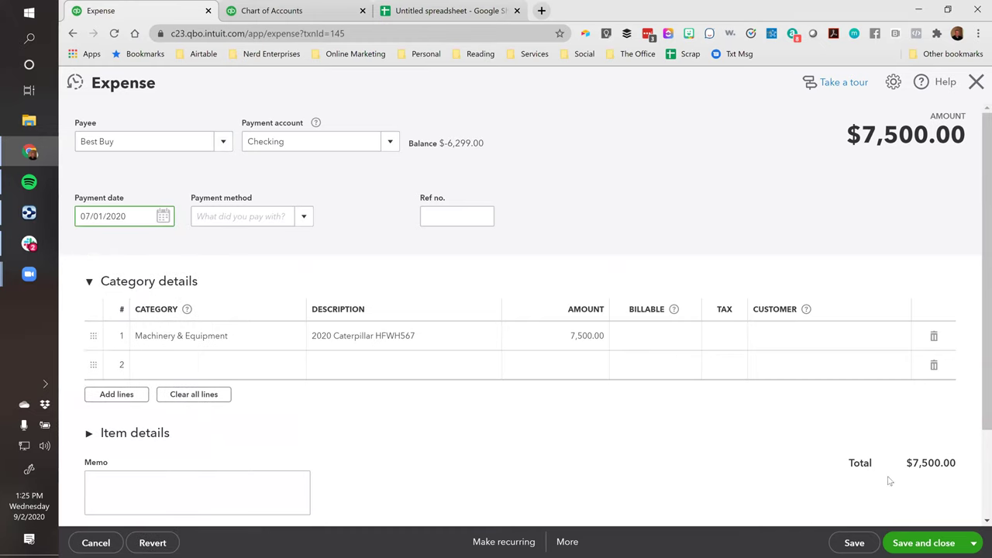
click(905, 540)
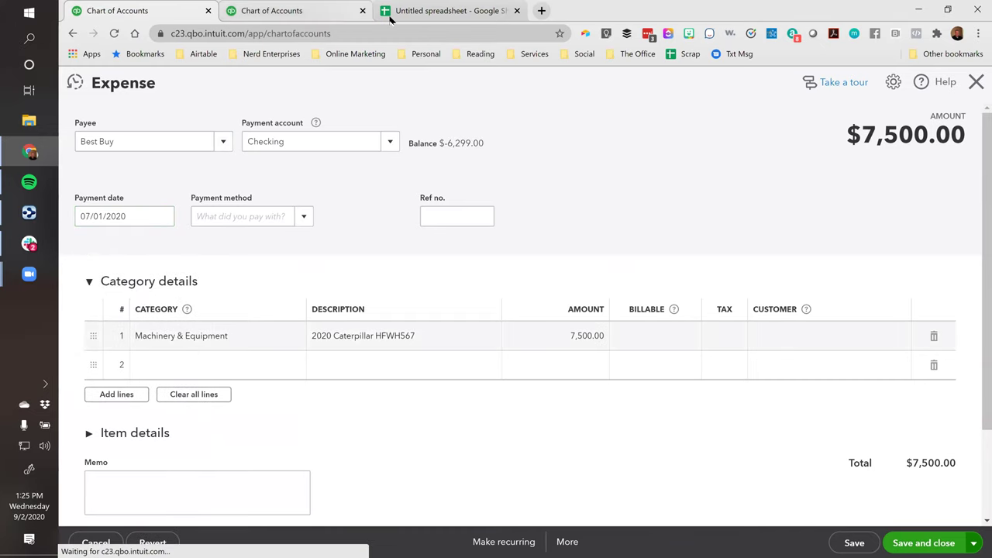
- Switch to the Google Sheets schedule and enter 7/1/20 in A2 and "Machinery & Equipment" in B2
click(403, 11)
text(7/1/20)
key(Tab)
text(Ma)
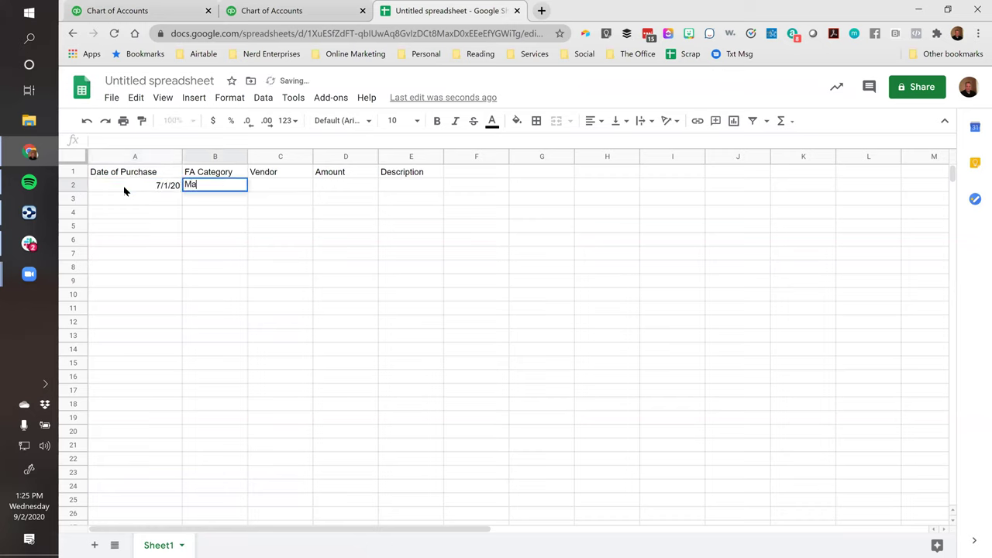
text(chinery & Eq)
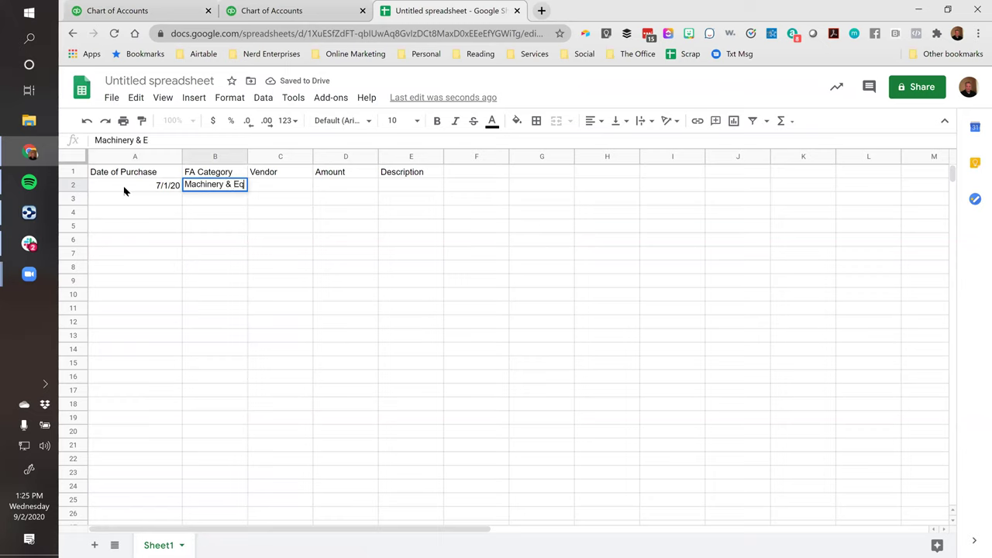
text(uipment)
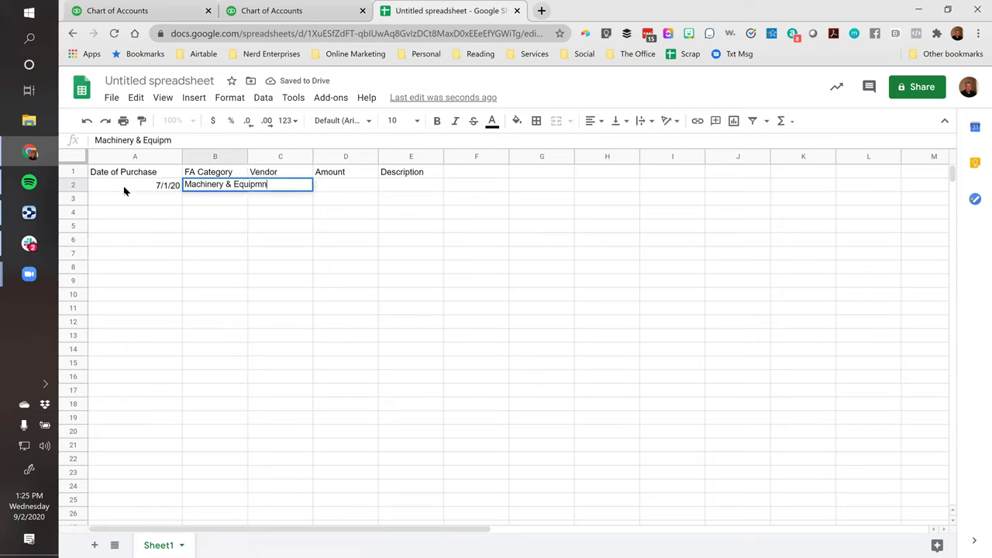
key(Tab)
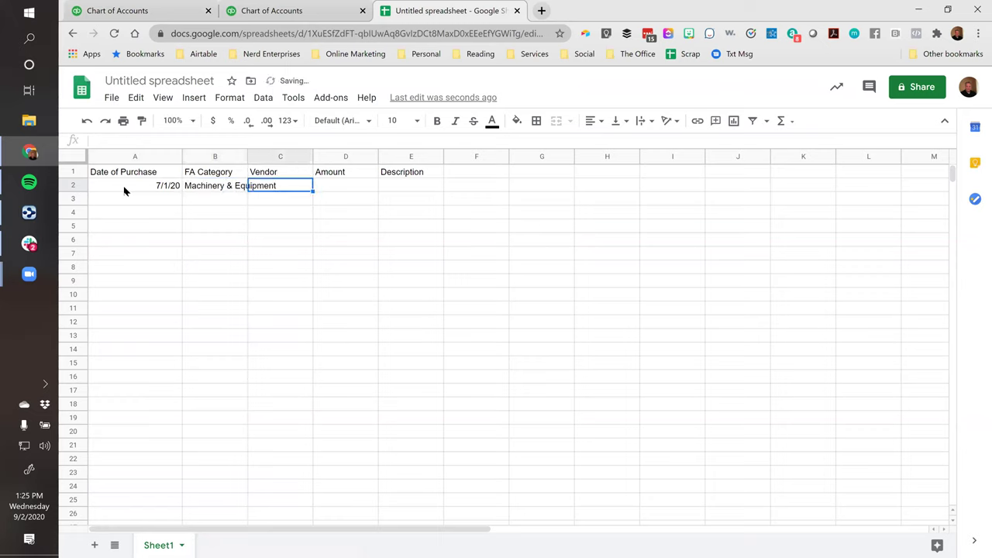
- Switch to QuickBooks, reopen the recent Best Buy expense, and replace its payee with a new vendor named "Caterpillar"
click(120, 11)
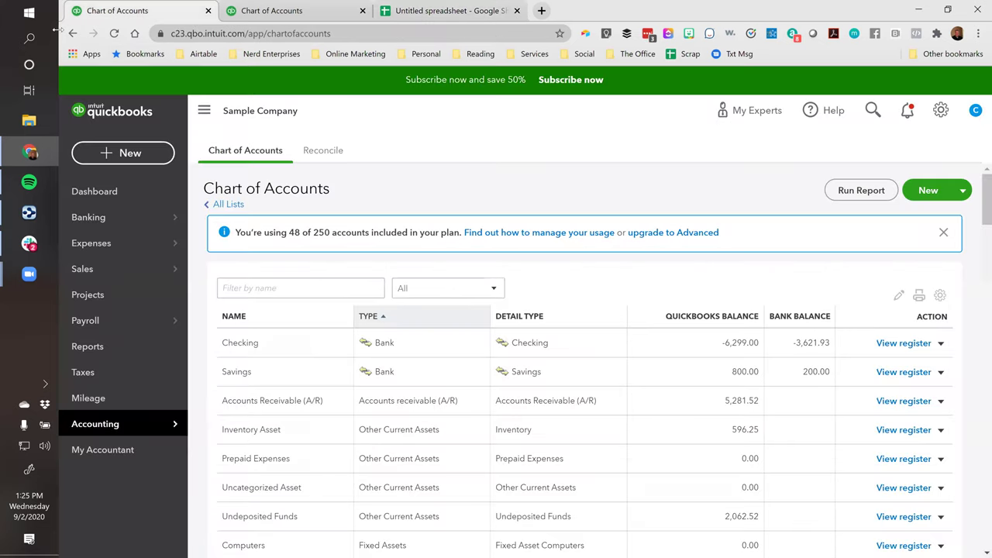
click(873, 110)
click(598, 235)
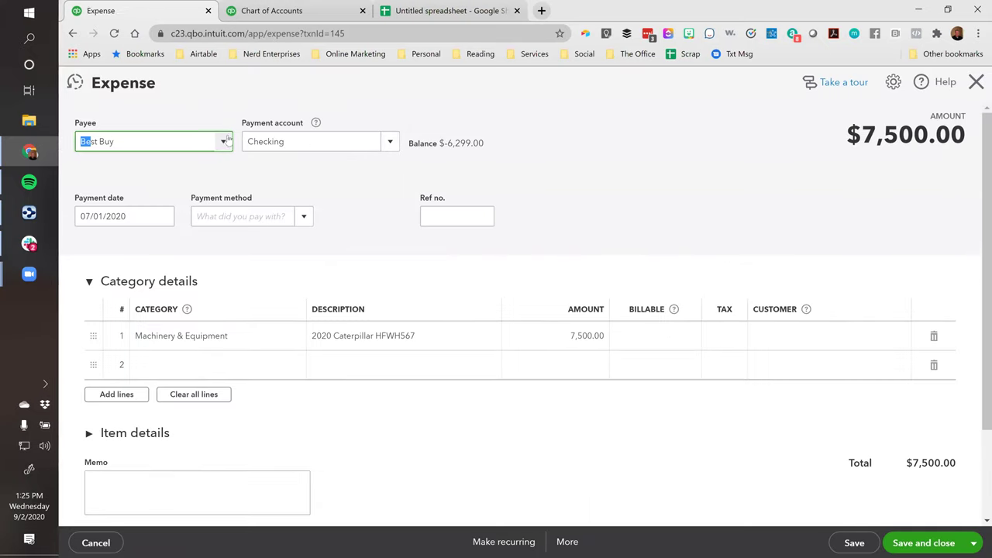
triple_click(126, 138)
text(Caterpillar)
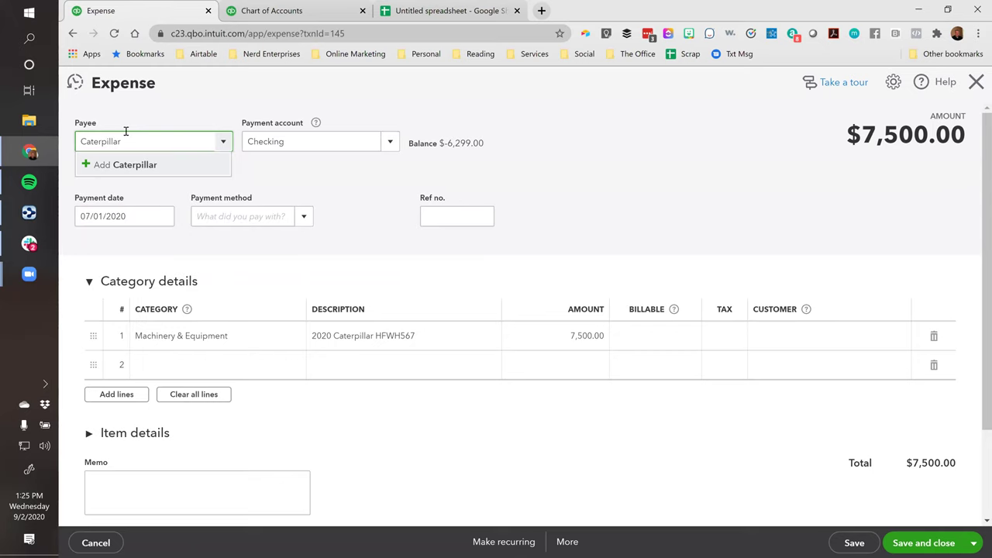
click(132, 165)
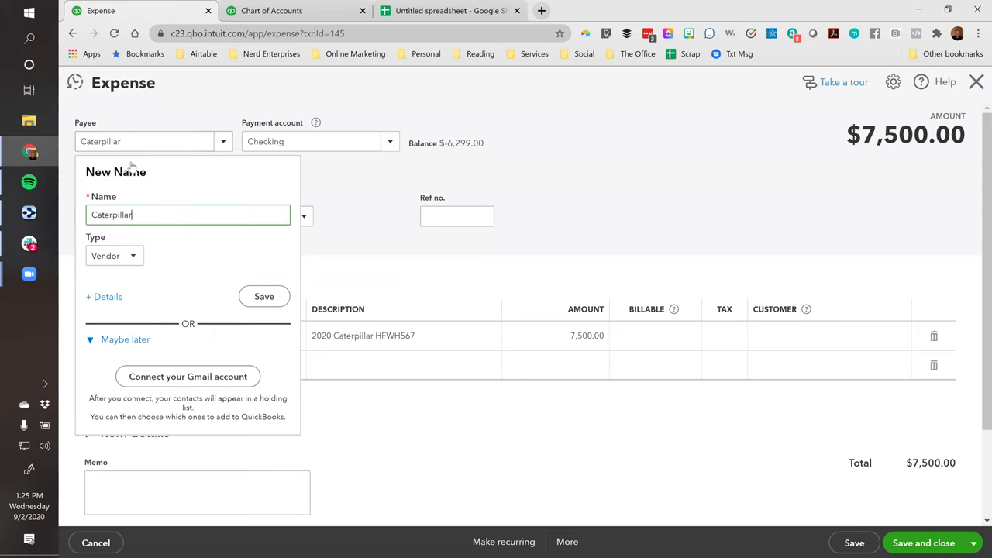
click(264, 297)
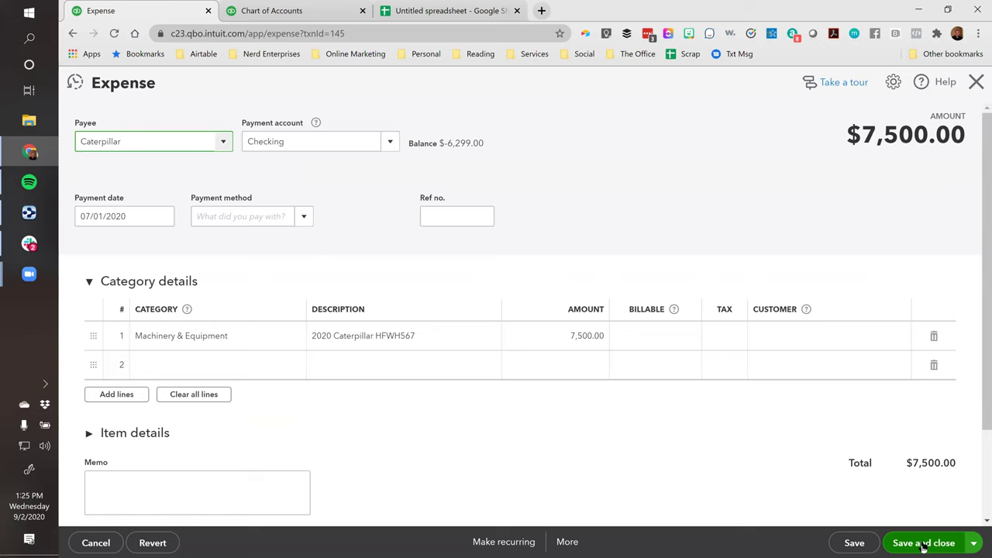
- Copy the expense's payee into Vendor cell C2 of the Google Sheets schedule and enter 7500 as the amount in D2
click(157, 140)
key(ctrl+c)
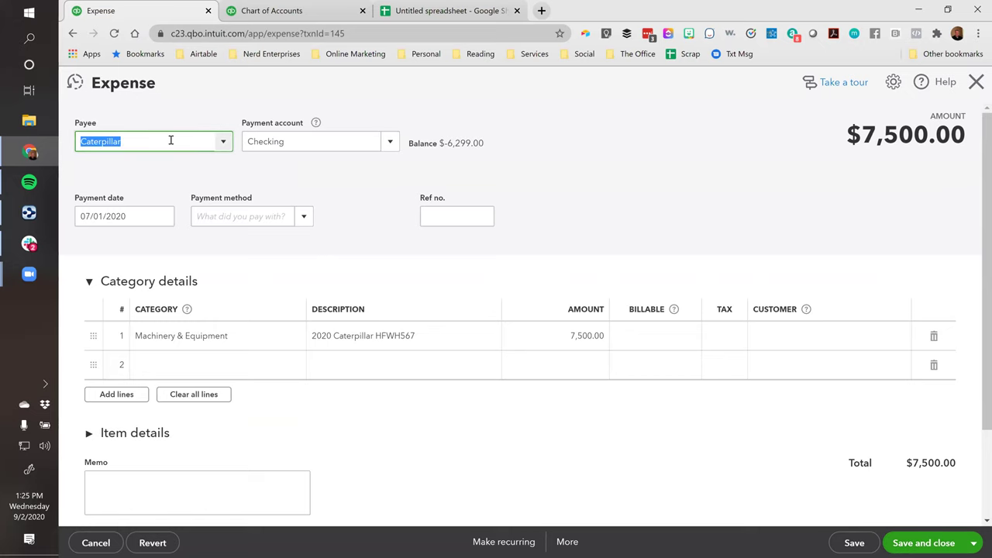
click(442, 11)
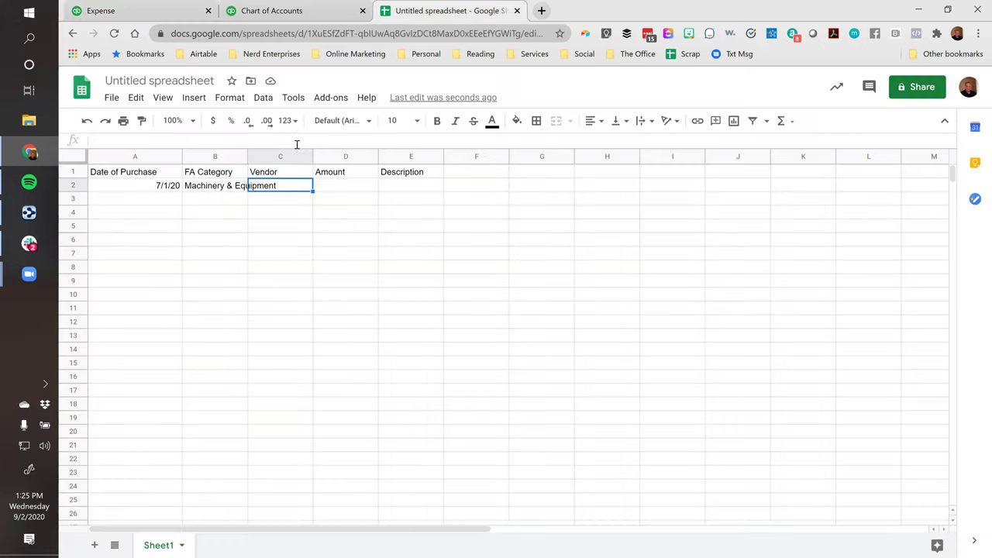
double_click(276, 186)
key(ctrl+v)
click(337, 186)
text(7500)
key(Tab)
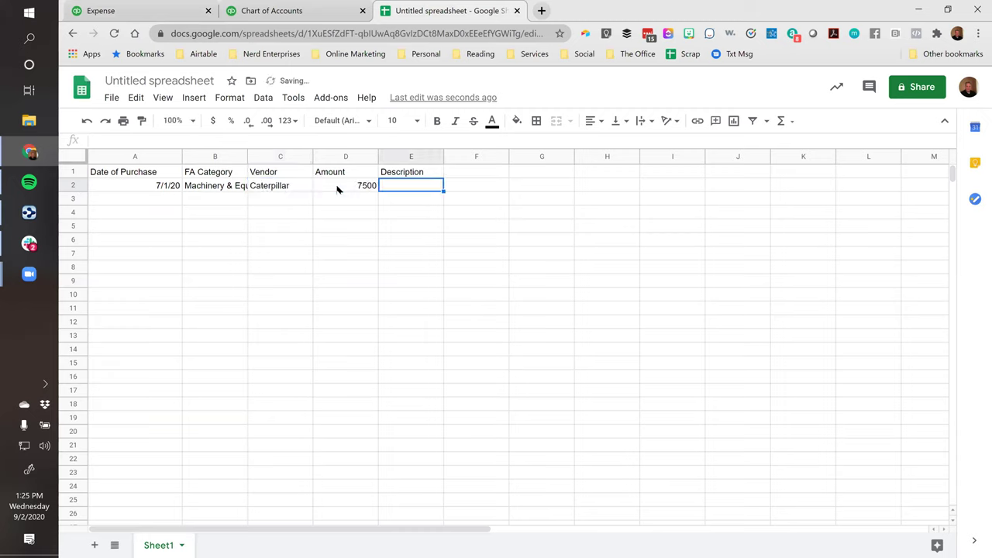
- Copy the description of the expense's first line in QuickBooks into Description cell E2 of the Google Sheets schedule
click(108, 11)
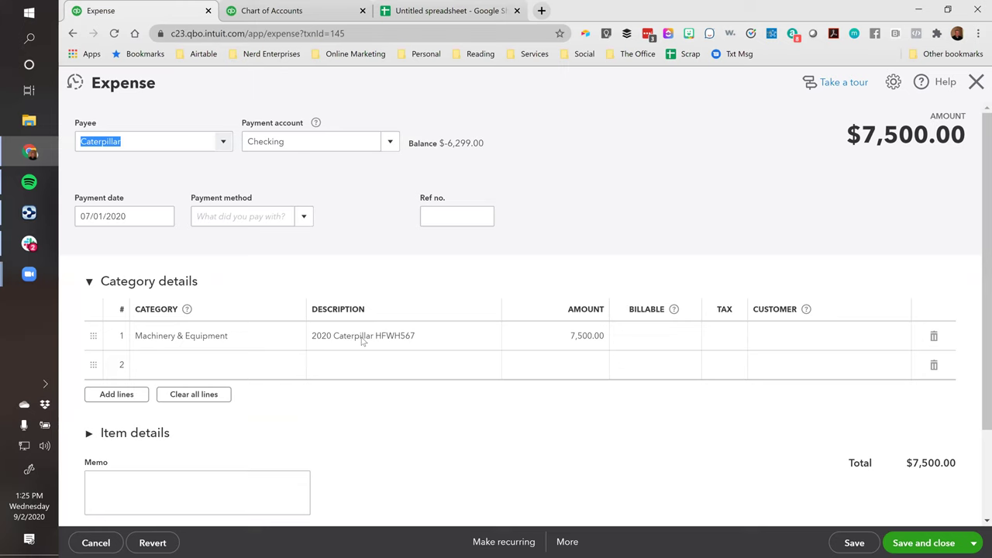
click(364, 338)
key(ctrl+c)
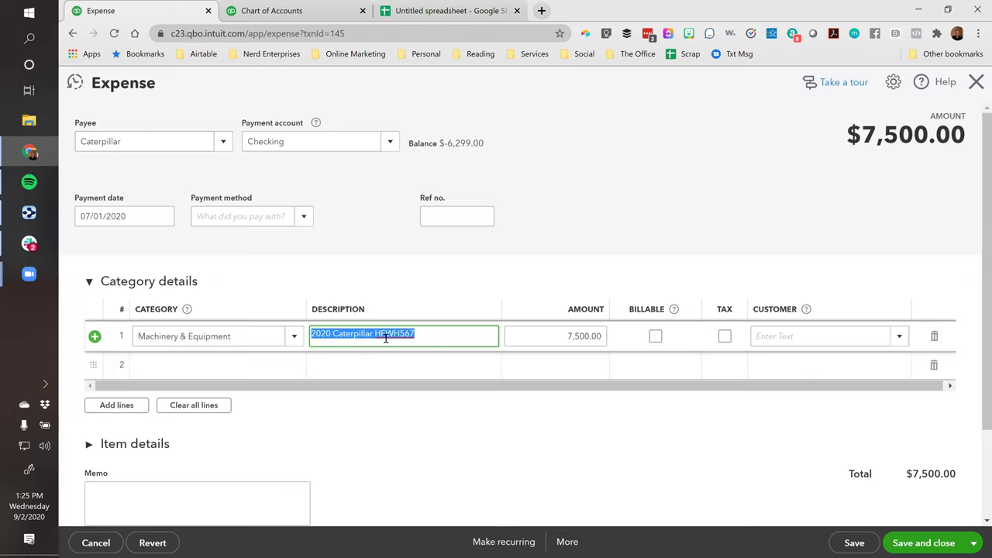
click(415, 19)
double_click(413, 187)
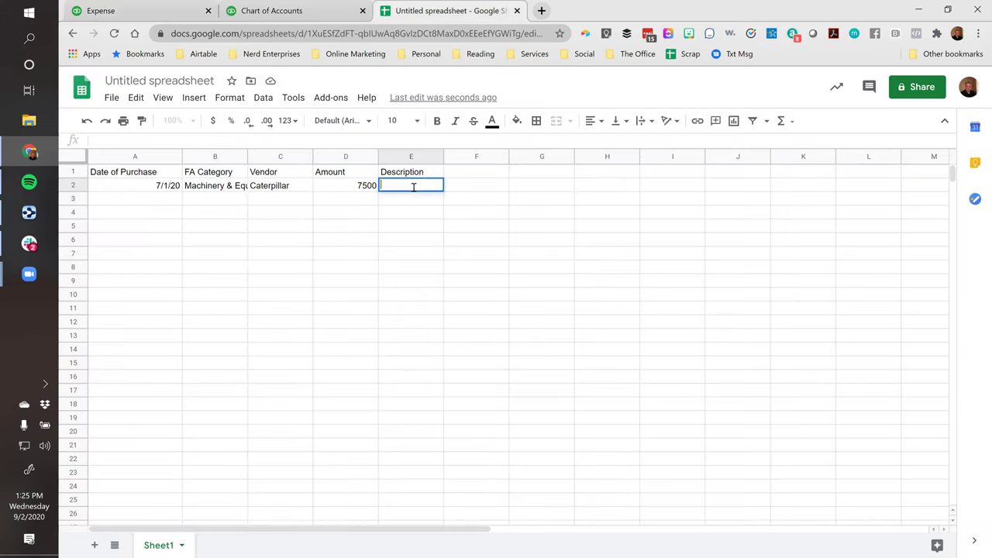
key(ctrl+v)
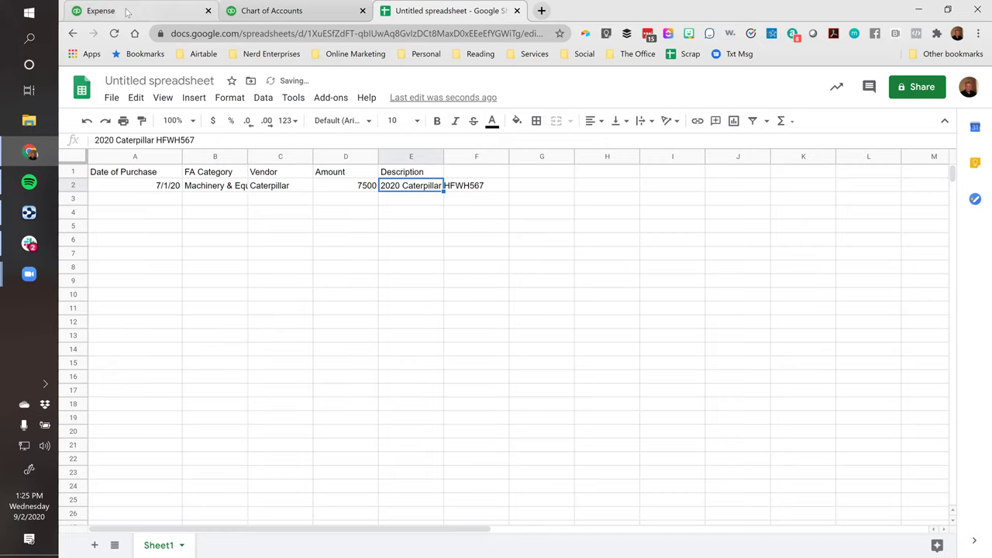
- Return to the Caterpillar expense in QuickBooks, and save and close it
click(128, 11)
click(710, 284)
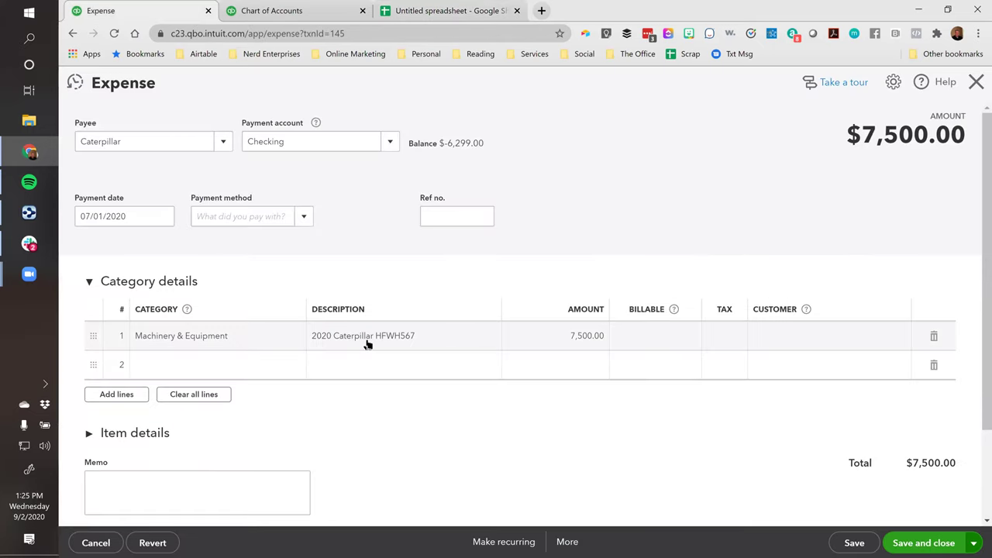
key(ctrl+alt+d)
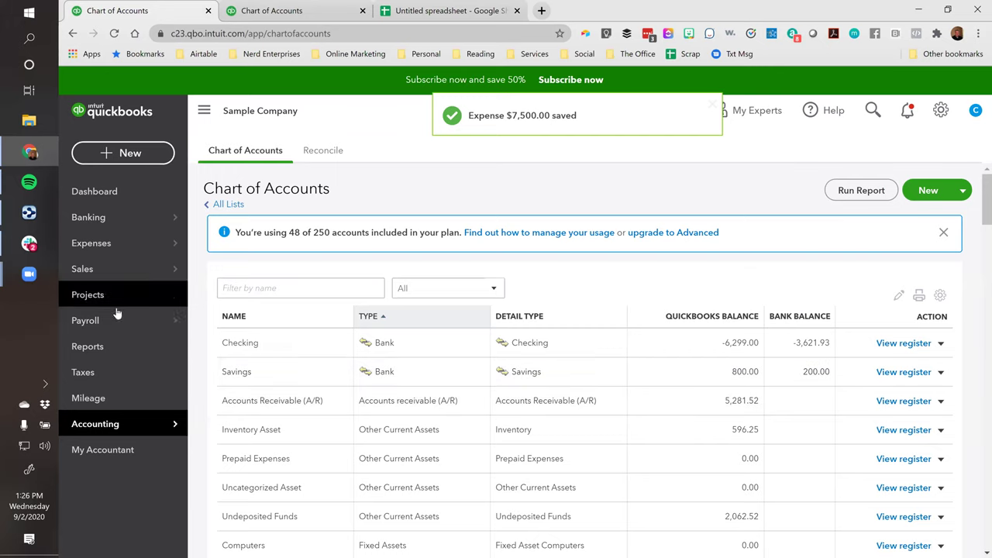
- Open the Balance Sheet report and drill into the Machinery & Equipment amount to review its transactions
click(87, 348)
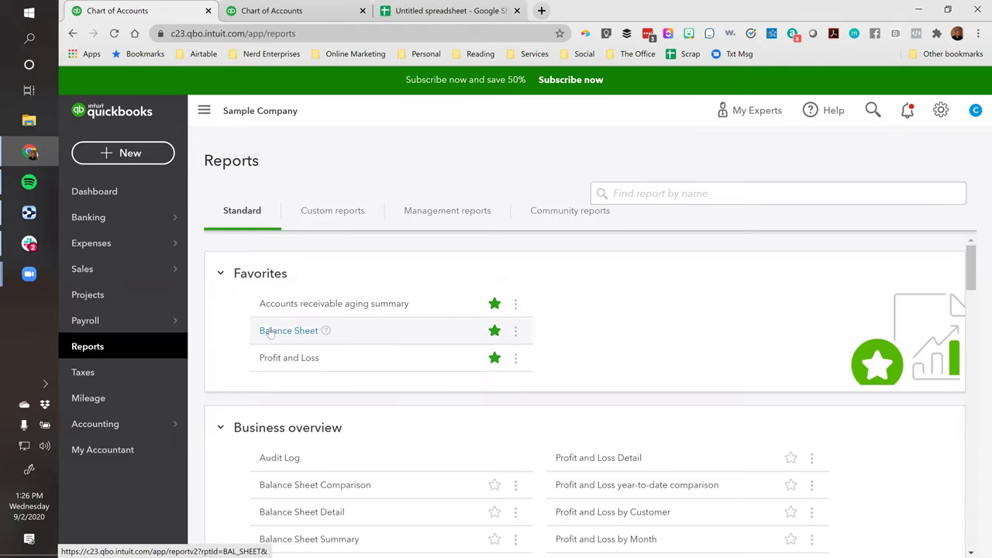
click(270, 331)
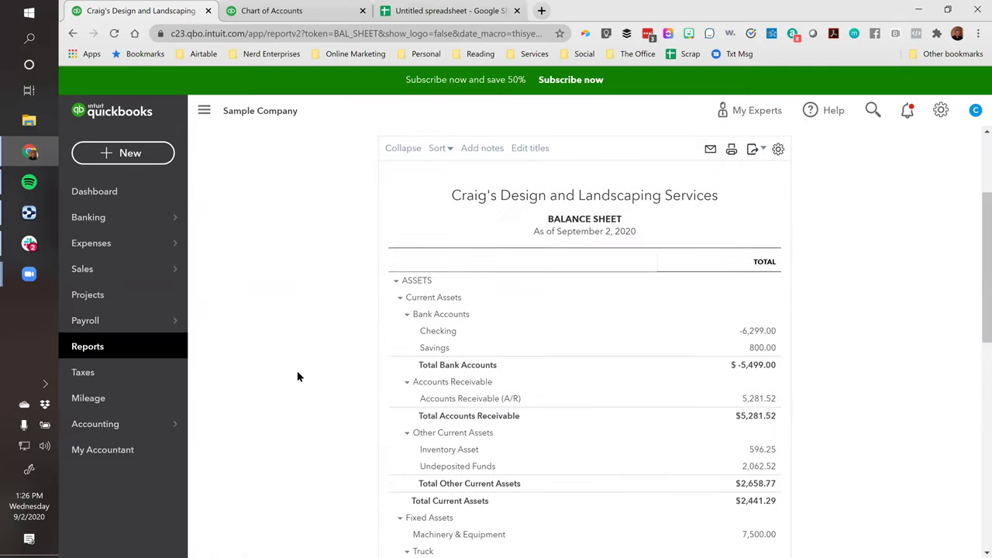
scroll(296, 372, down, 4)
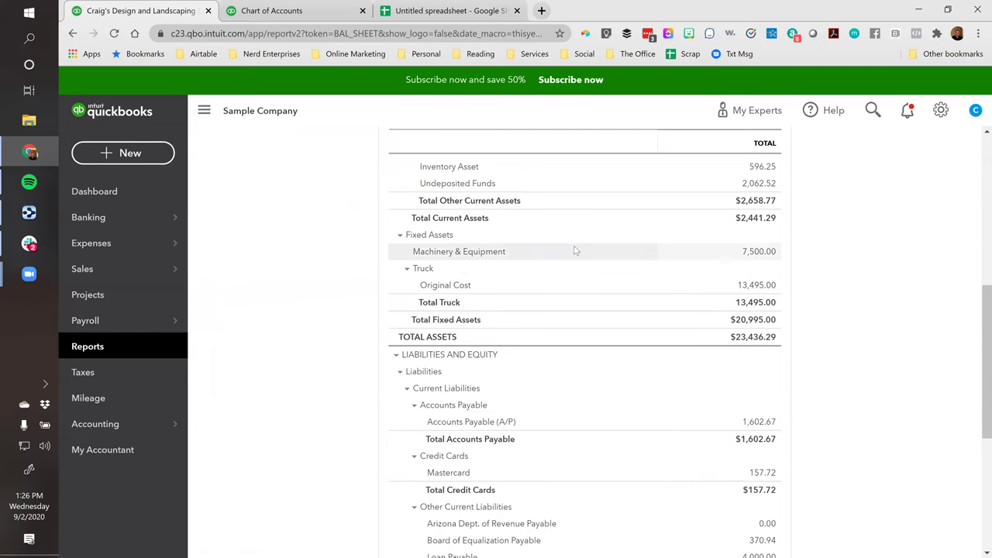
click(759, 256)
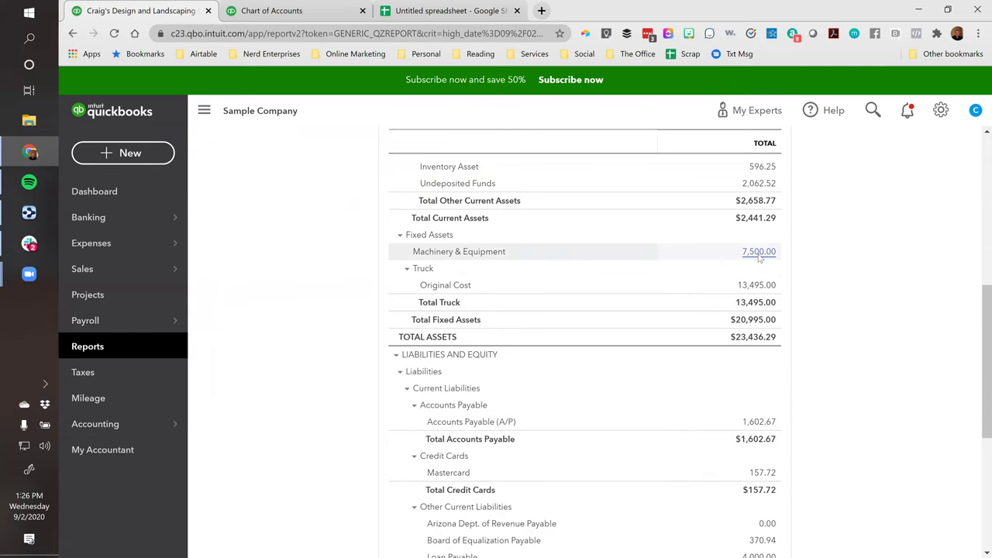
scroll(511, 462, down, 1)
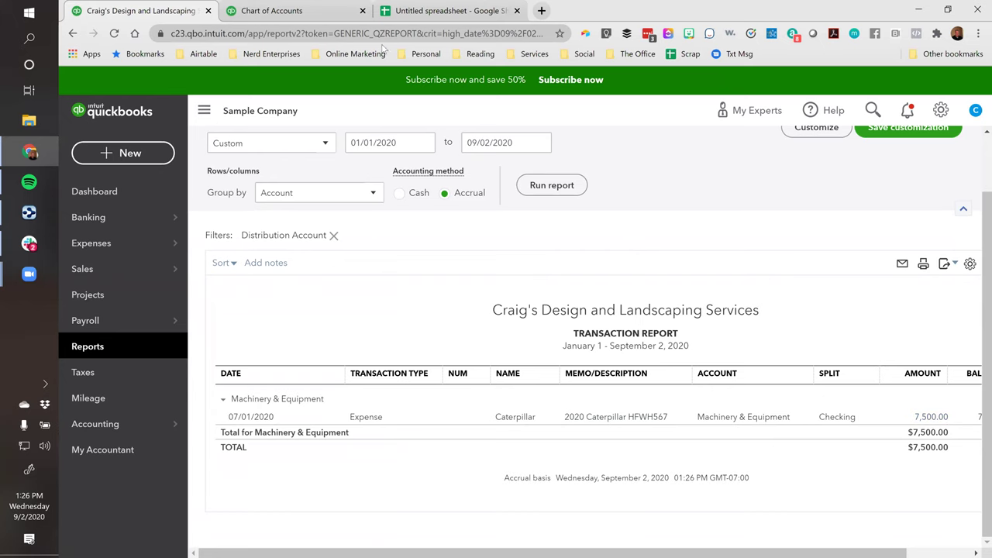
- Switch to the Google Sheets schedule, fit all column widths to their contents, and select cell F1
click(421, 9)
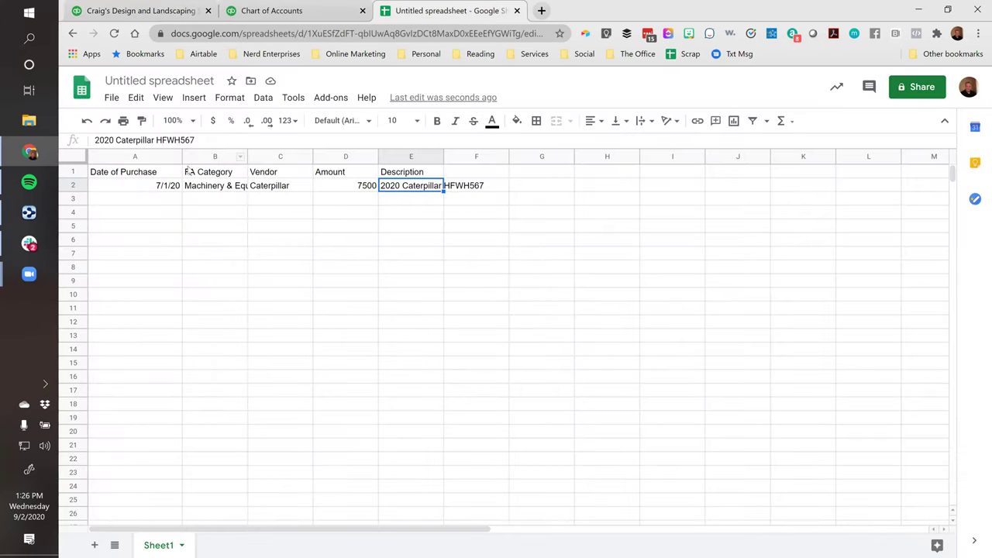
key(ctrl+a)
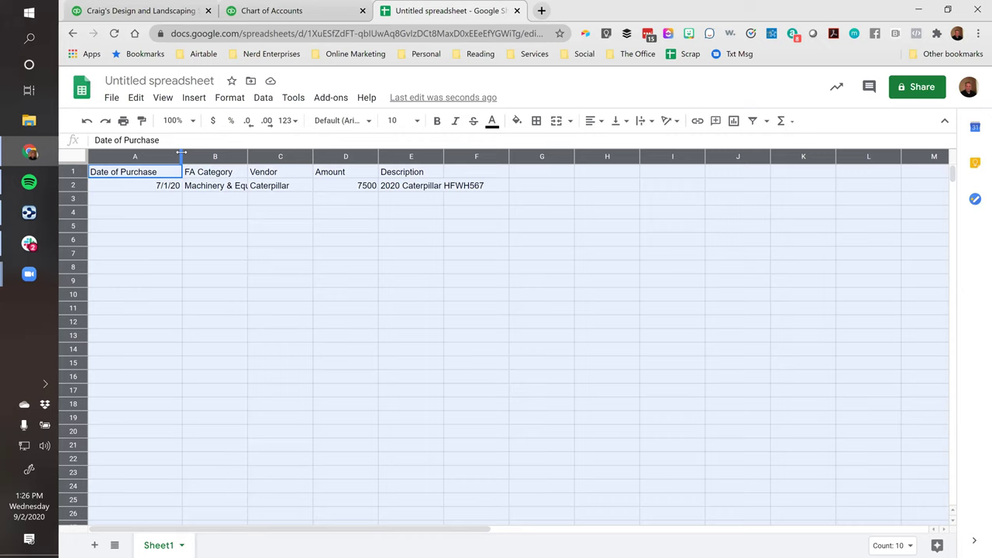
double_click(181, 152)
click(455, 176)
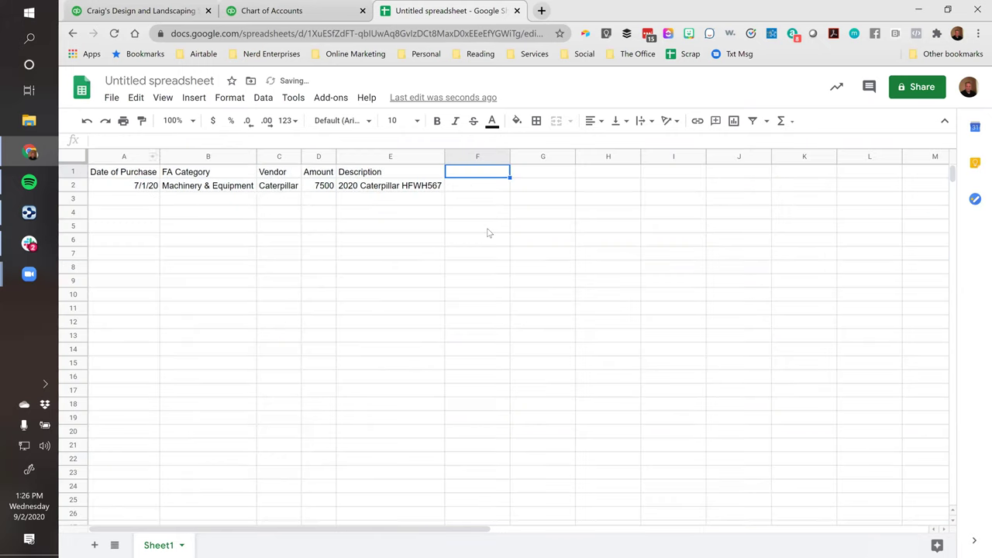
text(Cum)
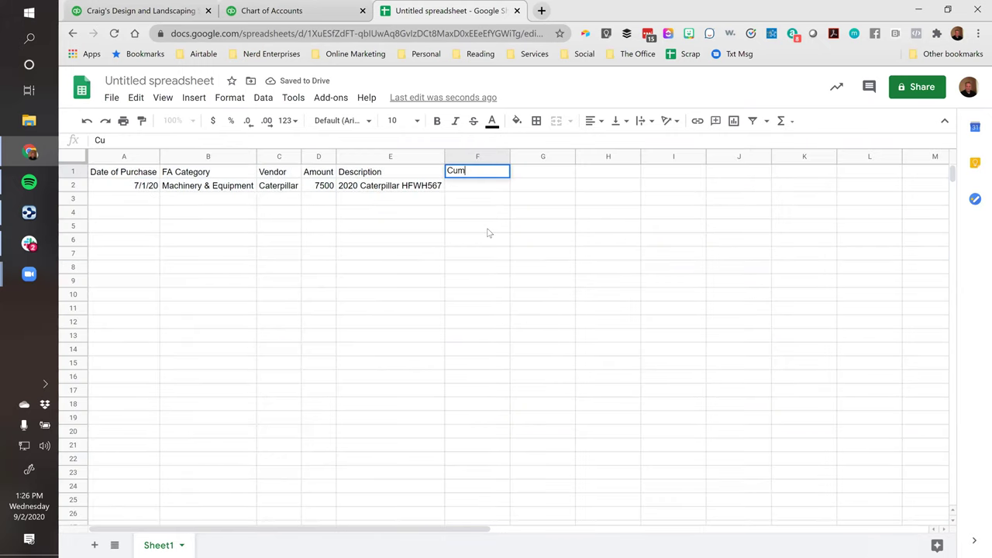
text(ulative De)
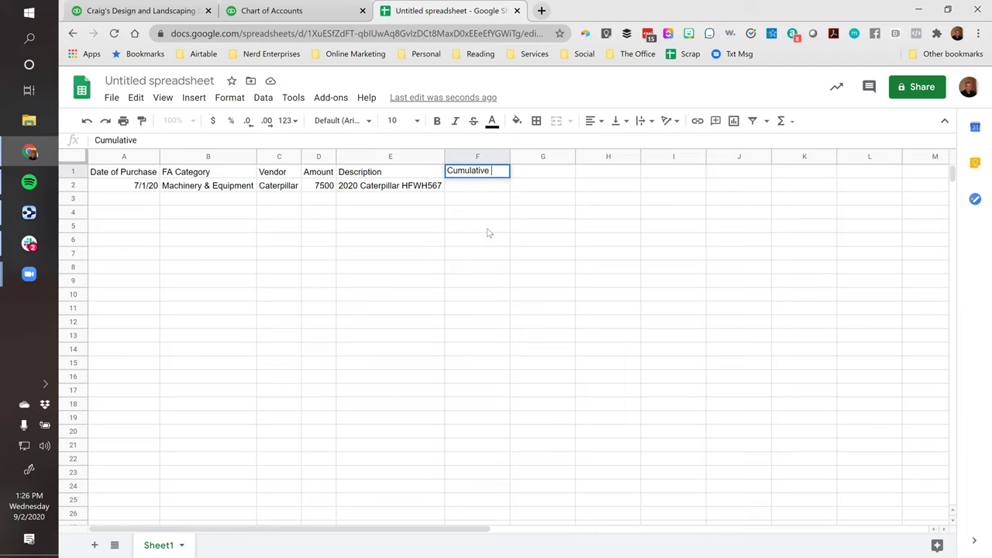
key(Escape)
- Add the headings "Accumulated Depreiation" in F1 and "Current Period Depreciation" in G1 of the schedule
text(Accumulated Depreiation)
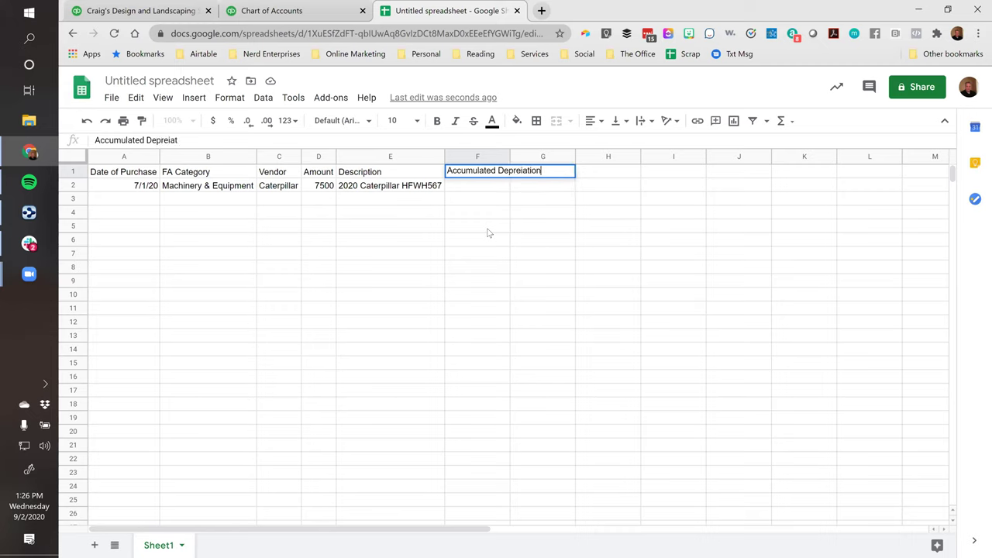
key(Tab)
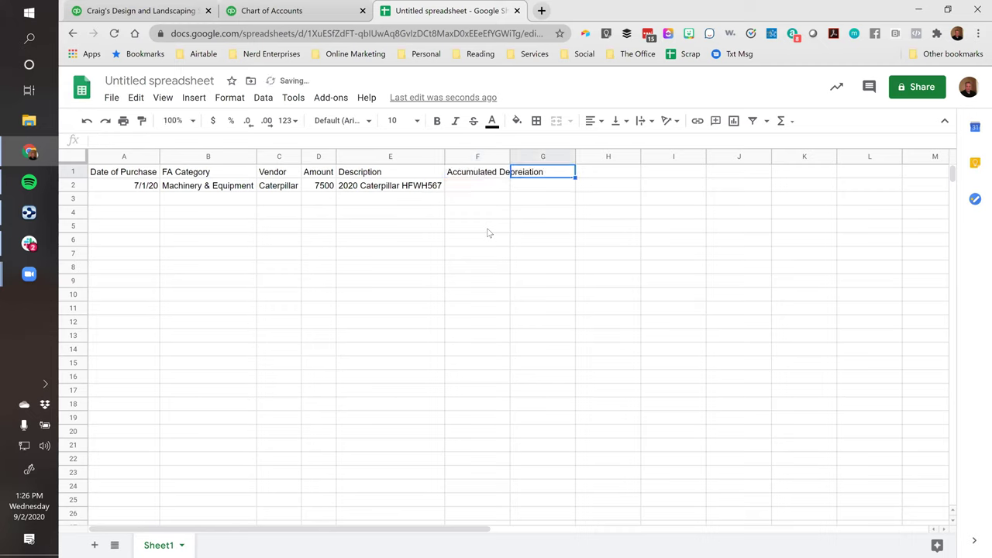
text(Current Pr)
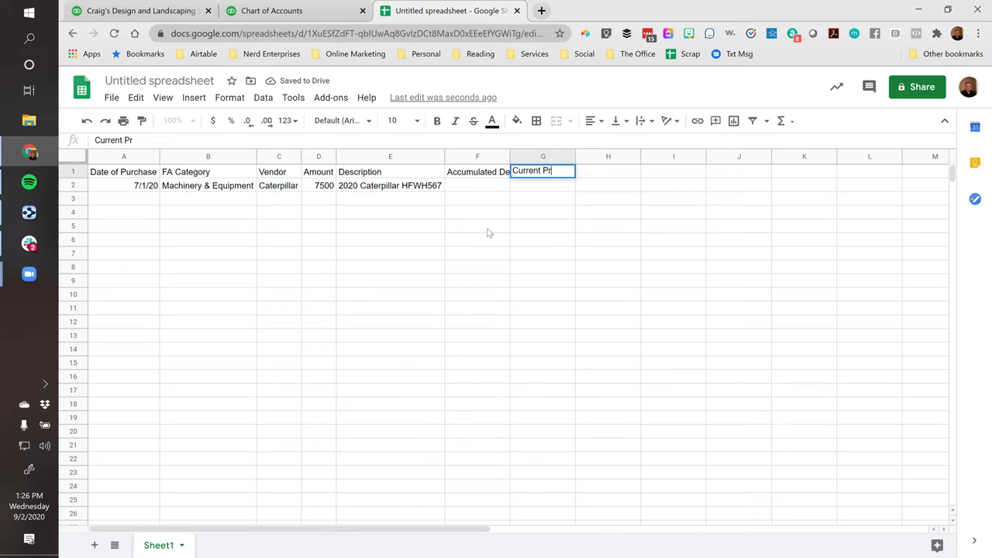
key(BackSpace)
text(eriod De)
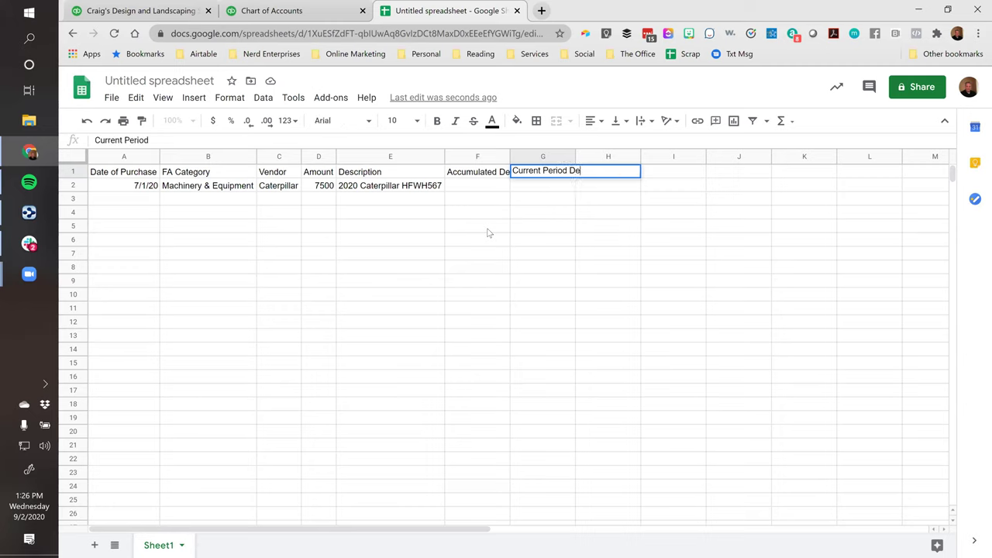
text(preciation)
key(Tab)
key(Return)
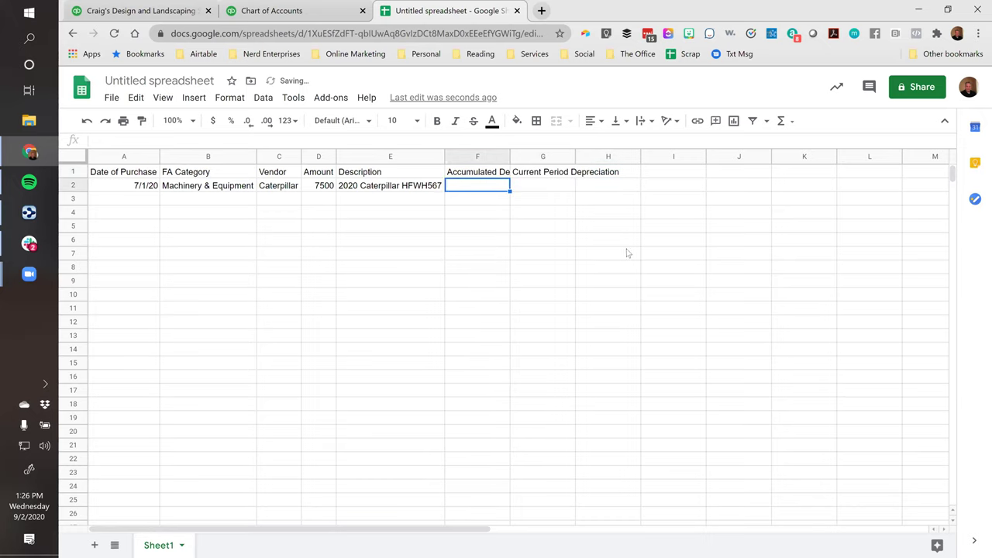
- Widen columns F and G to fit their depreciation headings
double_click(509, 156)
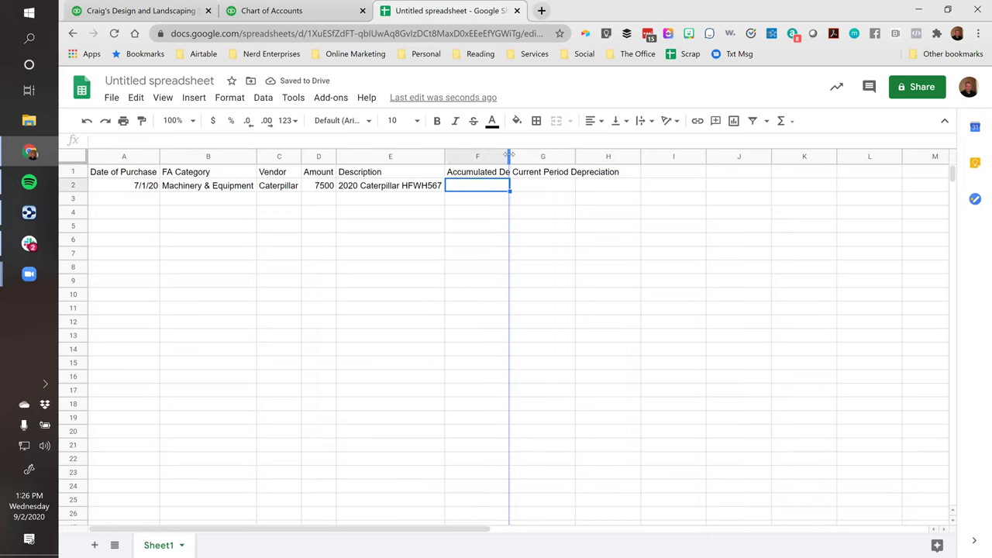
click(580, 186)
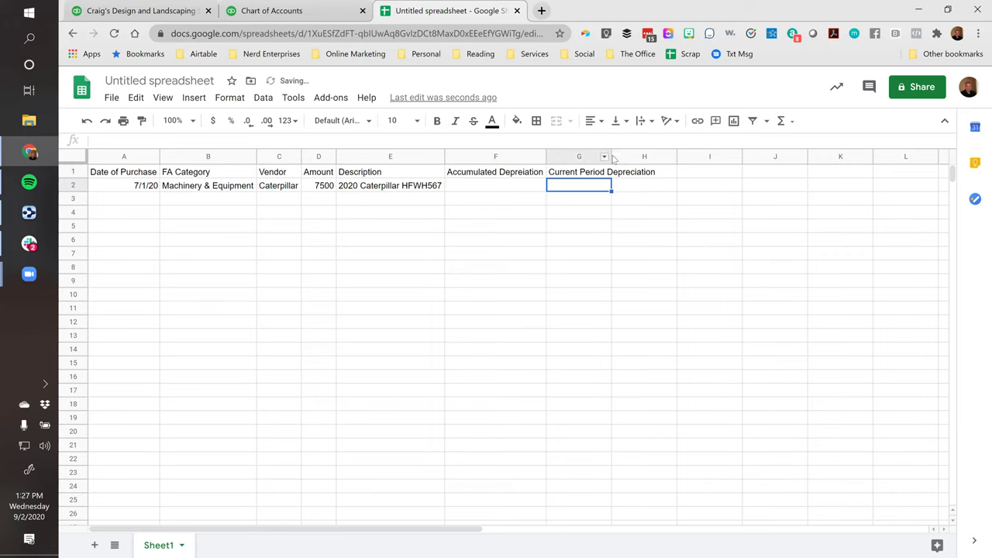
drag(611, 156, 599, 188)
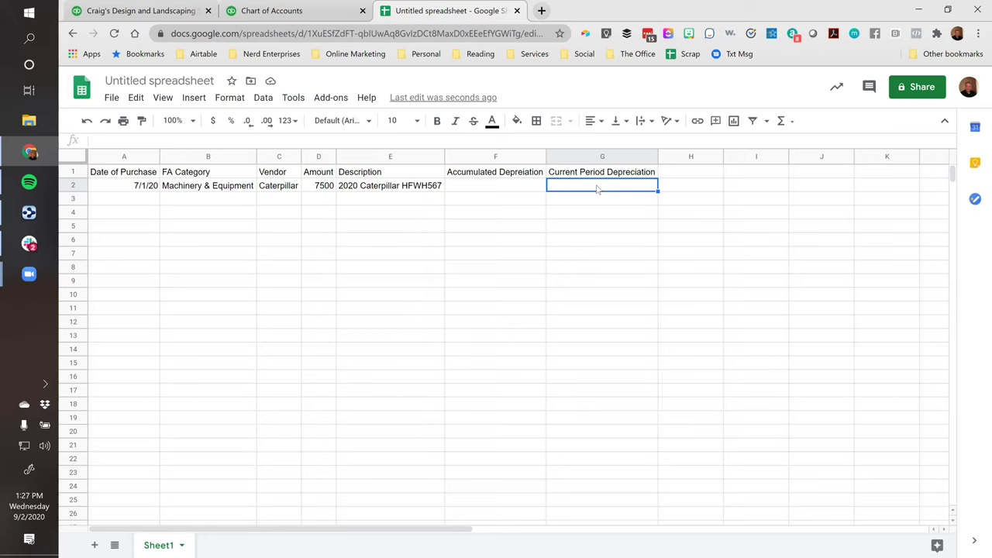
- Rename the spreadsheet as "Fixed Asset Schedule"
click(118, 202)
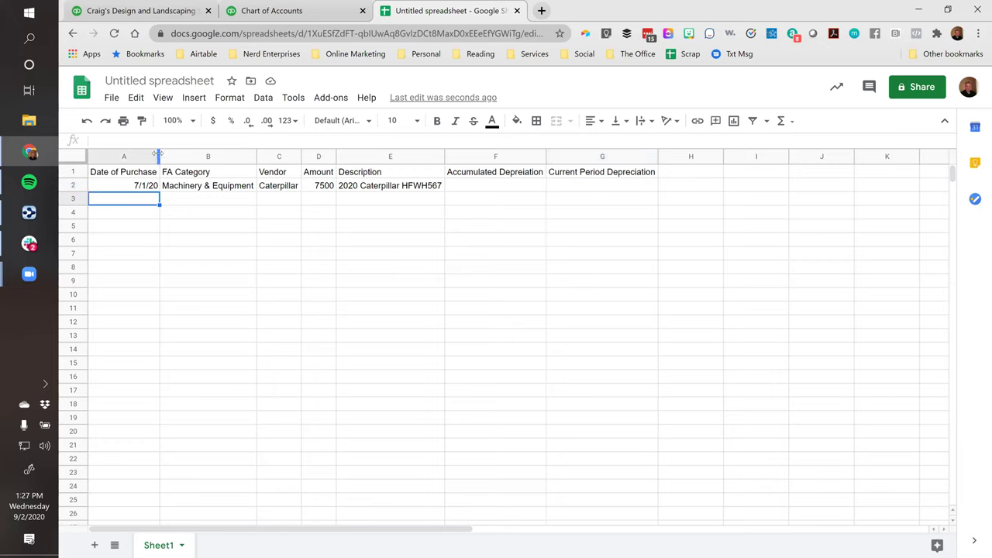
click(187, 82)
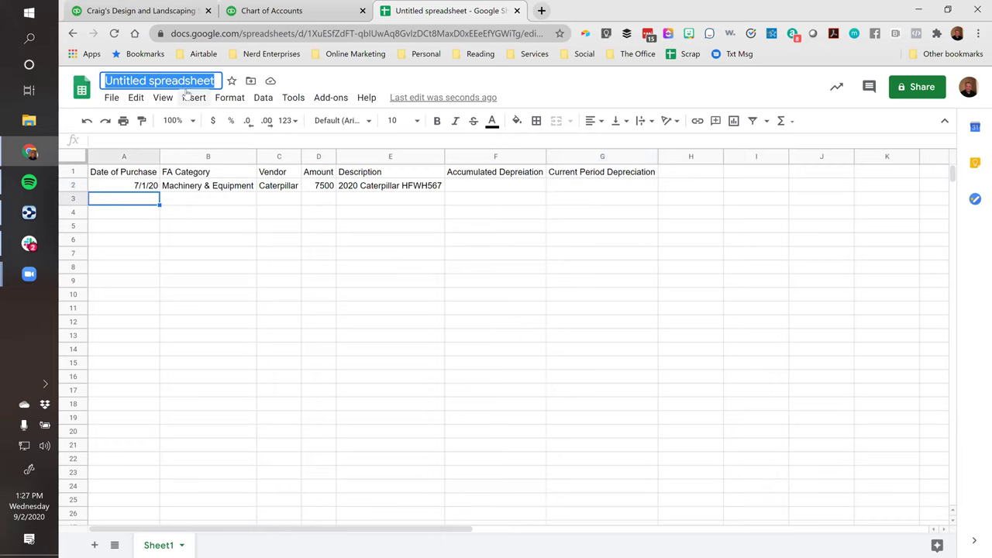
text(Fixed Asset Schedule)
key(Return)
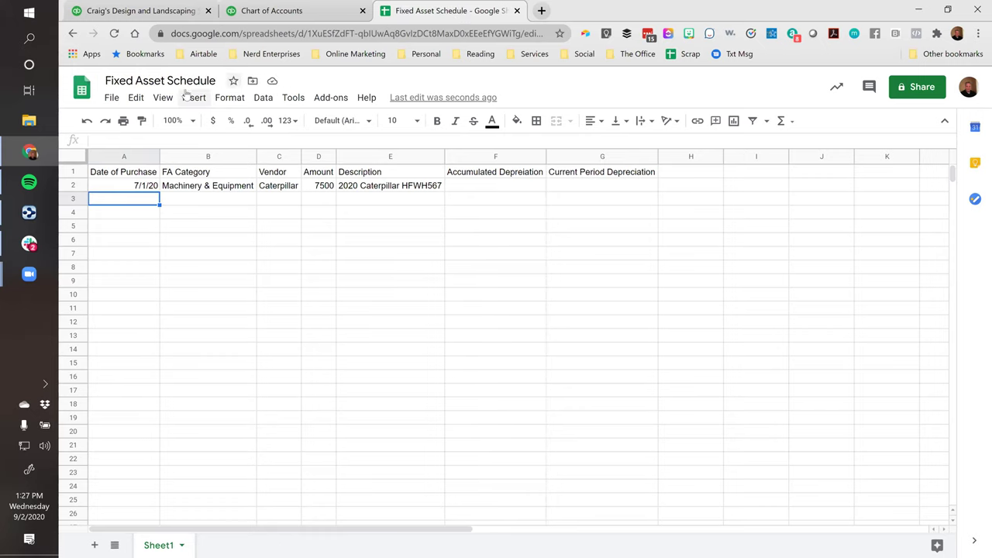
- Insert a column before FA Category and give it the heading "Year of Purchase" in B1
click(199, 158)
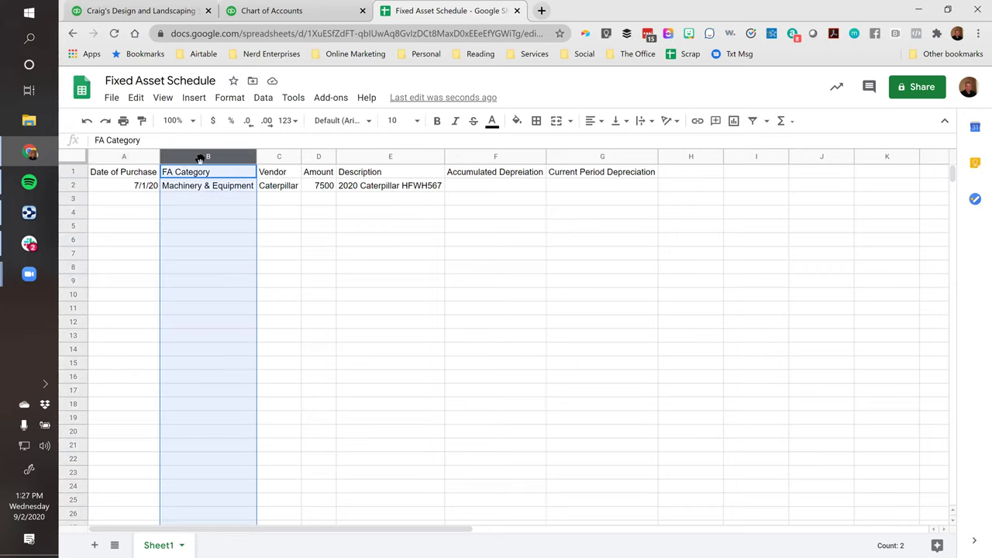
right_click(200, 158)
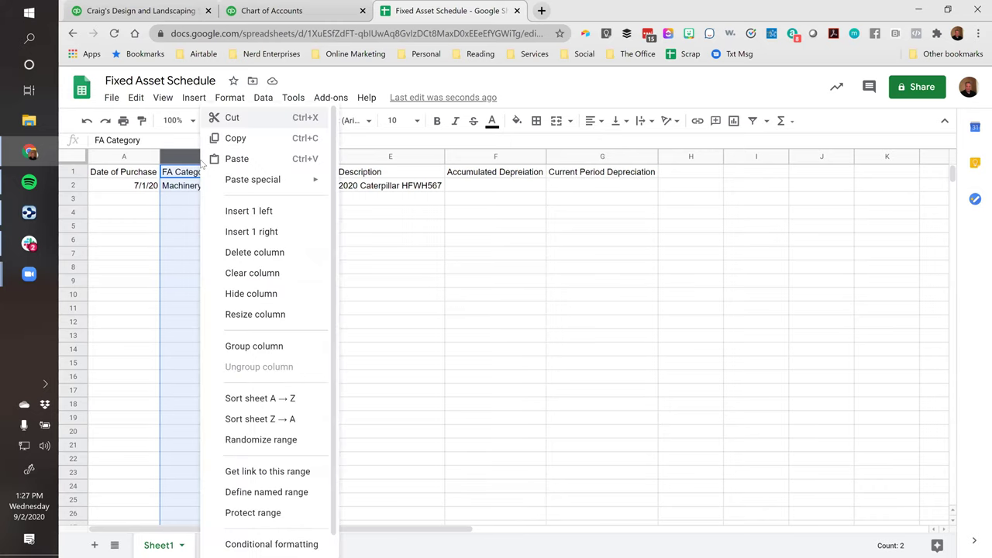
click(256, 210)
click(207, 175)
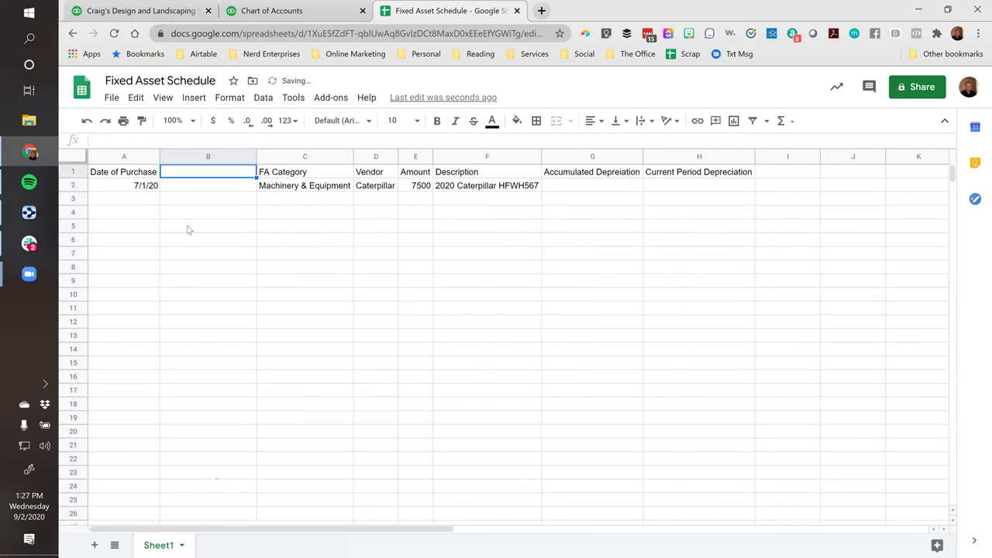
click(126, 186)
click(178, 173)
text(Year of Purchase)
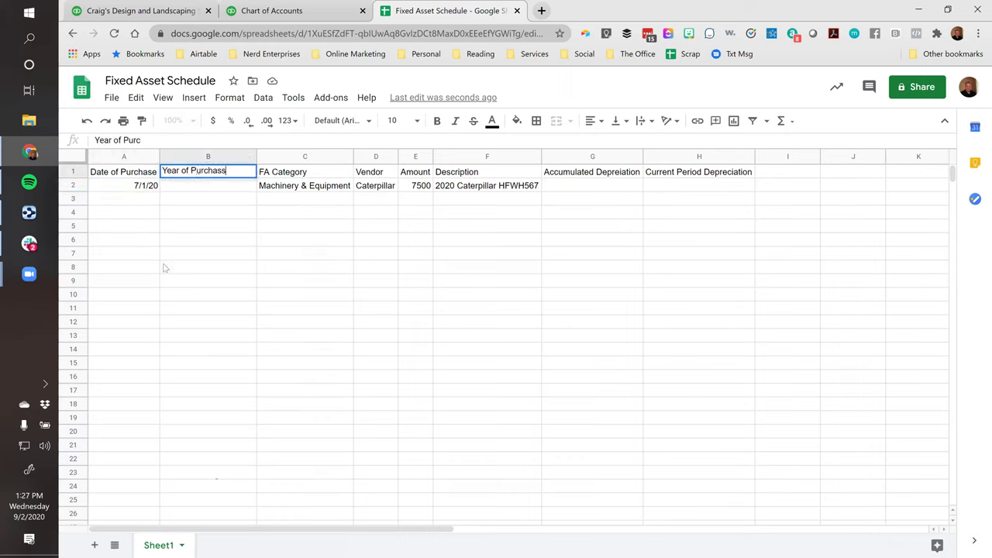
key(Return)
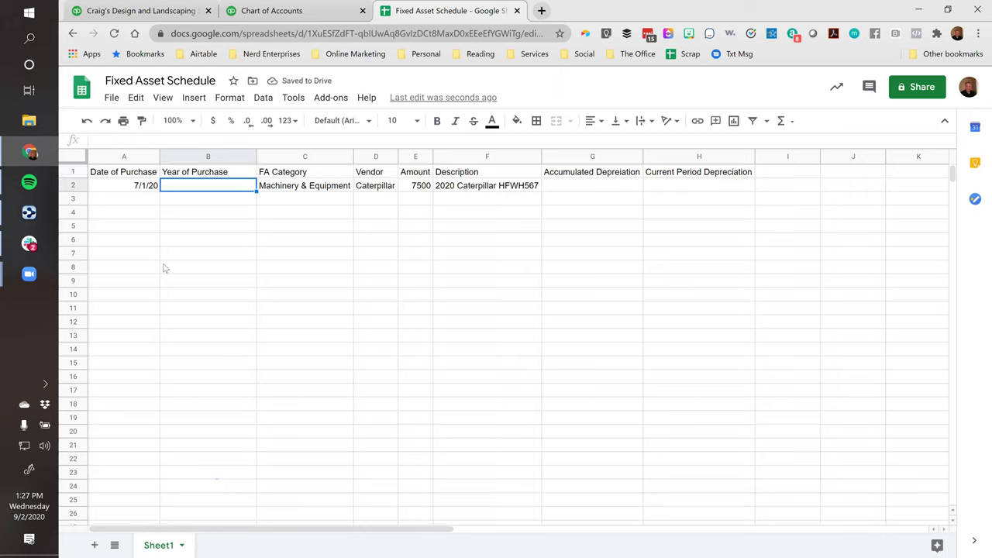
- Enter the formula =YEAR(A2) in B2 to extract the year from the purchase date
text(=YEAR()
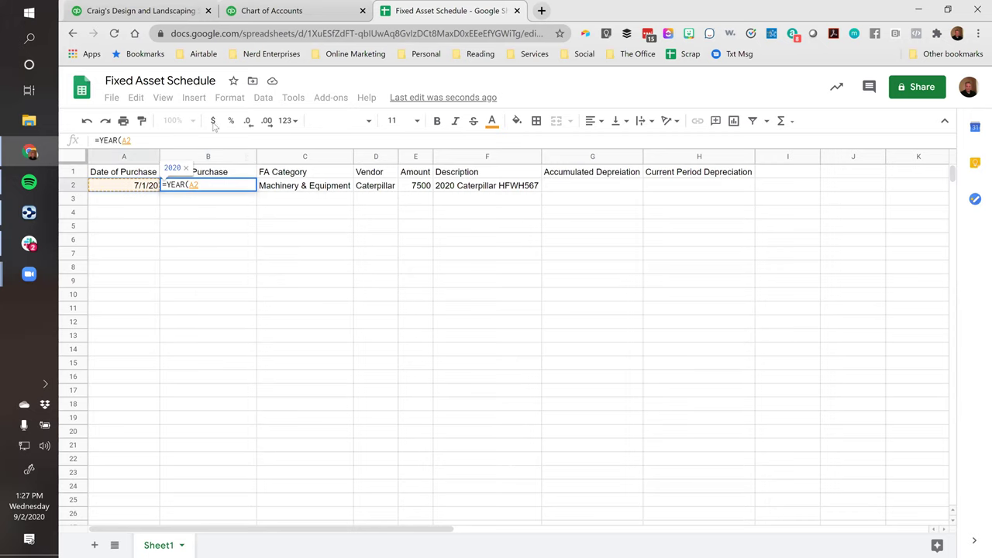
click(116, 189)
key(Return)
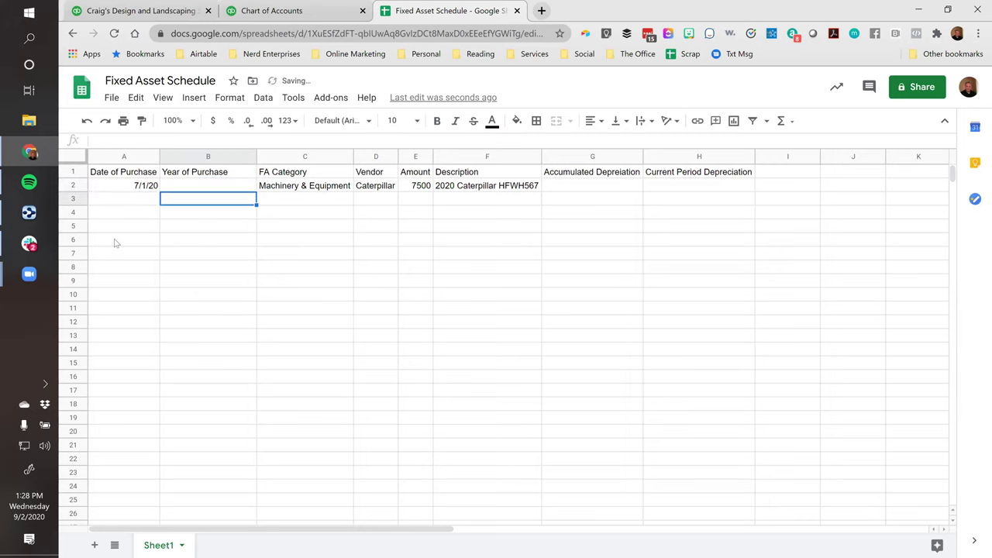
key(Up)
key(Down)
key(Left)
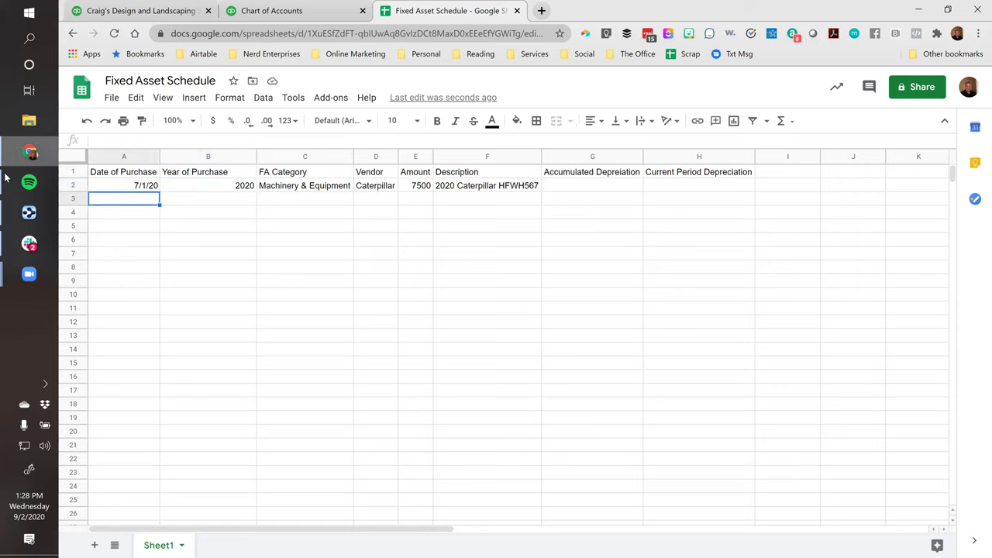
- Look over the Chart of Accounts and the Machinery & Equipment transaction report in QuickBooks, and return to the Google Sheets schedule to check B2's formula
click(231, 16)
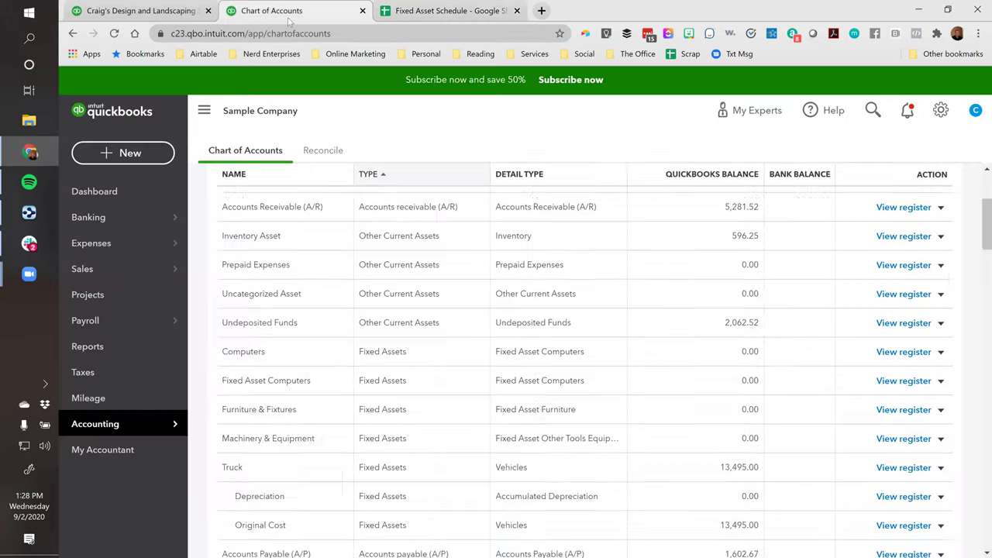
click(177, 17)
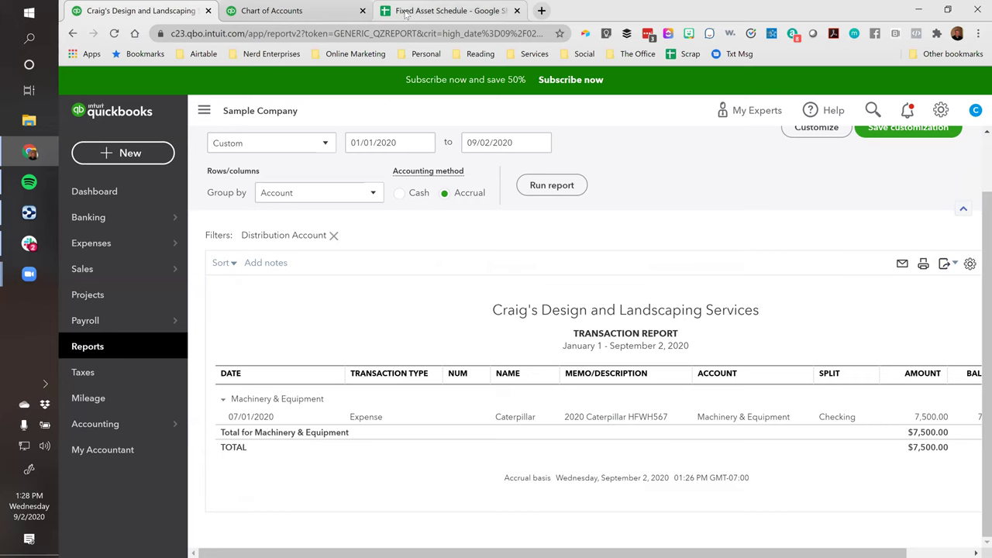
click(434, 11)
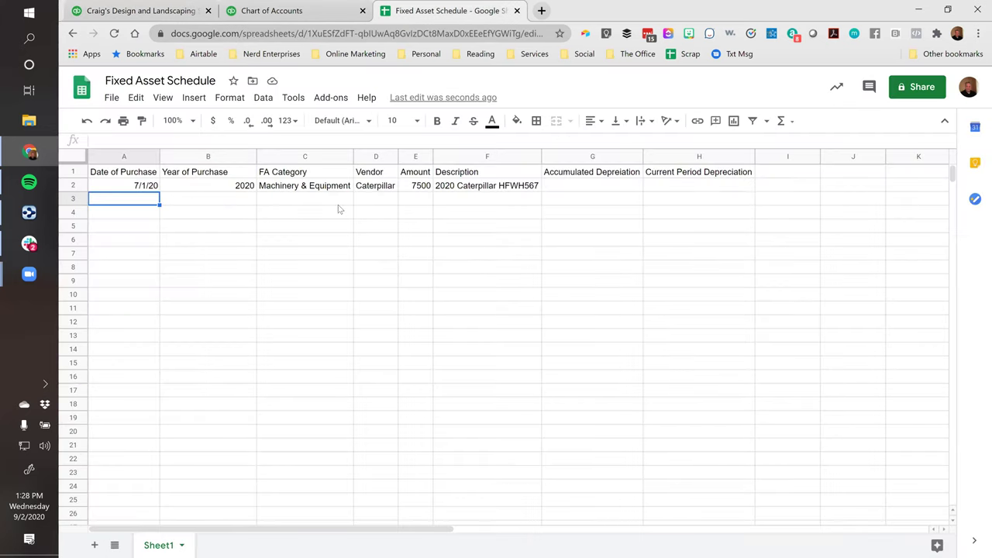
click(205, 196)
click(199, 189)
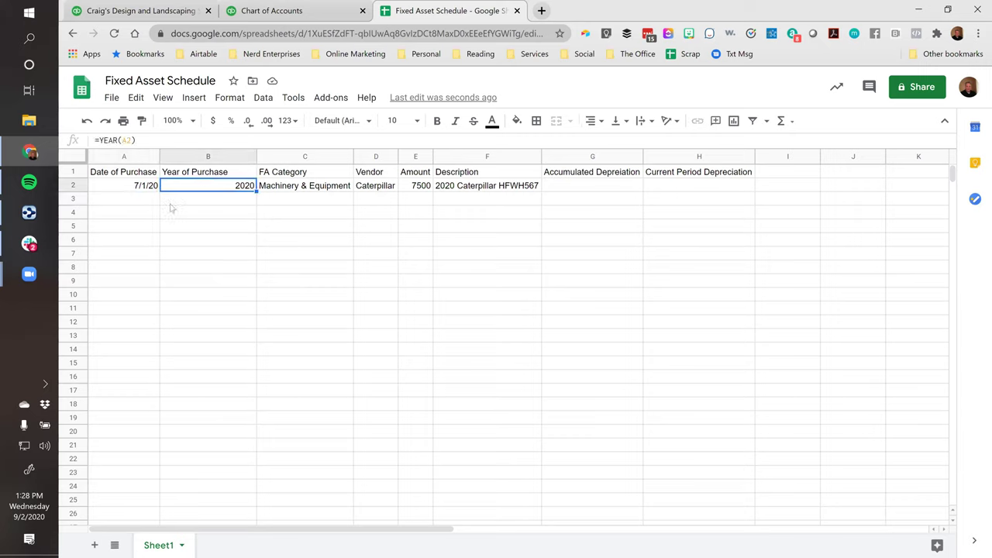
click(150, 206)
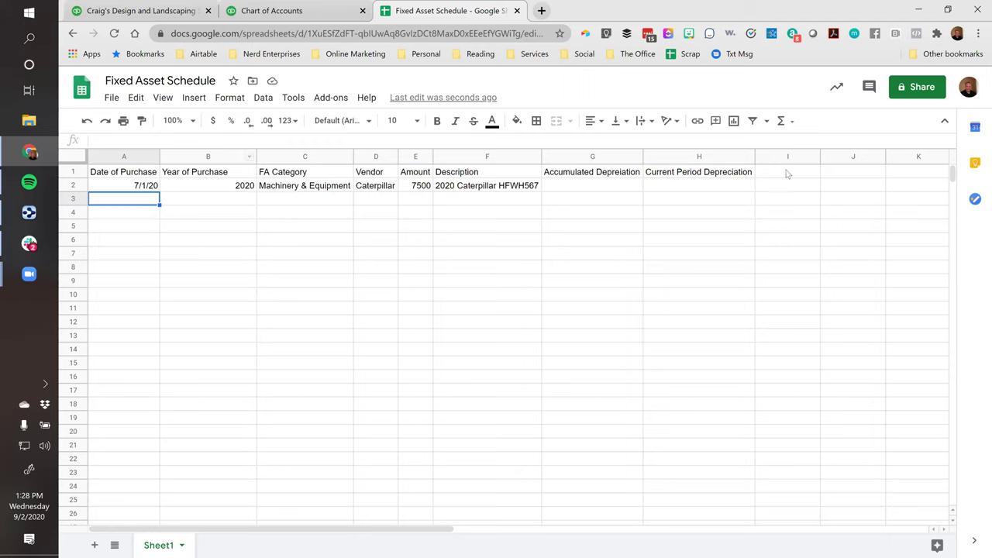
- Change the Amount heading in E1 to "Original Cost"
click(785, 173)
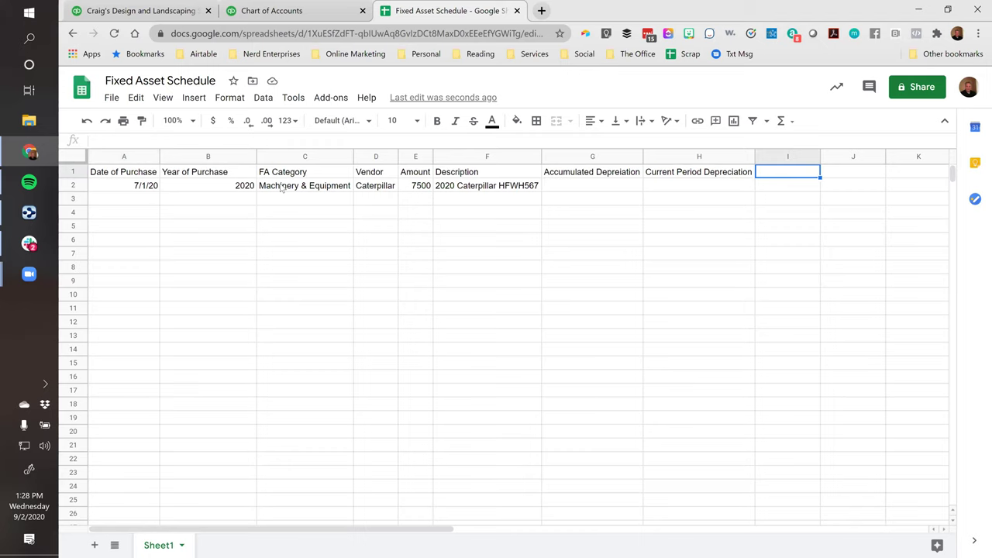
click(419, 177)
text(Original)
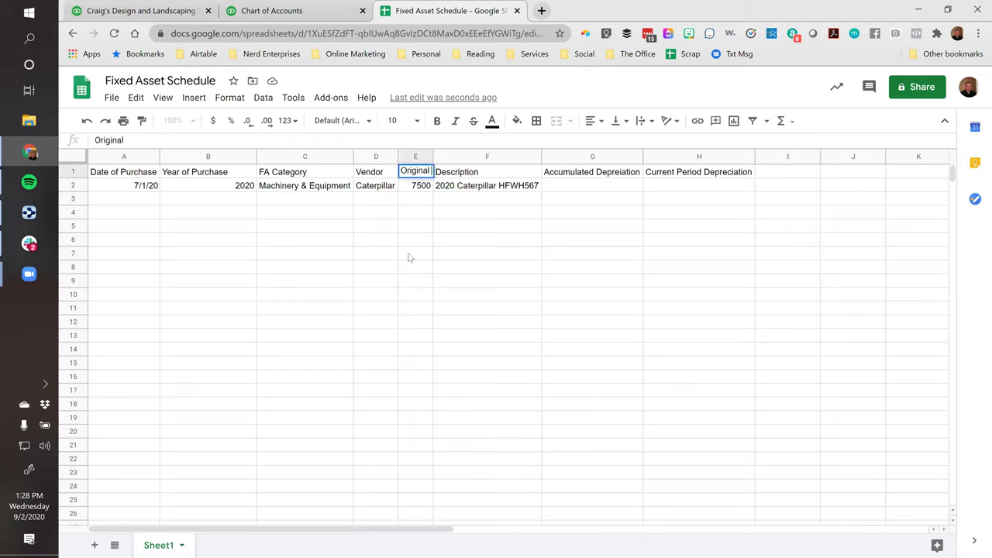
text( Cost)
key(Return)
- Add the heading "Basis/ Book Value" in I1, after Current Period Depreciation
key(Right)
key(Right)
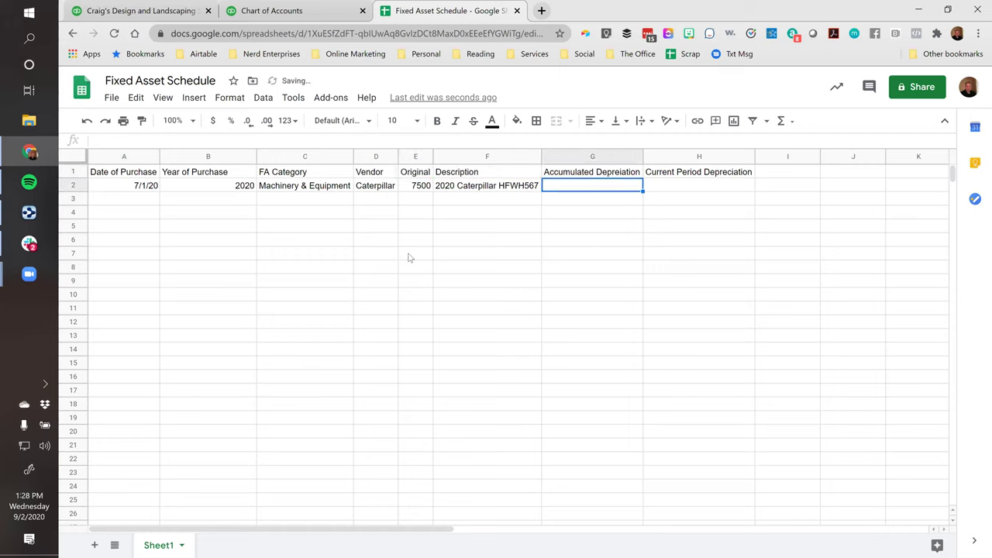
key(Up)
key(Right)
key(Right)
text(Basis)
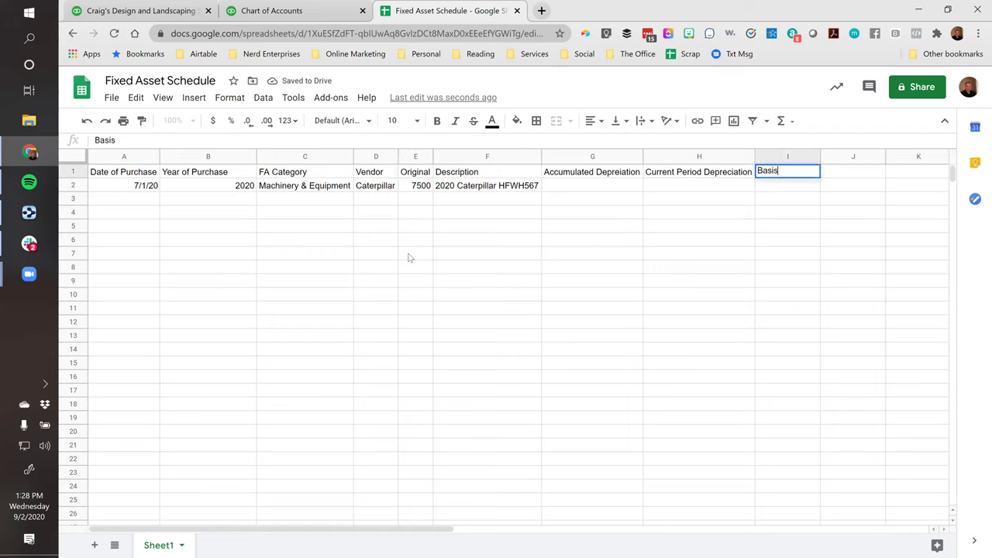
text(/ Book Value)
key(Return)
- Enter the formula =E2-(sum(G2:H2)) in I2 to calculate the book value from original cost less depreciation
text(=)
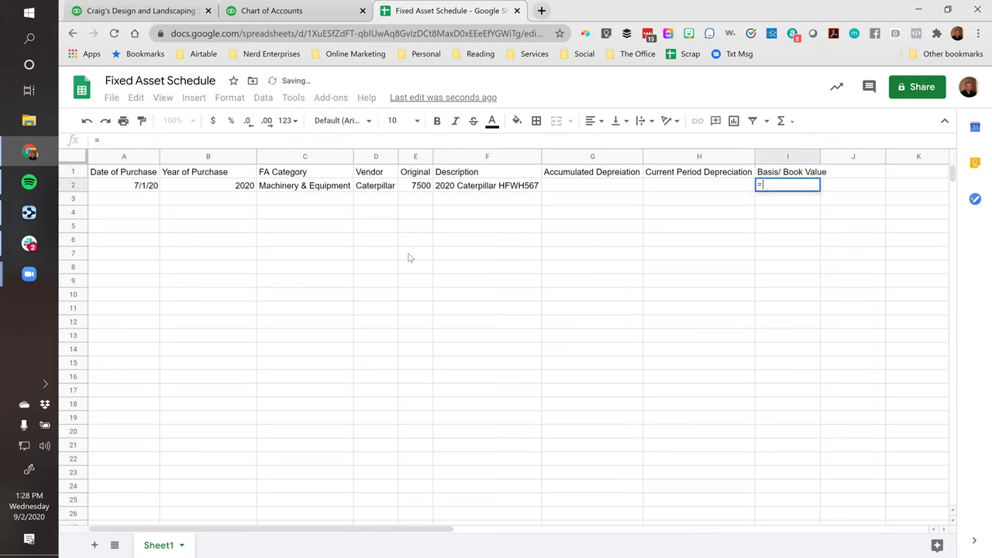
key(Left)
key(Left)
key(Left)
key(Left)
text(-)
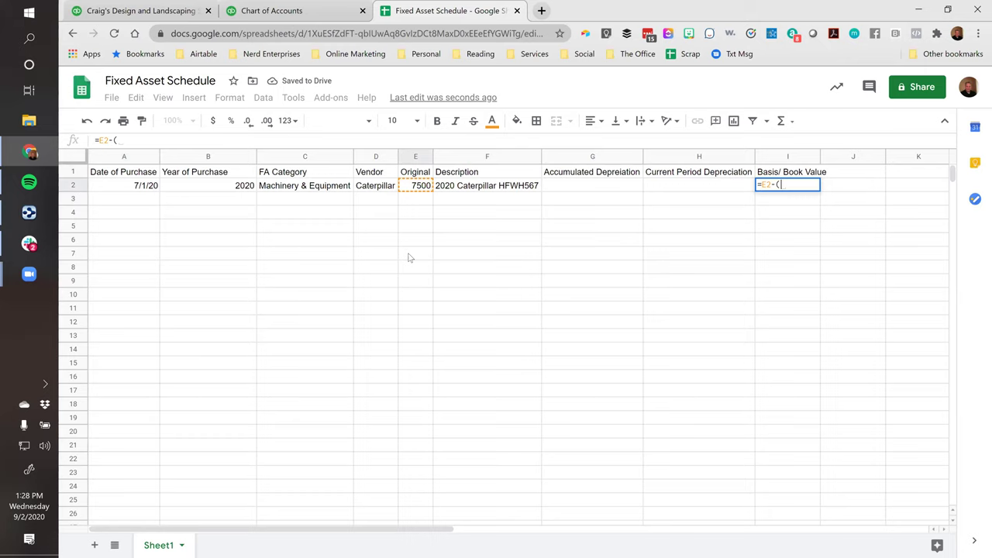
text((sum()
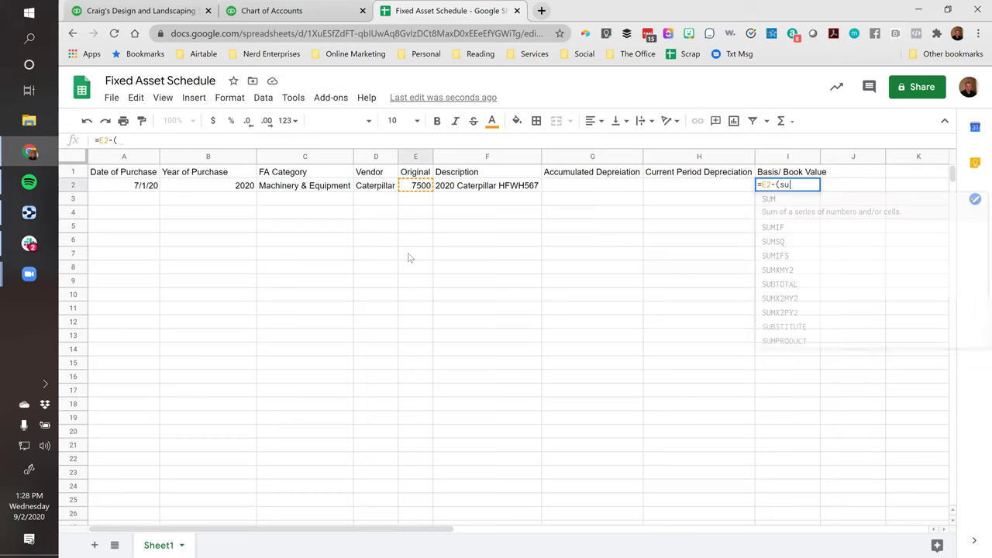
key(Left)
key(Left)
key(shift+Right)
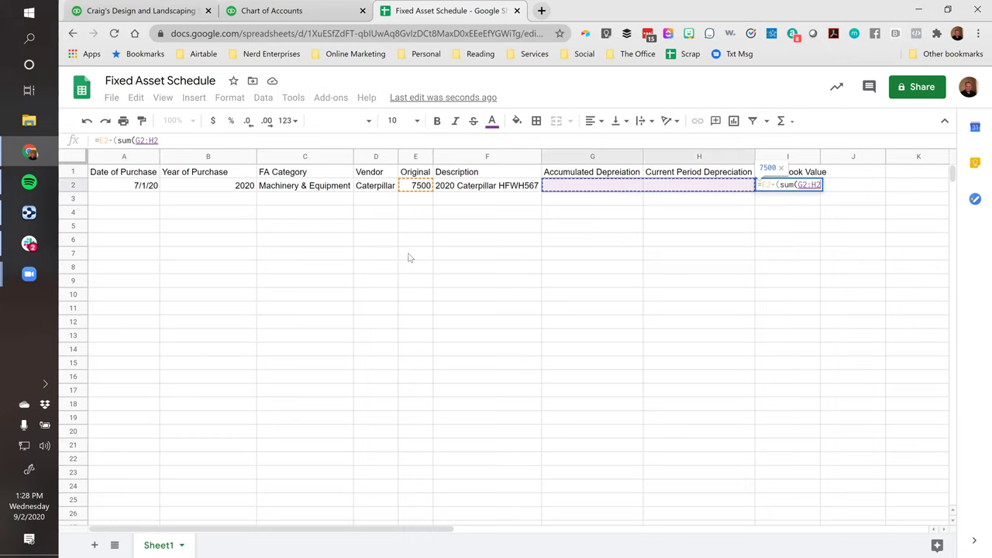
text()))
key(Return)
key(Up)
key(Up)
key(Down)
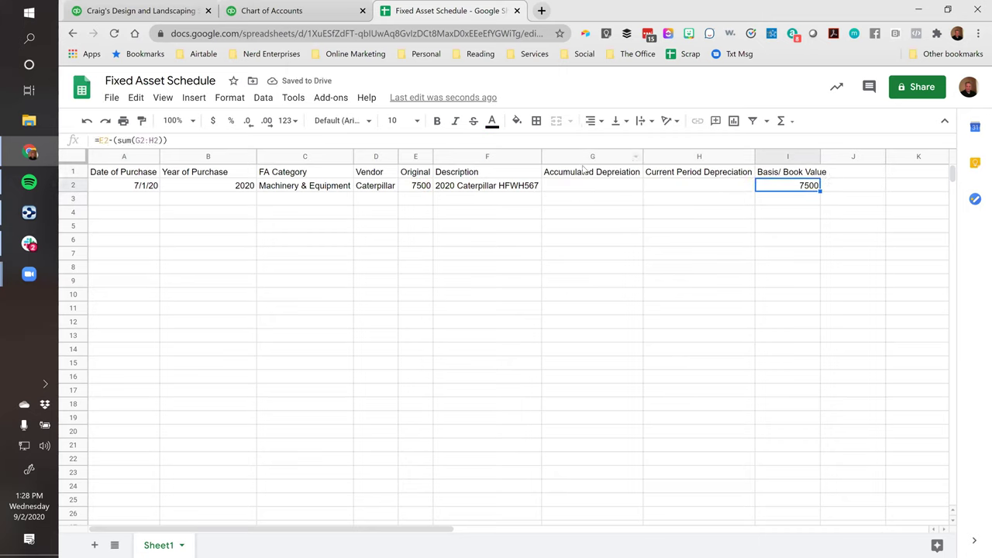
- Review the accumulated depreciation, current period depreciation and original cost cells in row 2
click(588, 185)
click(675, 188)
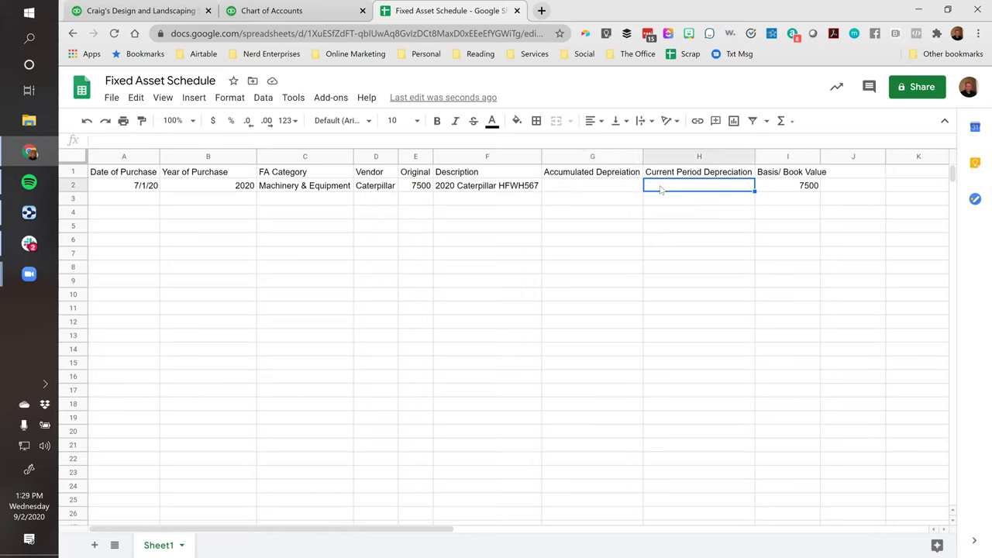
click(417, 188)
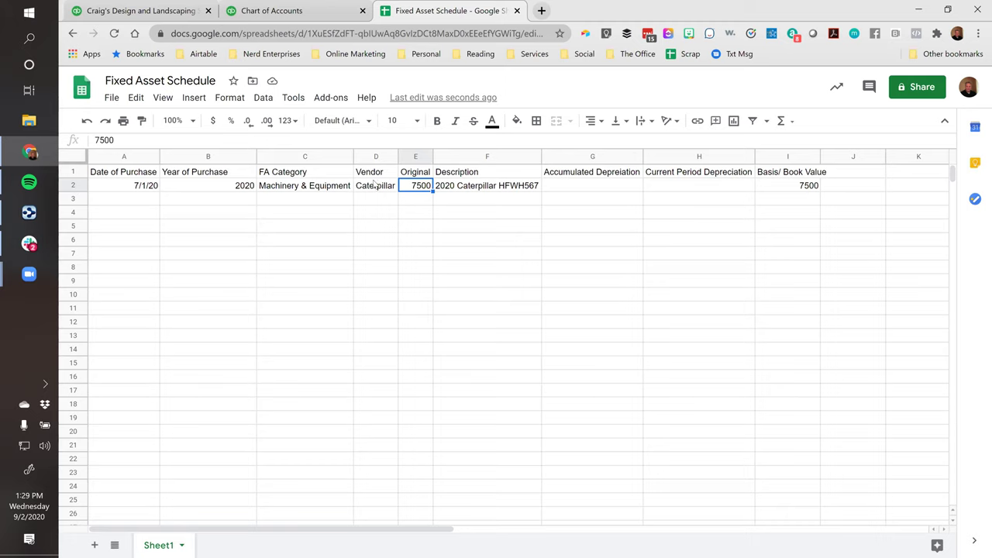
- Add the heading "Useful Life" in J1 and enter 10 for the Caterpillar asset in J2
click(853, 173)
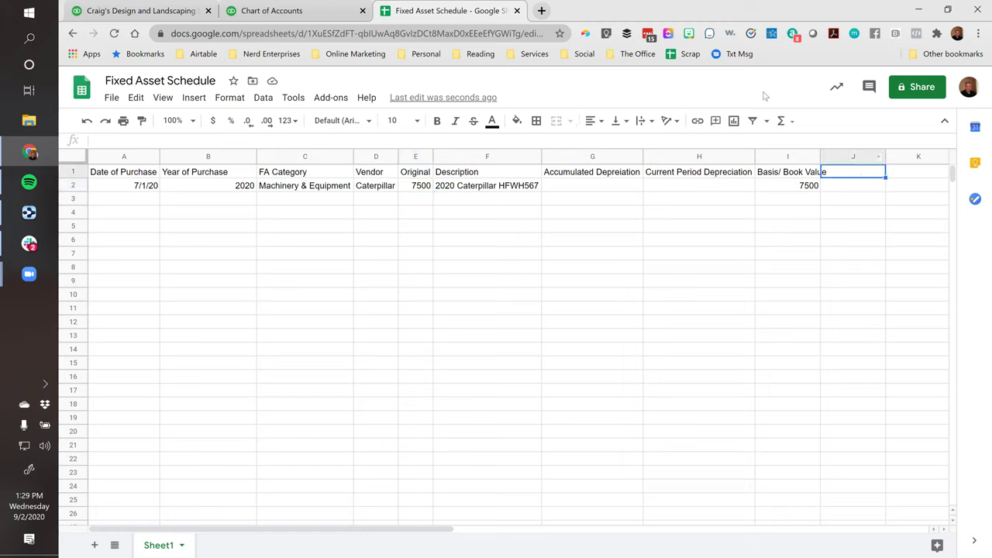
text(Useful Life)
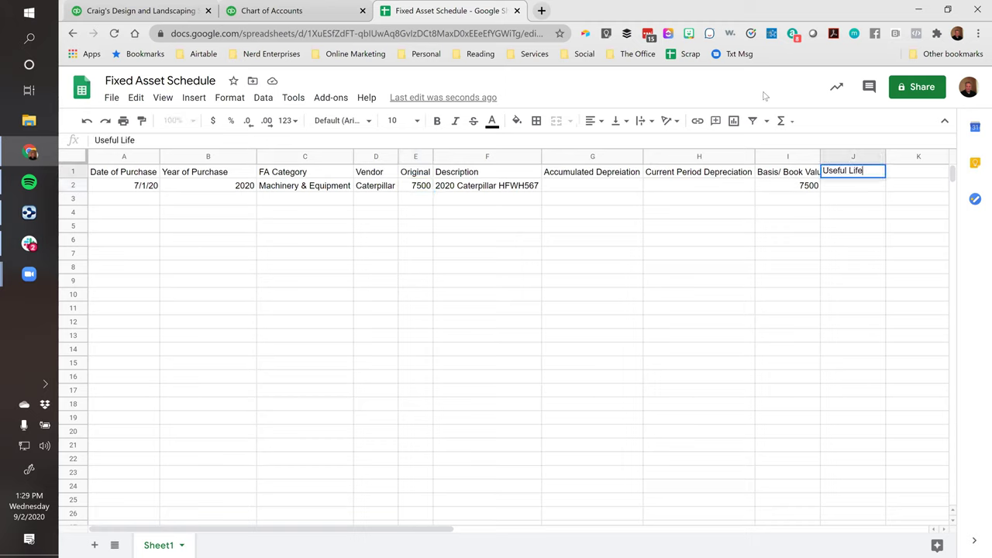
key(Return)
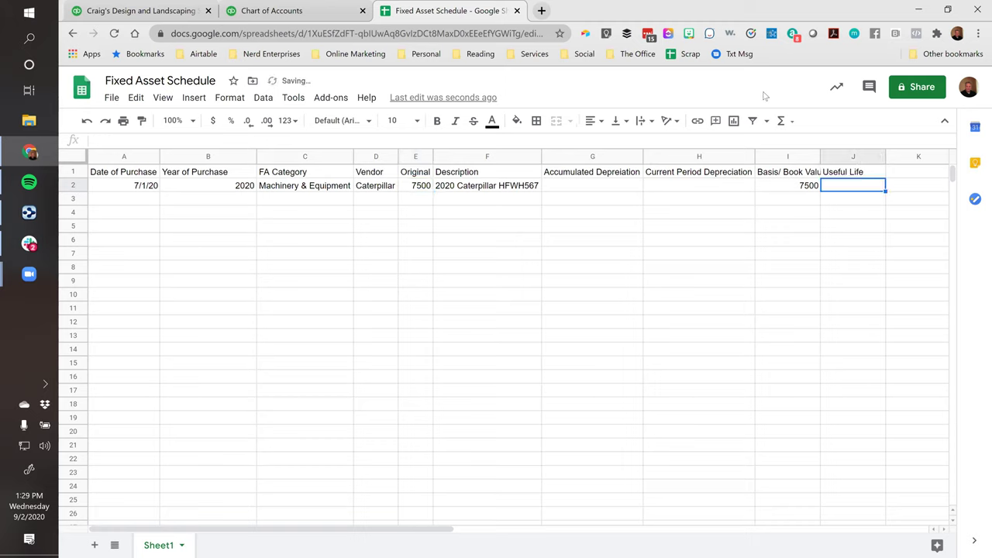
text(10)
key(Return)
key(Up)
- Auto-fit the widths of all columns in the sheet to their contents
click(74, 157)
double_click(160, 156)
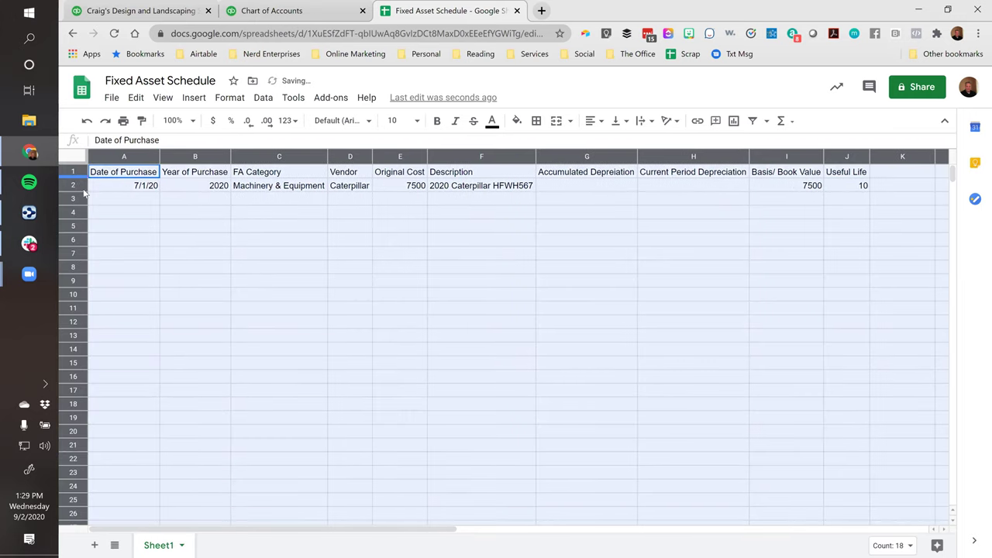
click(124, 199)
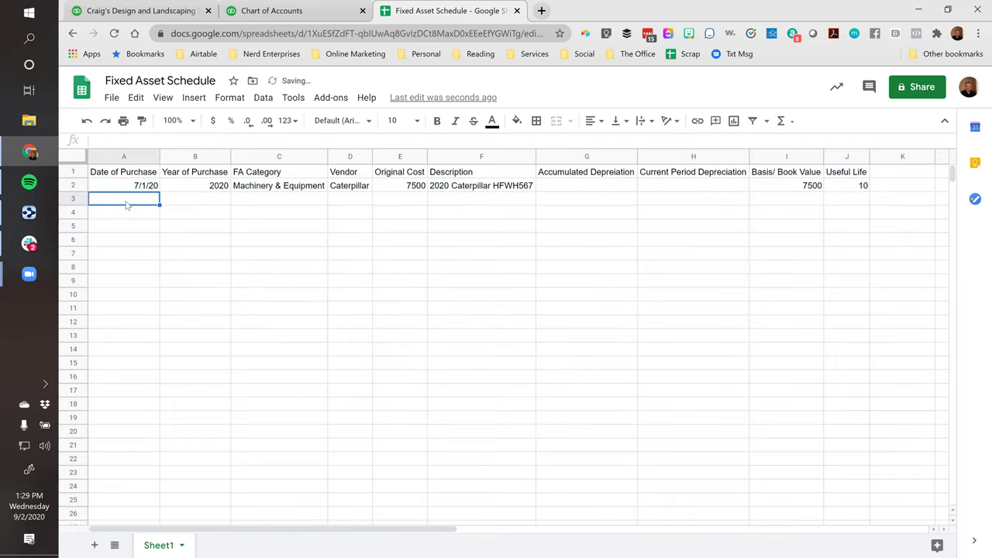
- Review the schedule's headings from Date of Purchase in A1 to Useful Life in J1
click(852, 190)
click(840, 201)
drag(132, 177, 846, 172)
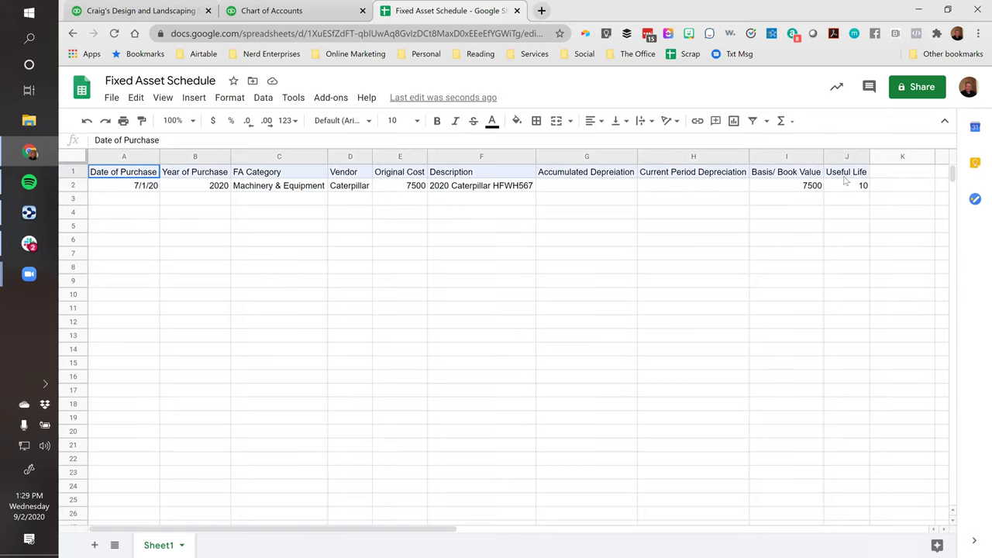
- Switch to QuickBooks and review the Caterpillar expense's memo/description in the Machinery & Equipment transaction report
click(269, 13)
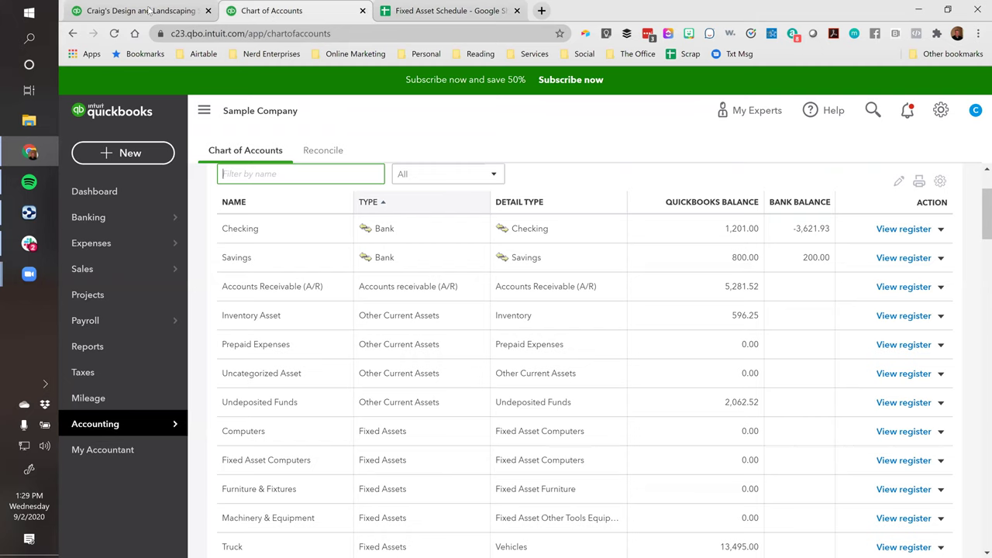
click(150, 11)
scroll(252, 271, up, 2)
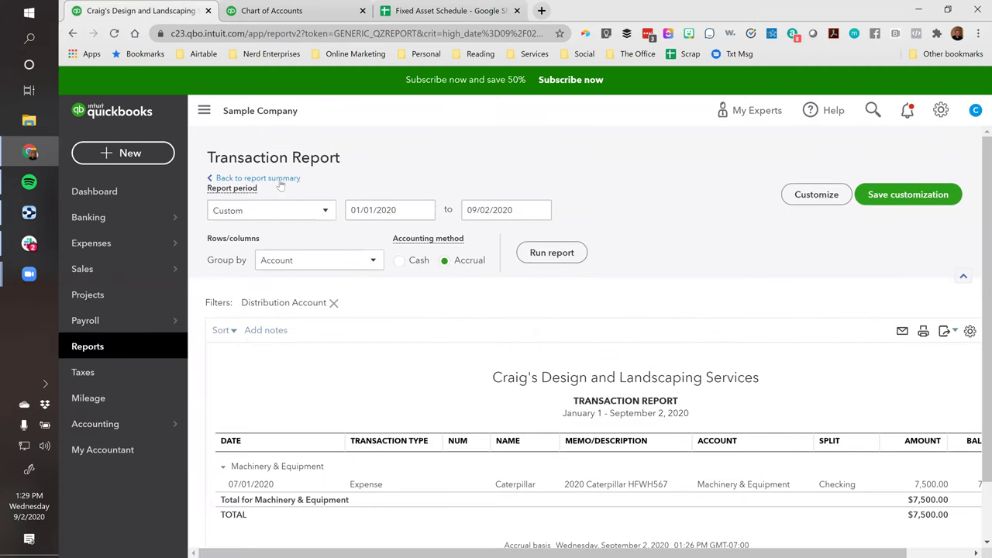
scroll(449, 258, down, 1)
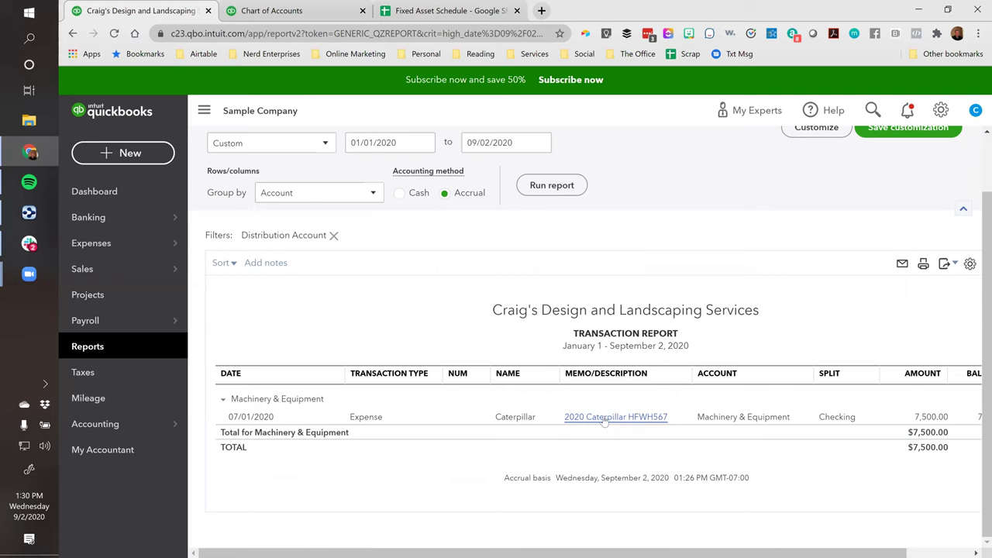
- Switch back to Google Sheets, share the Fixed Asset Schedule with anyone with the link as Viewer, and copy the link
click(445, 11)
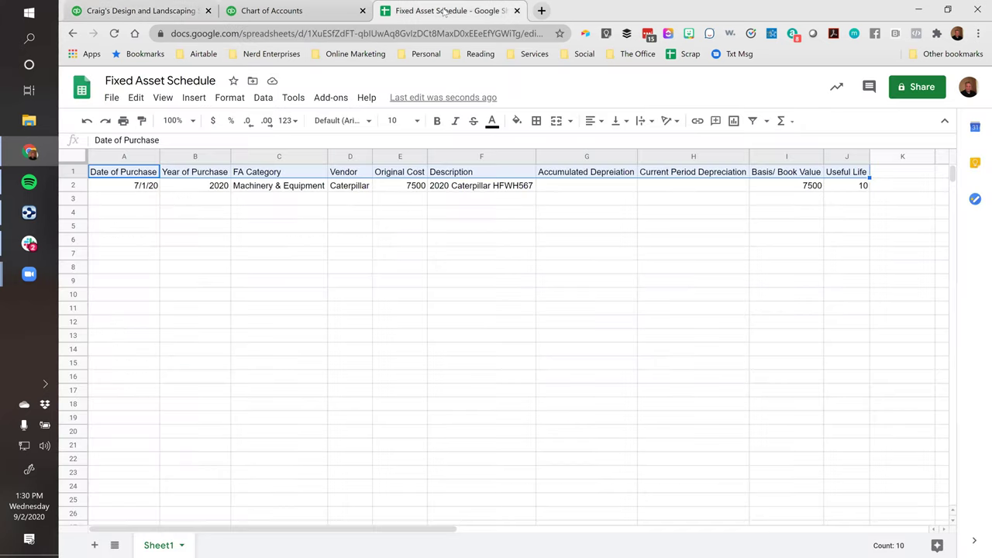
click(122, 186)
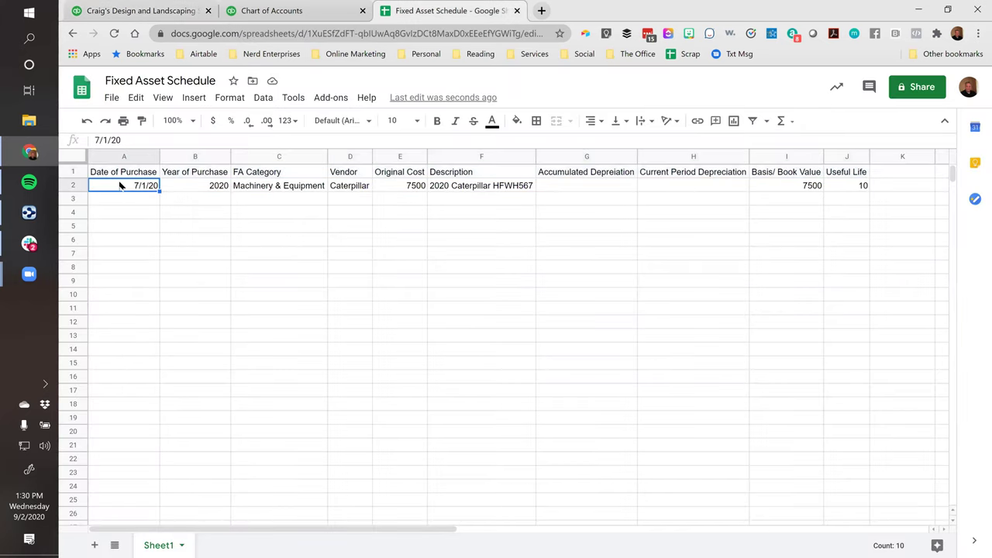
click(938, 87)
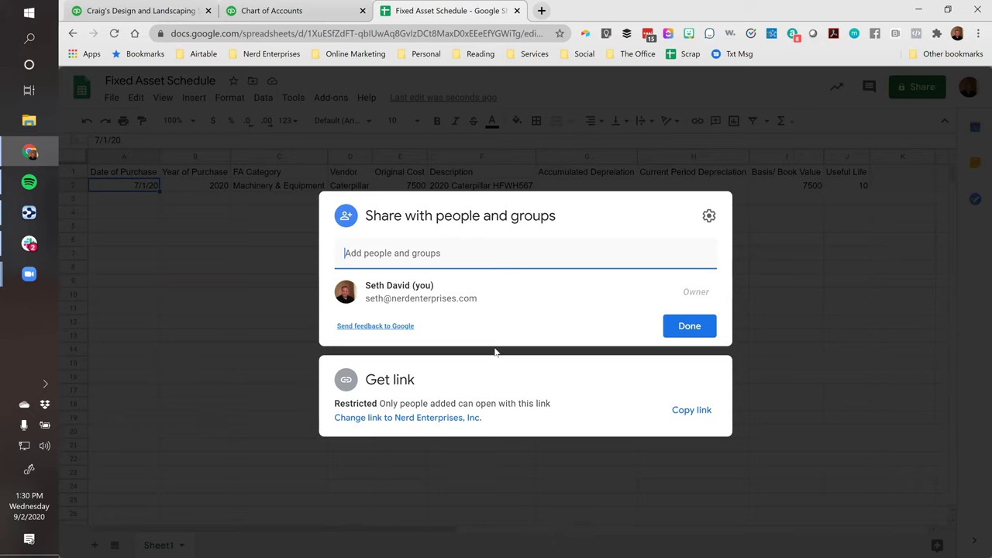
click(397, 419)
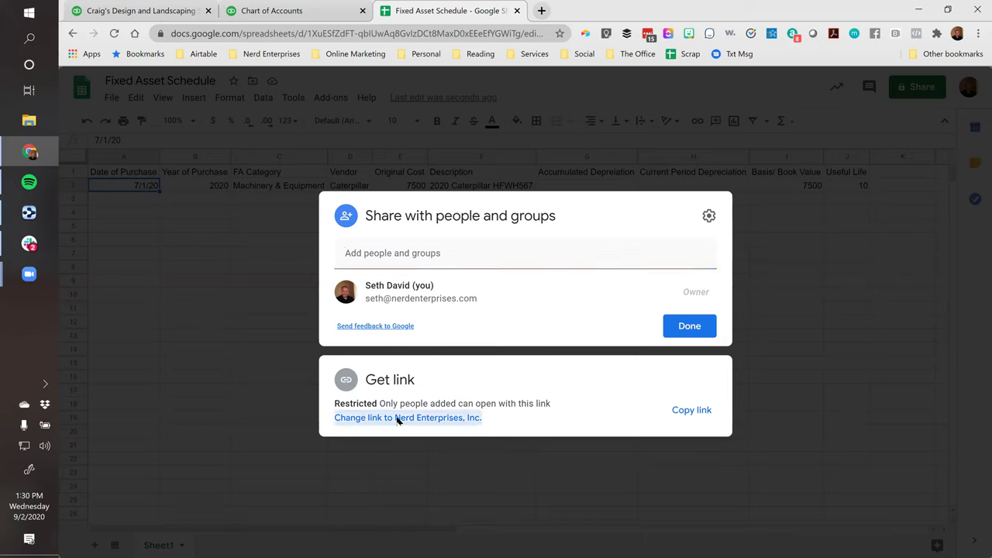
click(423, 366)
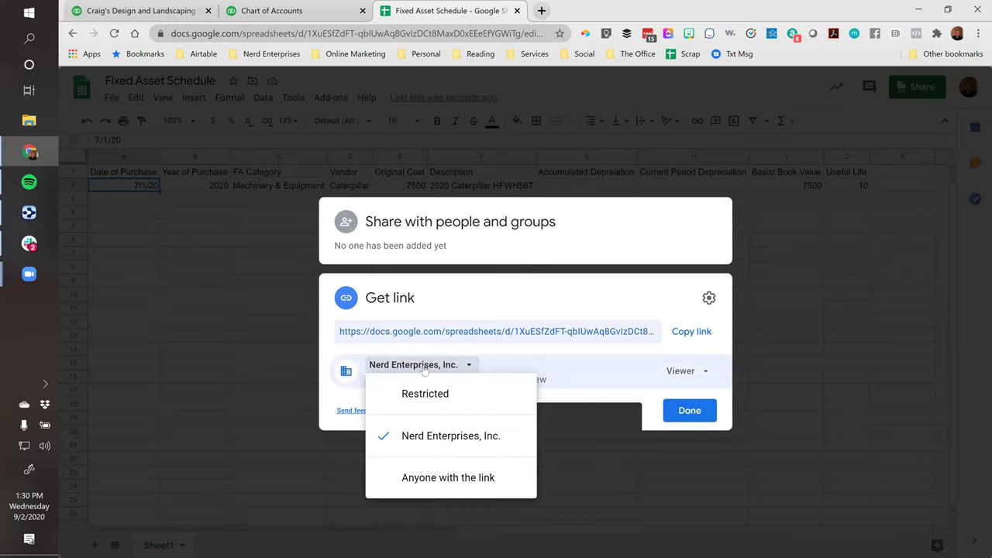
click(420, 481)
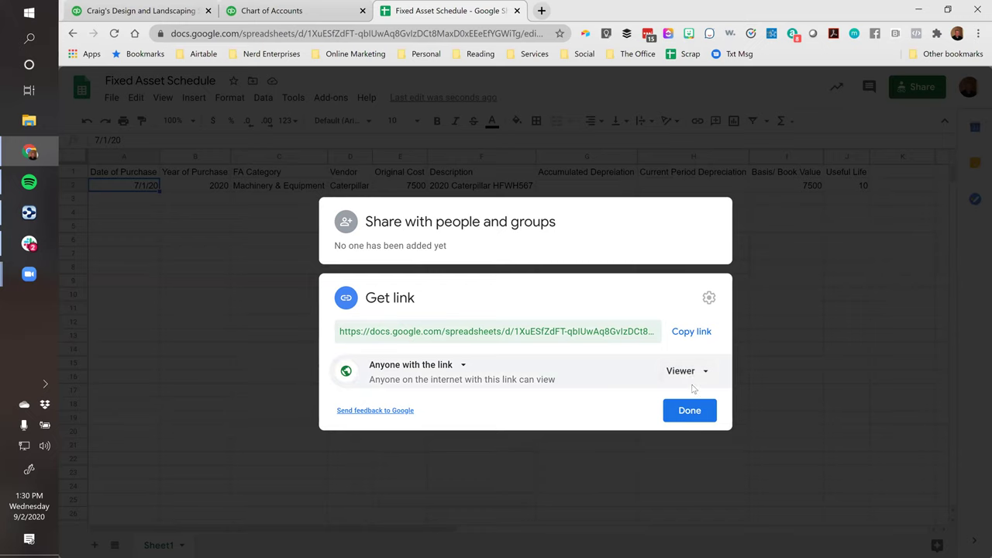
click(702, 333)
click(689, 413)
- Append " | " and the copied schedule link to the Caterpillar expense's line description in QuickBooks, and widen the Description column
key(ctrl+1)
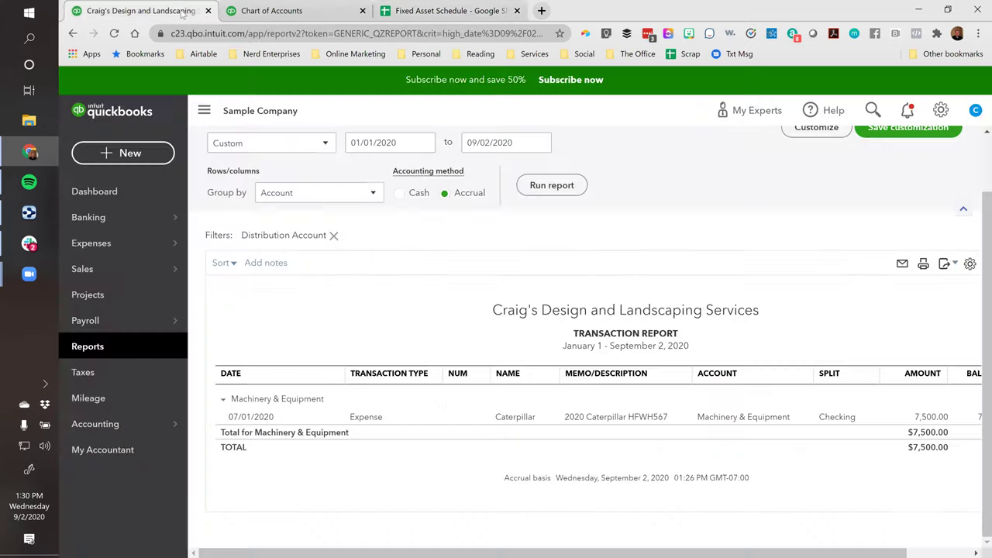
click(930, 418)
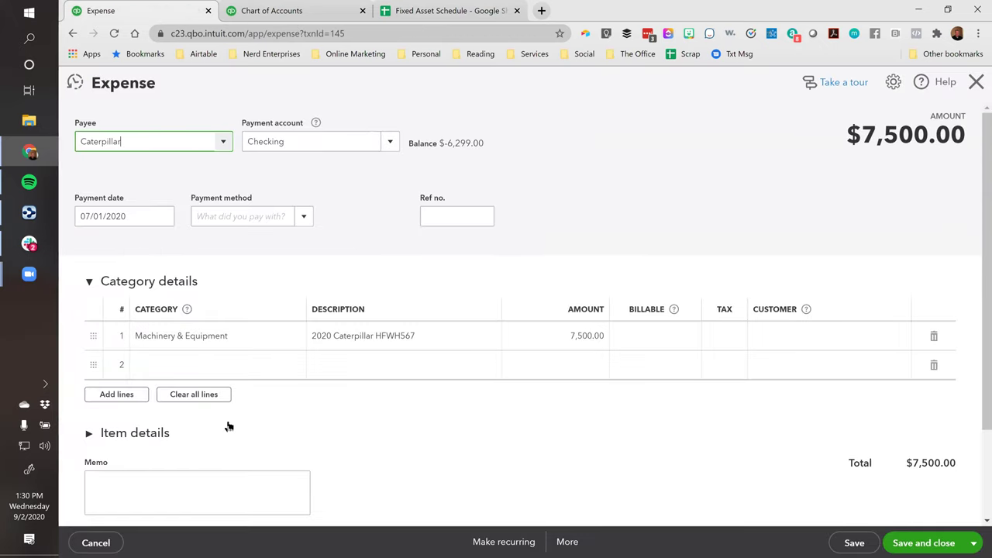
click(434, 335)
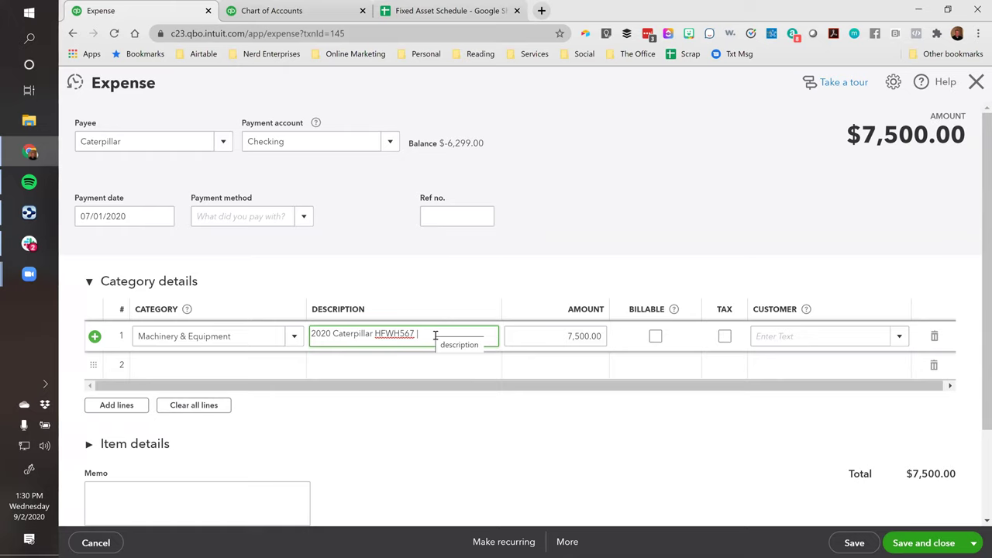
key(ctrl+v)
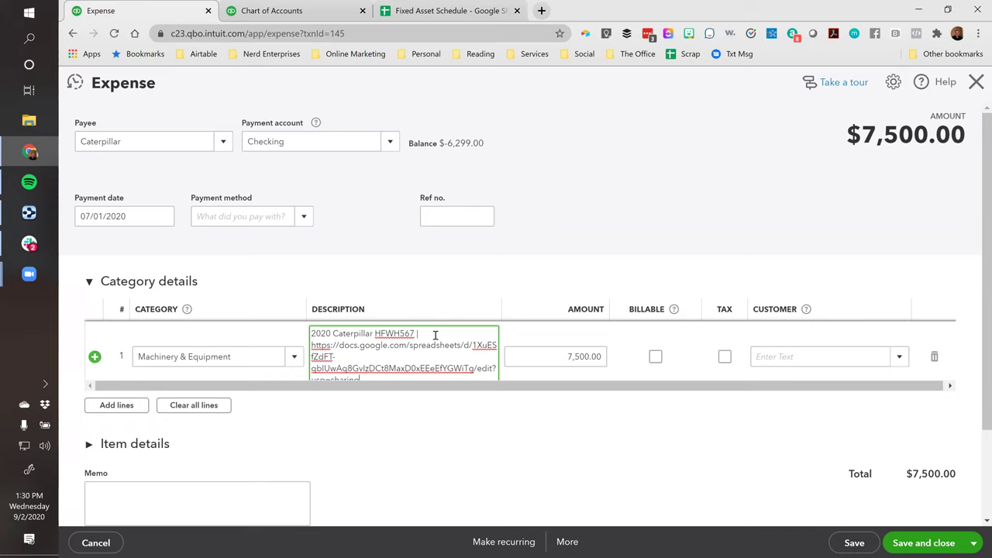
key(Tab)
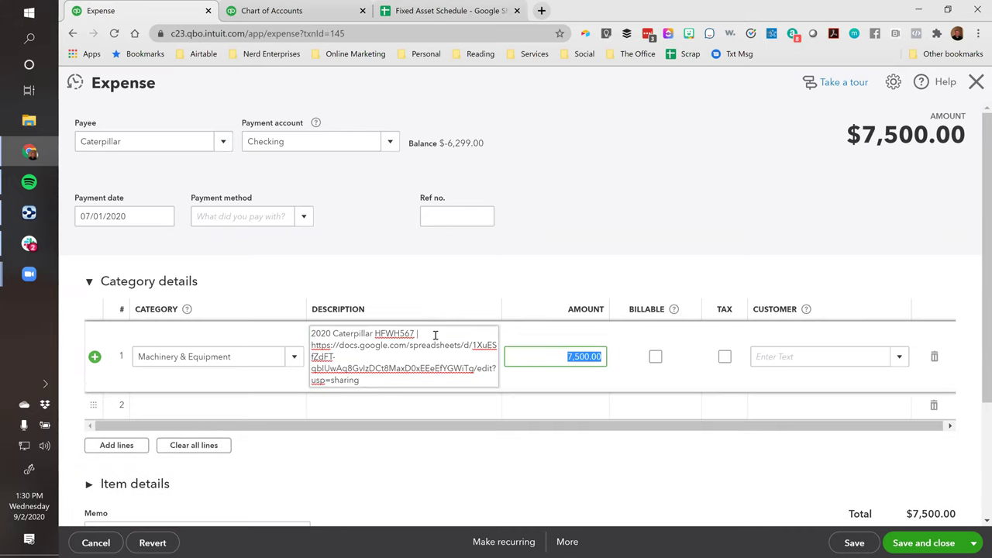
drag(496, 309, 559, 307)
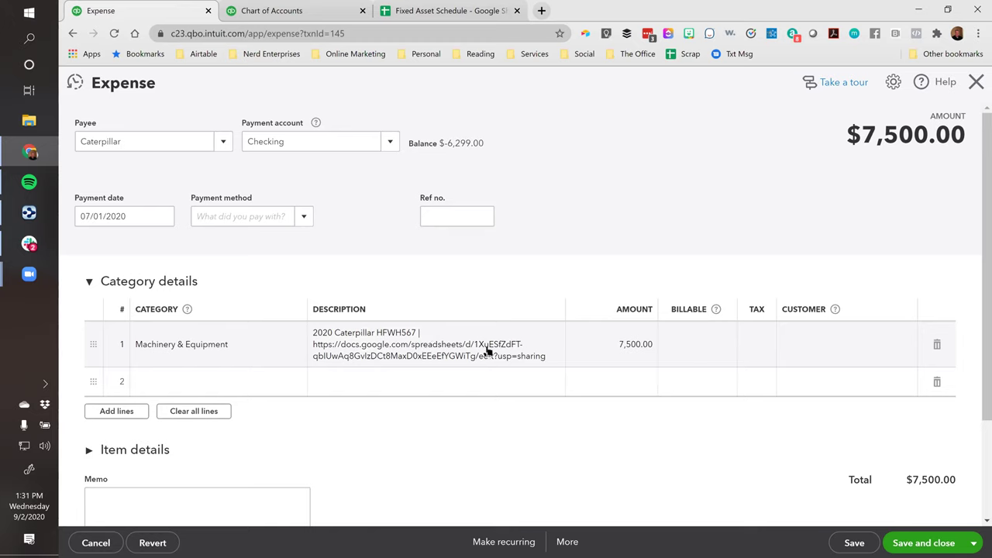
- Open the spreadsheet link from the expense's description to test it, then close the opened sheet
click(528, 348)
click(529, 351)
drag(550, 358, 300, 349)
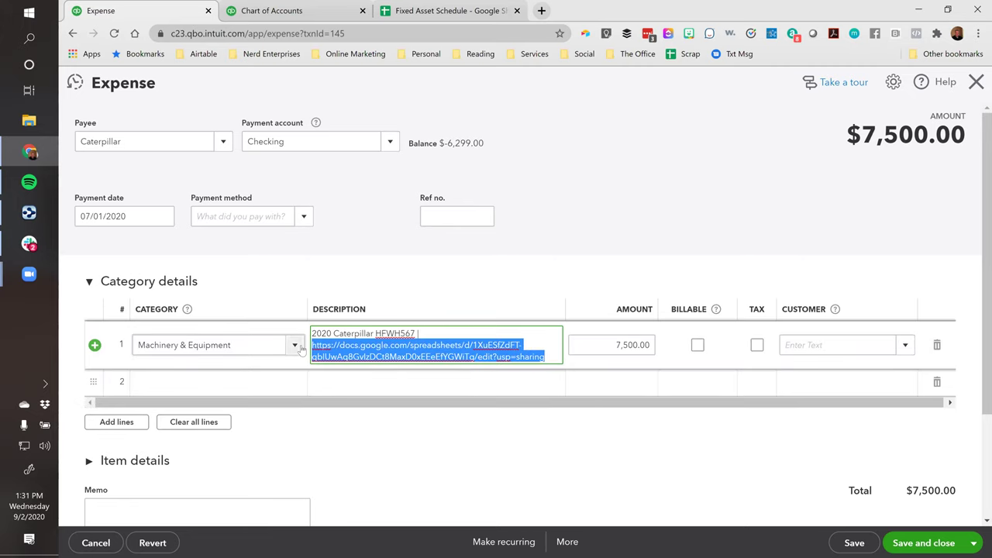
right_click(370, 350)
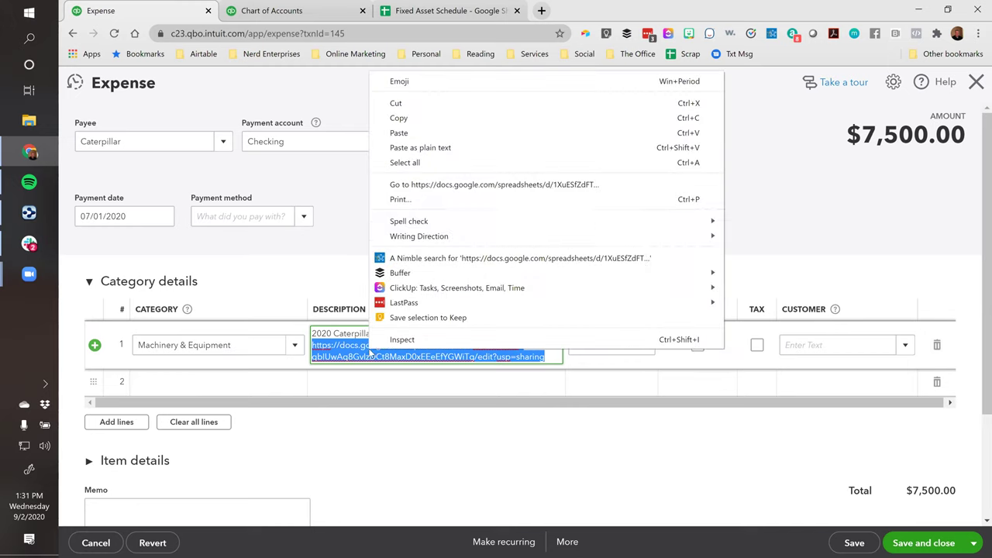
click(495, 184)
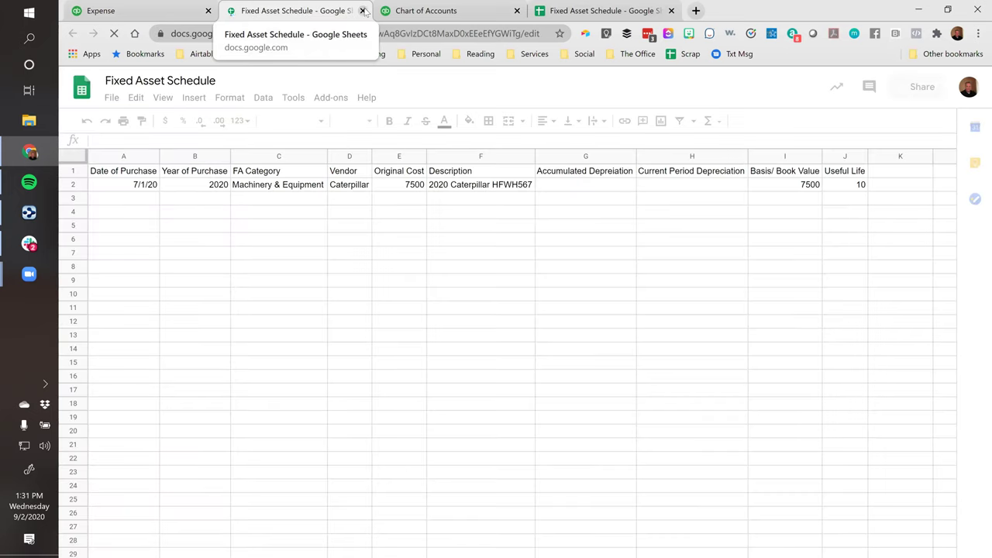
key(ctrl+w)
click(653, 219)
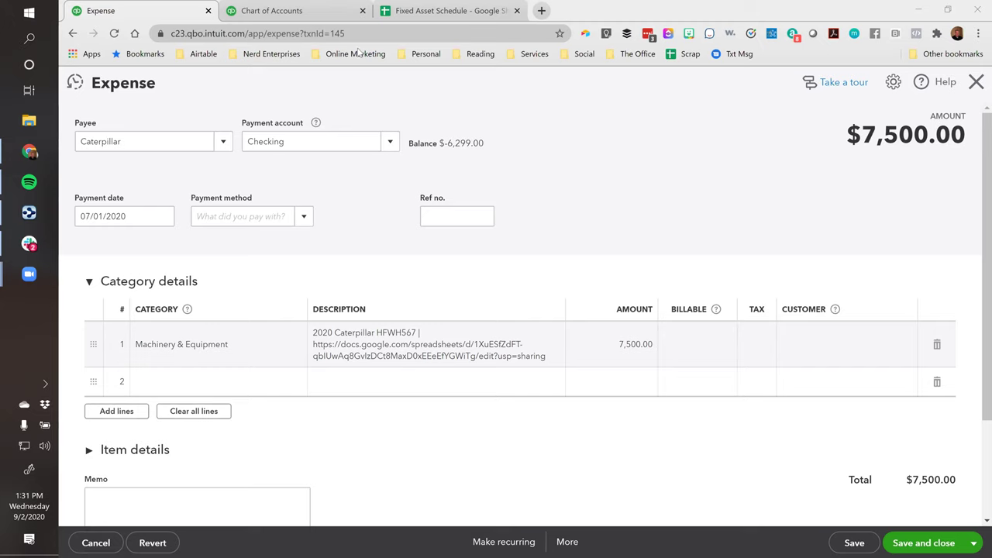
- Switch to the Fixed Asset Schedule in Google Sheets and examine the Date of Purchase heading and the next empty row
click(403, 11)
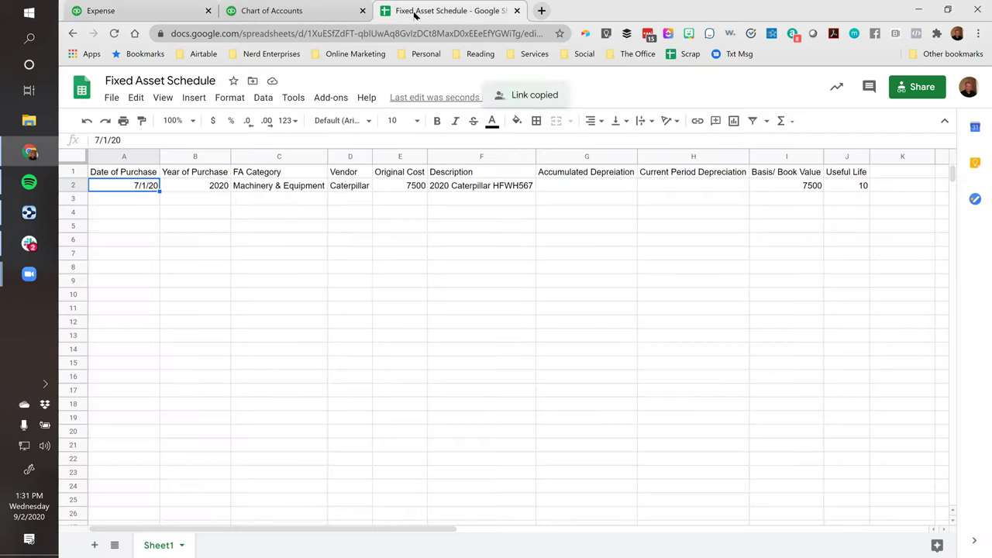
click(183, 203)
click(141, 203)
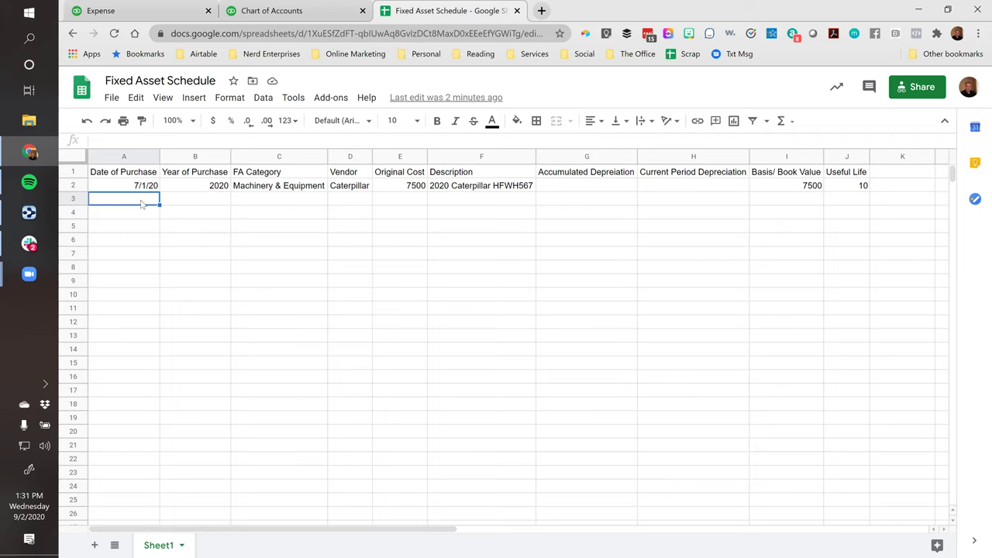
click(124, 172)
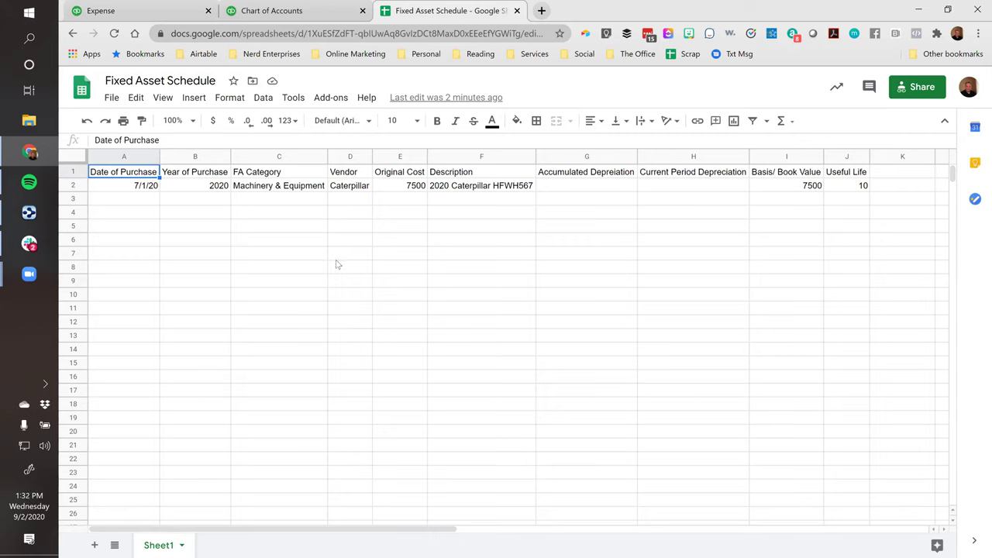
click(140, 199)
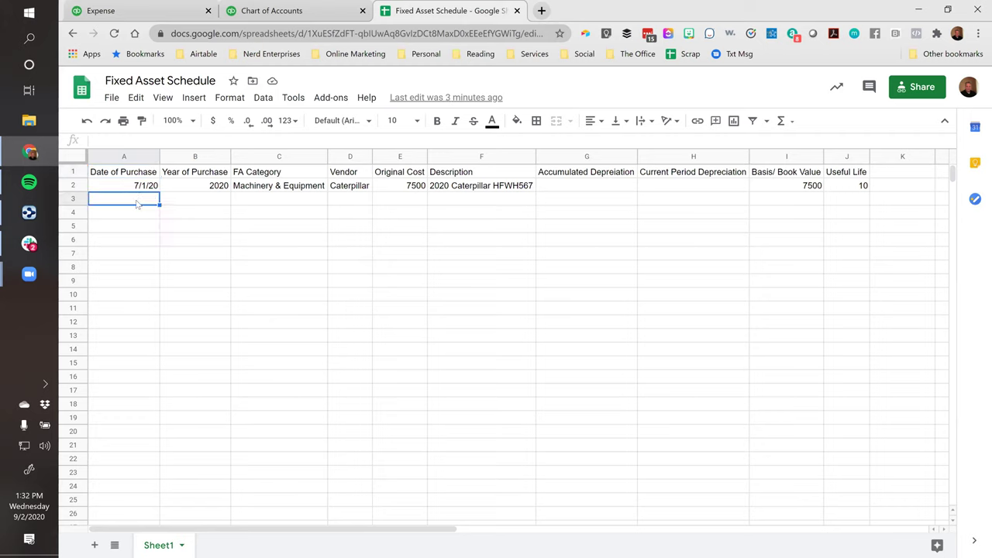
- Return to the Caterpillar expense in QuickBooks and save it with the schedule link in its description
click(267, 10)
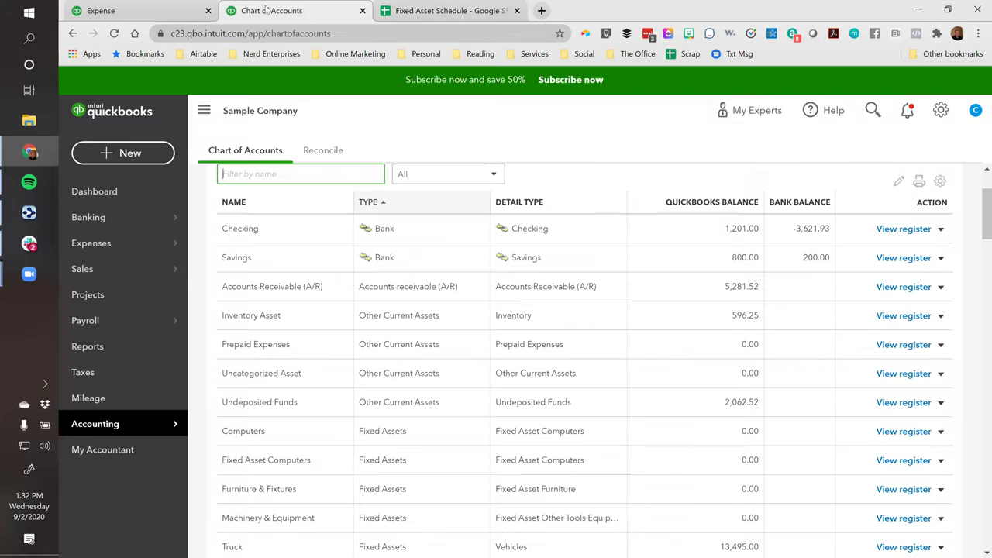
click(156, 13)
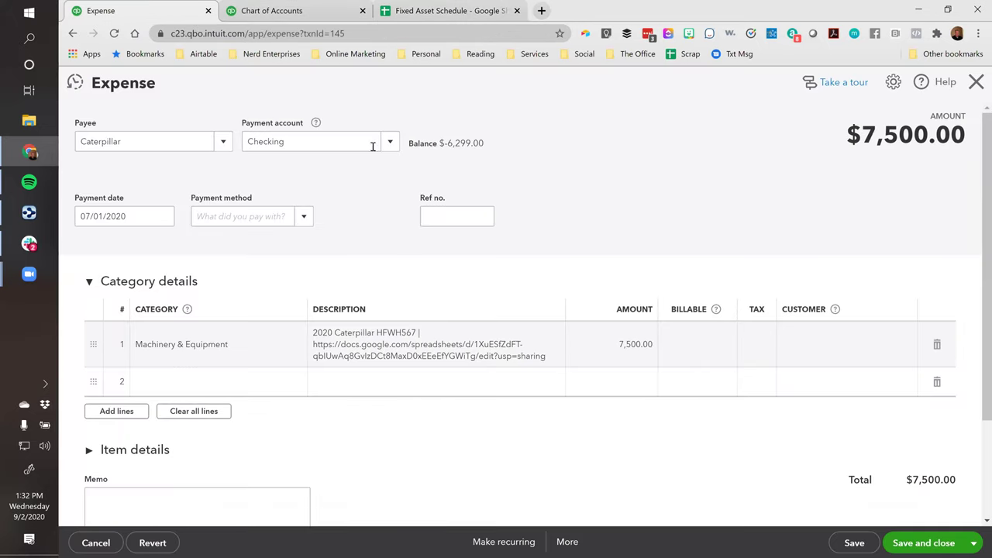
click(975, 83)
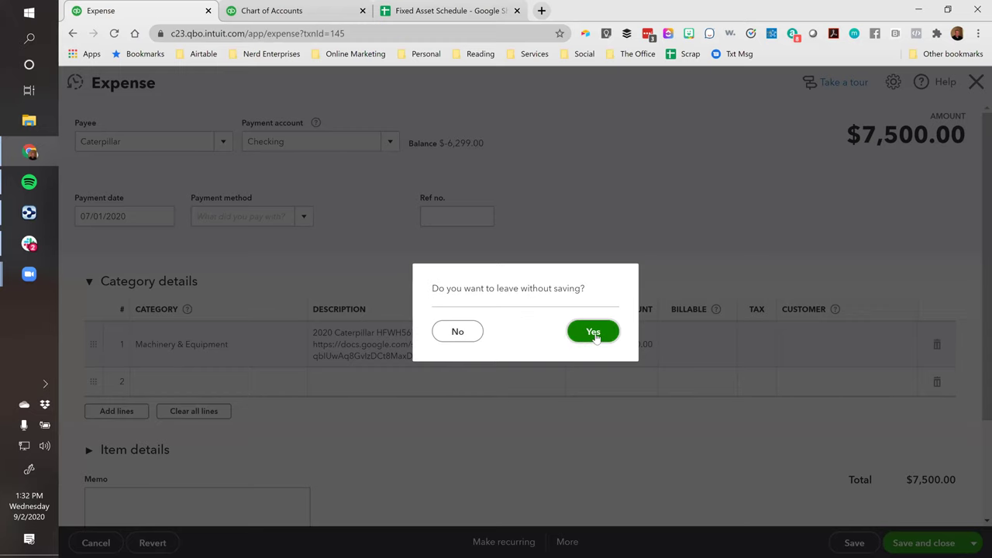
click(457, 331)
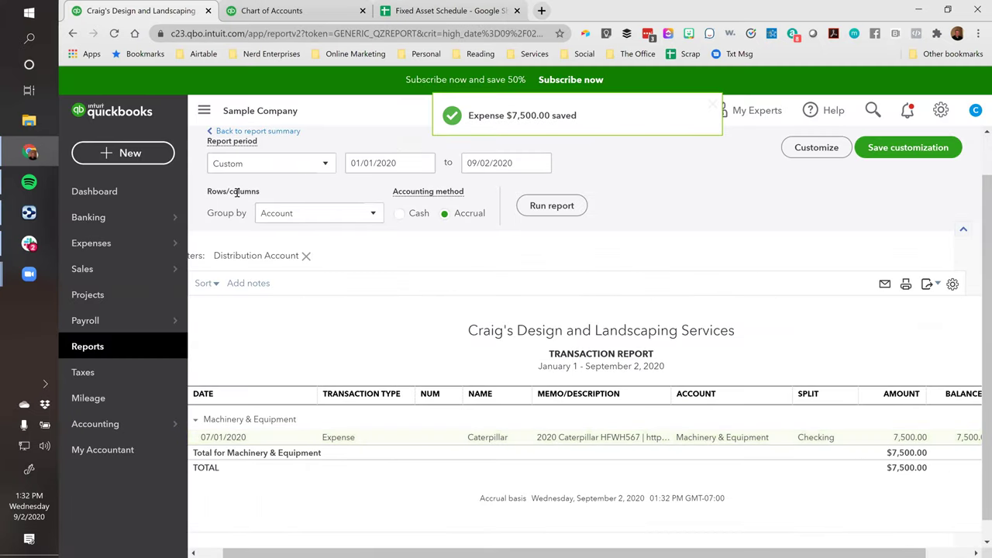
- Start a new expense in QuickBooks
click(115, 158)
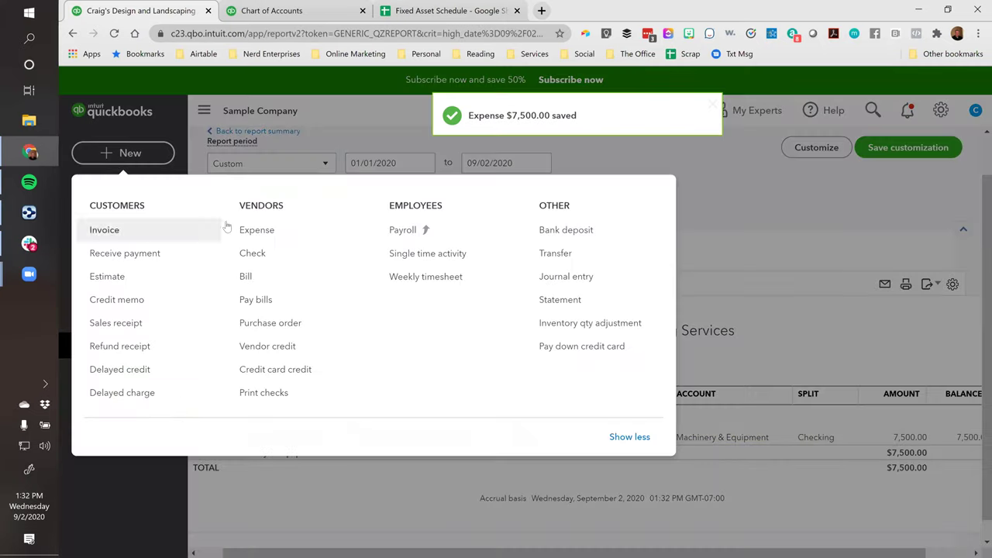
click(262, 236)
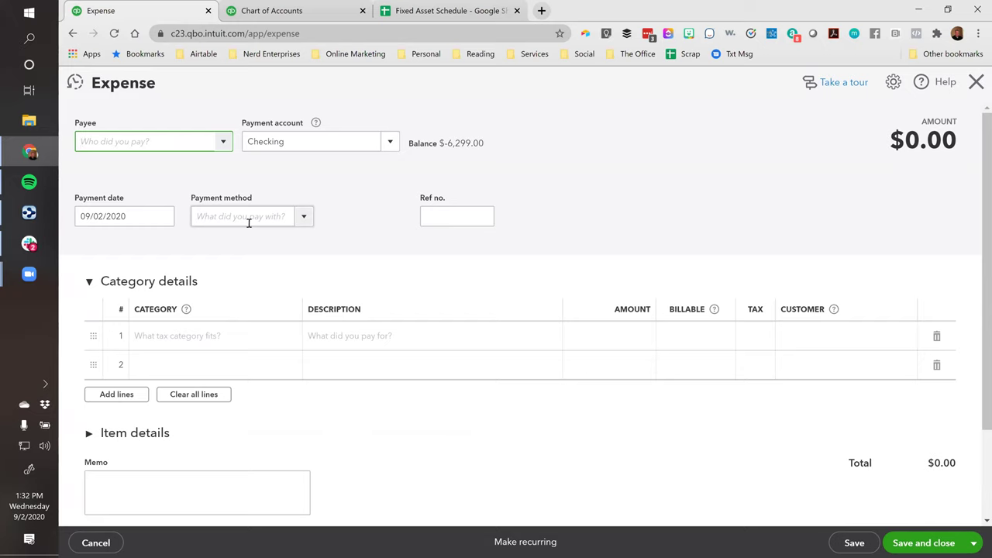
- Check the Chart of Accounts, then examine the Caterpillar row's purchase date, depreciation cells and book value formula in the Fixed Asset Schedule
click(269, 10)
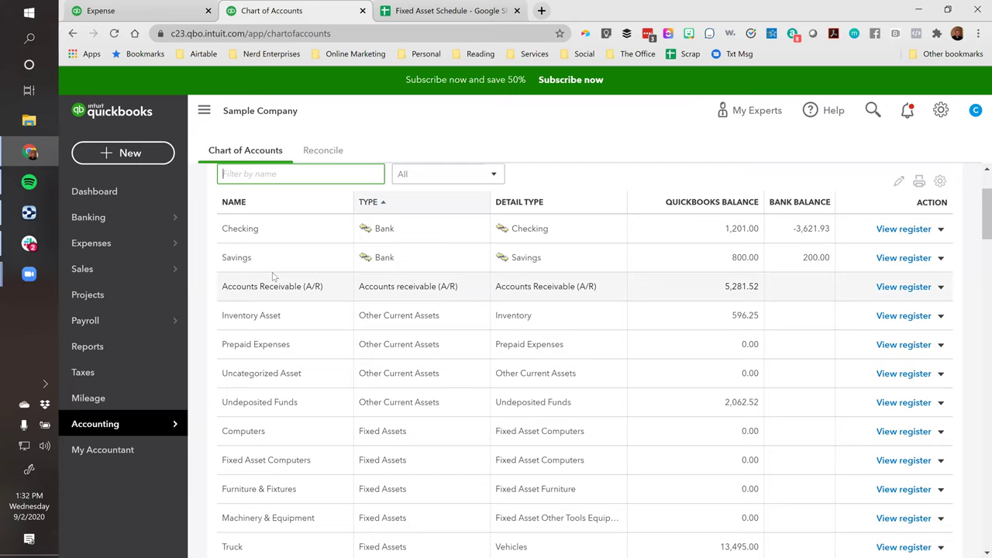
click(402, 12)
click(277, 176)
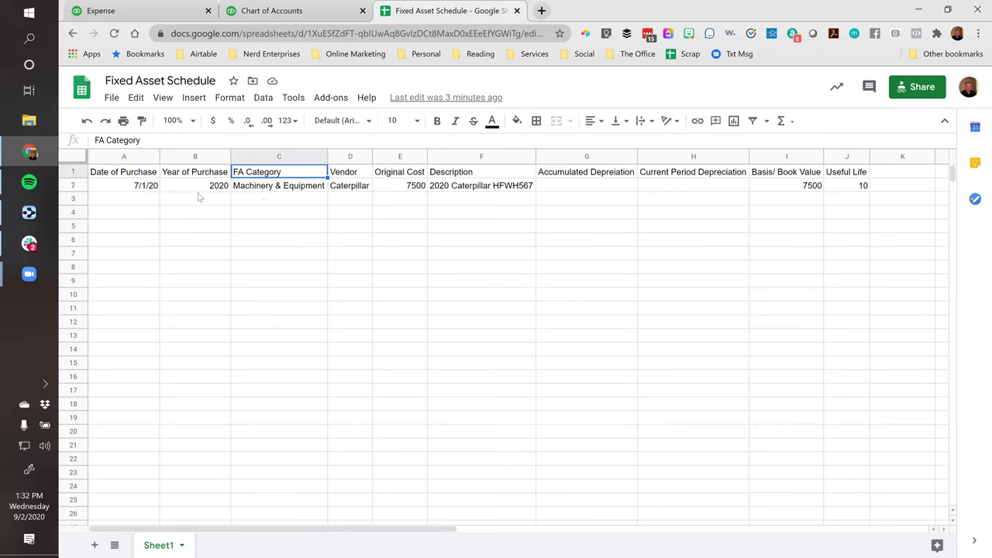
click(145, 189)
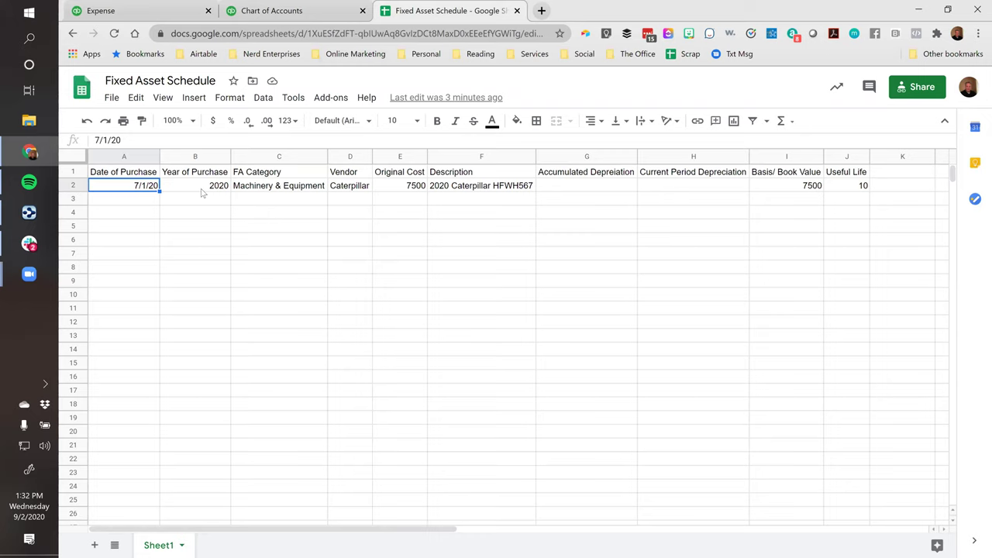
drag(580, 191, 721, 193)
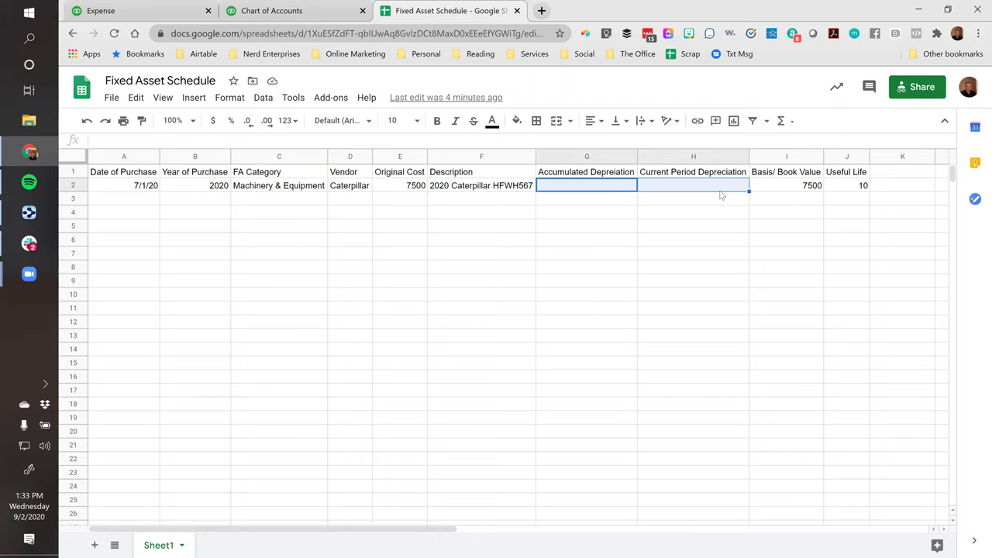
click(544, 189)
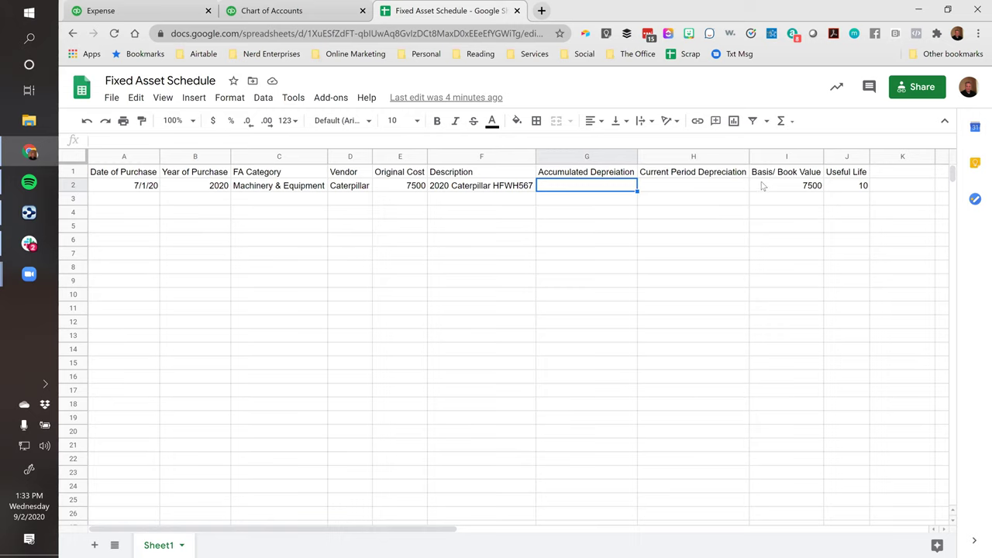
click(766, 186)
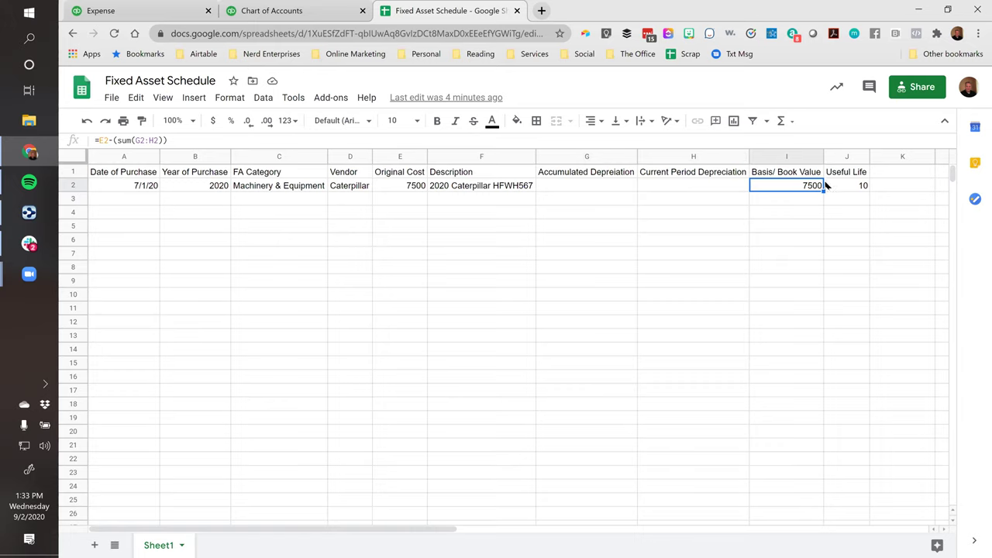
- Return to the new expense in QuickBooks, write "Autos & Trucks" in the Payee field, then copy the text and clear the field
click(153, 15)
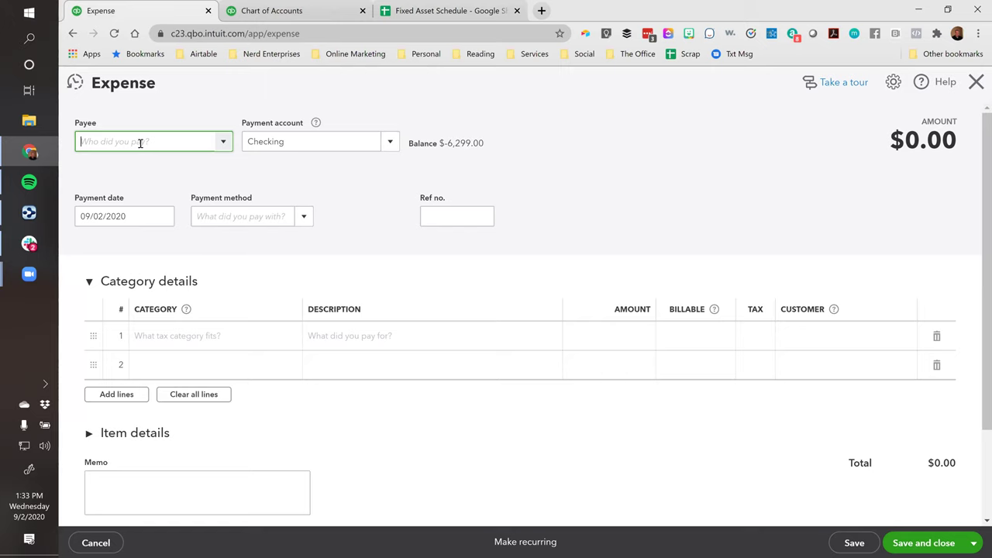
text(Auto)
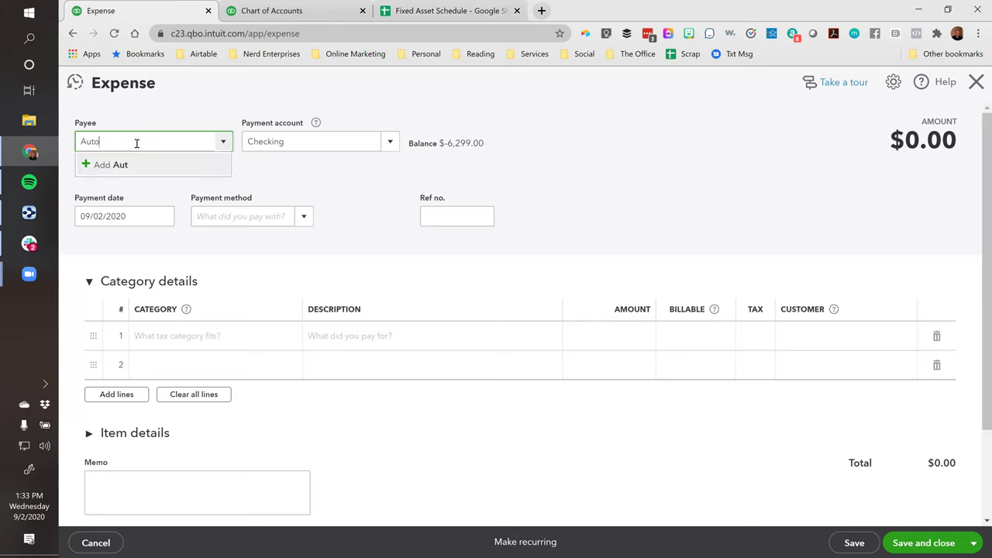
text(s & T)
key(BackSpace)
key(BackSpace)
key(BackSpace)
key(BackSpace)
text(Truck)
key(BackSpace)
key(BackSpace)
key(BackSpace)
key(BackSpace)
key(BackSpace)
key(BackSpace)
text(& Trucks)
key(ctrl+a)
key(ctrl+c)
key(BackSpace)
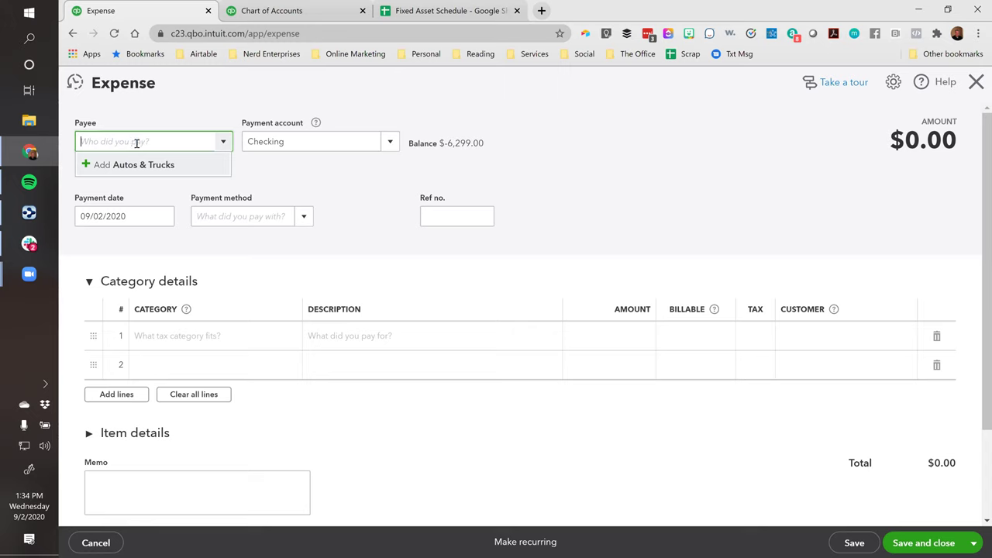
- Paste "Autos & Trucks" as the first line's category and create it as a Fixed Assets account with detail type Vehicles
click(334, 266)
click(214, 336)
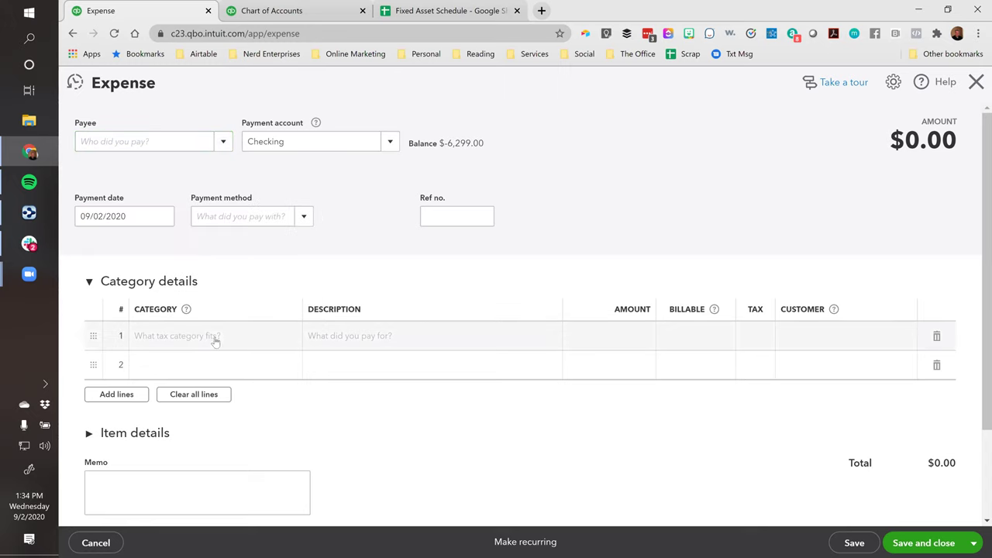
key(ctrl+v)
click(180, 360)
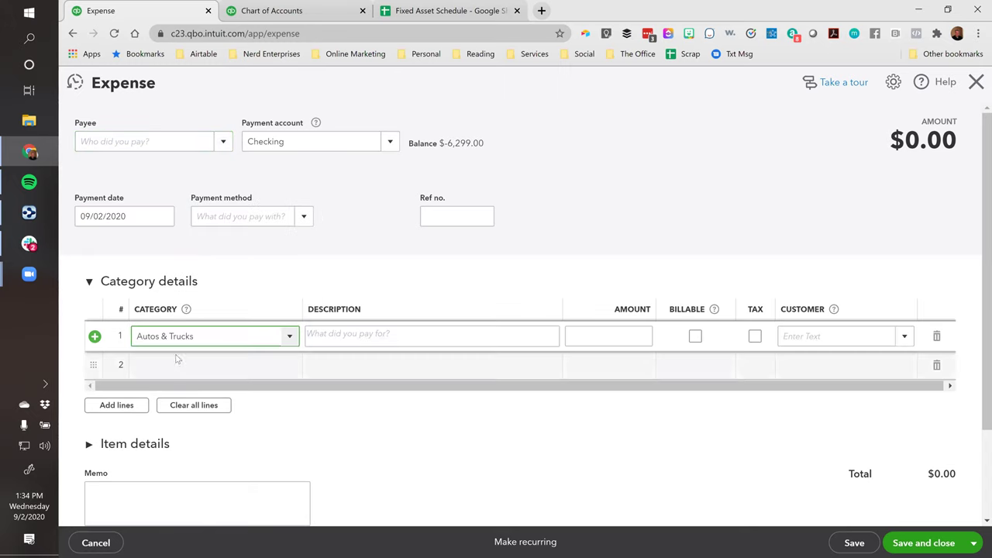
click(424, 173)
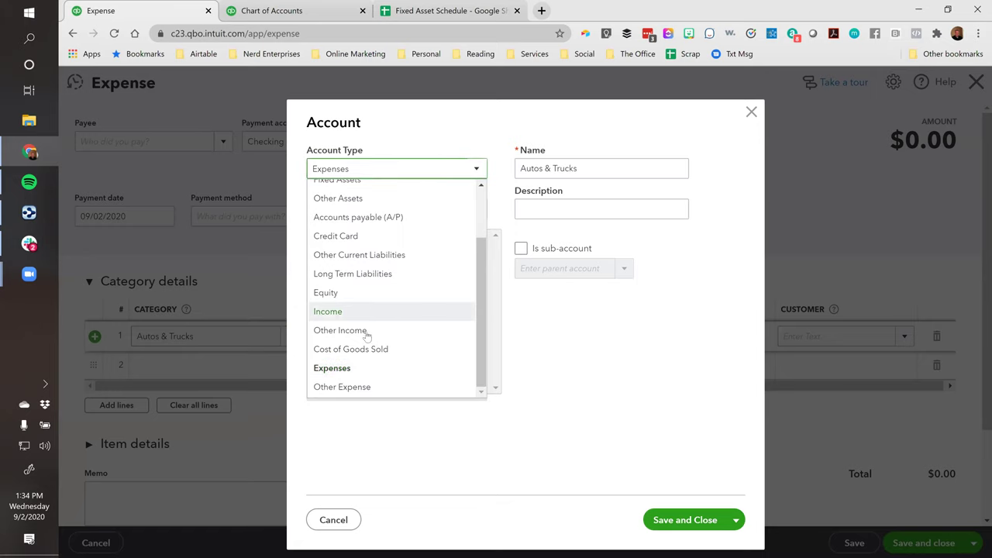
scroll(352, 313, up, 2)
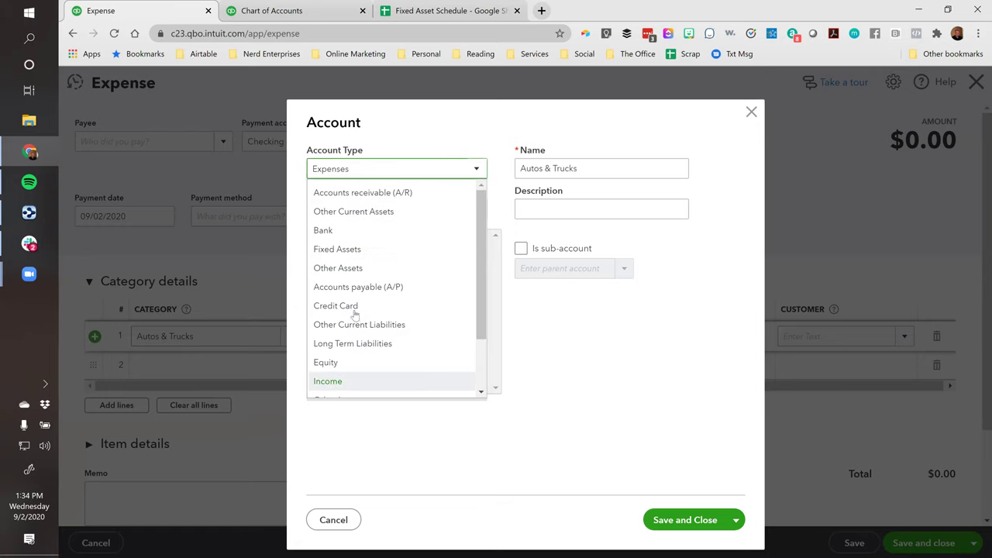
click(359, 250)
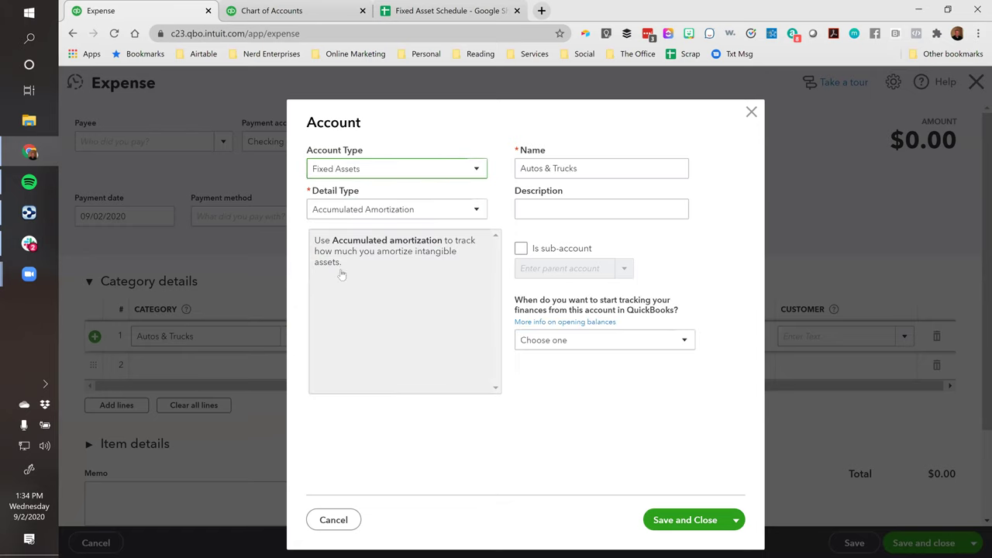
triple_click(580, 167)
click(359, 216)
scroll(355, 302, down, 2)
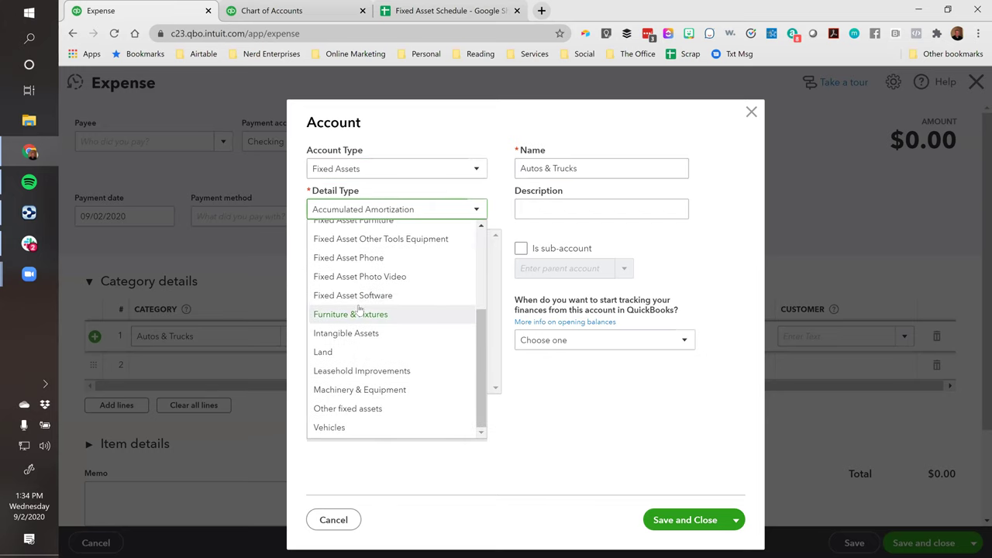
click(328, 429)
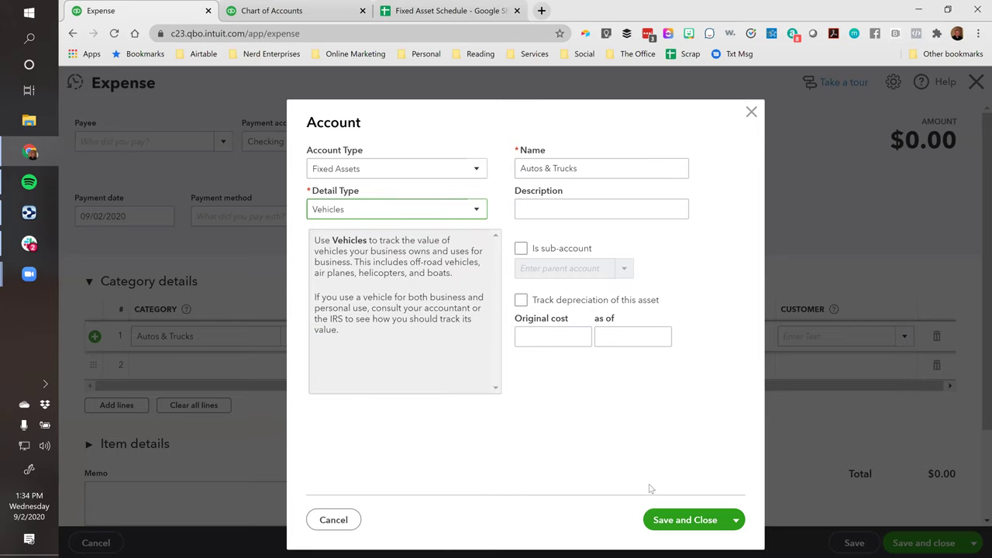
click(681, 520)
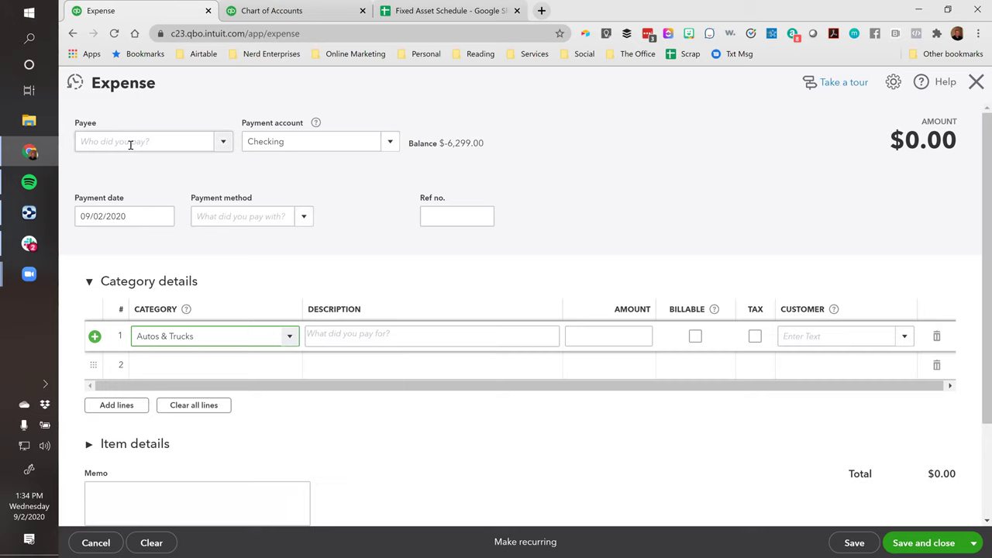
- Add Toyota as a new vendor and set it as the expense's payee
click(130, 144)
text(Toyota)
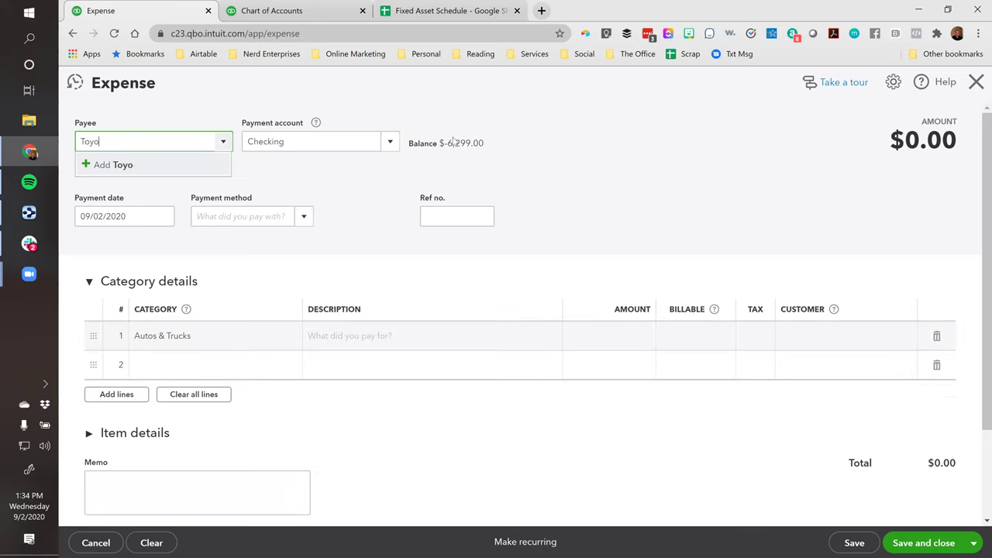
click(138, 166)
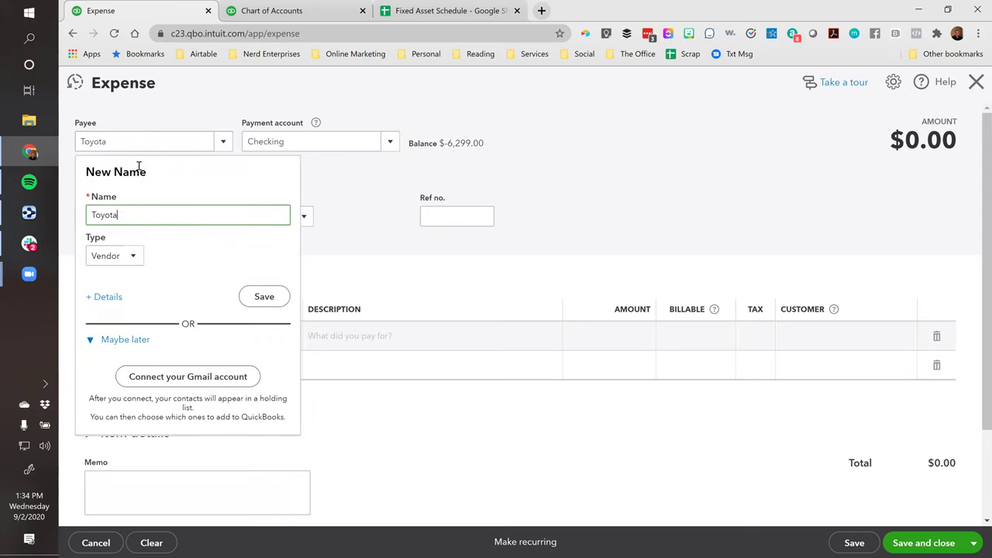
click(267, 299)
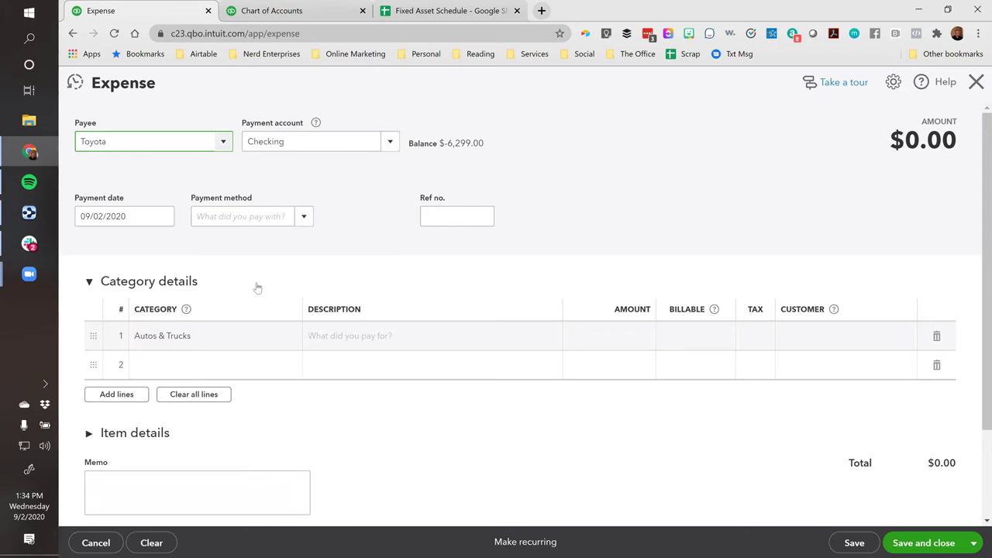
key(Tab)
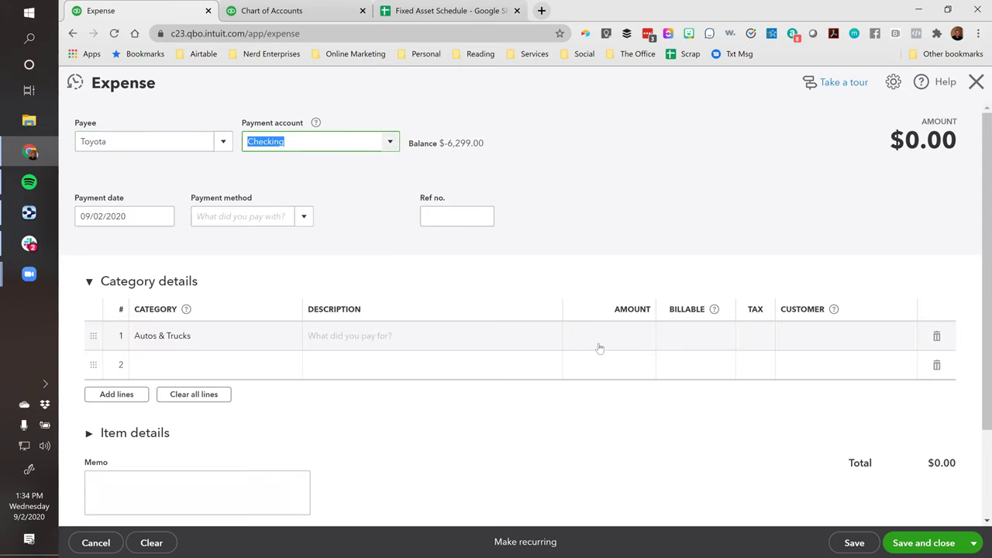
- Enter "2020 Toyota Sequoia" as the description of the Autos & Trucks line
click(598, 338)
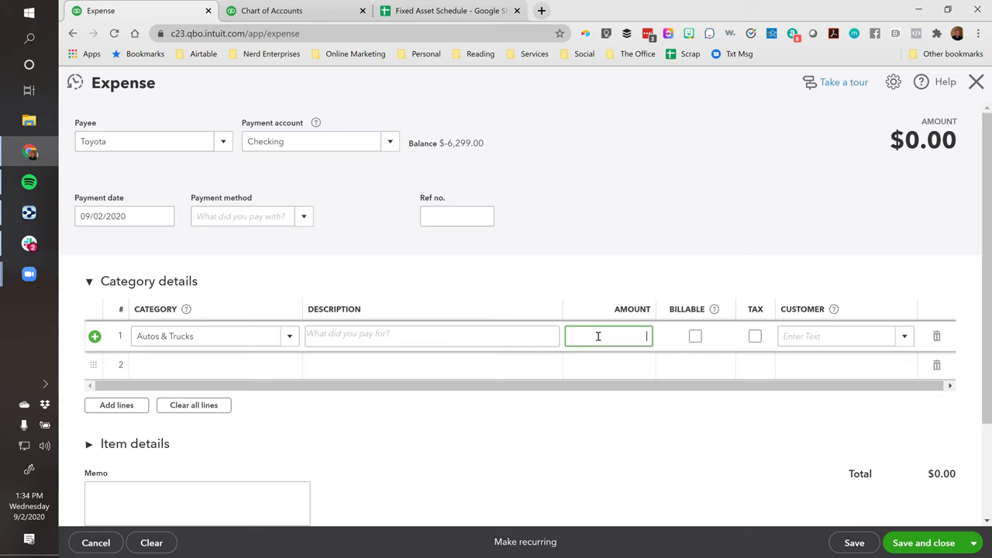
click(376, 338)
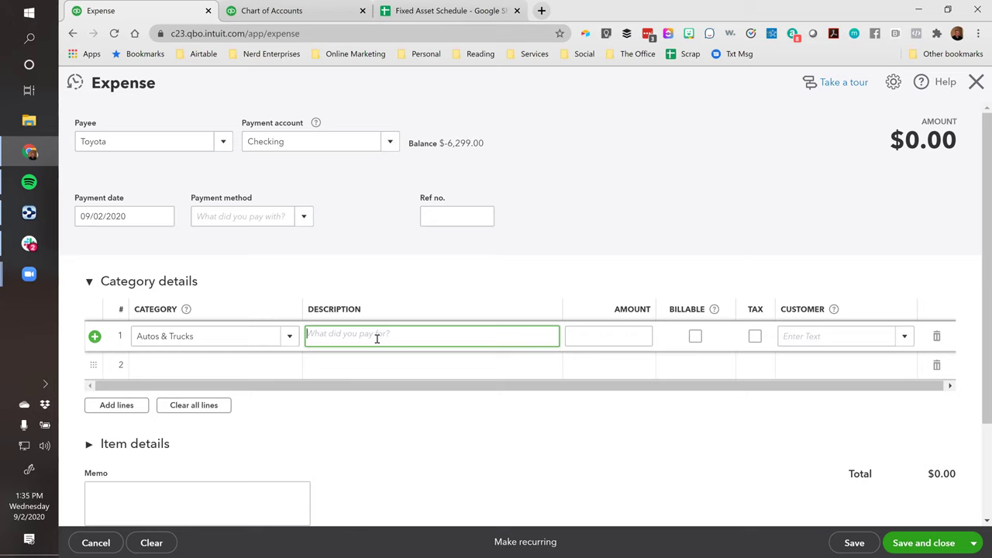
text(2020 Toyota Sequoia)
key(Tab)
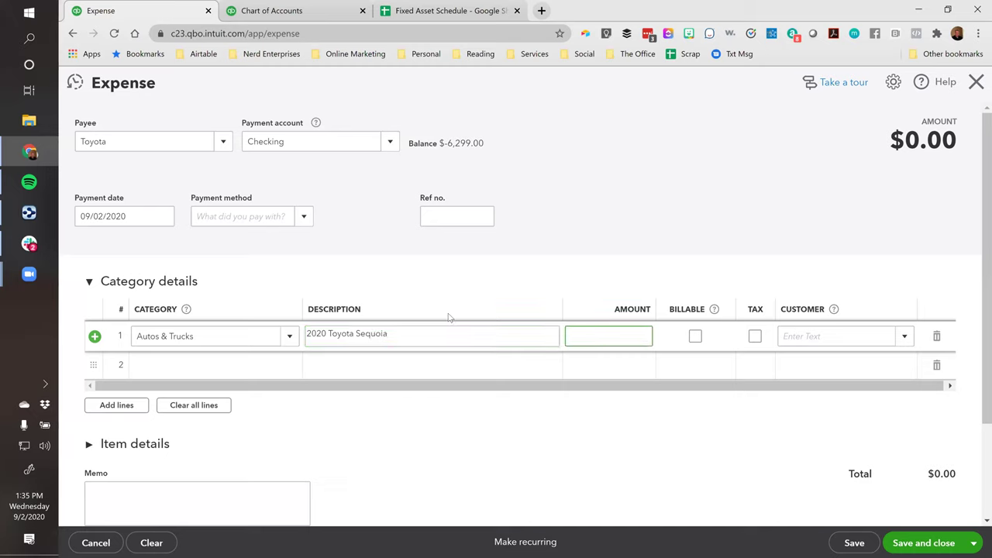
- Search Google for "Sequoia" from the line description to check its spelling, then return to the expense
drag(395, 335, 356, 335)
right_click(369, 334)
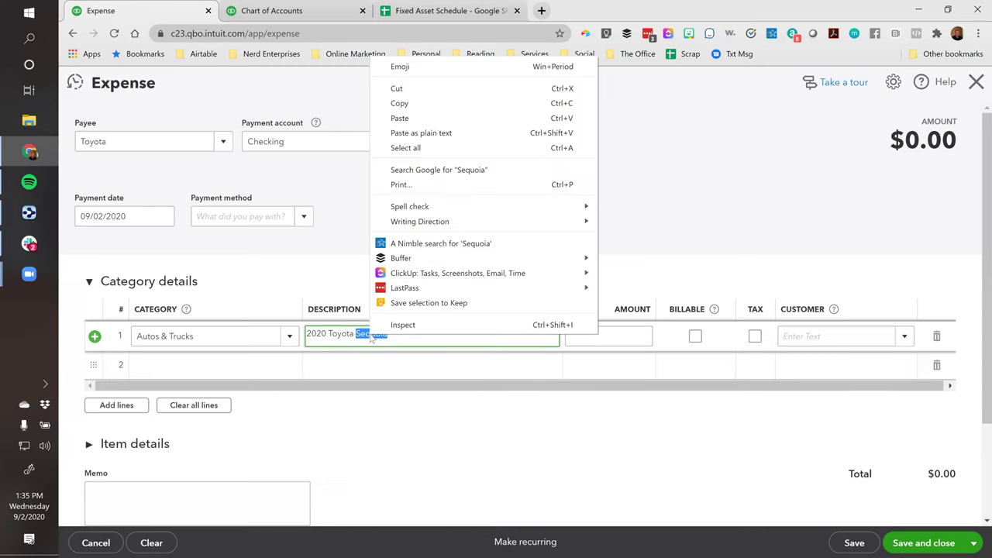
click(434, 172)
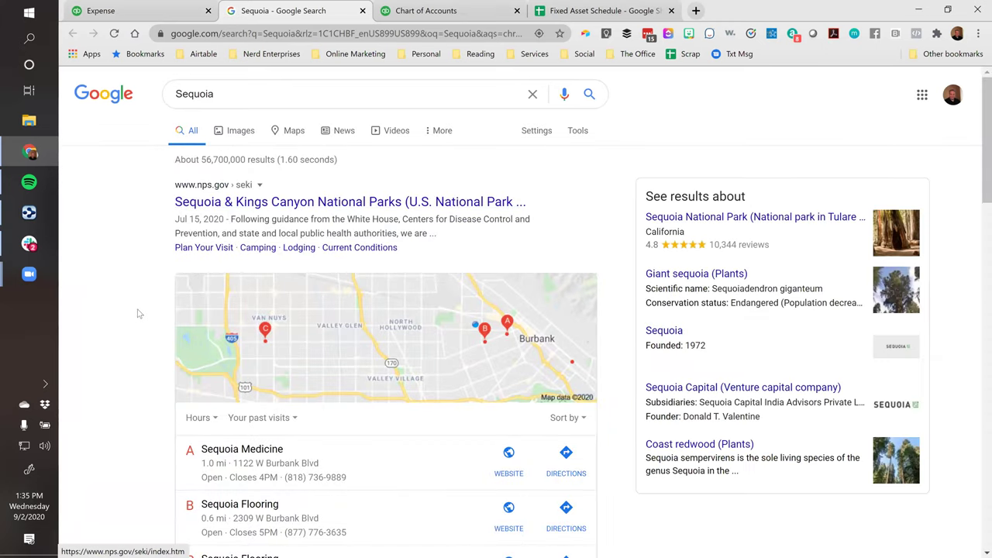
scroll(138, 310, down, 5)
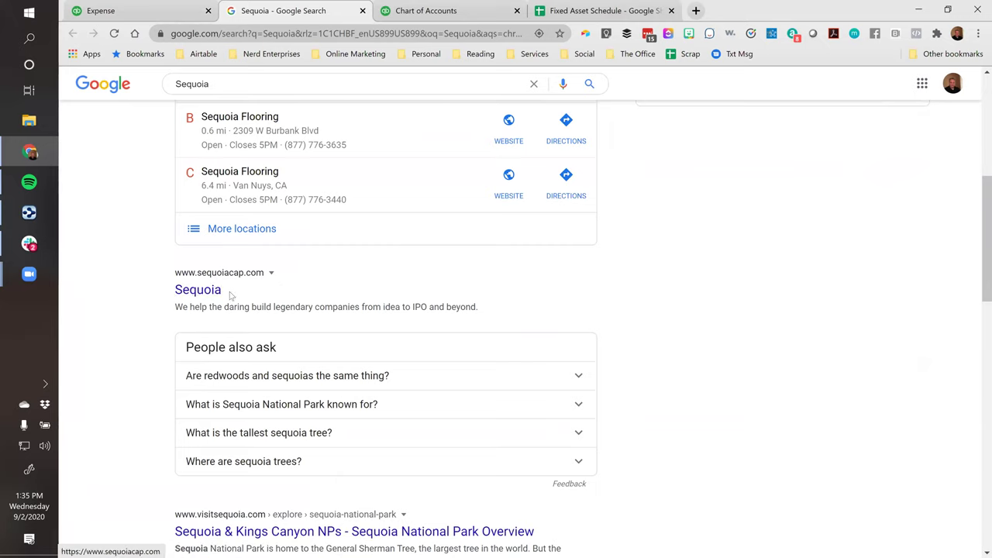
drag(230, 290, 178, 292)
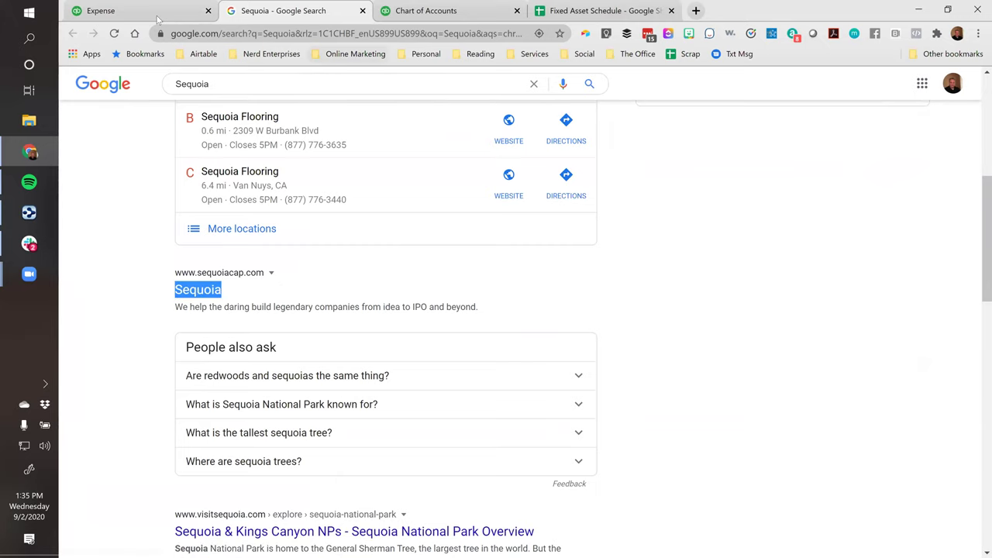
click(101, 10)
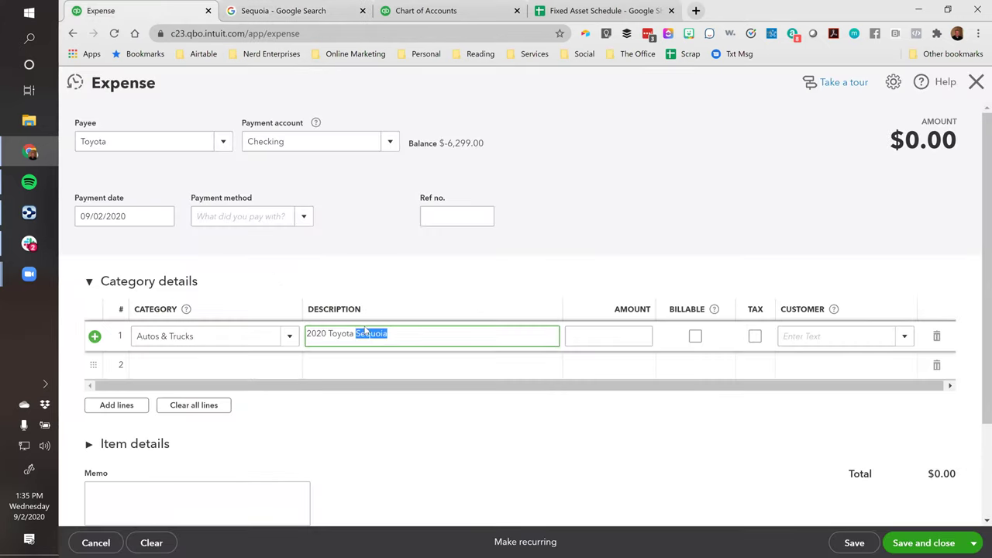
click(413, 335)
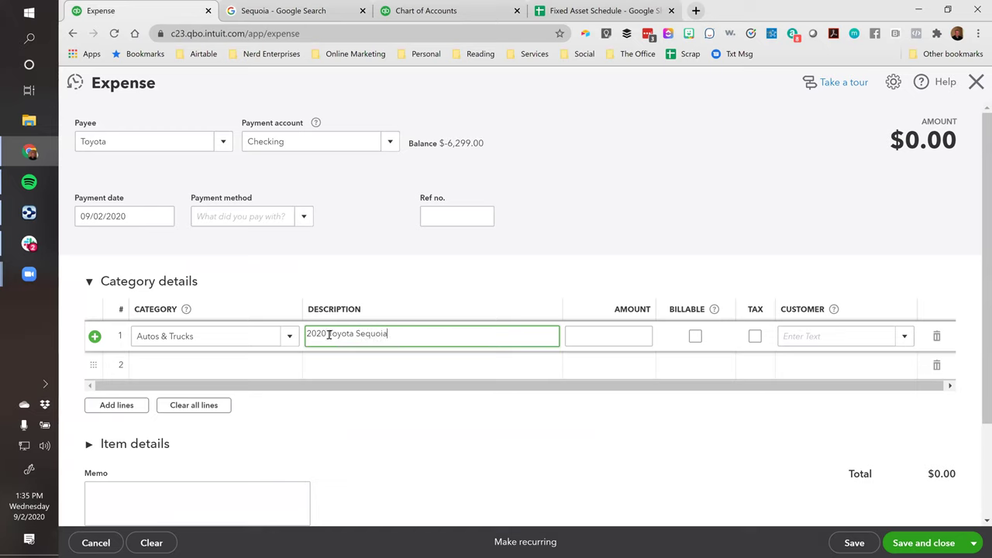
- Change the model year in the line description to 2019 and go to the line's amount
drag(325, 333, 215, 323)
text(2019)
key(Tab)
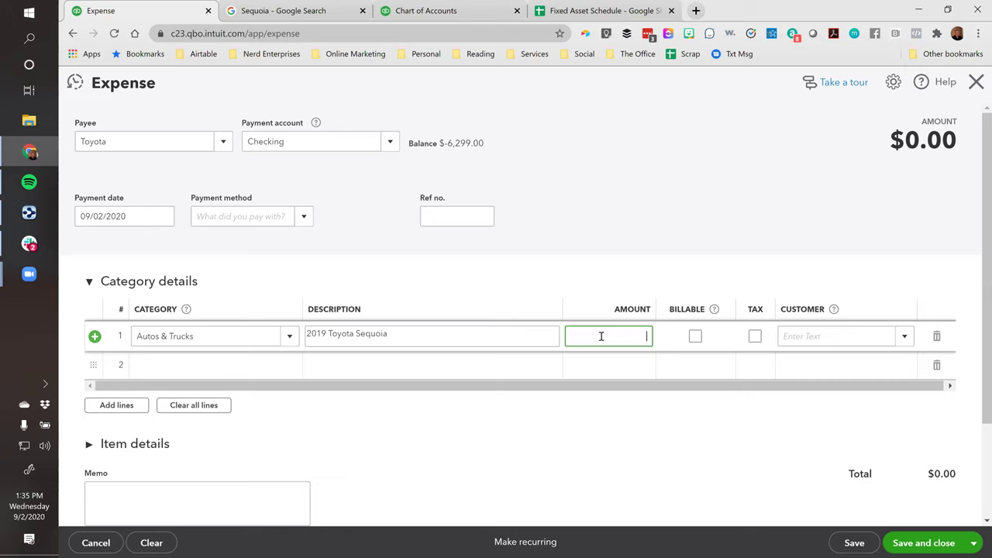
click(441, 334)
click(441, 334)
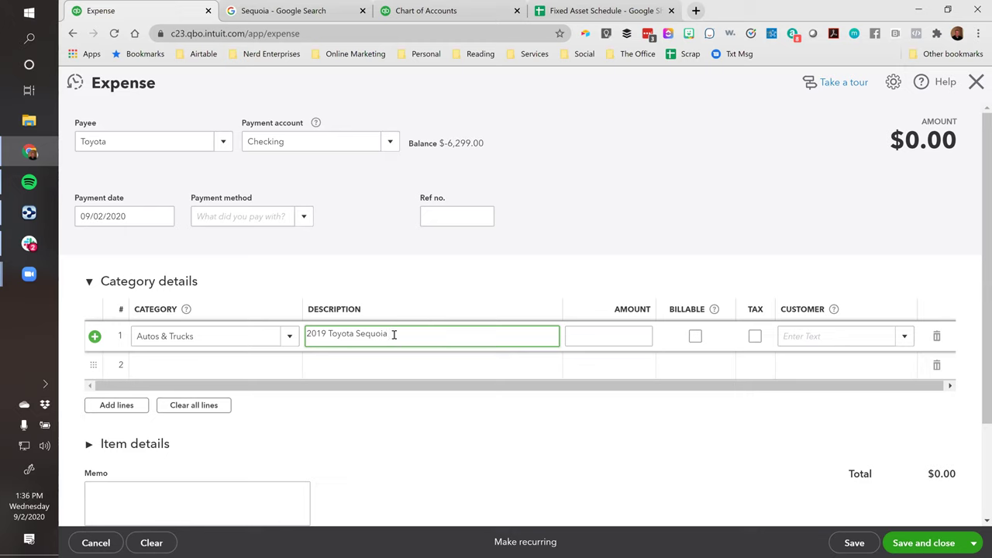
click(629, 329)
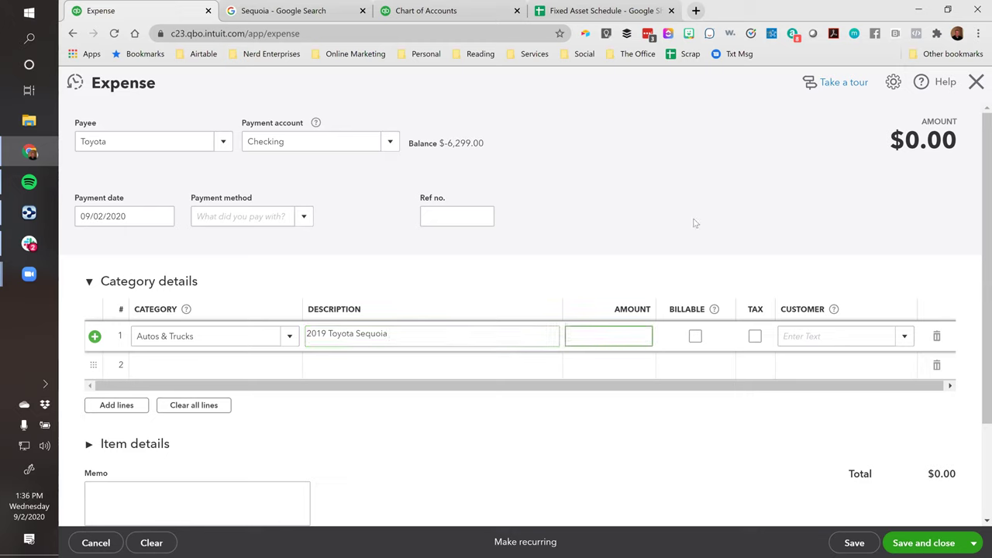
- Set the Autos & Trucks line amount to 40,000 and the expense's payment date to 07/15/2020
text(40,000)
key(Tab)
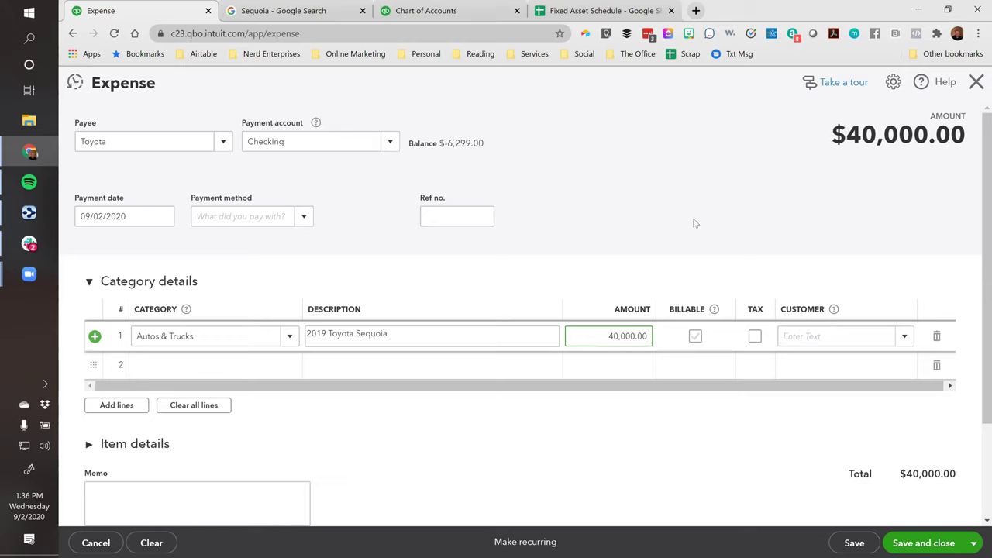
click(161, 219)
click(88, 248)
click(88, 249)
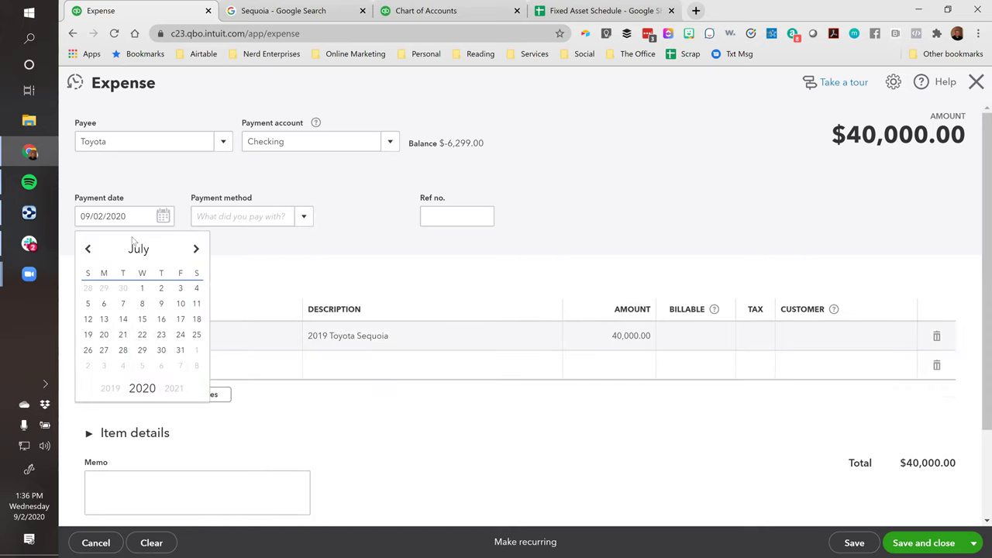
click(142, 318)
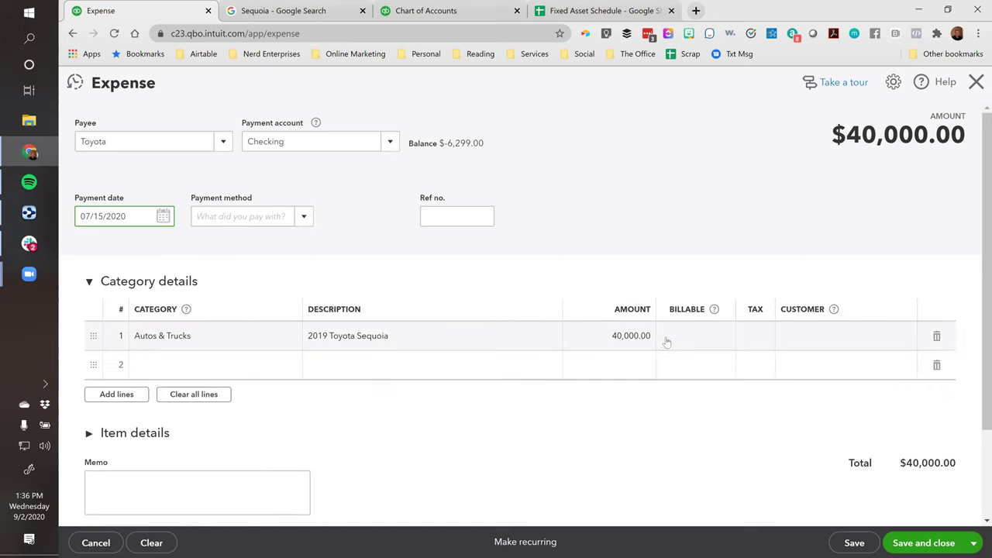
click(594, 345)
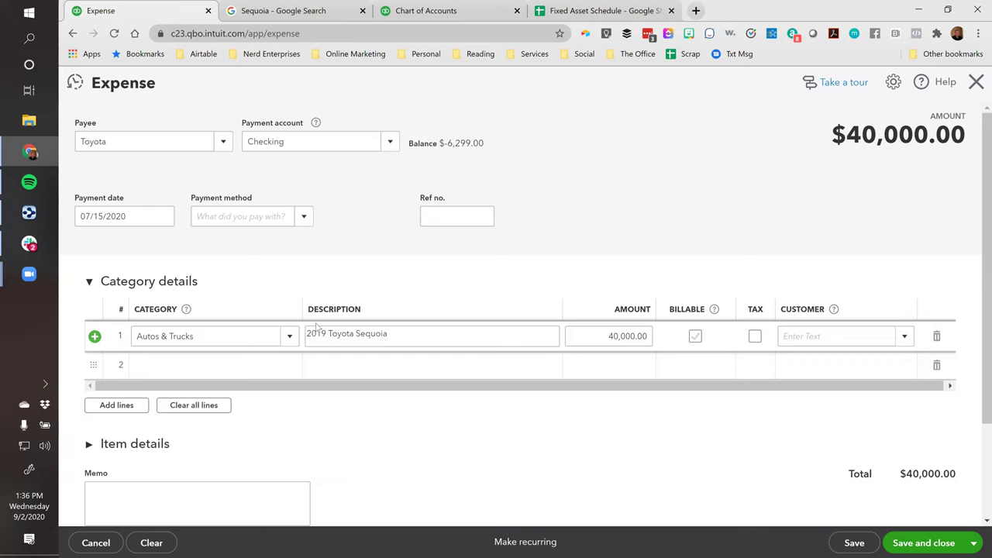
click(438, 331)
click(439, 332)
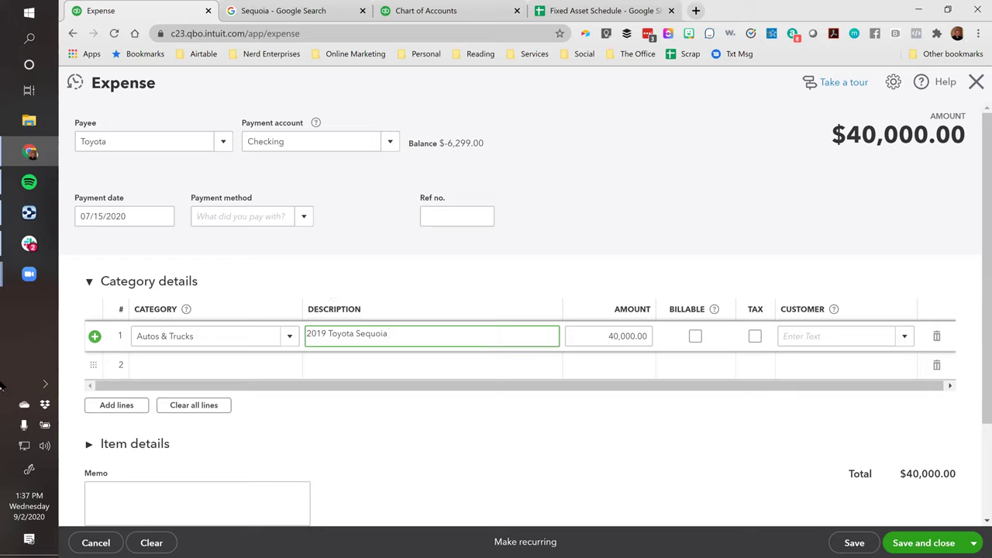
click(677, 165)
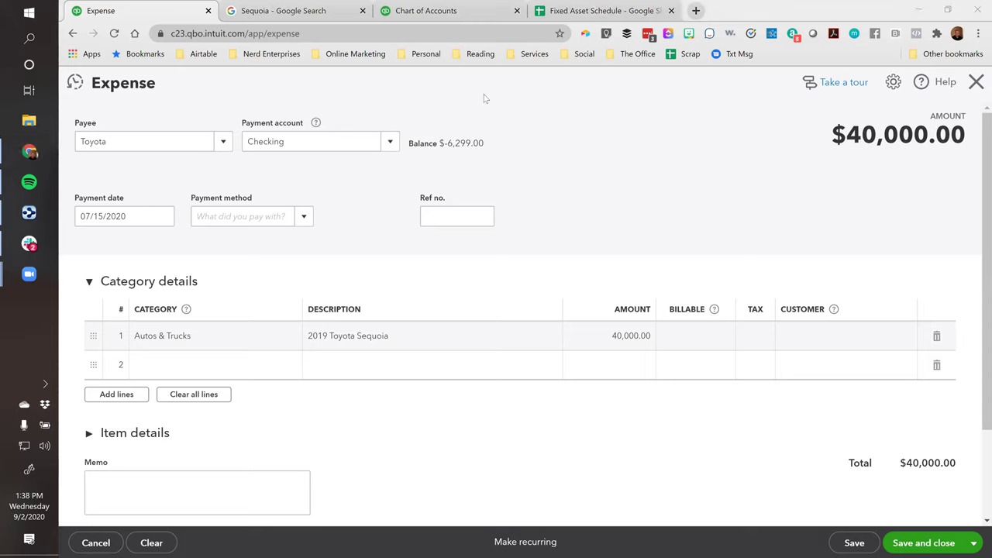
- Append "| VIN #" after "2019 Toyota Sequoia" in the Autos & Trucks line description
click(370, 337)
drag(421, 337, 278, 332)
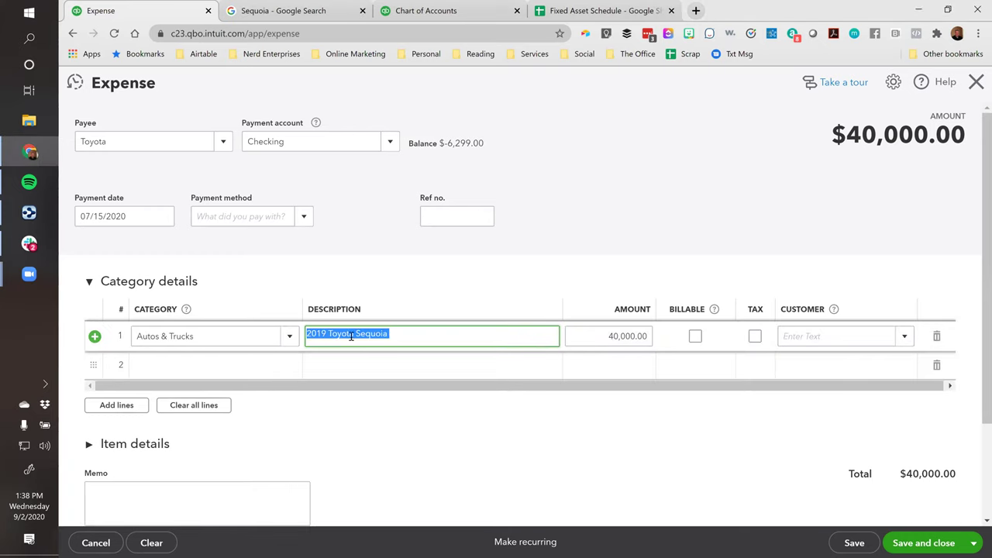
click(386, 335)
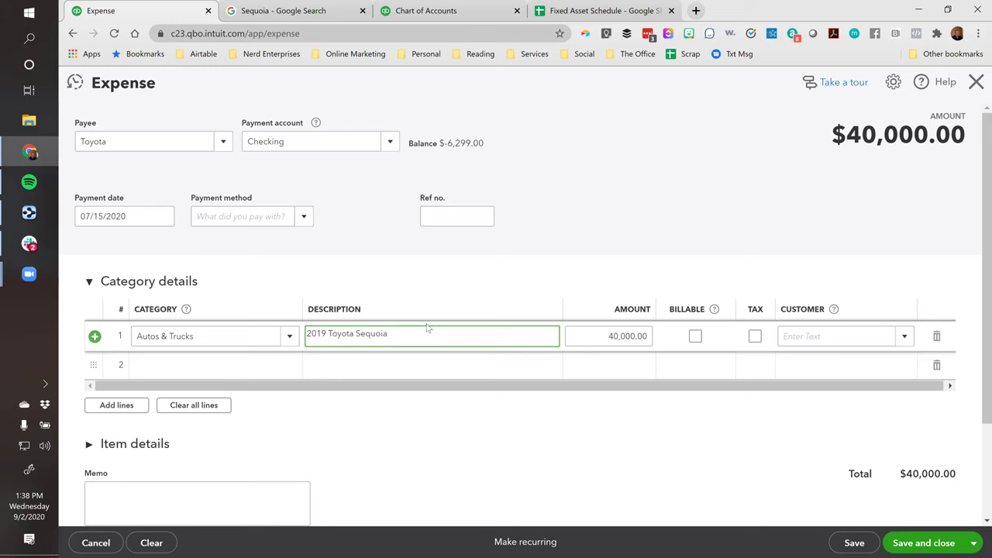
text(| VIN #)
- Copy the sharing link of the Fixed Asset Schedule in Google Sheets, and return to the QuickBooks expense
click(556, 17)
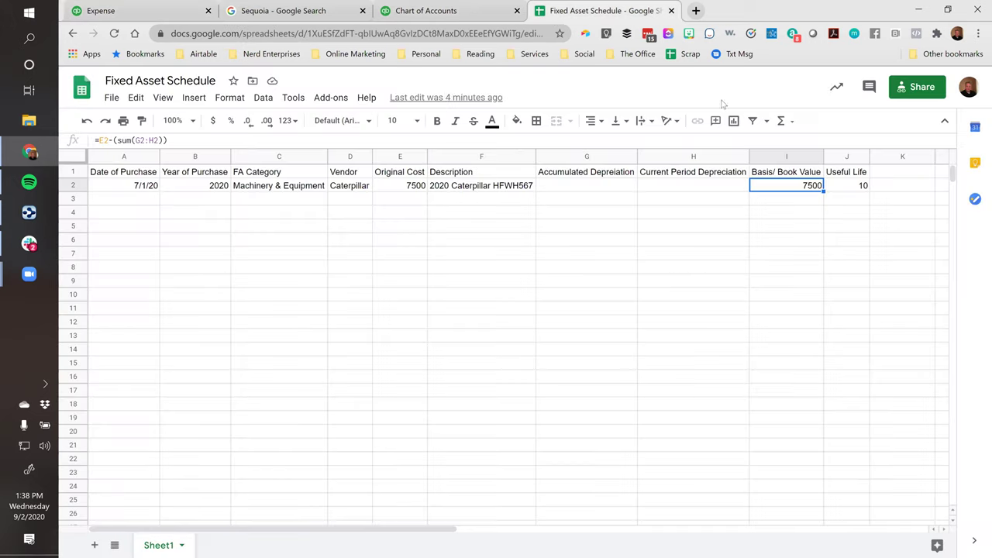
click(904, 89)
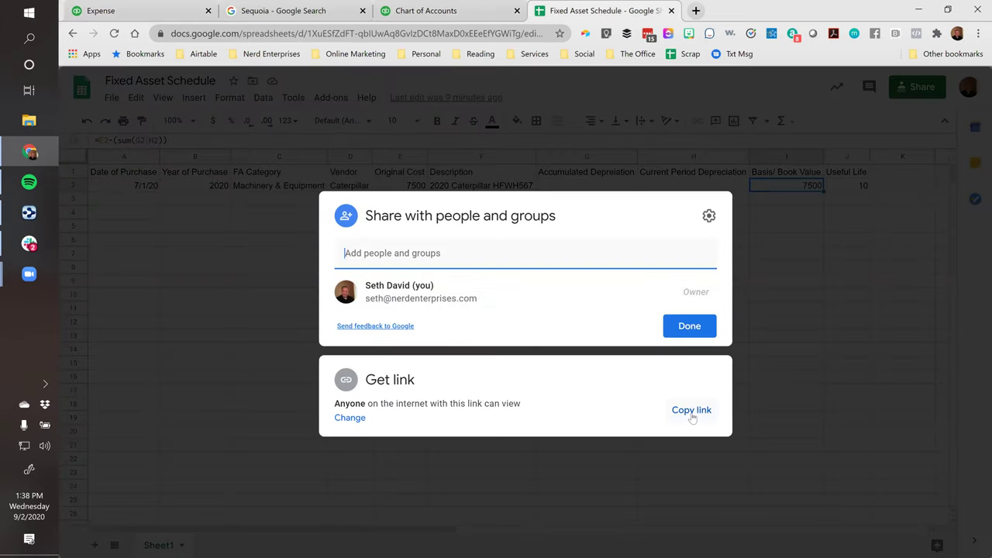
click(691, 413)
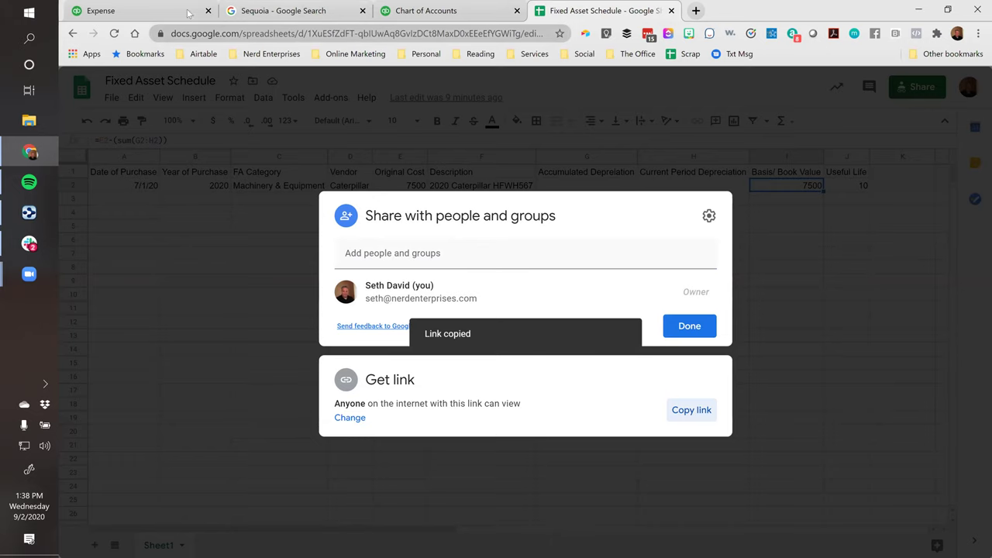
click(155, 16)
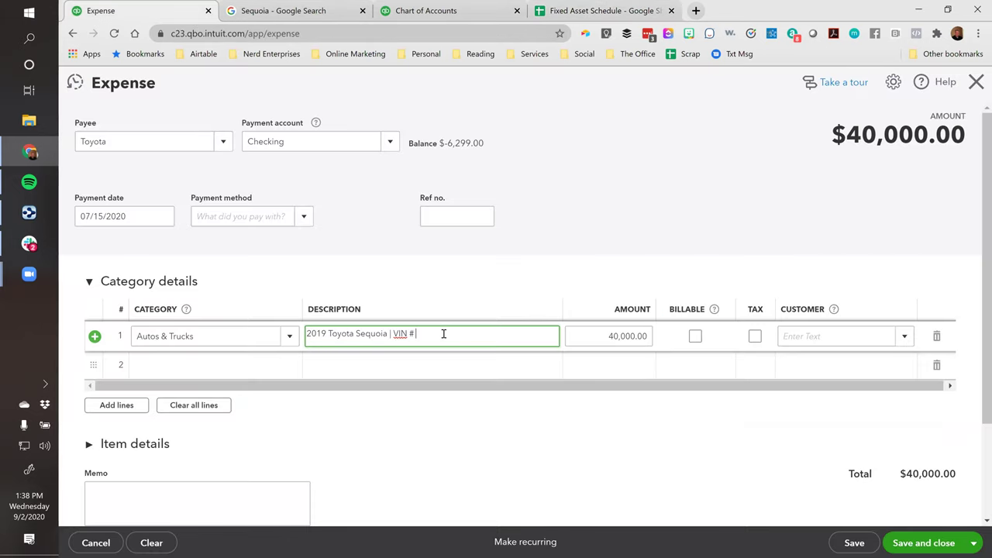
- Add the vehicle's identification number to the line description, followed by "|" and the copied schedule link
text(VDUNEKFN$*#Y43y98)
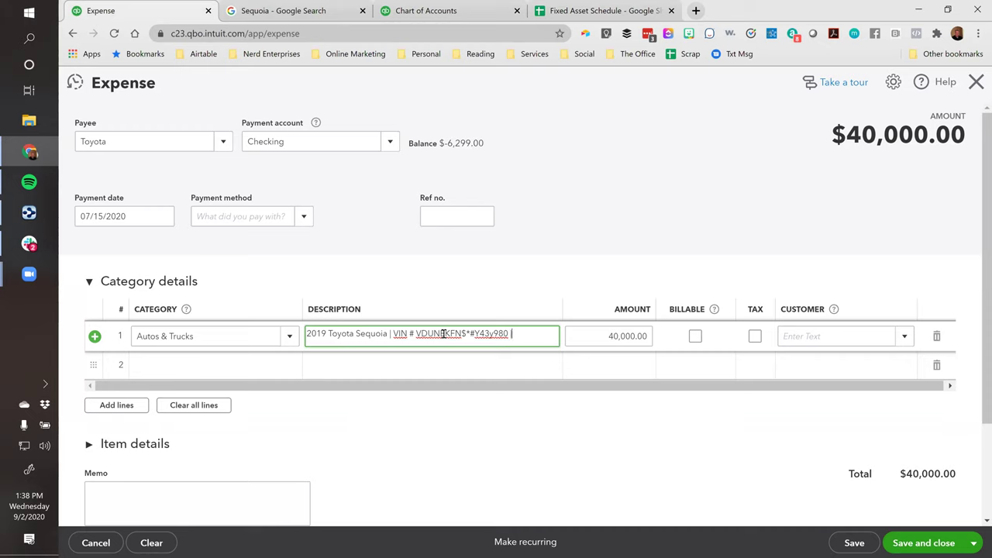
text(0 |)
key(ctrl+v)
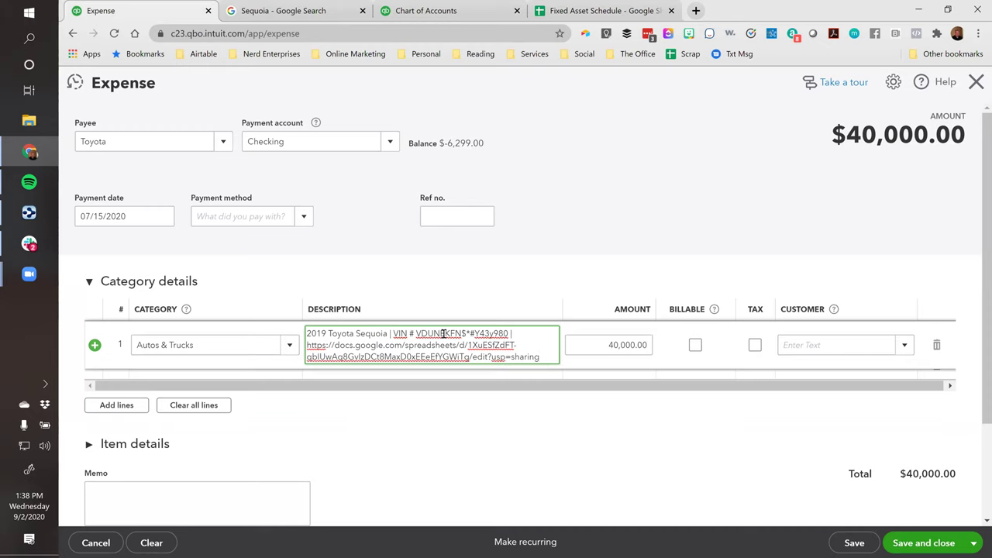
- Insert a separator row of dashes above the schedule link in the description, and move on past the line's remaining fields
key(Return)
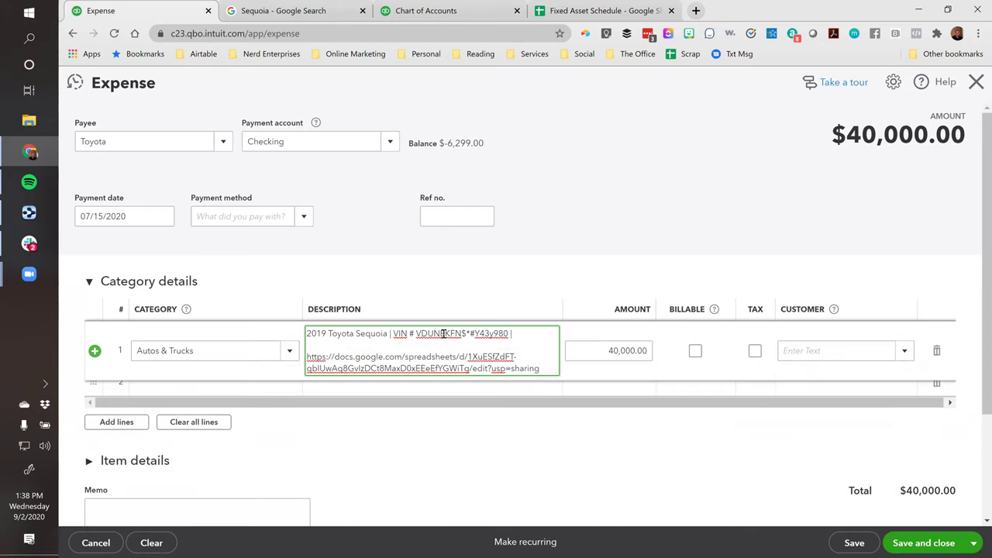
text(----------------------------------------------------------------------------)
key(Tab)
key(Tab)
key(Tab)
key(Tab)
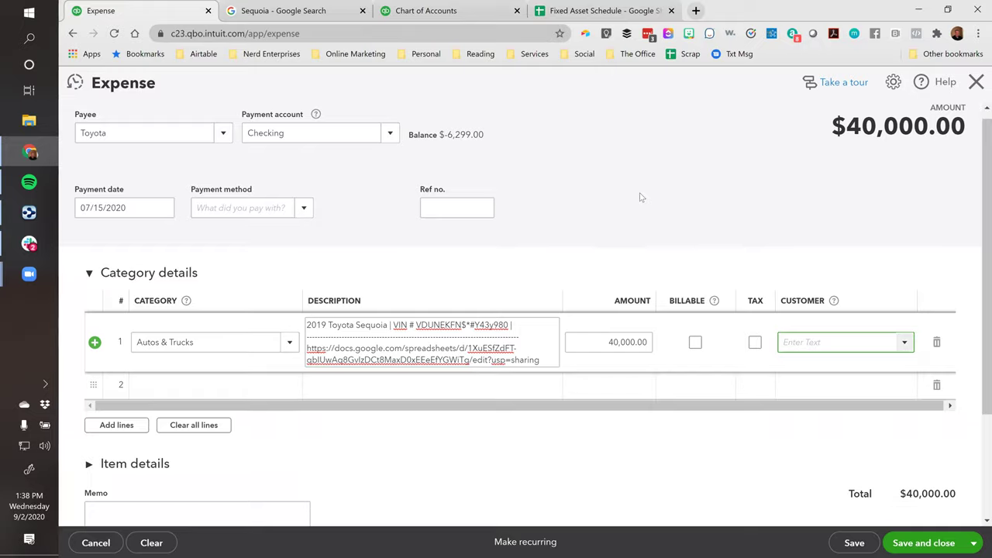
scroll(637, 234, down, 2)
key(Tab)
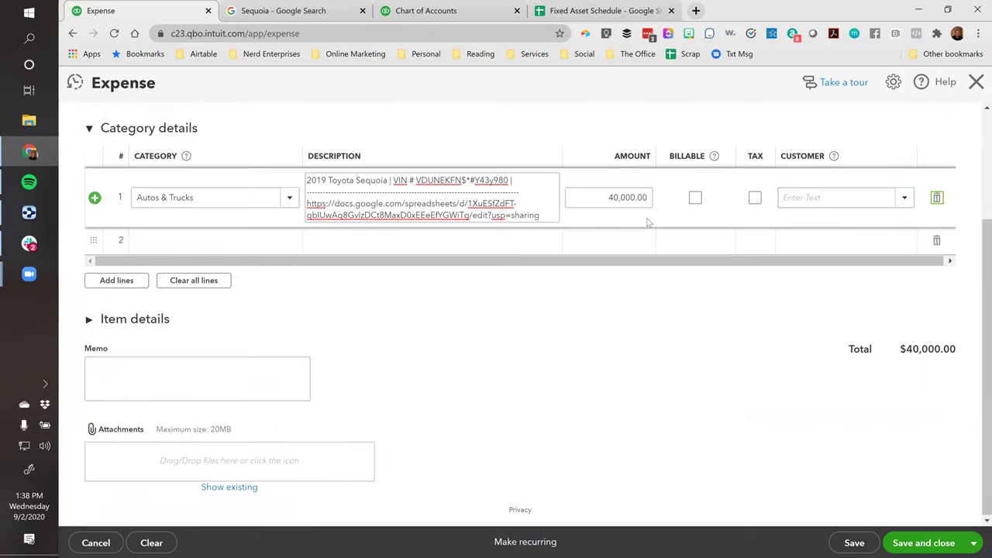
- Review the description and amount on the 2019 Toyota Sequoia line, and save and close the expense
key(Tab)
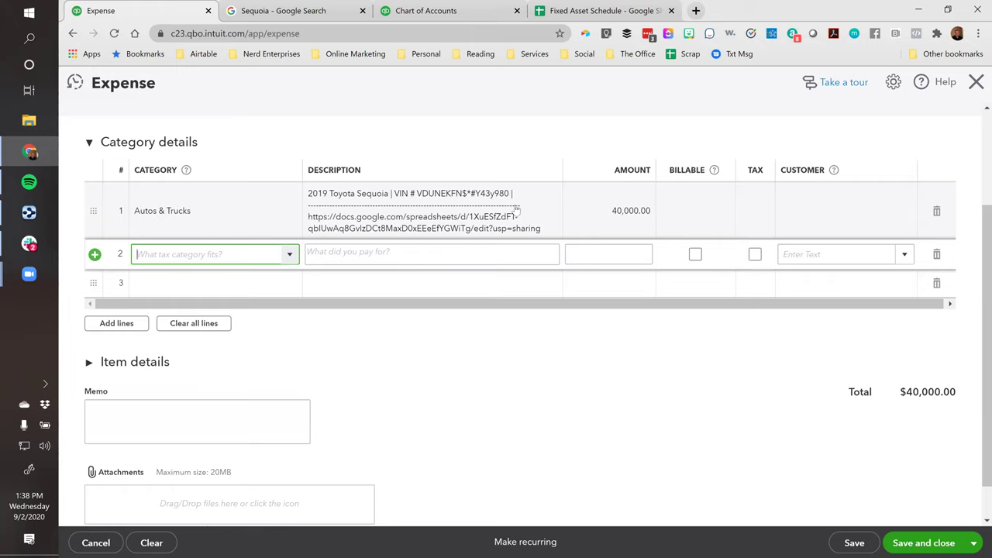
click(551, 120)
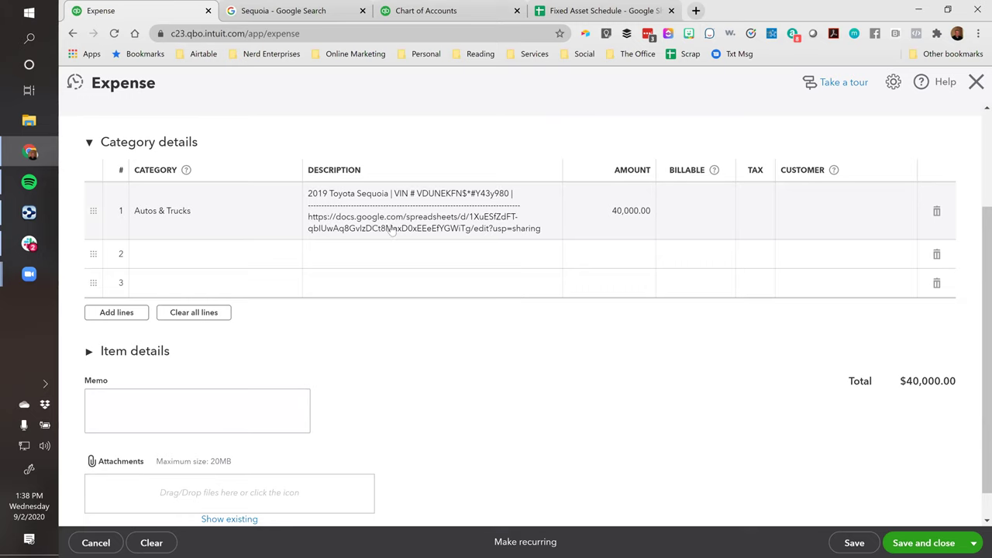
click(447, 209)
click(525, 197)
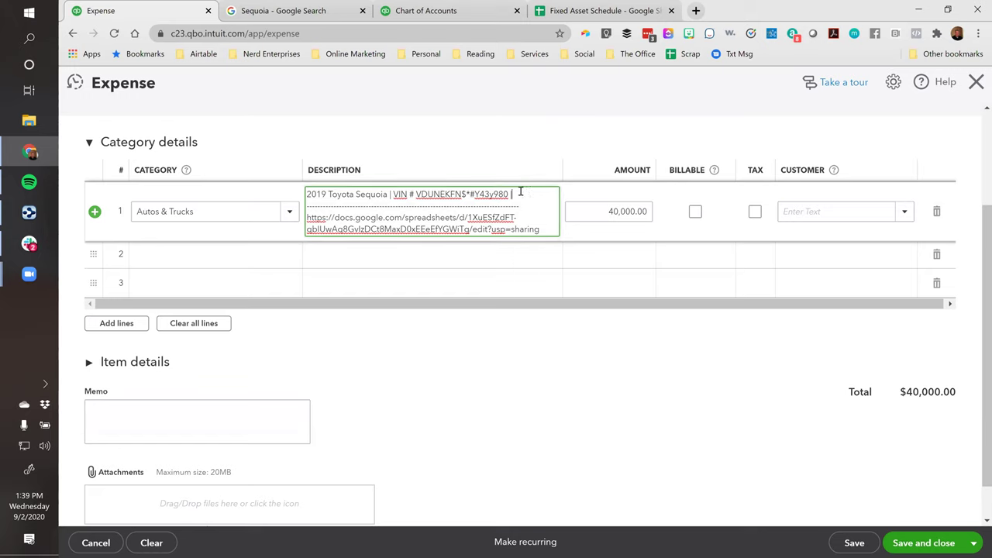
key(Tab)
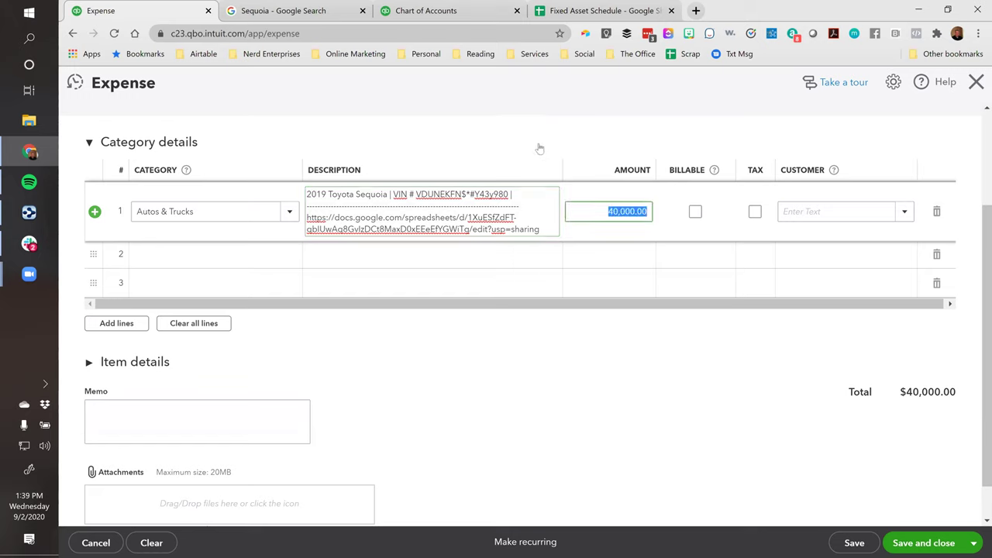
click(587, 193)
click(550, 189)
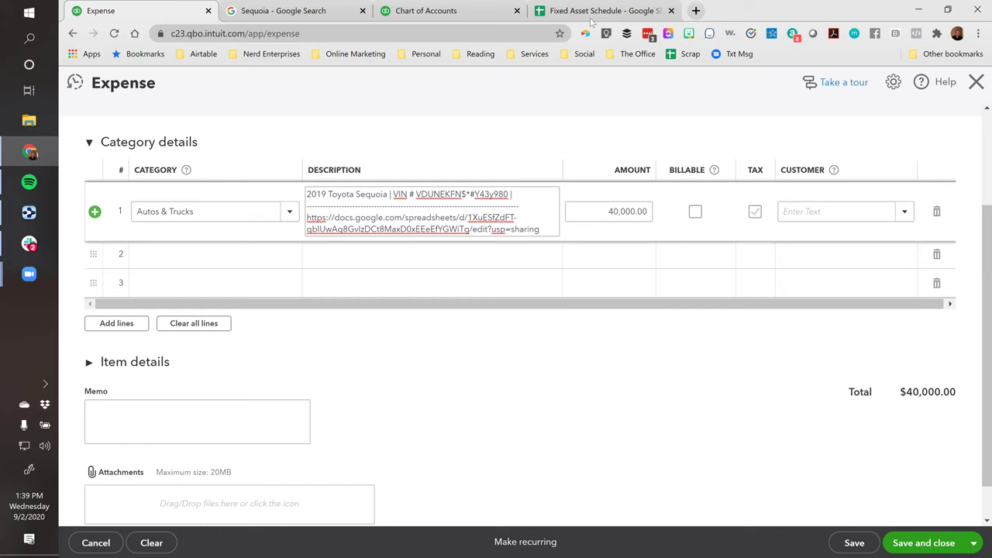
click(921, 546)
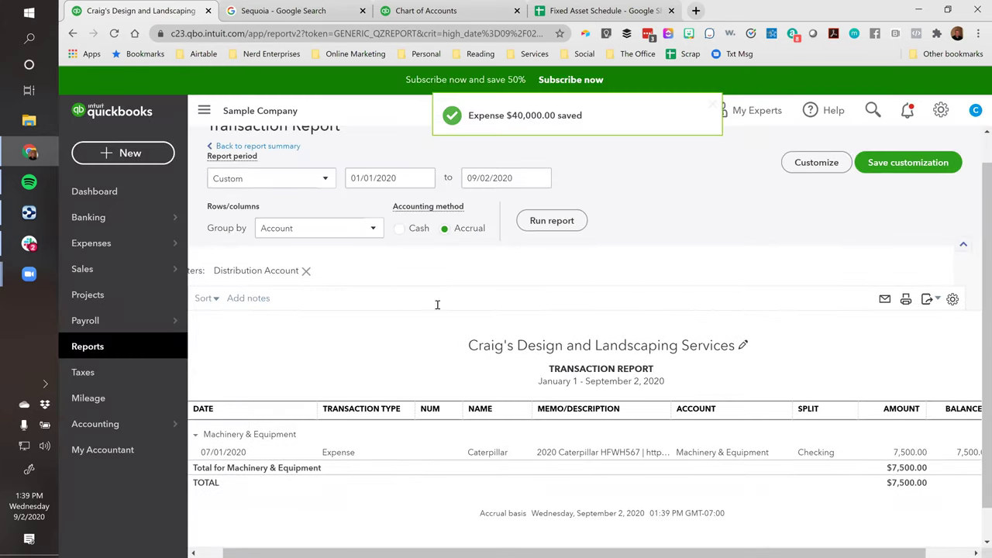
- Return to the balance sheet and drill down from the truck's Original Cost to its opening balance journal entry
scroll(387, 302, up, 1)
click(274, 186)
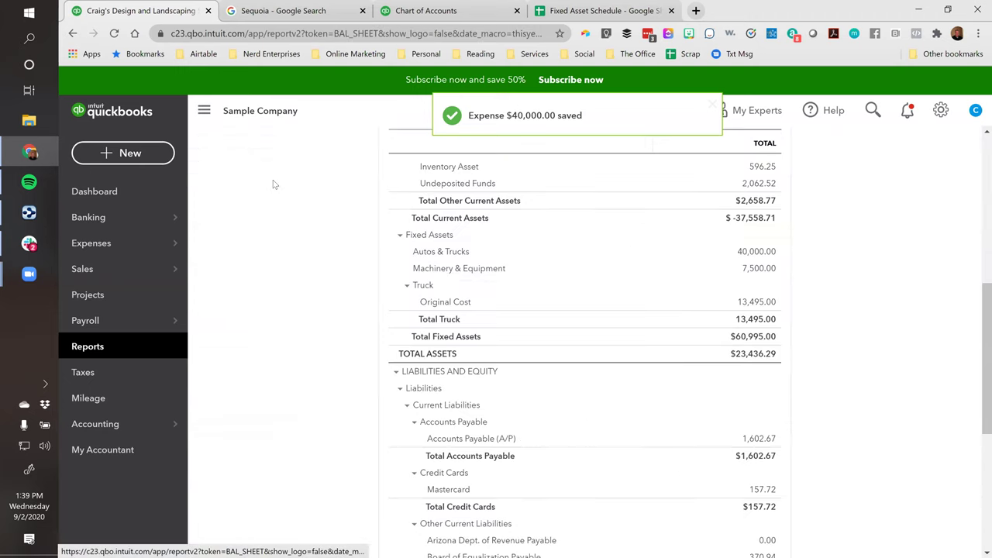
scroll(496, 318, up, 1)
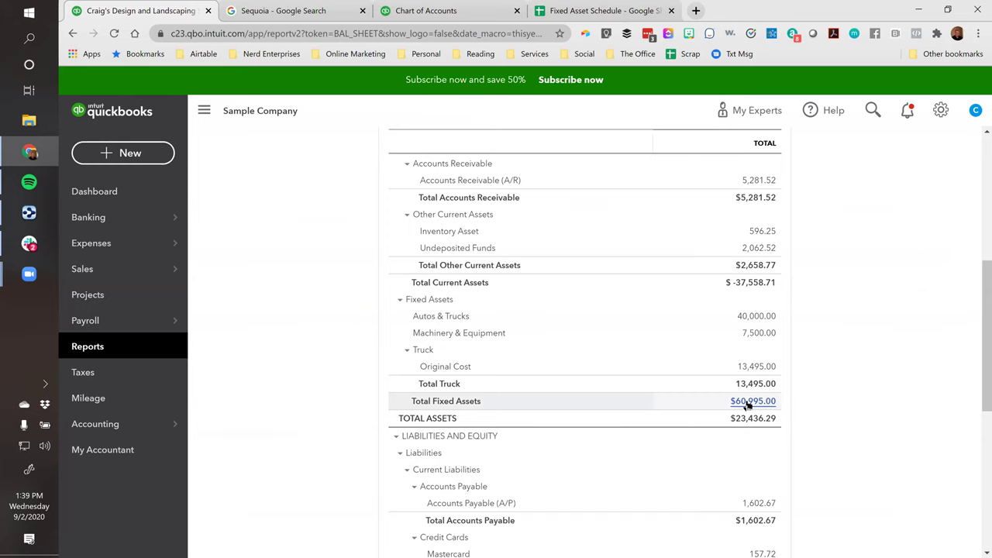
click(749, 368)
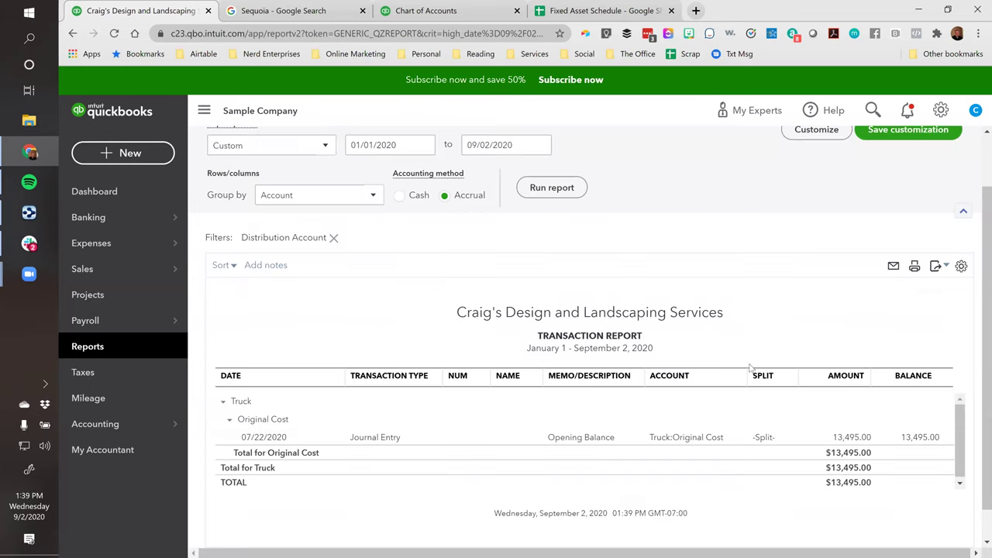
click(850, 438)
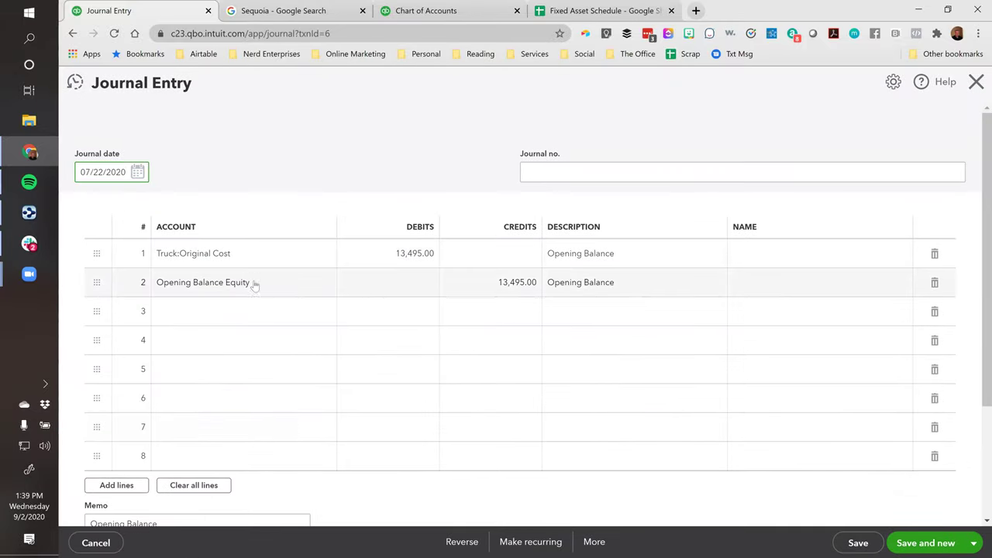
- Delete the truck's opening balance journal entry and confirm the deletion
click(255, 282)
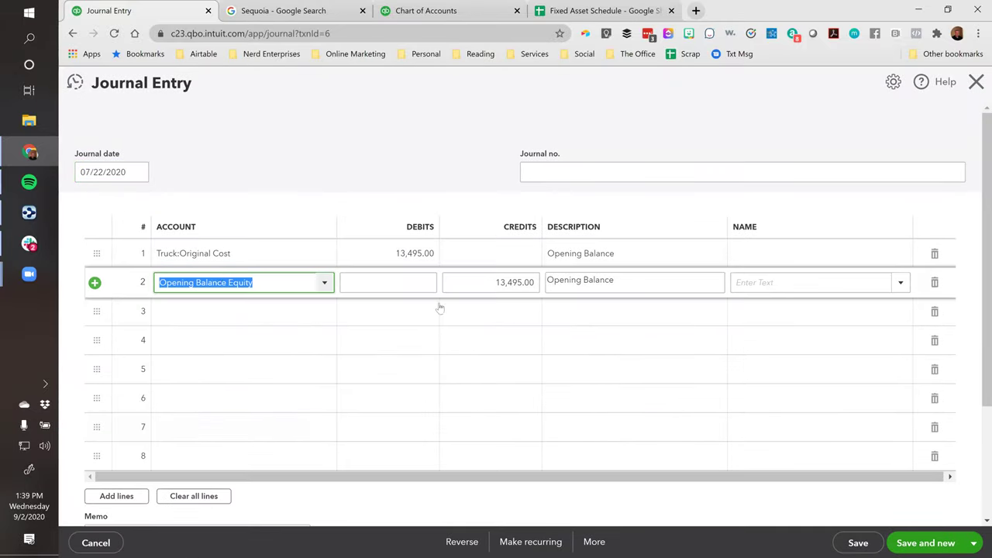
click(591, 541)
click(570, 454)
click(642, 360)
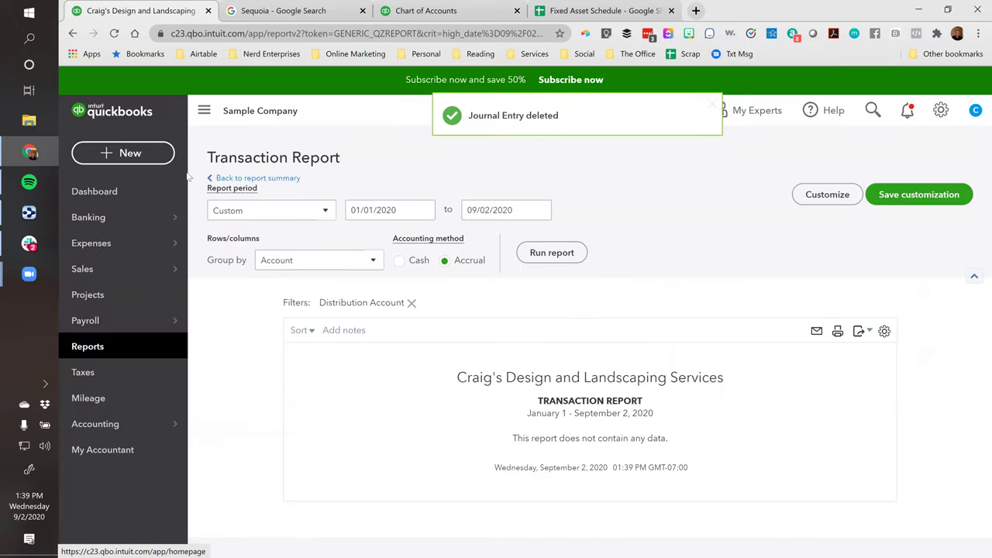
- Return to the balance sheet and open the transaction report behind Total Fixed Assets
click(255, 179)
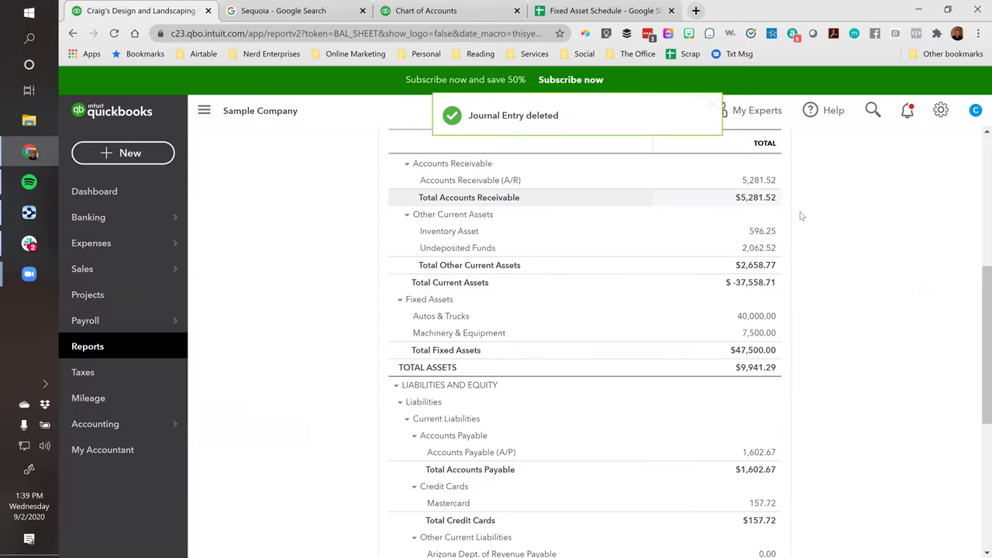
scroll(858, 345, up, 1)
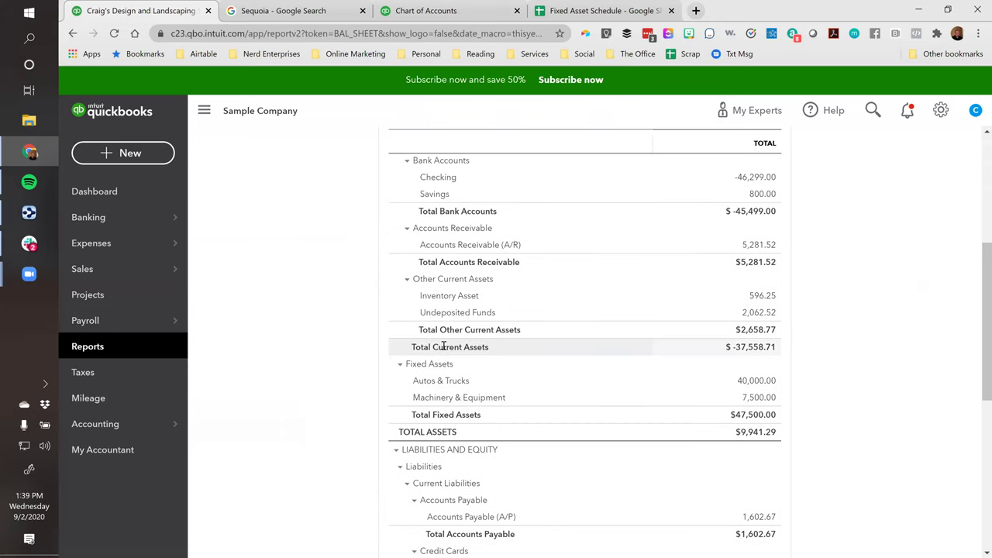
click(758, 416)
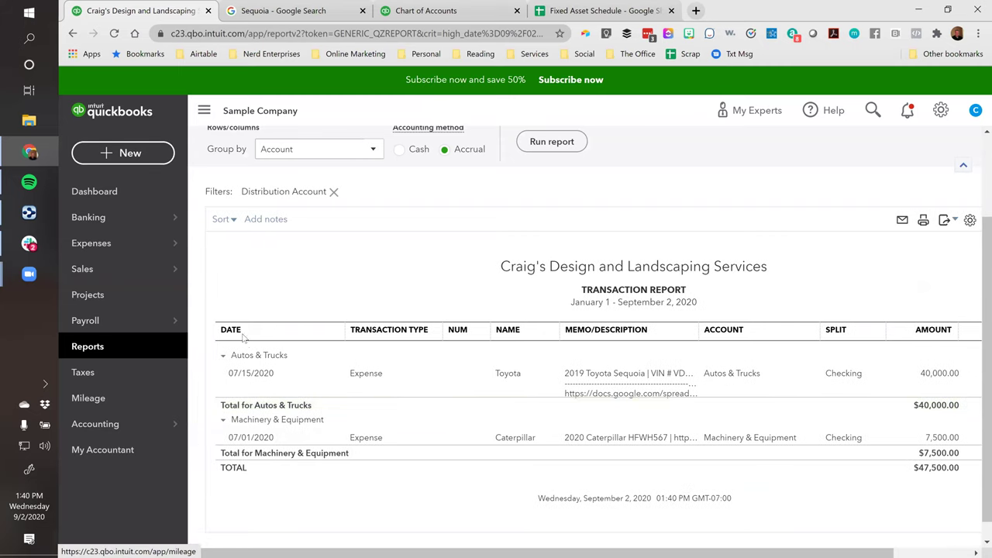
- Set the transaction report's grouping to None and rerun the report
scroll(349, 380, up, 2)
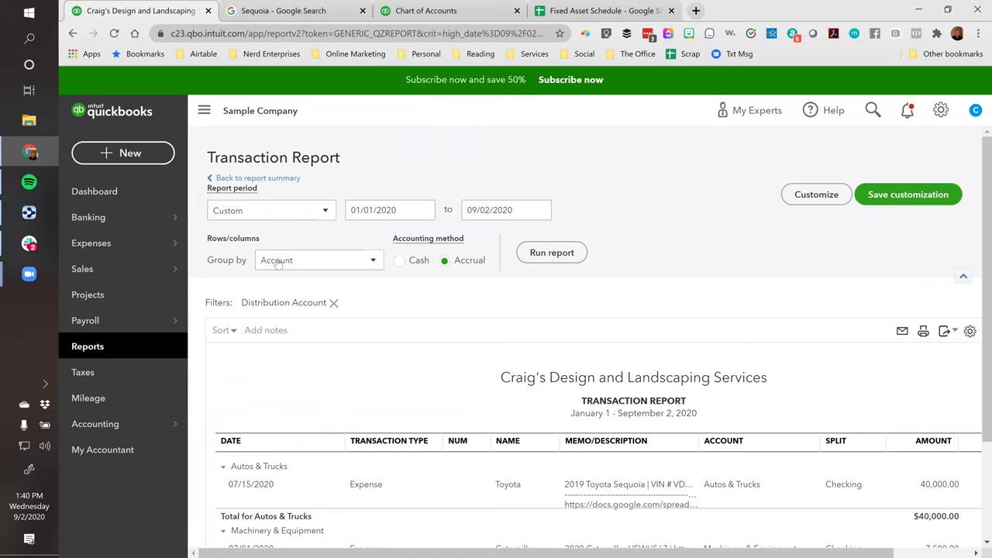
click(370, 262)
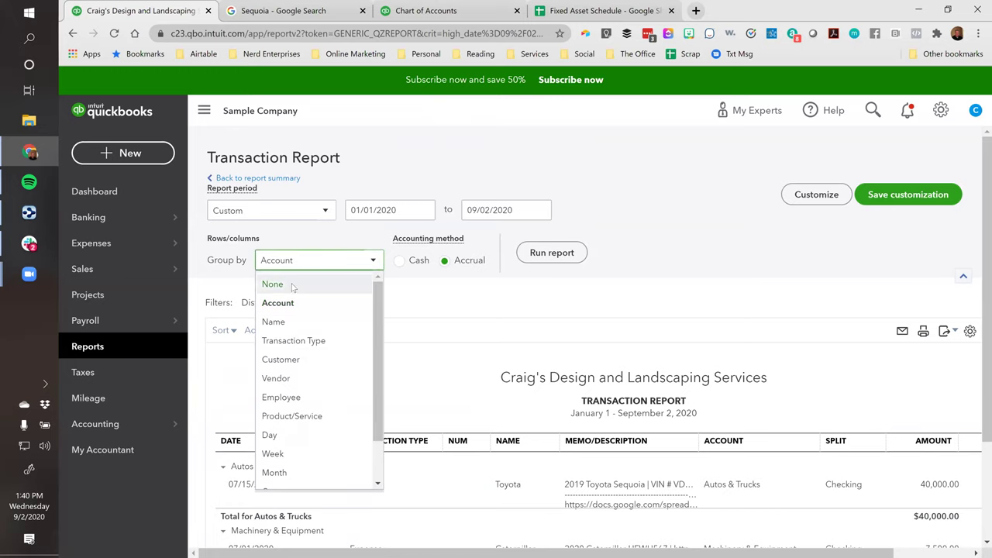
click(293, 284)
click(546, 258)
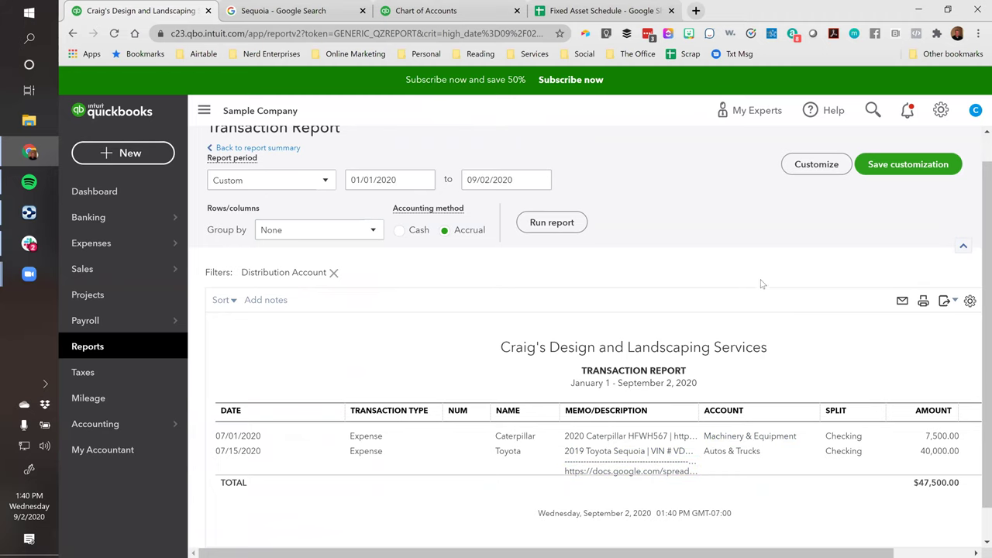
scroll(762, 275, down, 1)
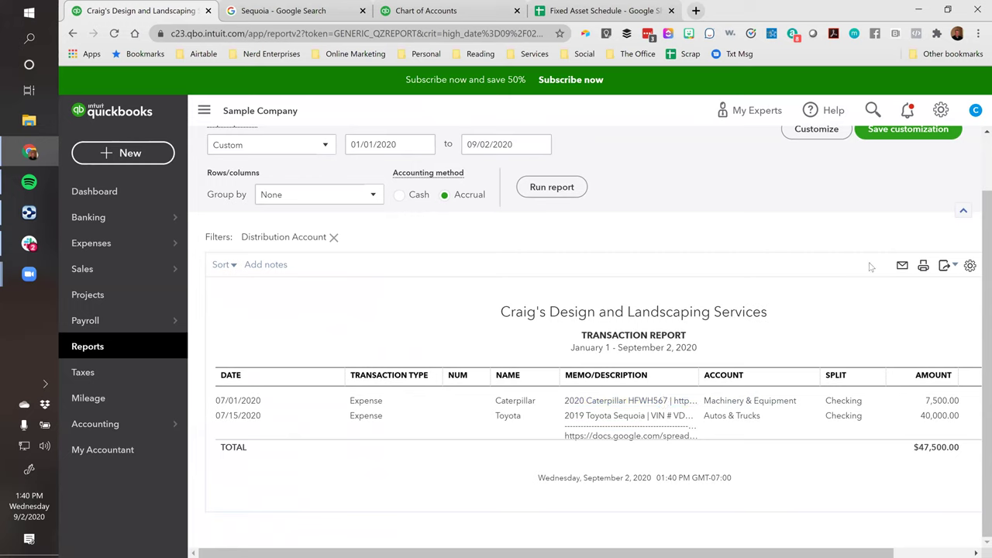
- Check the Fixed Asset Schedule sheet, and export the transaction report to Excel, saving it in My Drive under the suggested name
click(944, 268)
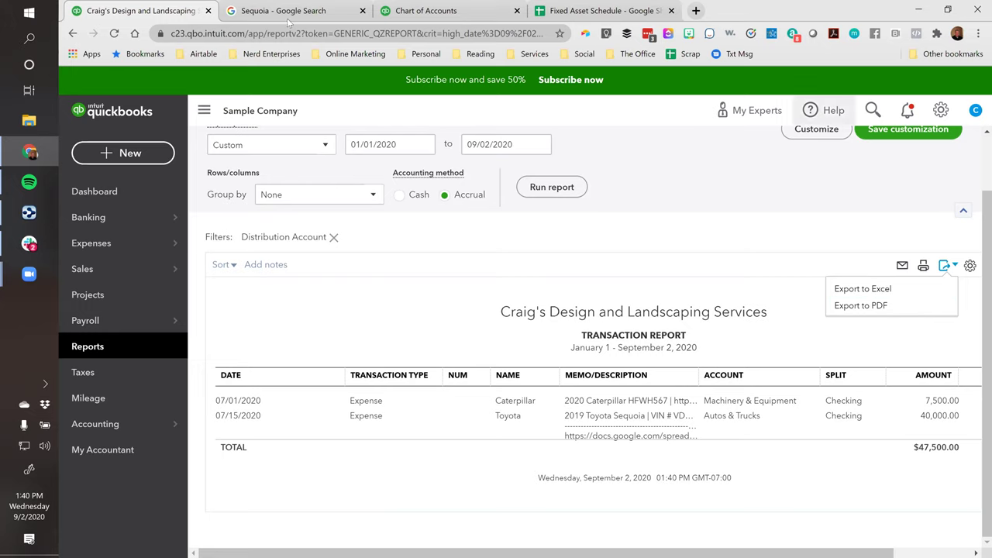
click(604, 15)
click(689, 326)
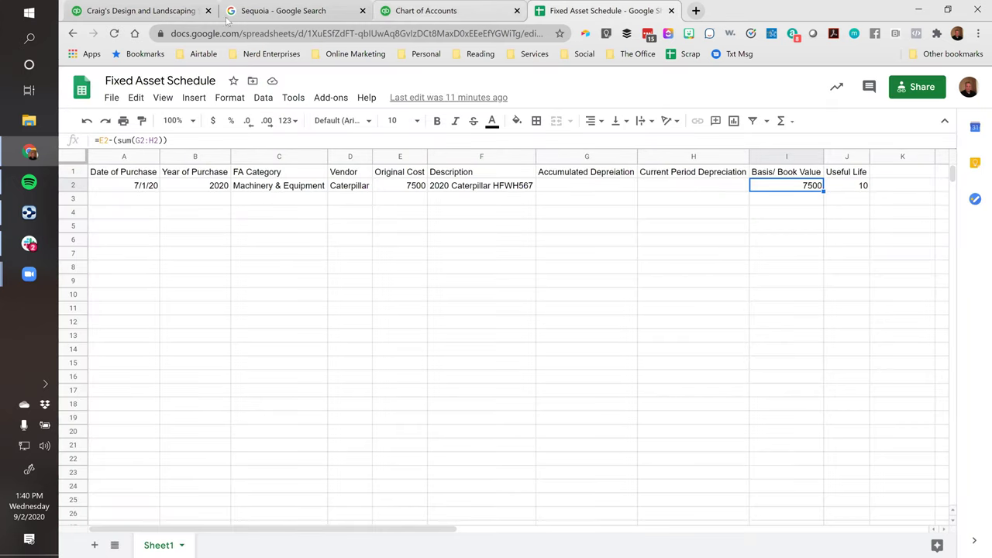
click(139, 11)
click(840, 288)
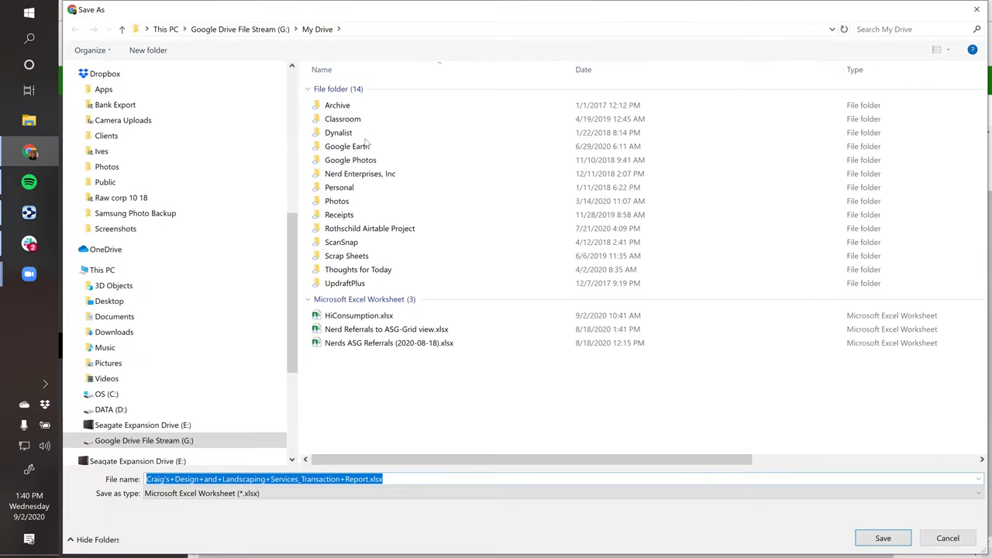
click(876, 540)
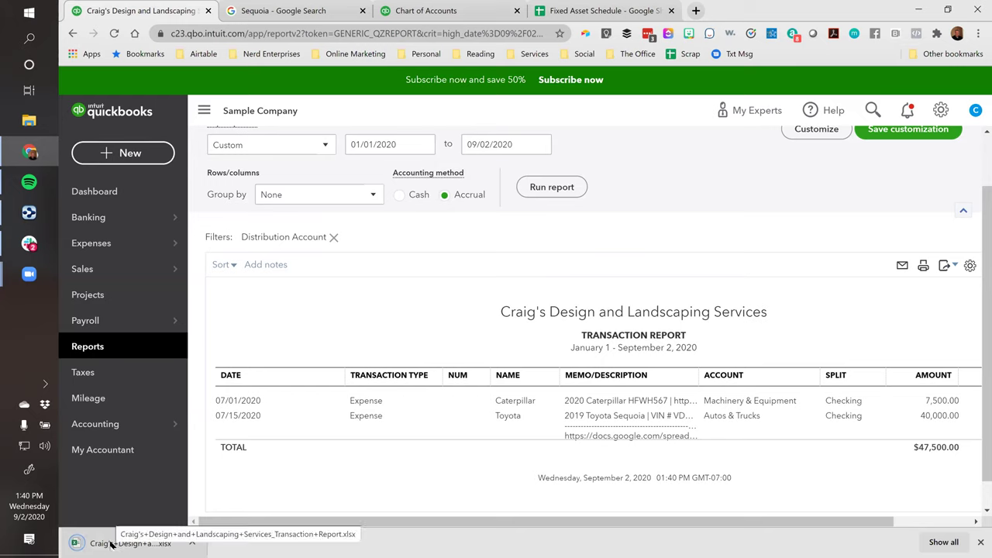
- Open the downloaded transaction report in Excel, maximize its window and enable editing
click(111, 543)
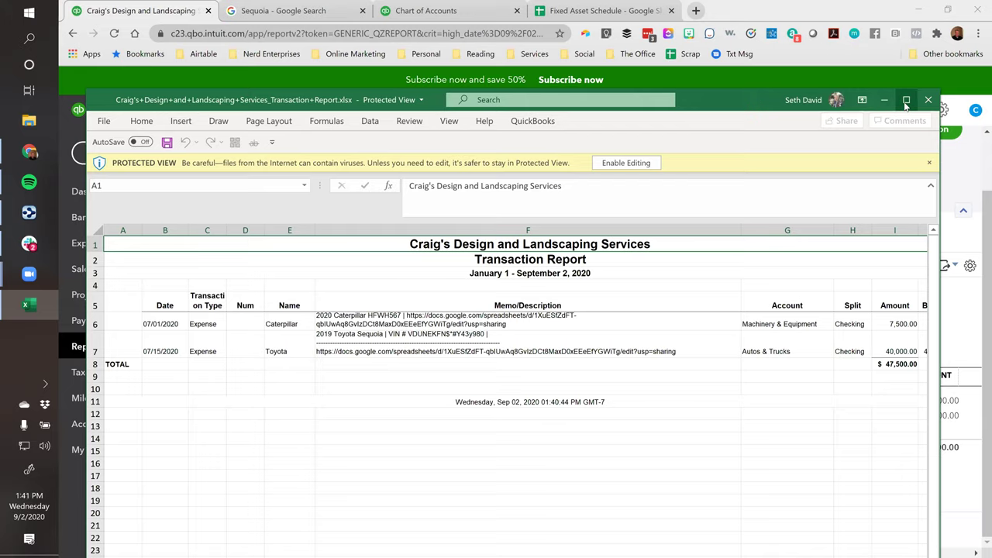
click(907, 107)
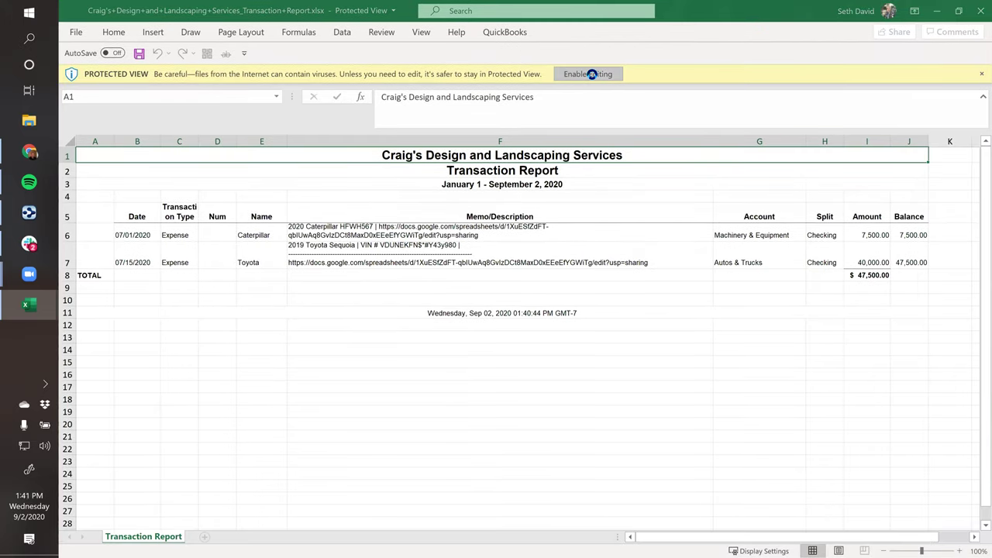
click(591, 75)
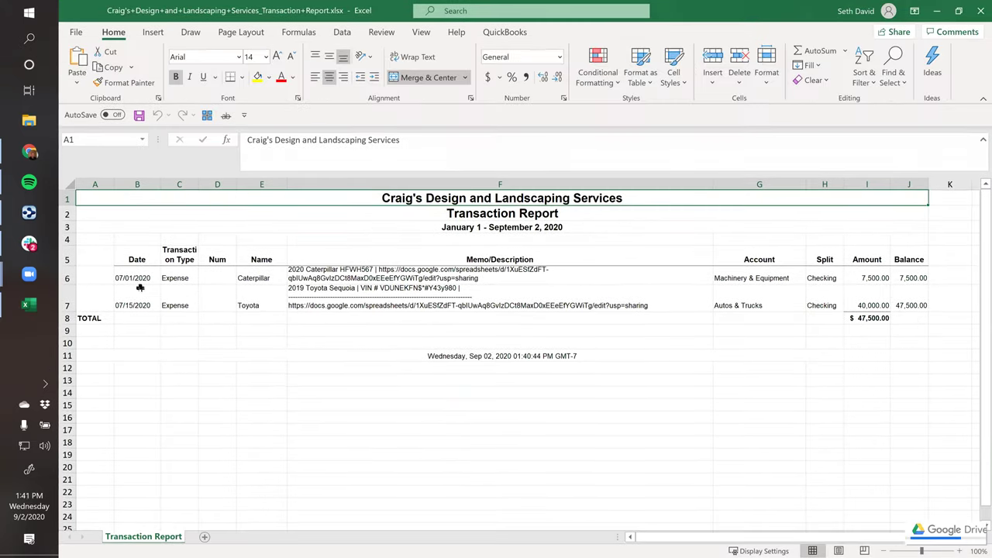
- Copy the Toyota expense's date from cell B7 of the exported report
click(166, 305)
key(Right)
key(Right)
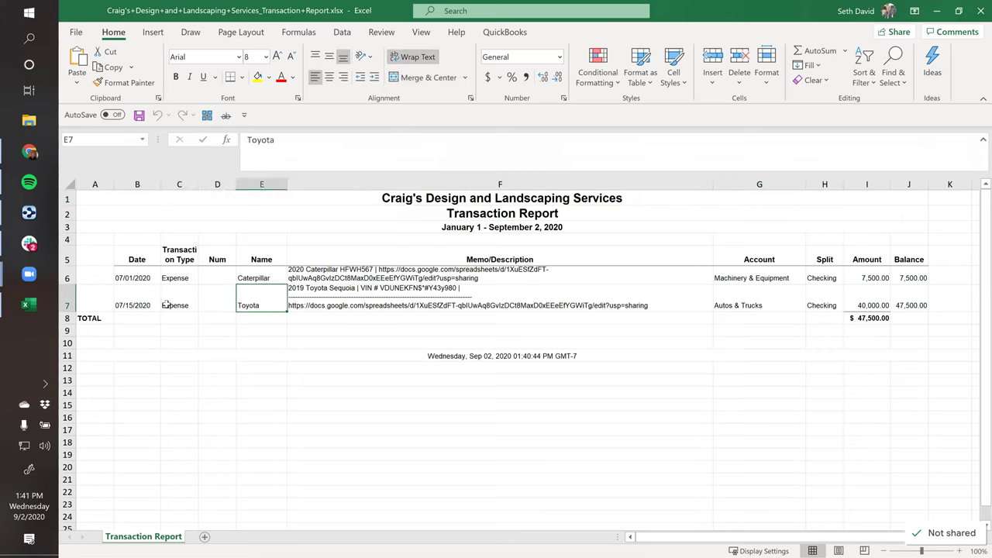
click(137, 302)
key(ctrl+c)
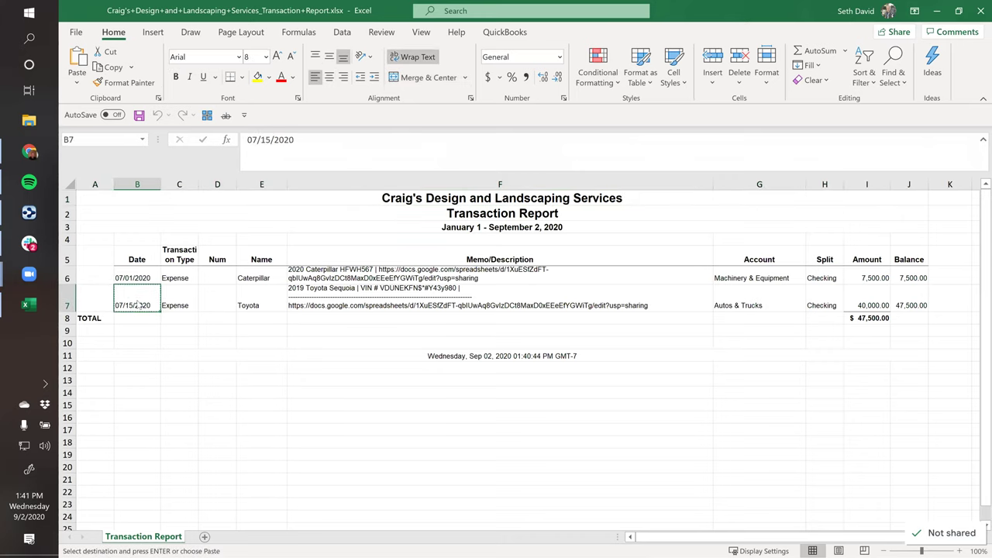
- In the Fixed Asset Schedule sheet in Chrome, paste the date 07/15/2020 as values only into A3 and fill B2 down to B3
key(alt+Tab)
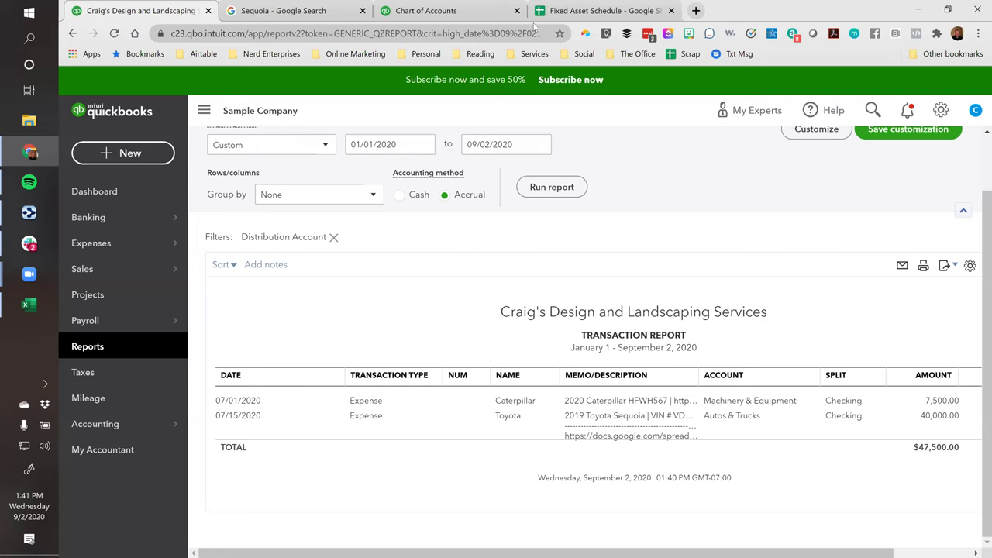
click(561, 13)
click(136, 199)
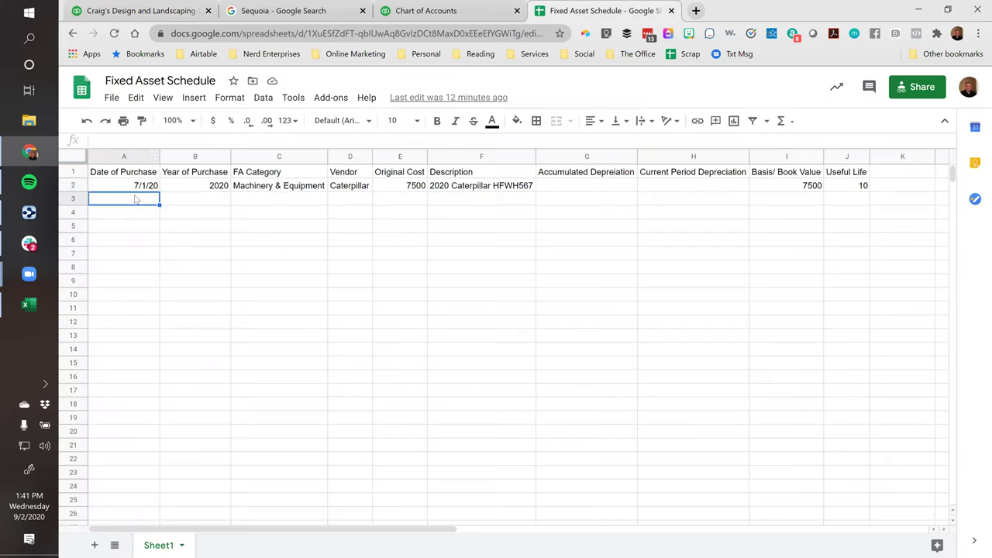
right_click(137, 199)
mouse_move(213, 180)
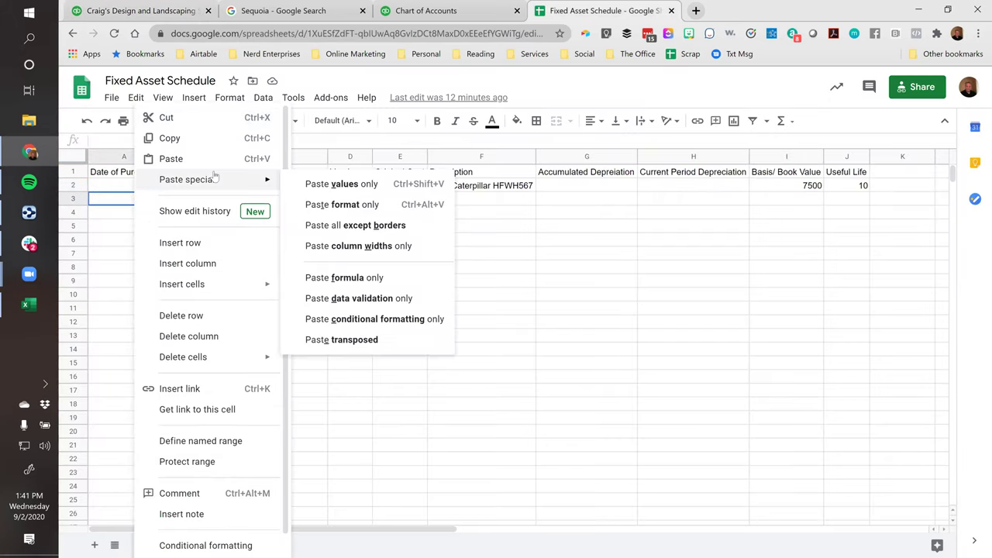
click(326, 183)
key(Tab)
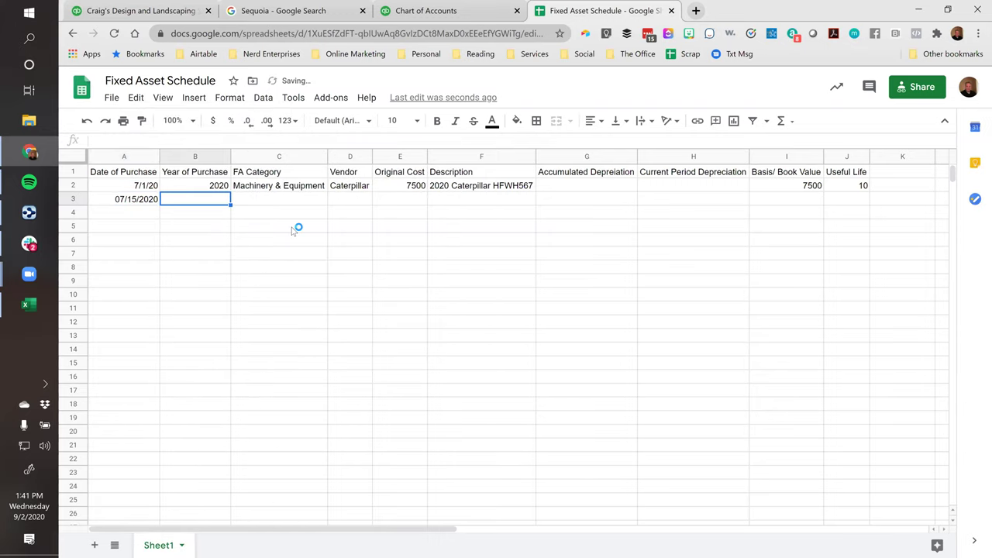
key(ctrl+d)
key(Tab)
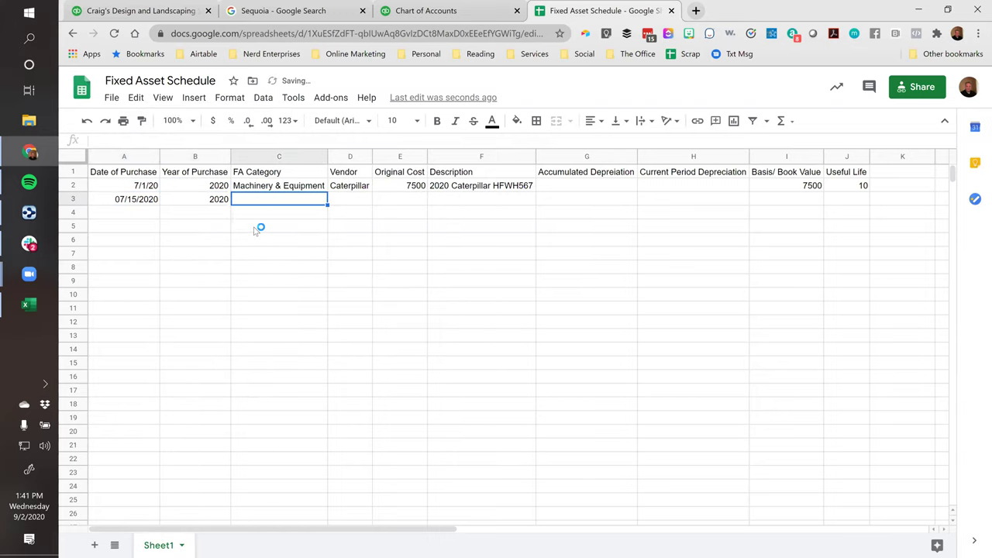
- Copy the Toyota expense's account, Autos & Trucks, from G7 of the Excel report and return to the Fixed Asset Schedule in Chrome
key(alt+Tab)
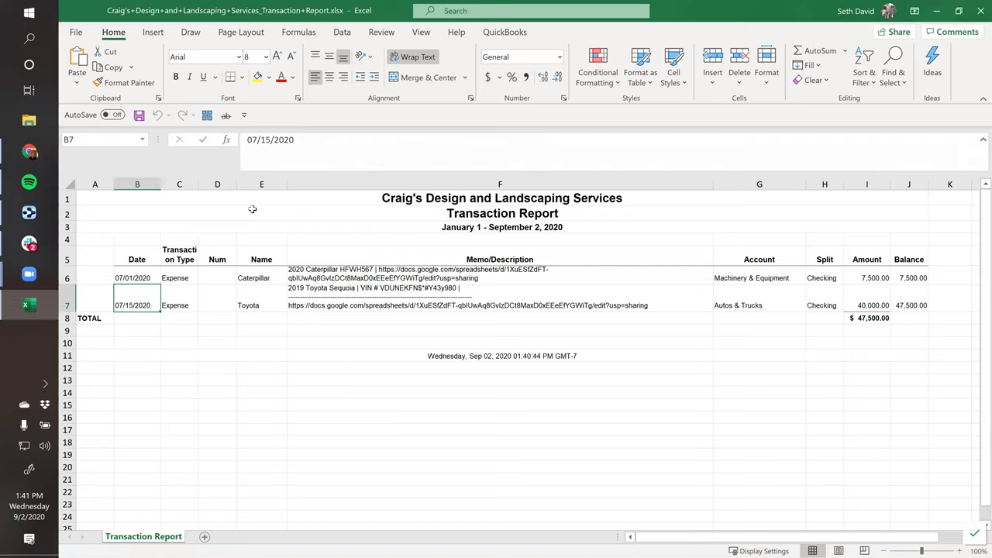
click(729, 305)
key(ctrl+c)
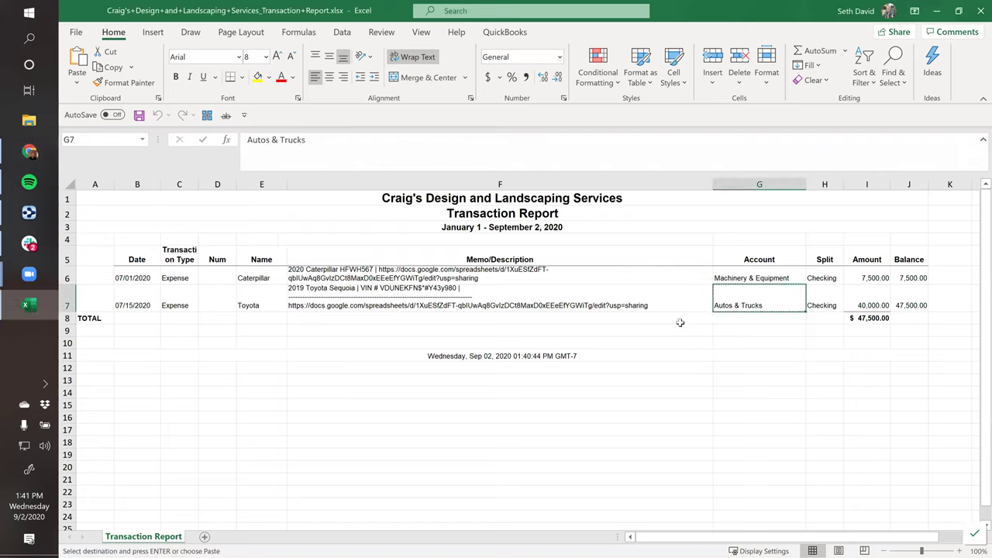
key(alt+Tab)
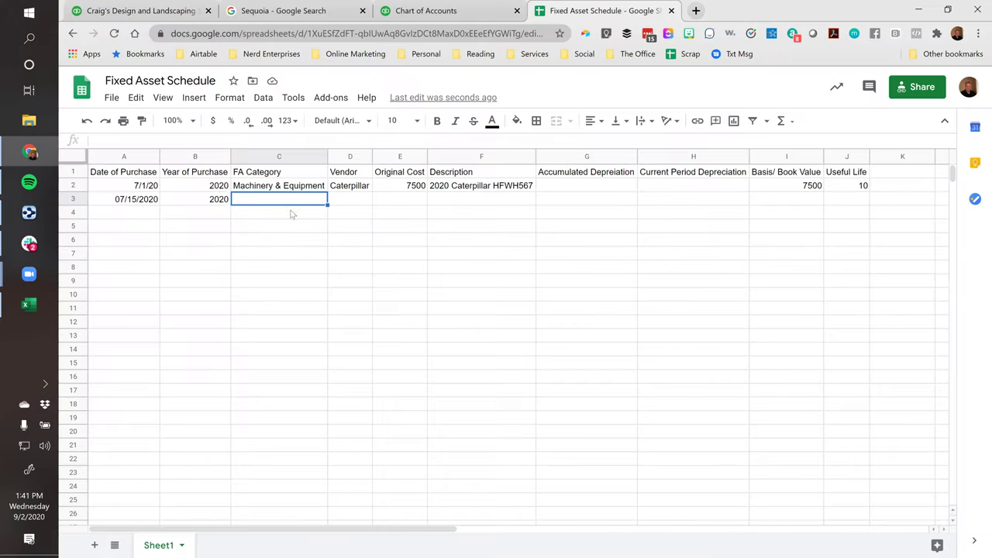
key(ctrl+v)
key(Tab)
click(283, 203)
key(ctrl+z)
- Paste the copied Autos & Trucks account as values only into the FA Category cell C3
right_click(260, 200)
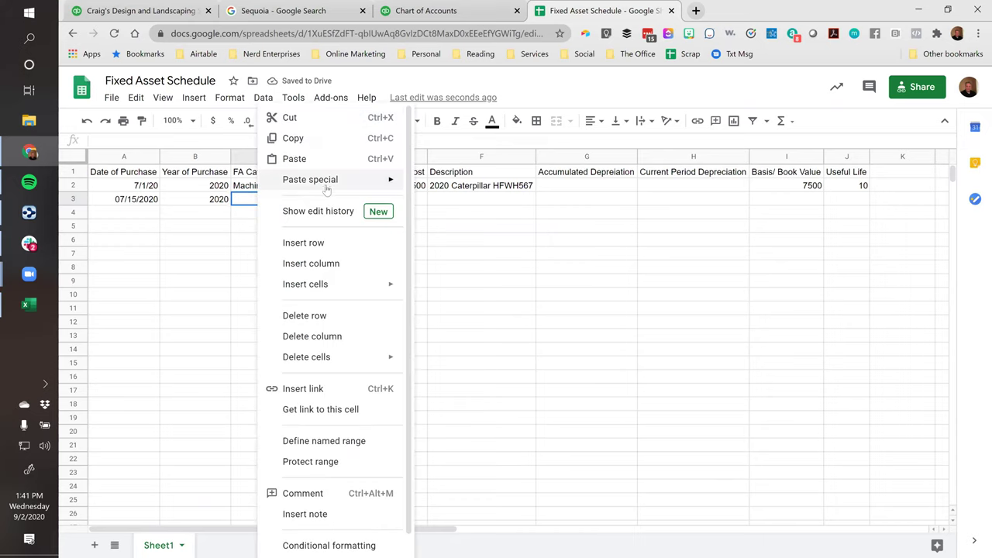
mouse_move(372, 179)
click(417, 186)
key(Tab)
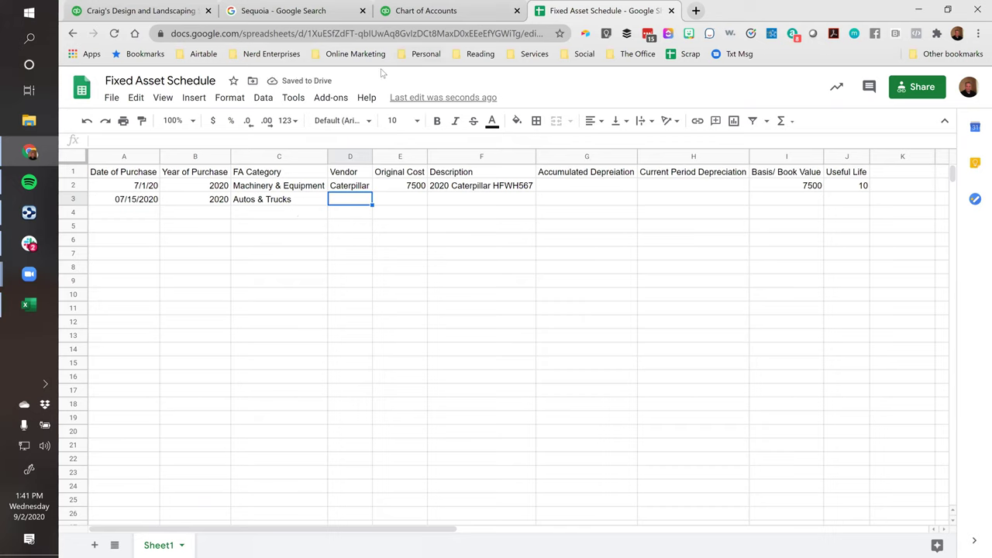
- Enter Toyota as the vendor and 40000 as the original cost in row 3
text(Toyota)
key(Tab)
text(40000)
key(Tab)
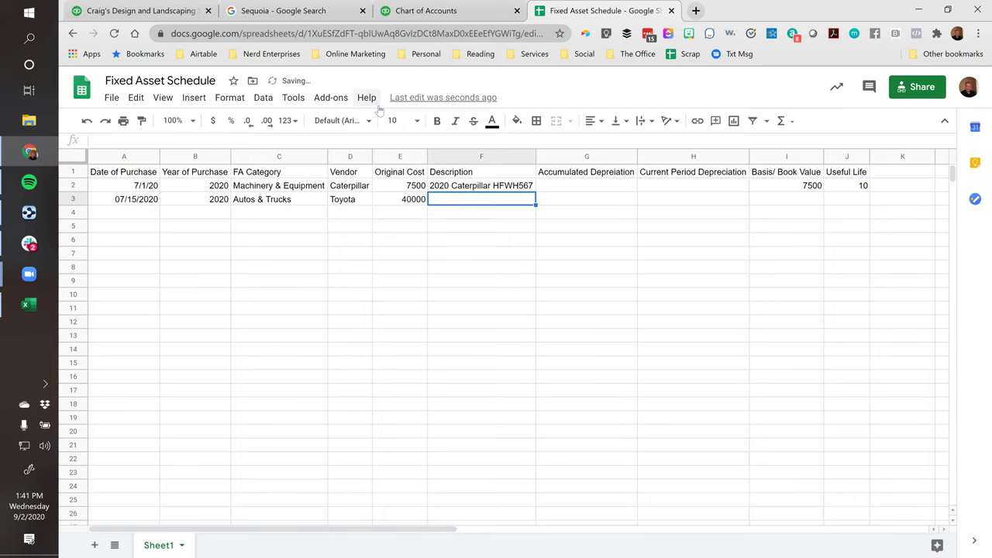
- Copy the Toyota expense's memo from F7 of the Excel report and paste it into the schedule's Description cell F3
key(alt+Tab)
key(Left)
key(ctrl+c)
key(alt+Tab)
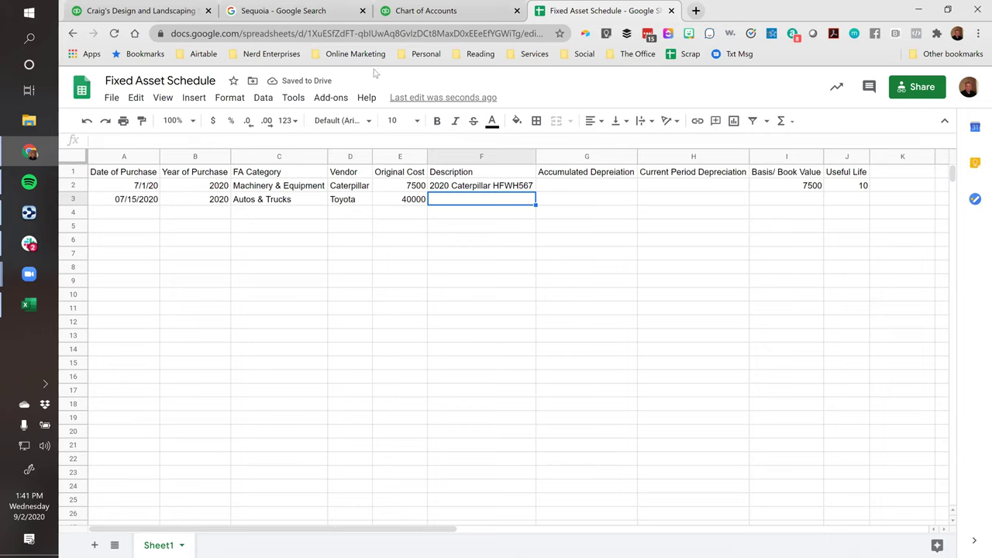
key(ctrl+v)
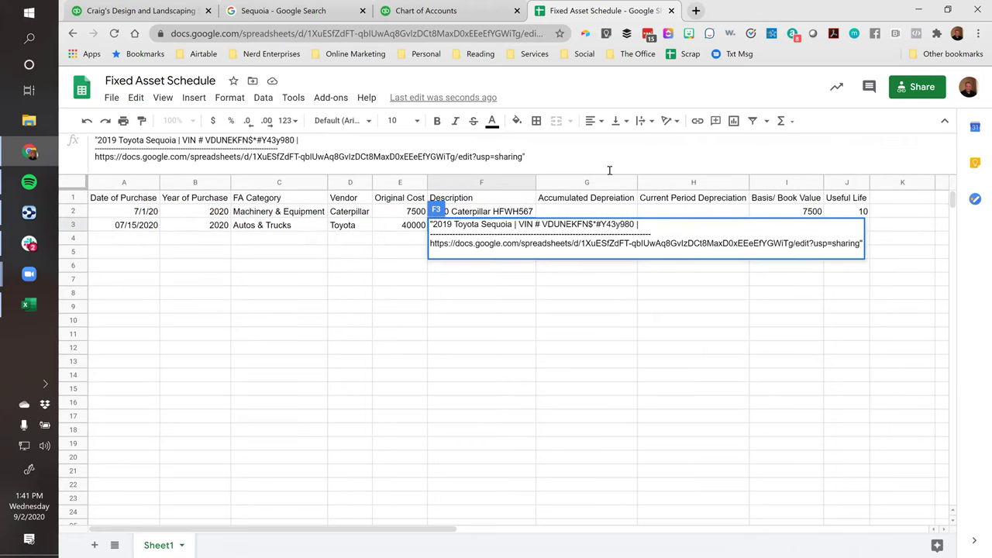
- Trim the F3 description to the vehicle name and VIN by deleting the document link, dashed line, trailing separator and opening quotation mark
triple_click(560, 156)
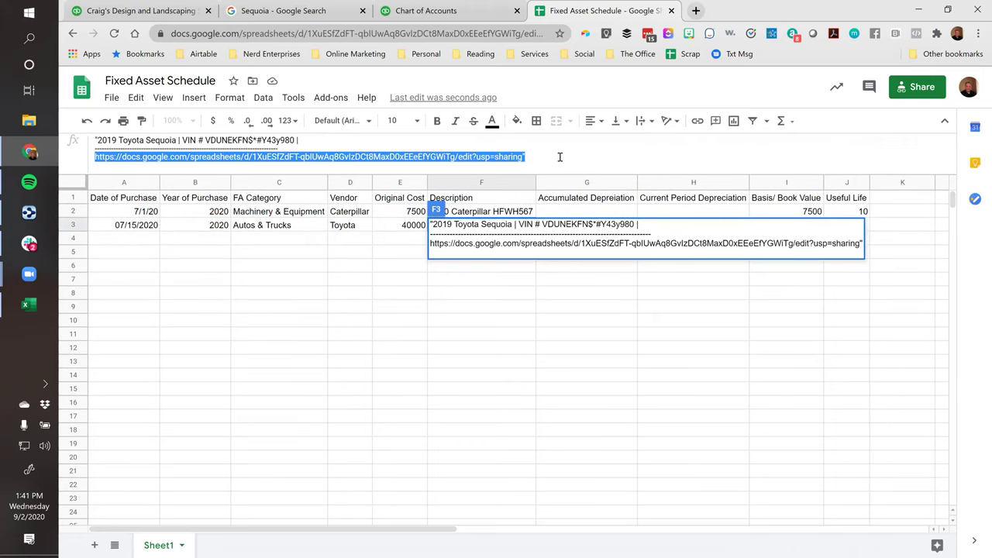
key(BackSpace)
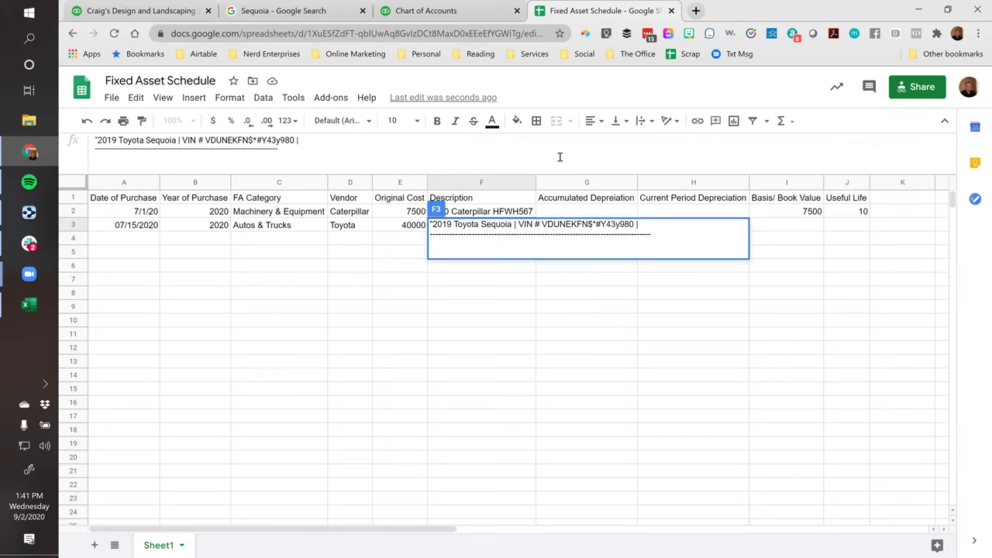
triple_click(559, 157)
key(BackSpace)
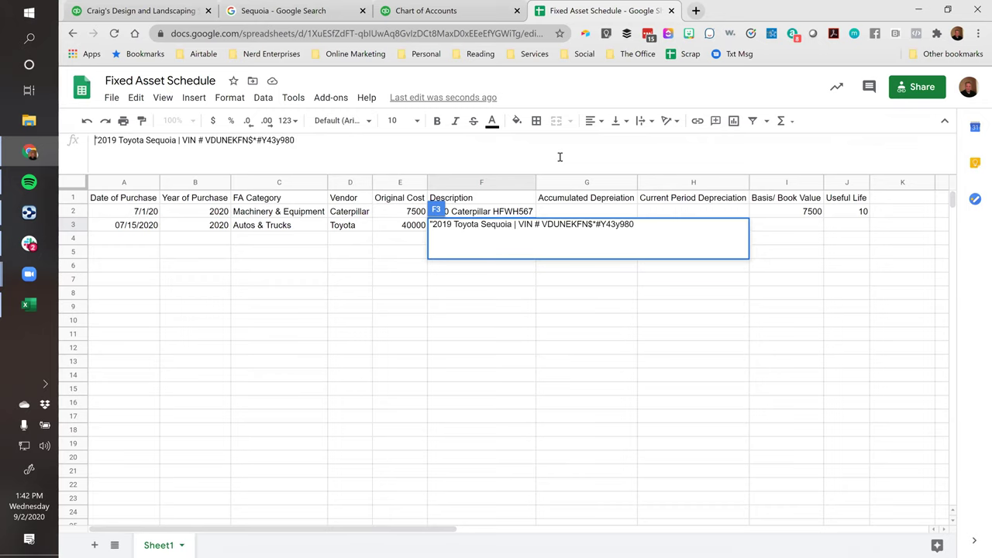
key(Tab)
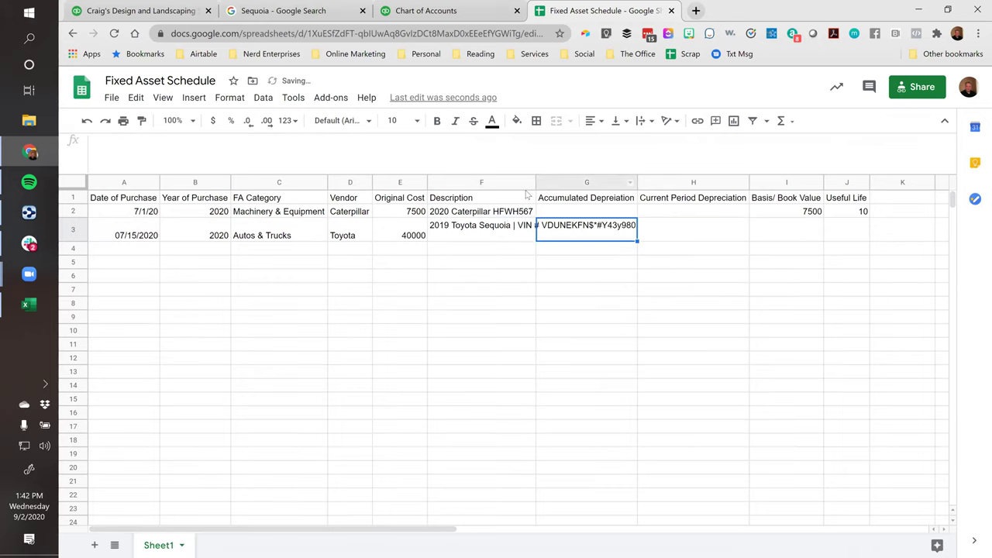
- Fit the Description column's width to its contents and remove the trailing blank line from the text in F3
double_click(544, 183)
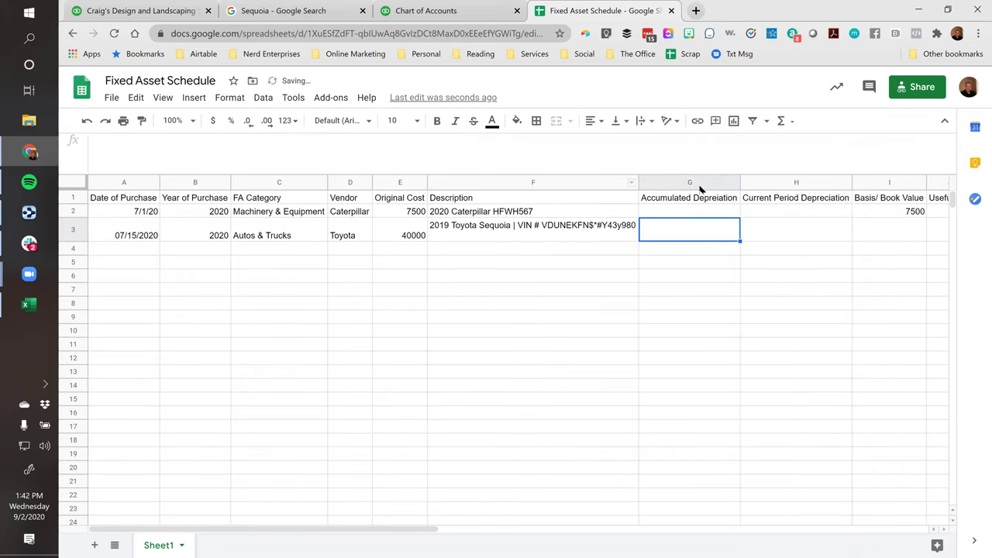
click(538, 239)
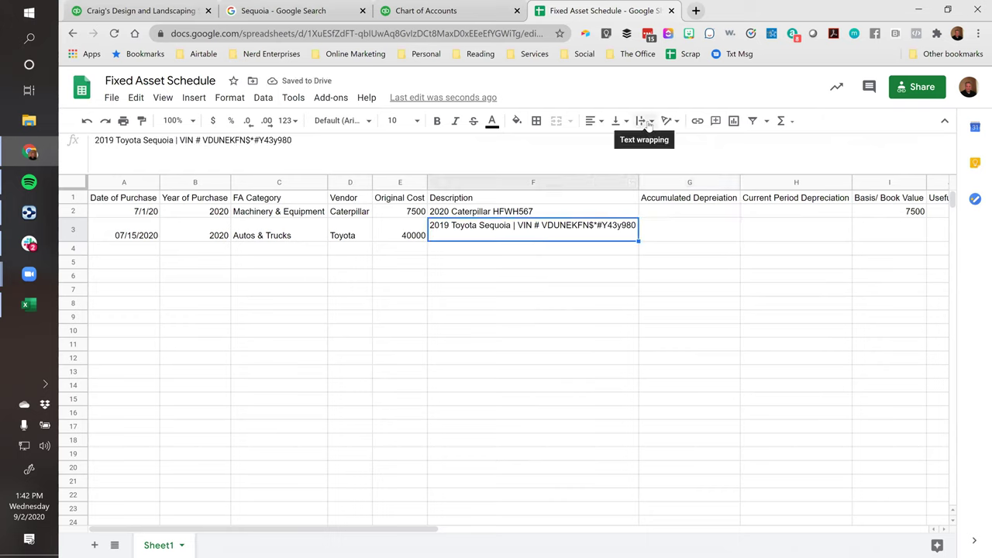
click(642, 122)
click(648, 144)
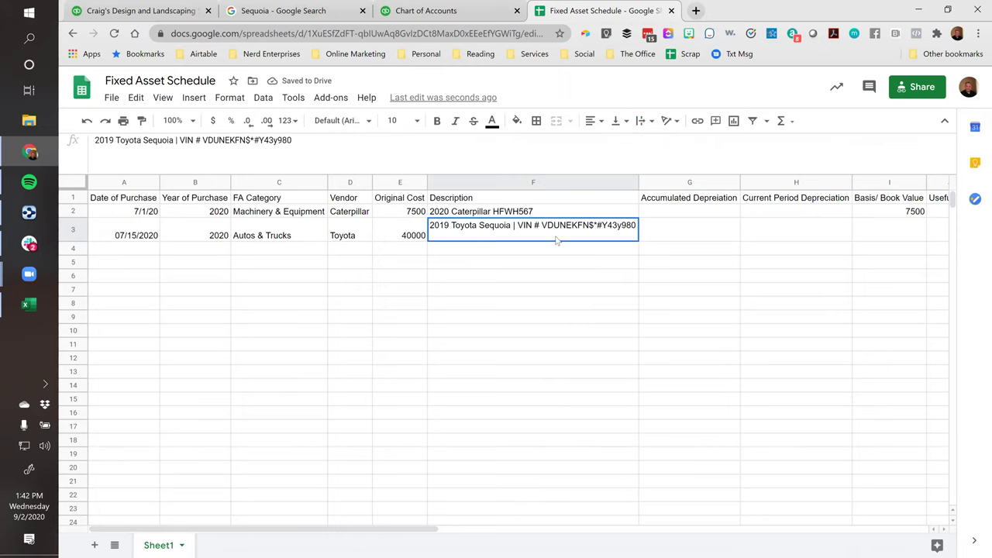
double_click(558, 235)
key(BackSpace)
key(Tab)
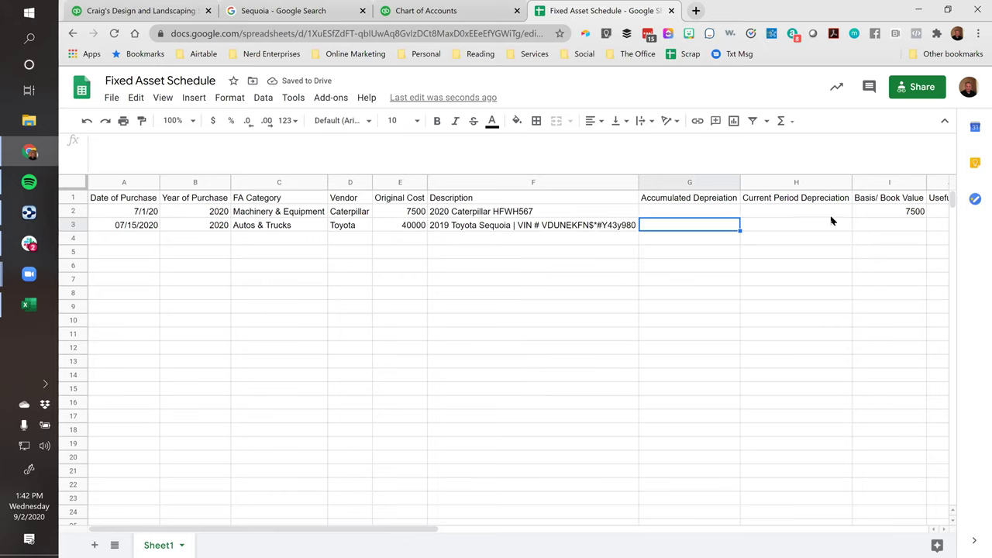
- Copy the Basis/Book Value formula from I2 to I3
click(874, 215)
key(ctrl+c)
click(874, 226)
key(ctrl+v)
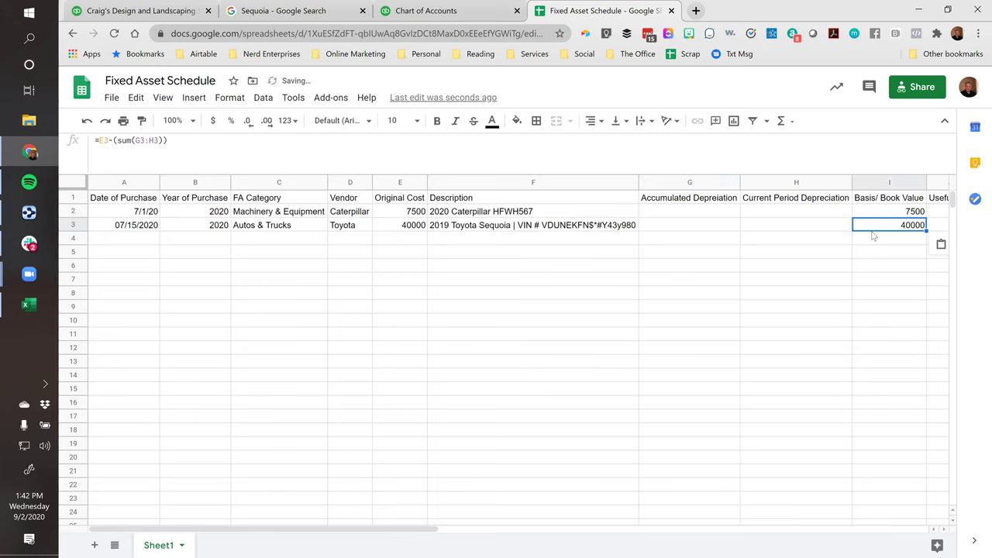
- Enter a useful life of 5 for the Toyota in J3
key(Tab)
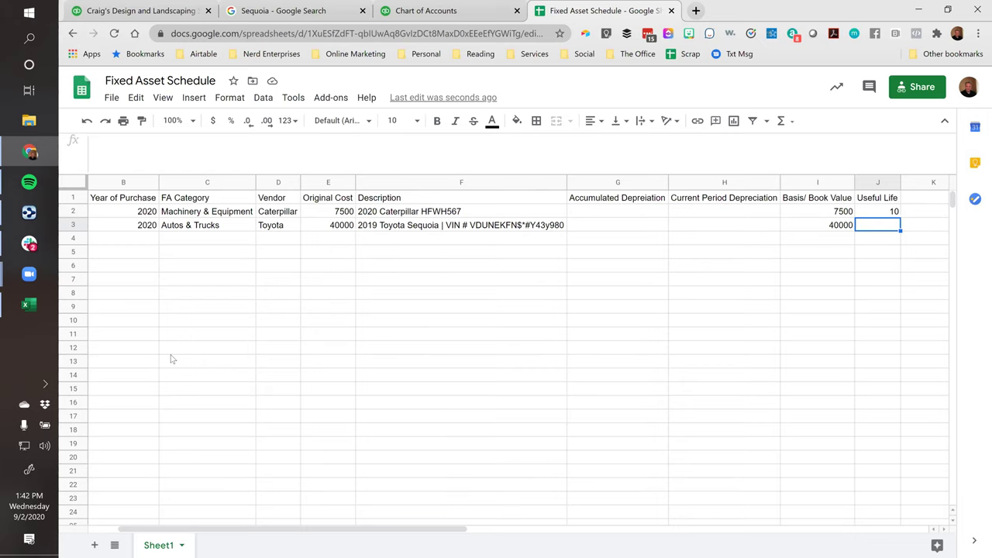
text(5)
key(Return)
- Format the Date of Purchase cells A2:A24 with the 09/26/08 date format
key(Home)
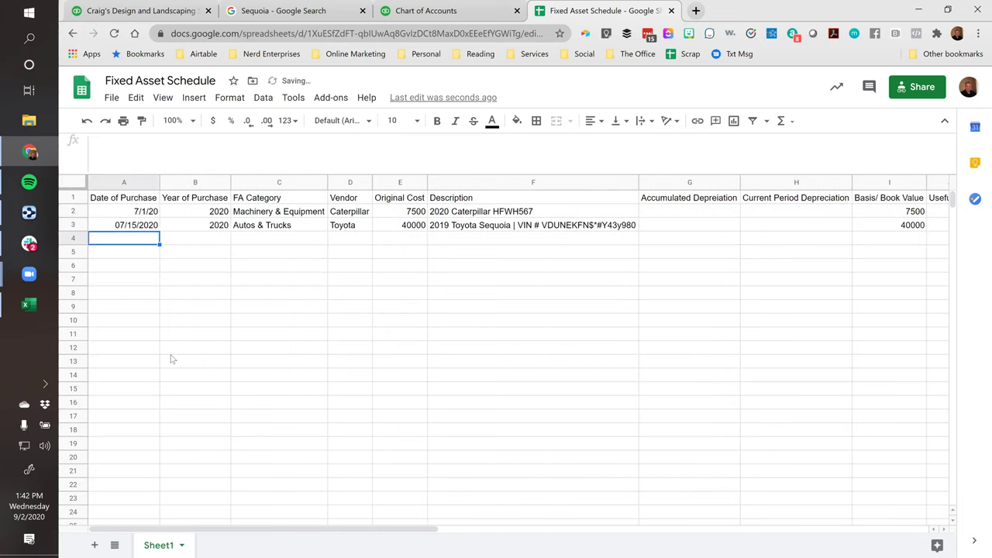
key(Up)
key(Up)
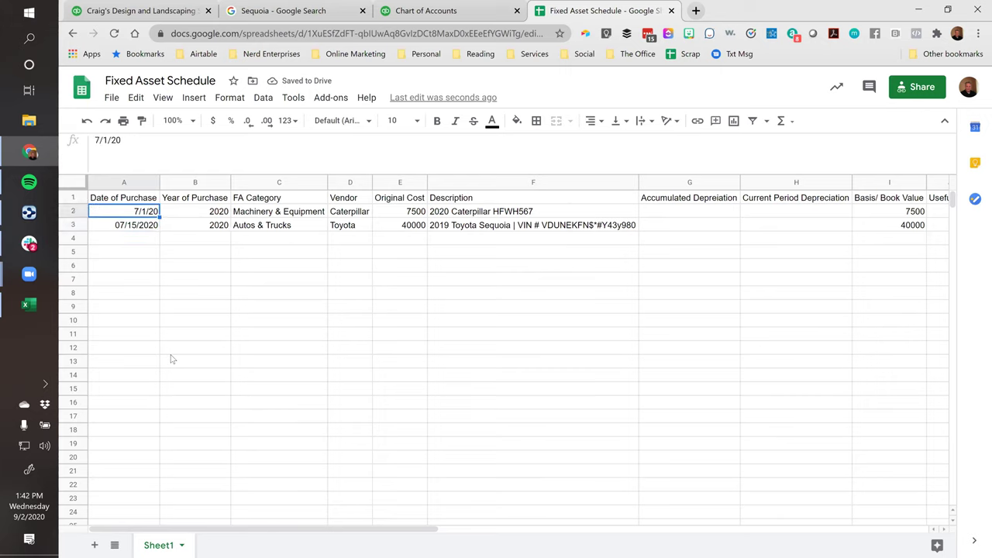
key(shift+Down)
key(shift+Down)
key(shift+Down)
key(shift+Down)
key(shift+Down)
key(shift+Down)
key(shift+Down)
key(shift+Down)
key(shift+Down)
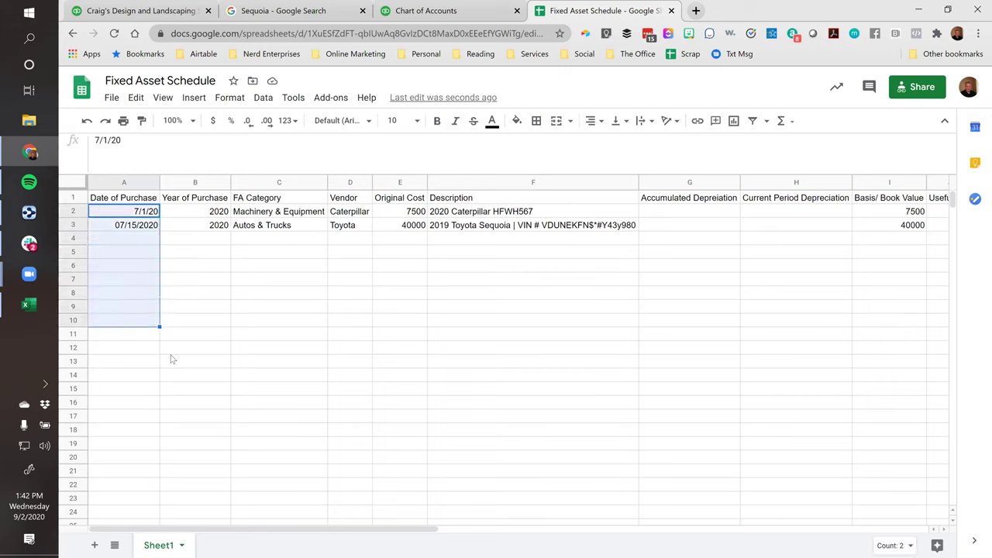
key(shift+Down)
key(shift+Down)
key(shift+Down)
key(shift+Down)
key(shift+Down)
key(shift+Down)
key(shift+Down)
key(shift+Down)
key(shift+Down)
key(shift+Down)
key(shift+Down)
key(shift+Down)
key(shift+Down)
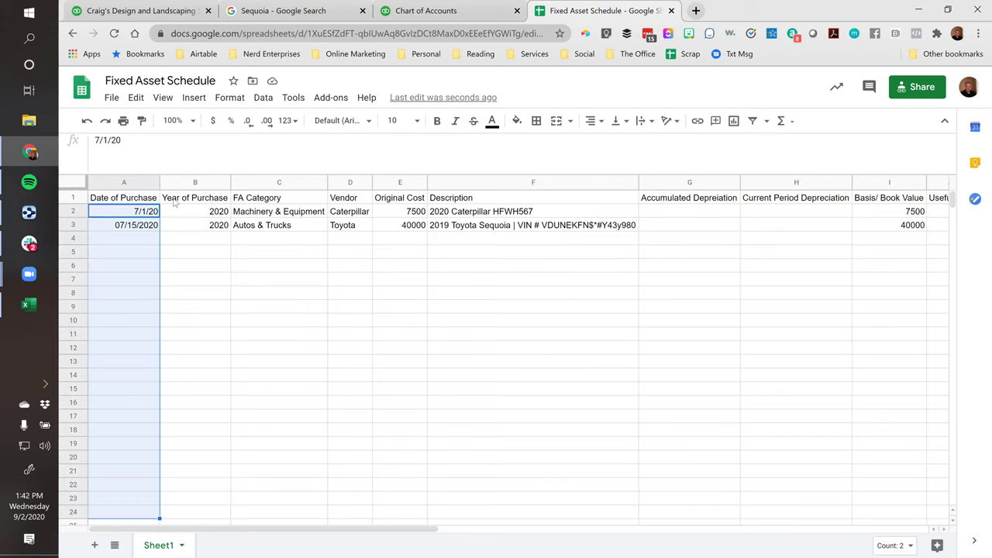
click(231, 97)
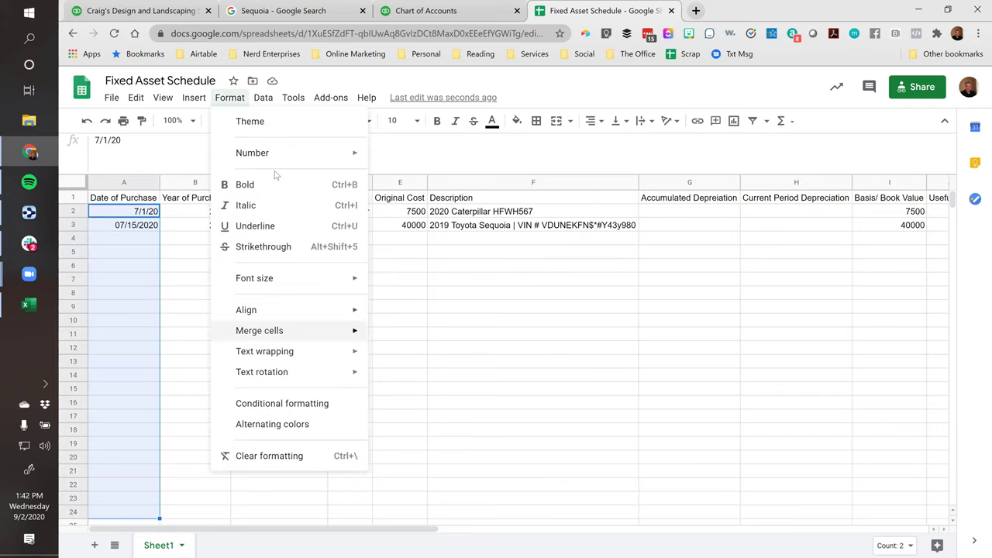
mouse_move(271, 161)
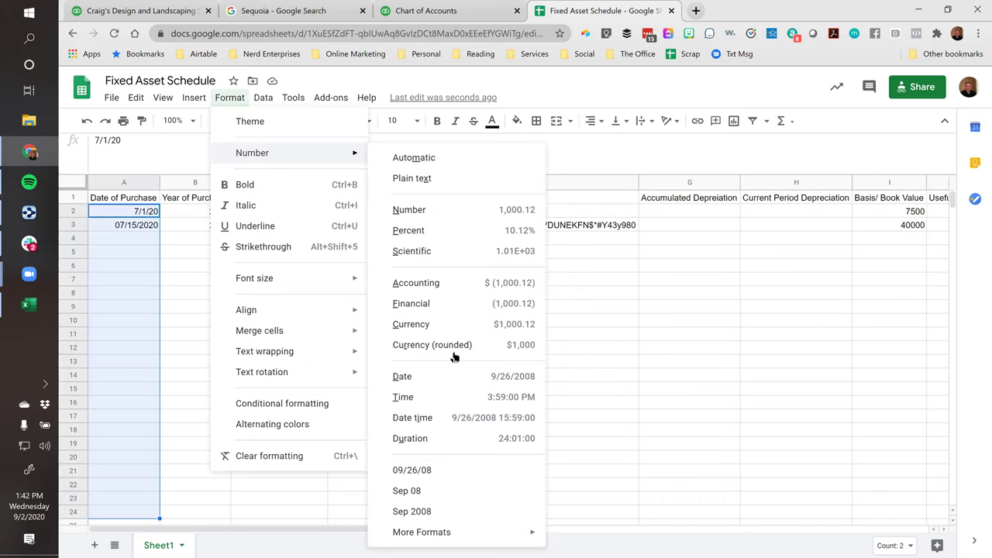
click(413, 473)
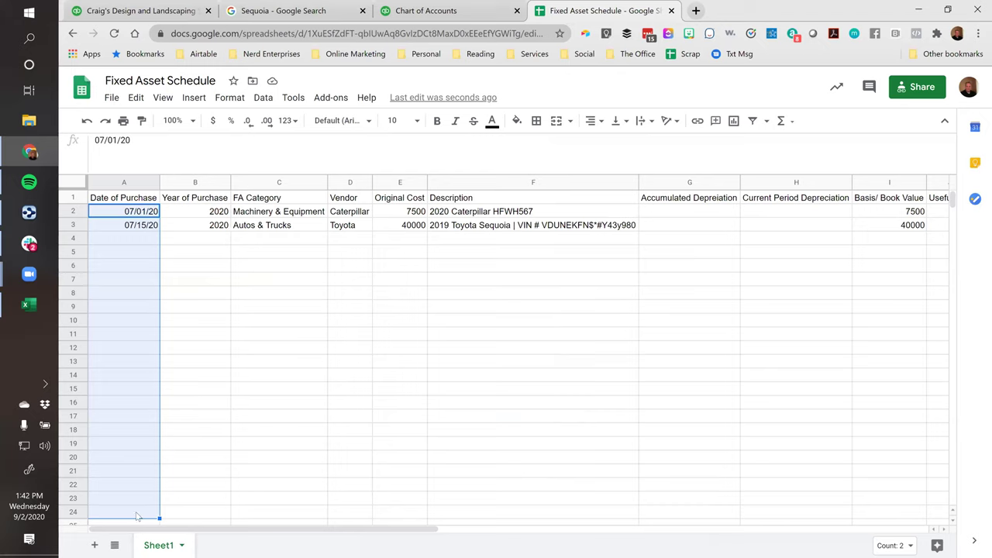
- Add data validation to A2:A24 requiring a valid date, with a warning shown on invalid data
click(265, 98)
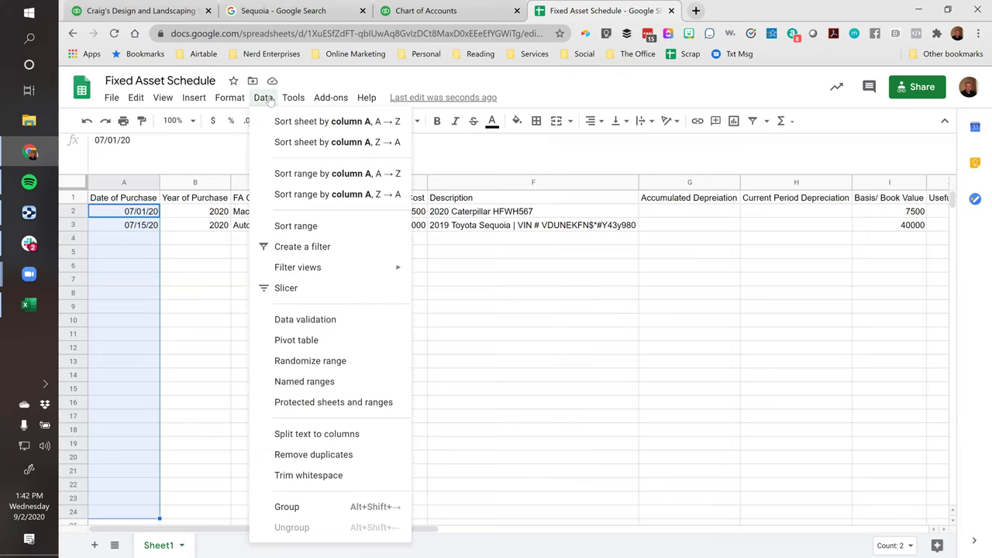
click(305, 319)
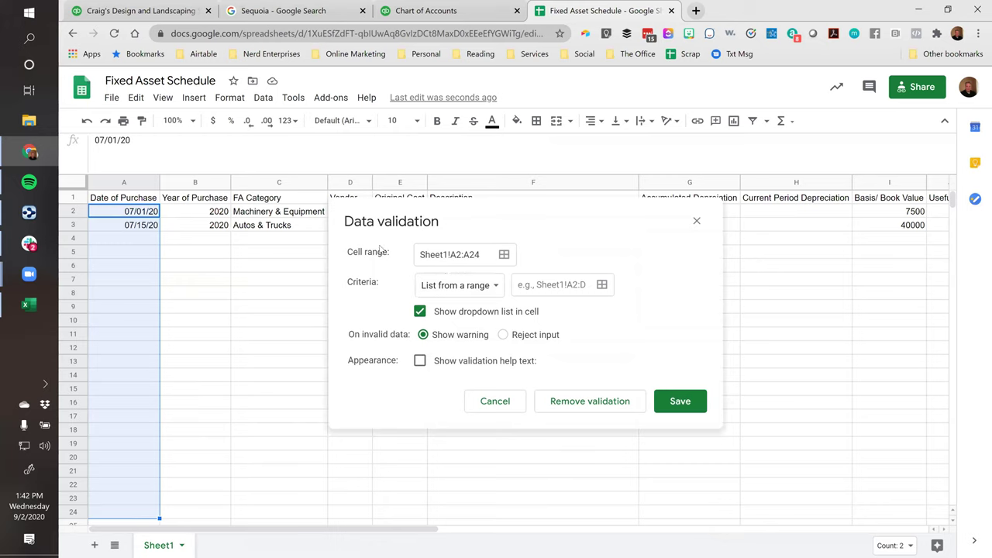
click(455, 287)
click(450, 371)
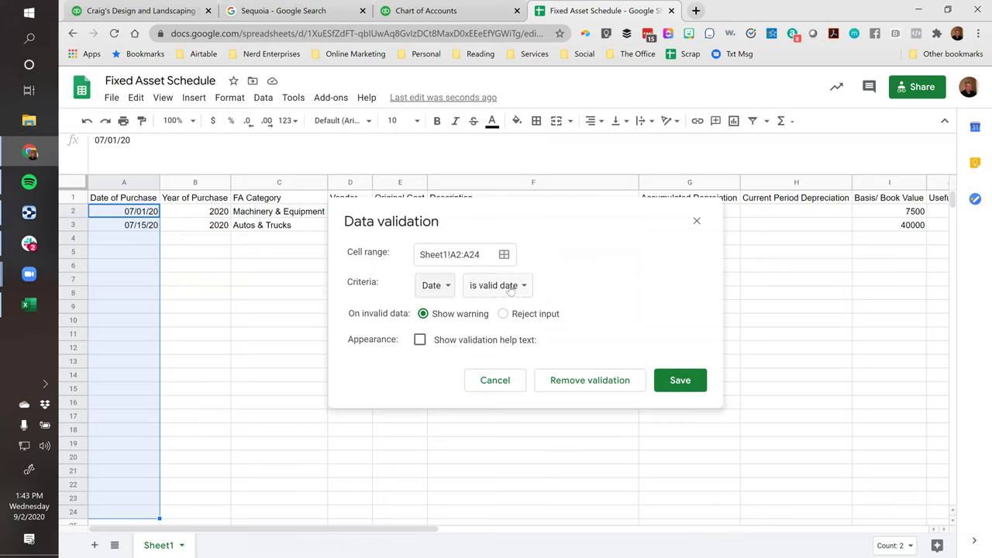
click(679, 380)
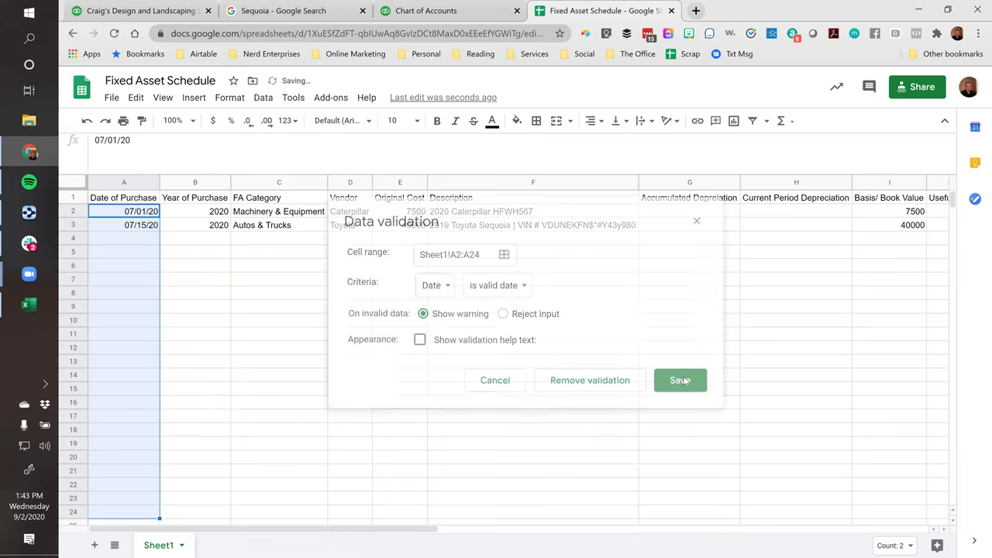
- Check the date picker in Date of Purchase cells A4 and A3 without changing any date
click(144, 241)
double_click(136, 241)
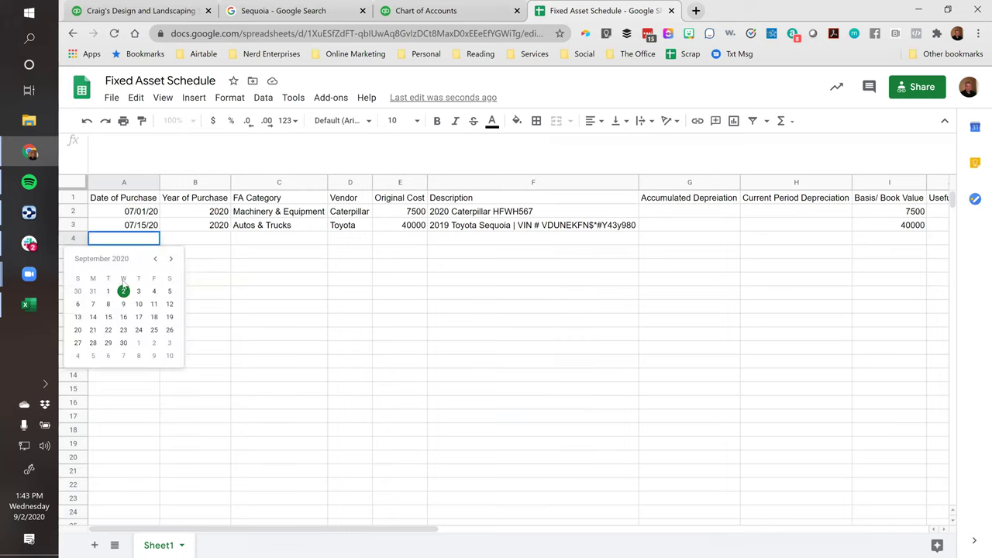
key(Tab)
click(141, 239)
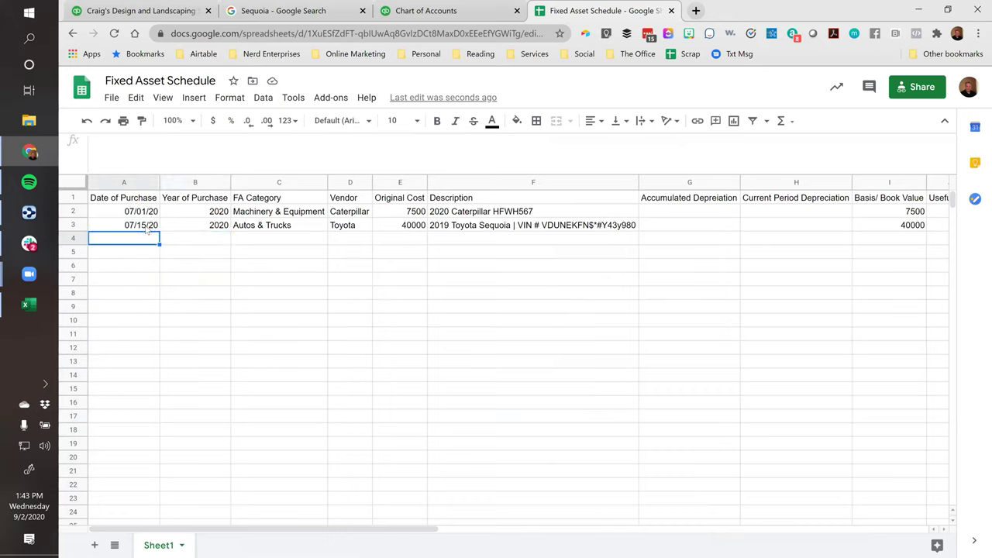
double_click(146, 226)
click(266, 242)
click(128, 238)
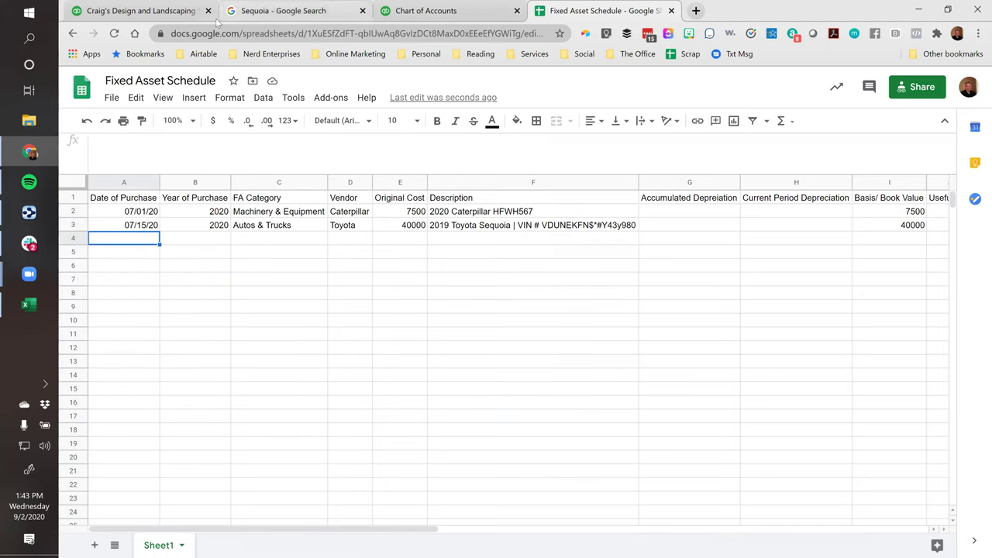
- Switch to the QuickBooks transaction report and widen its Memo/Description column
click(116, 10)
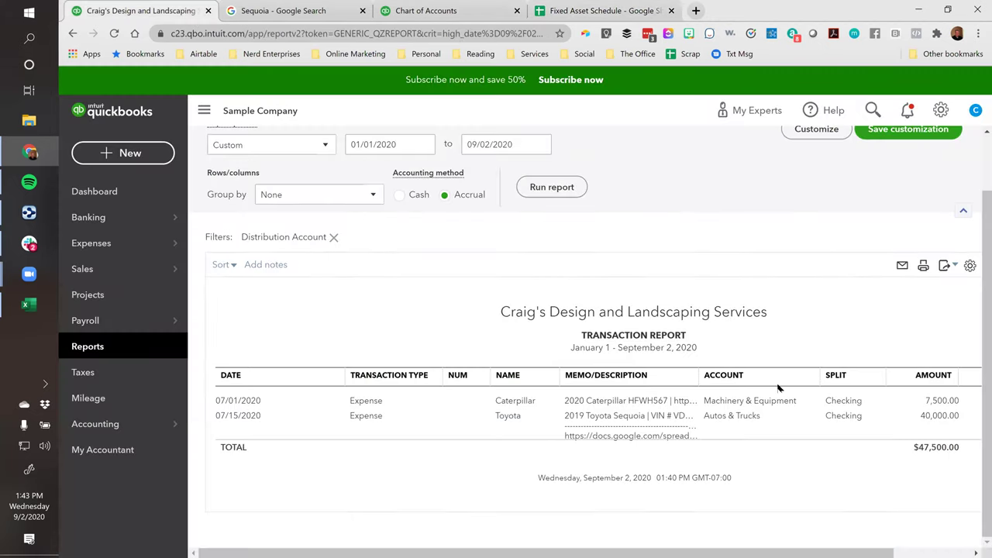
drag(700, 375, 763, 377)
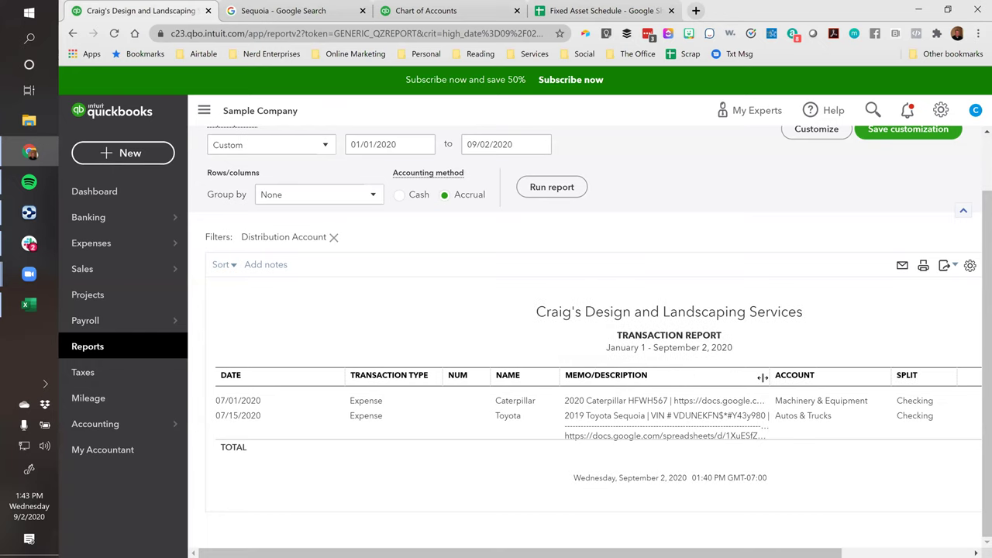
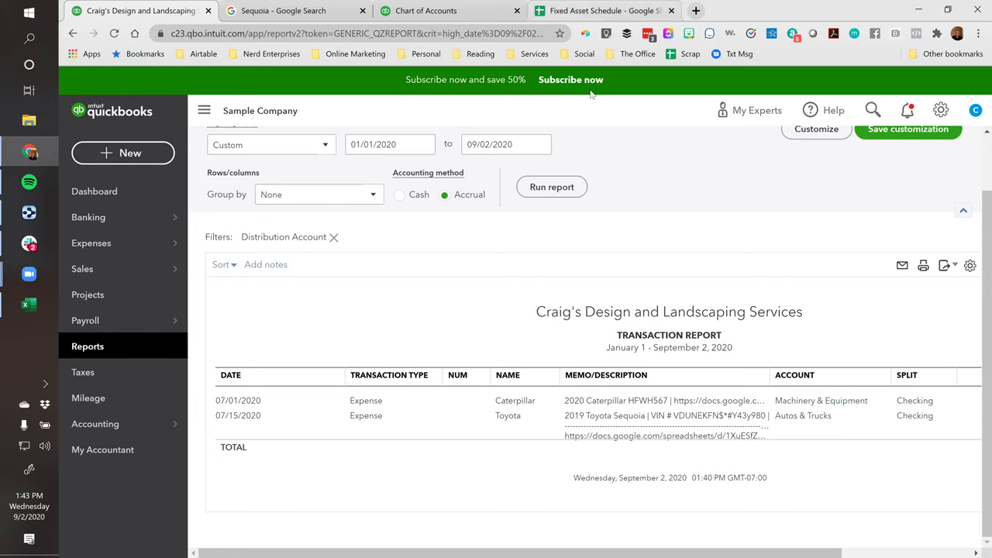
- Compare the asset entries and depreciation columns in the Fixed Asset Schedule with the QuickBooks transaction report
click(573, 11)
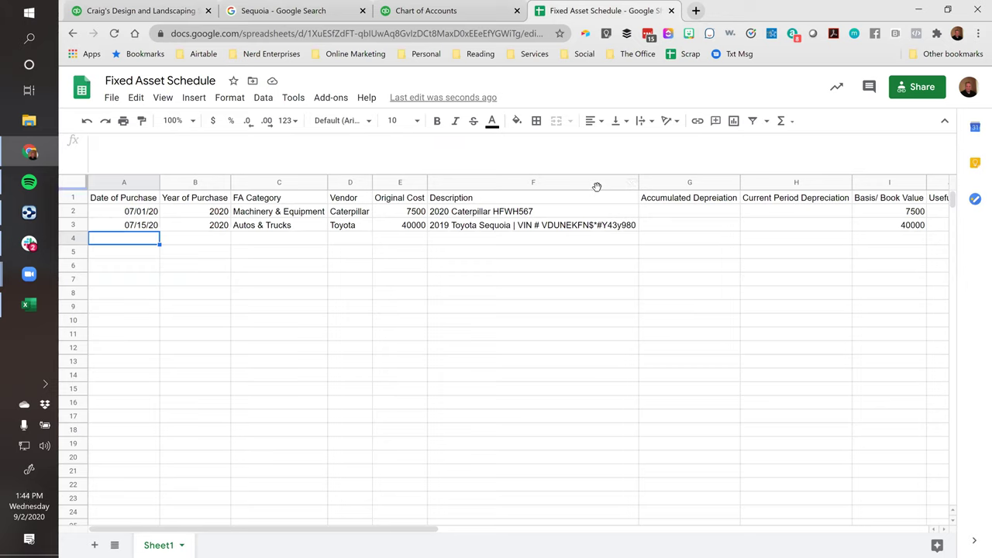
click(777, 211)
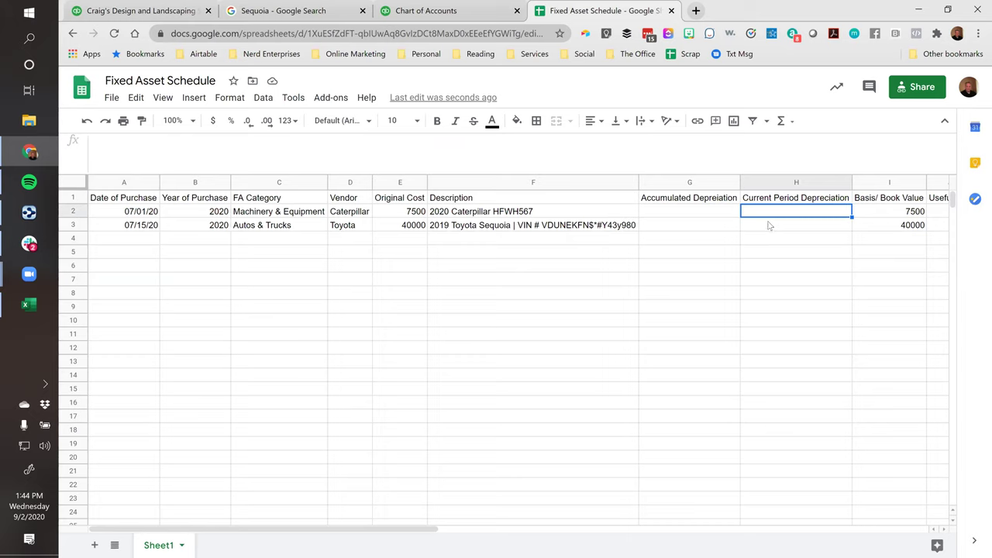
click(288, 215)
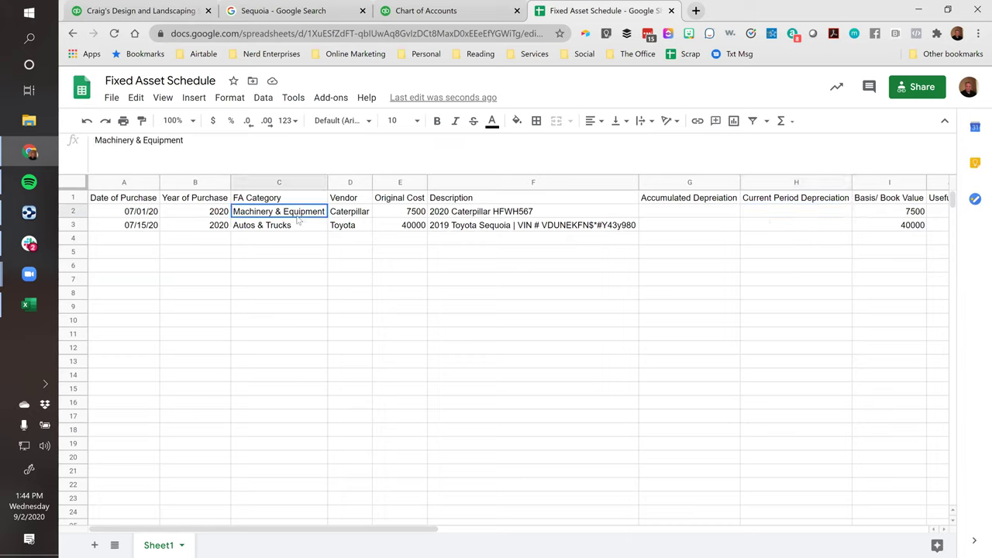
click(792, 213)
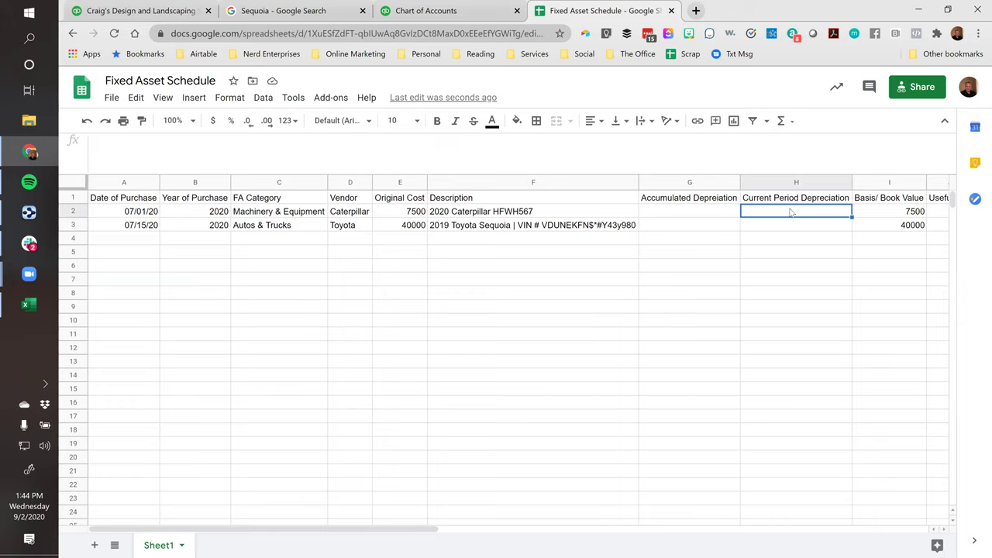
click(167, 14)
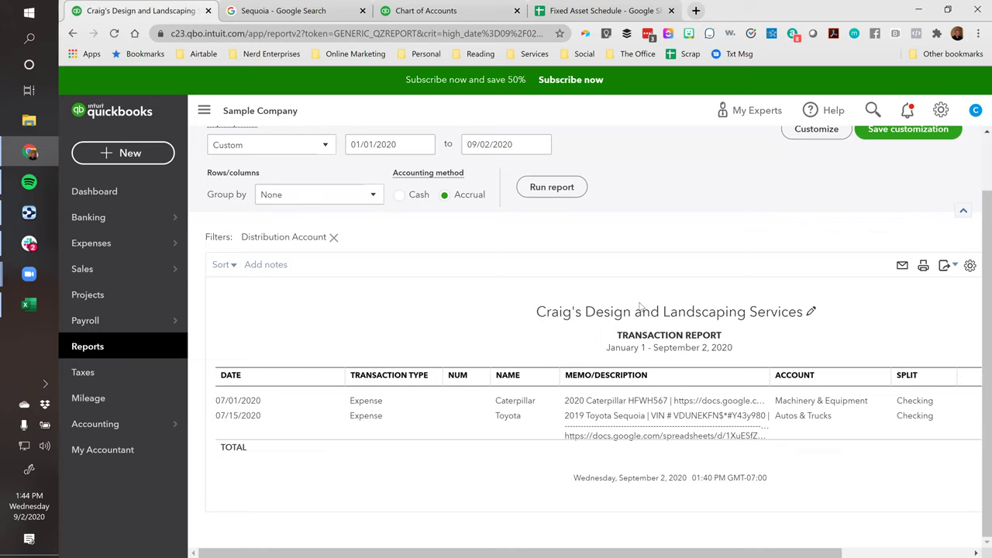
click(587, 12)
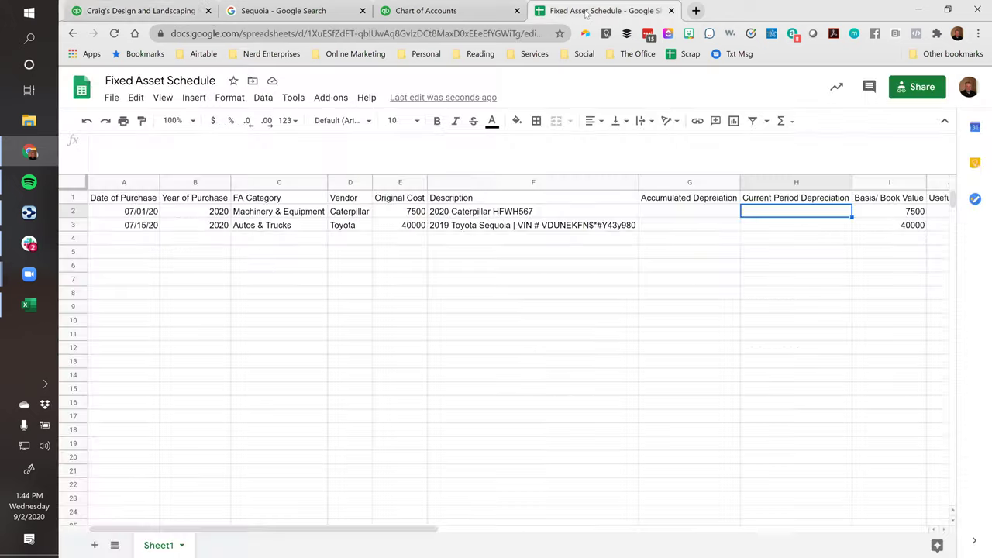
click(95, 215)
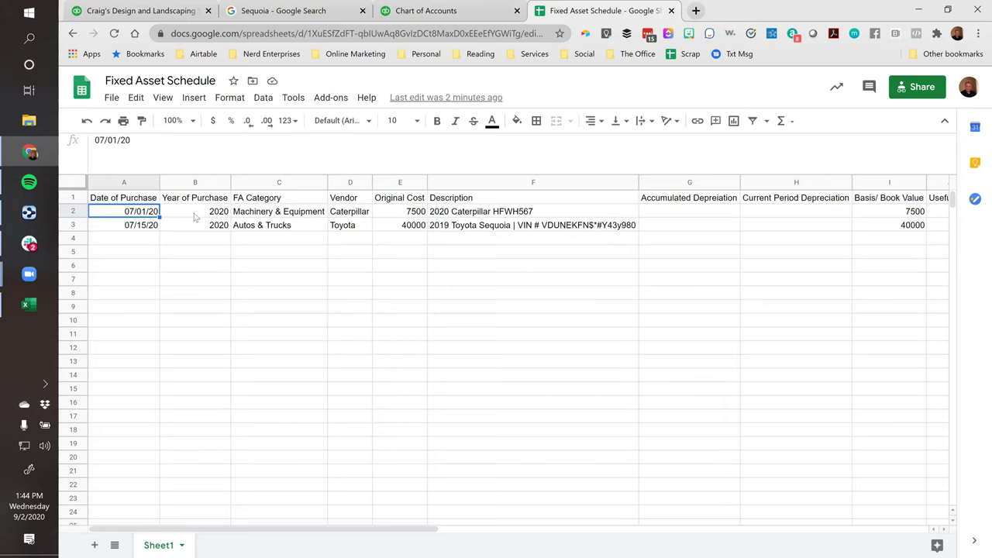
click(276, 213)
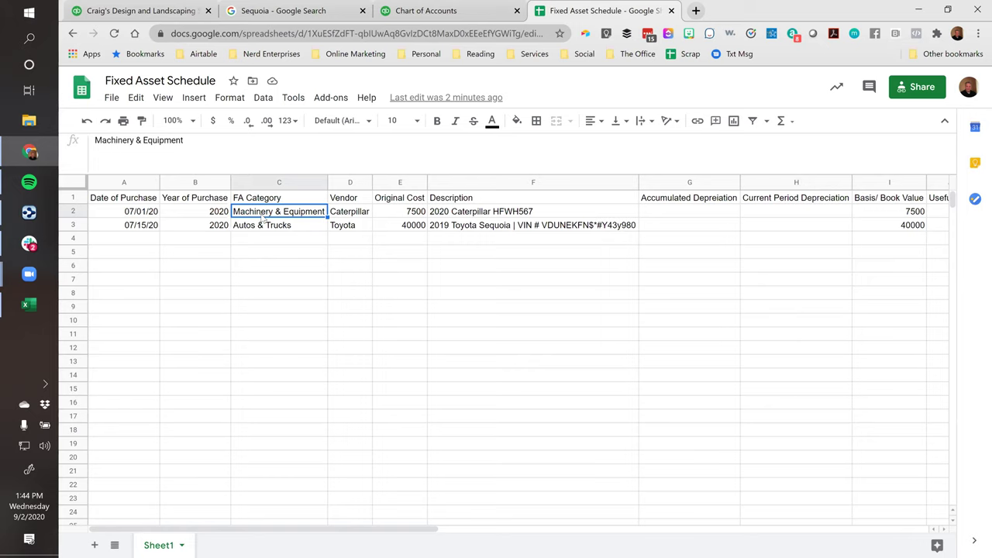
click(274, 244)
click(126, 243)
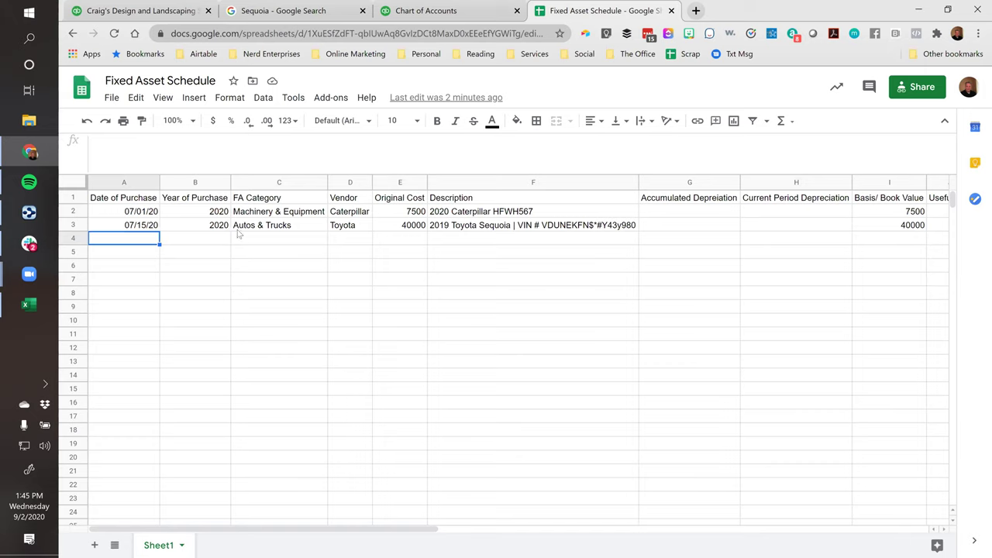
click(487, 227)
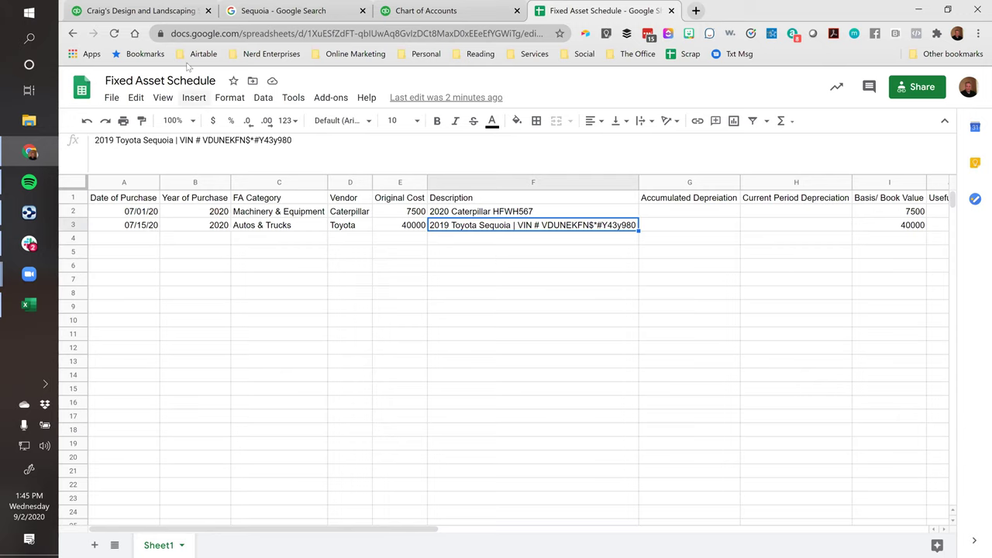
click(148, 11)
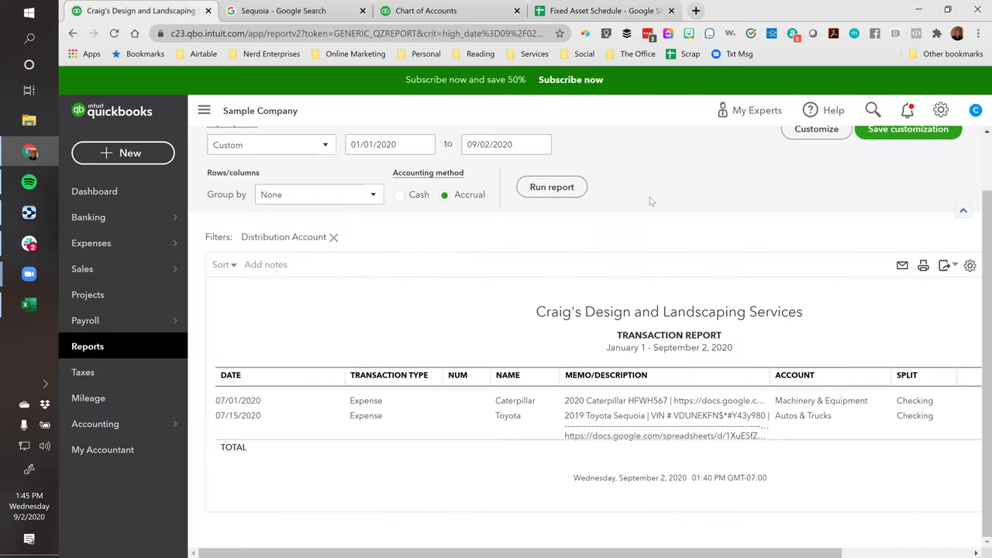
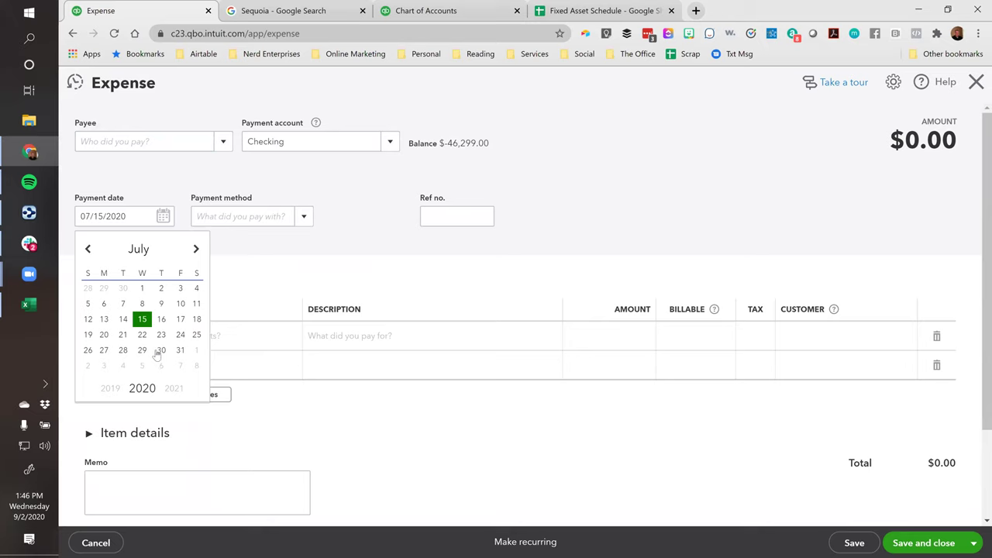
- Set Toyota as the payee of the 07/30/2020 expense and prefill it from the vendor's last expense
click(132, 141)
text(toy)
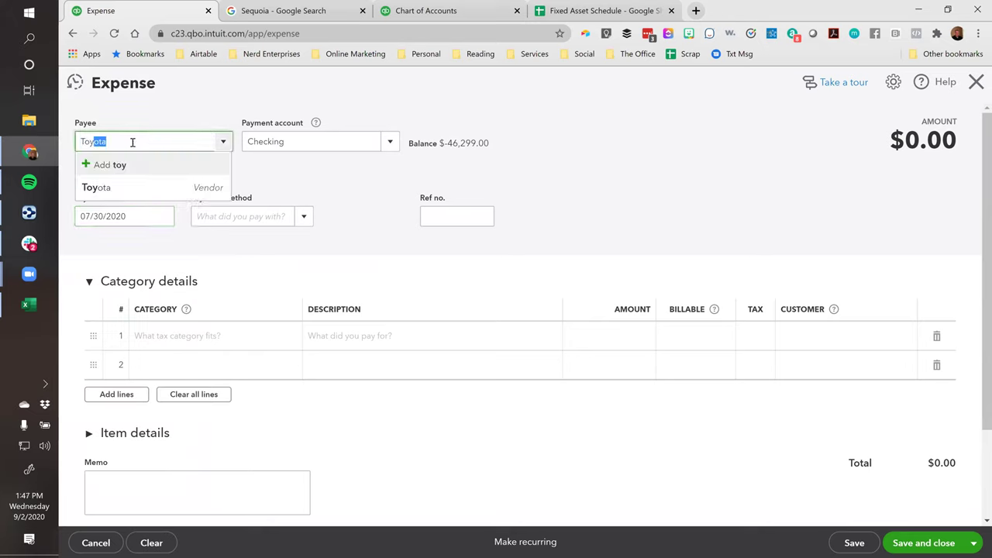
click(120, 188)
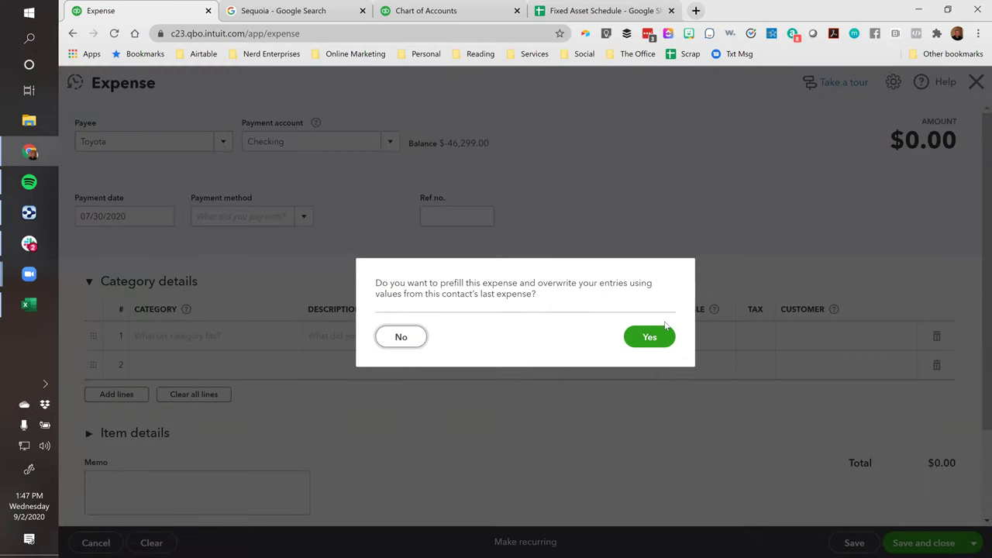
click(640, 338)
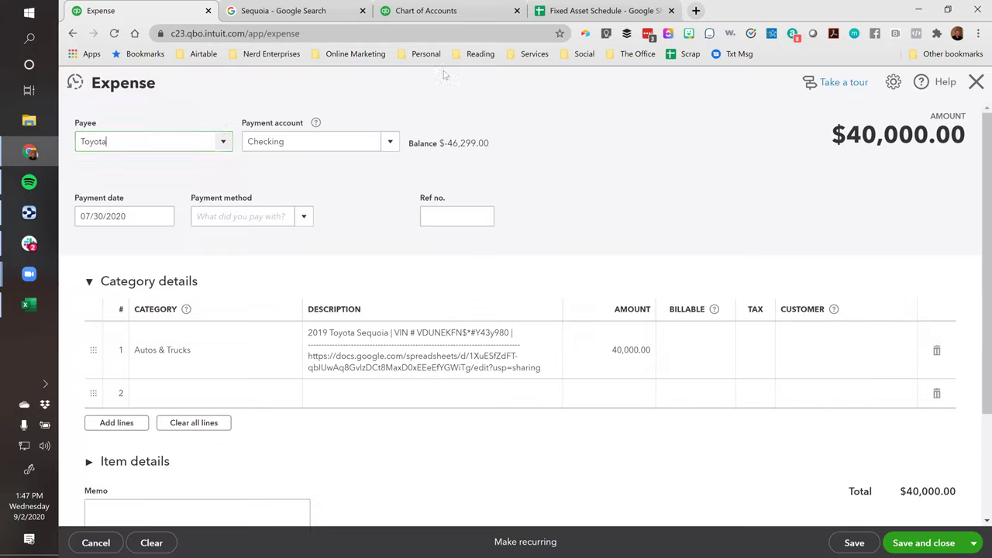
- Change the Sequoia's model year to 2020 in the expense line's description
click(591, 16)
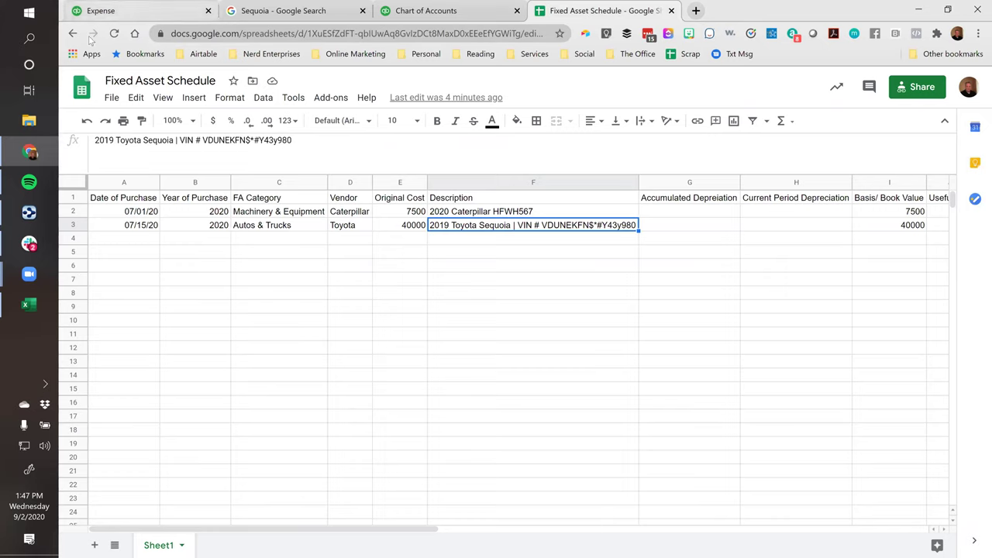
click(109, 17)
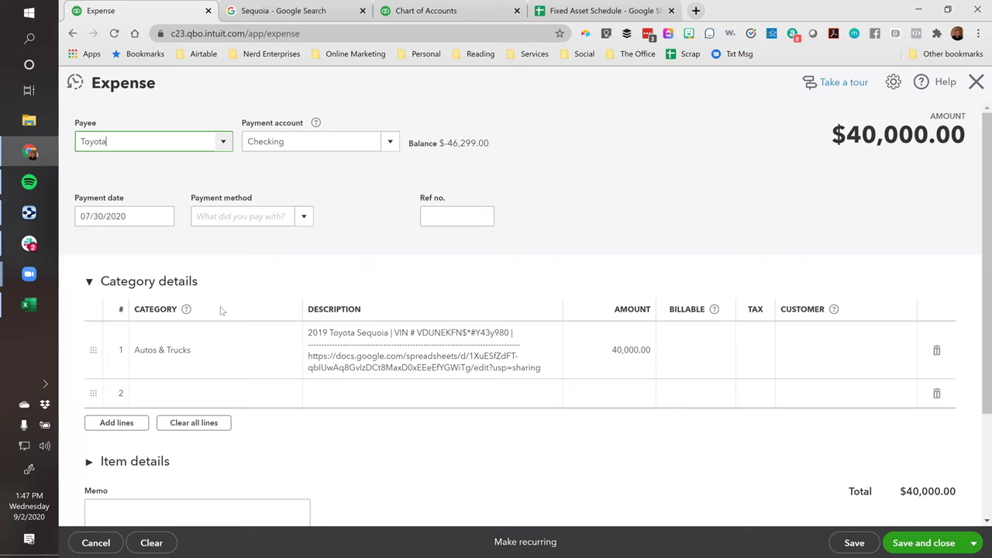
click(324, 334)
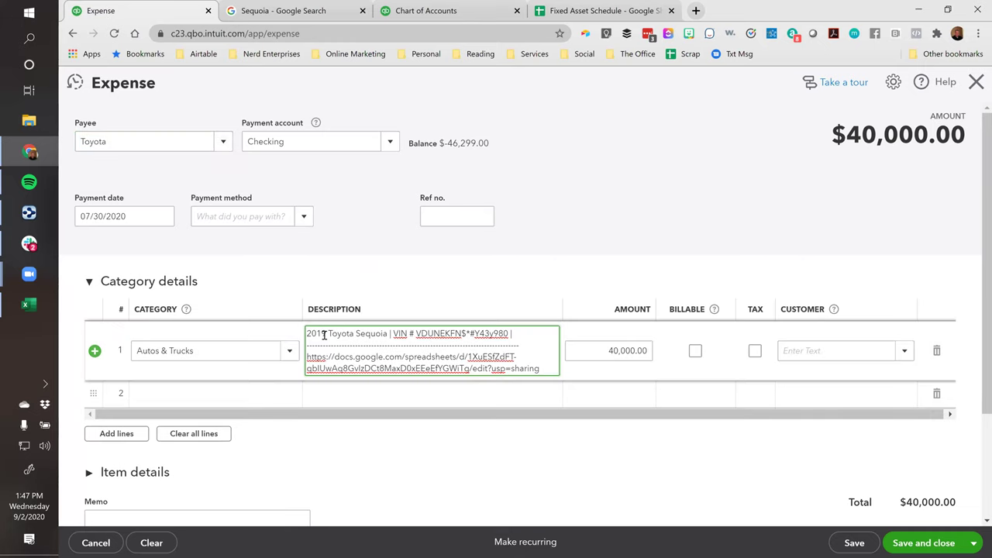
key(BackSpace)
key(BackSpace)
text(20)
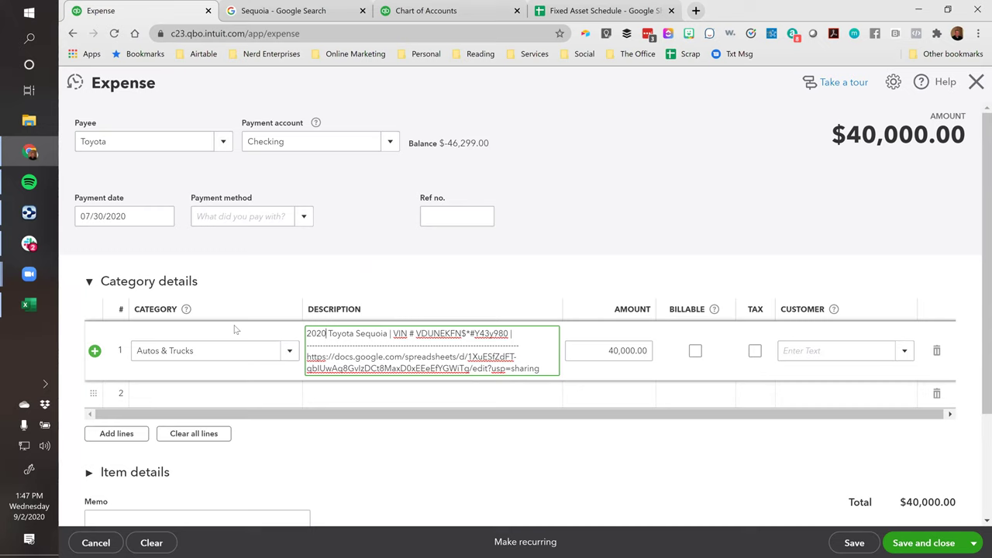
- Set the Autos & Trucks line amount to 60,000.00, then save and close the expense
click(611, 350)
text(6)
key(Tab)
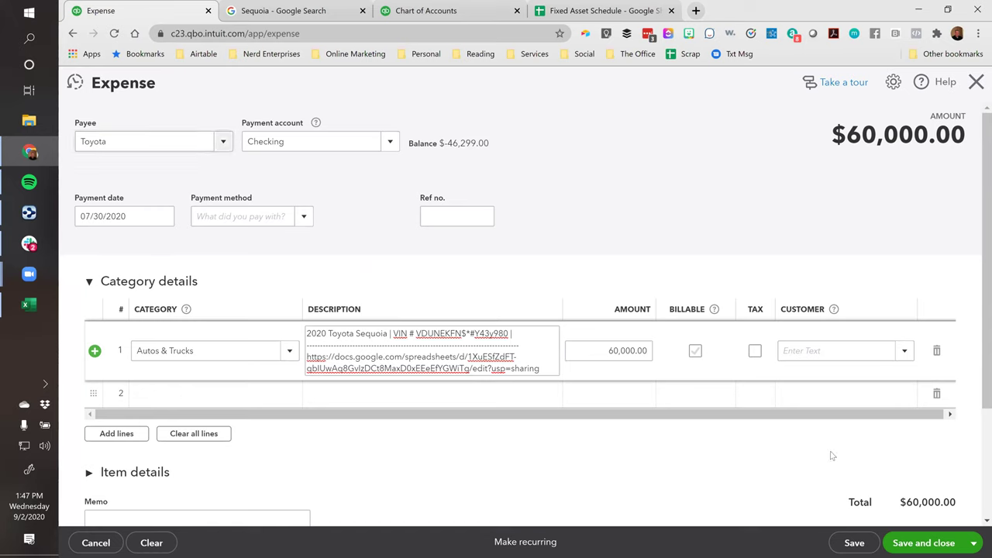
click(934, 544)
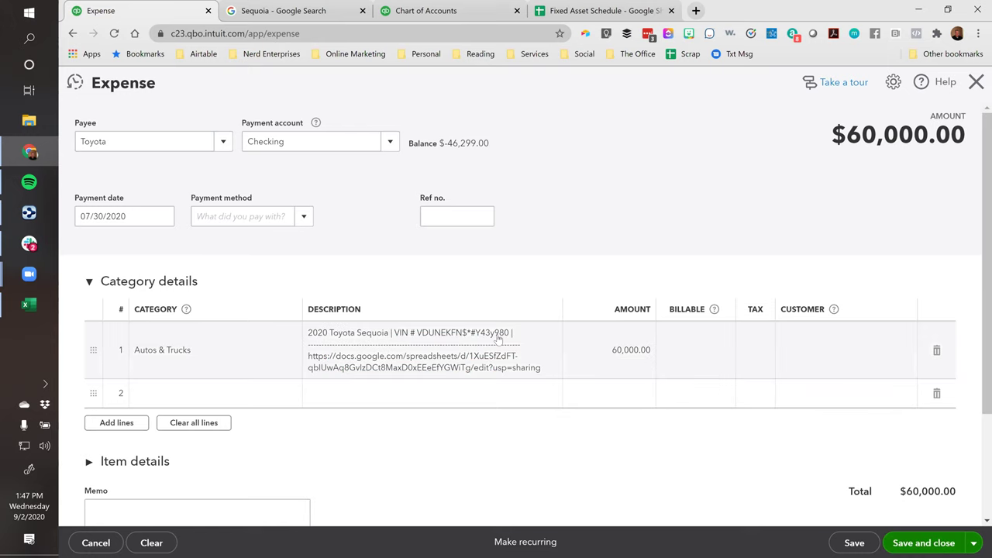
- Set the transaction report's grouping to None and rerun it
scroll(479, 331, down, 2)
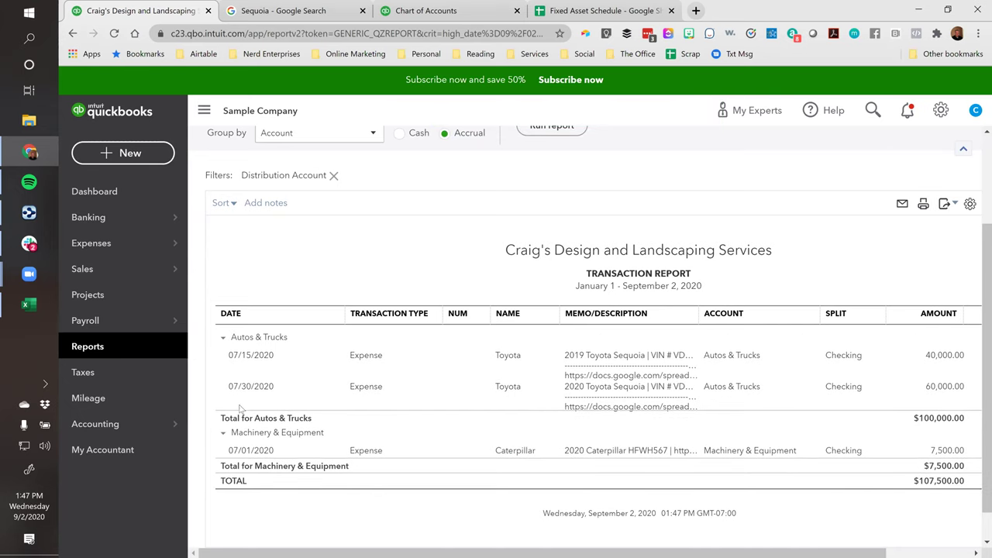
scroll(274, 261, up, 2)
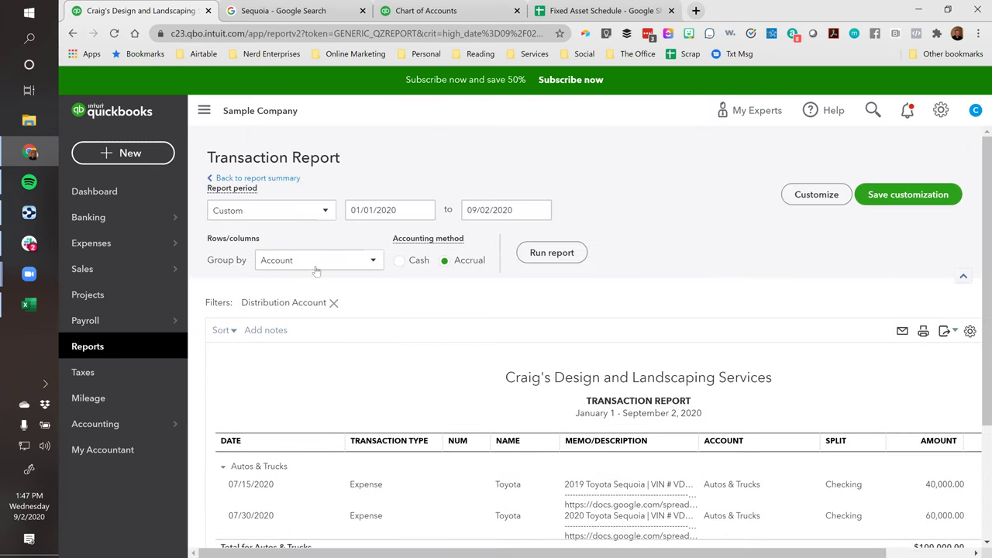
click(317, 261)
click(270, 284)
click(572, 252)
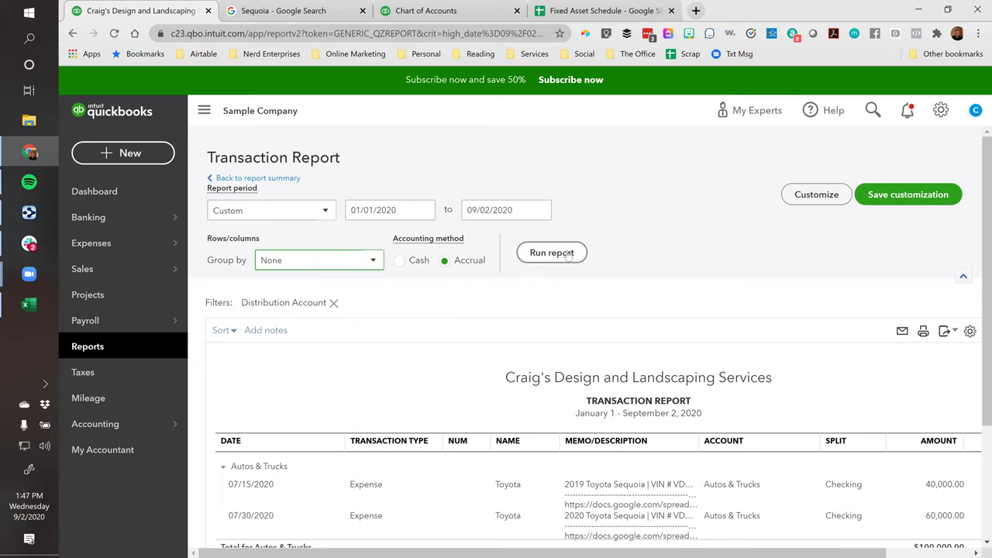
scroll(565, 254, down, 1)
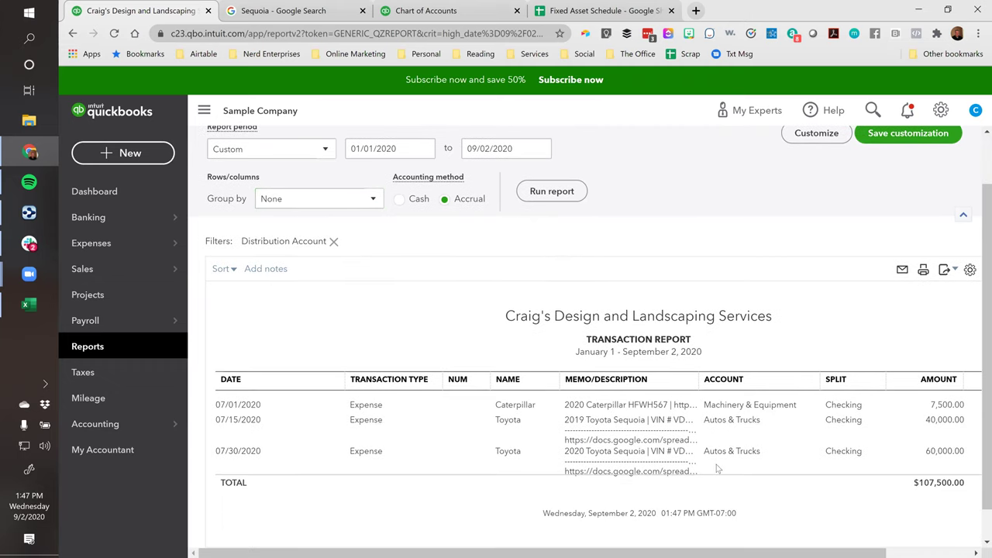
- Switch to the Fixed Asset Schedule and enter date 07/30/20, year 2020 and category Autos & Trucks in row 4
click(561, 18)
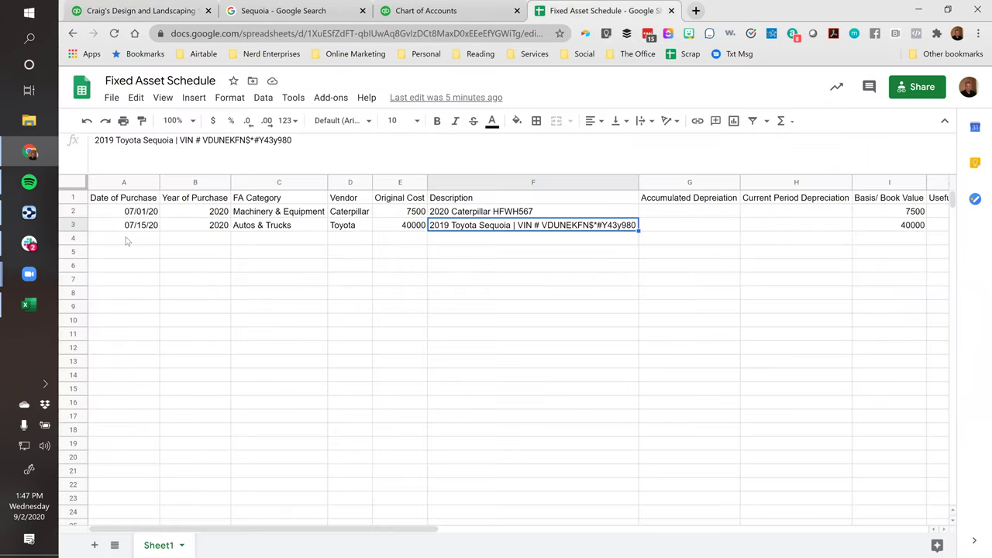
click(127, 239)
double_click(127, 239)
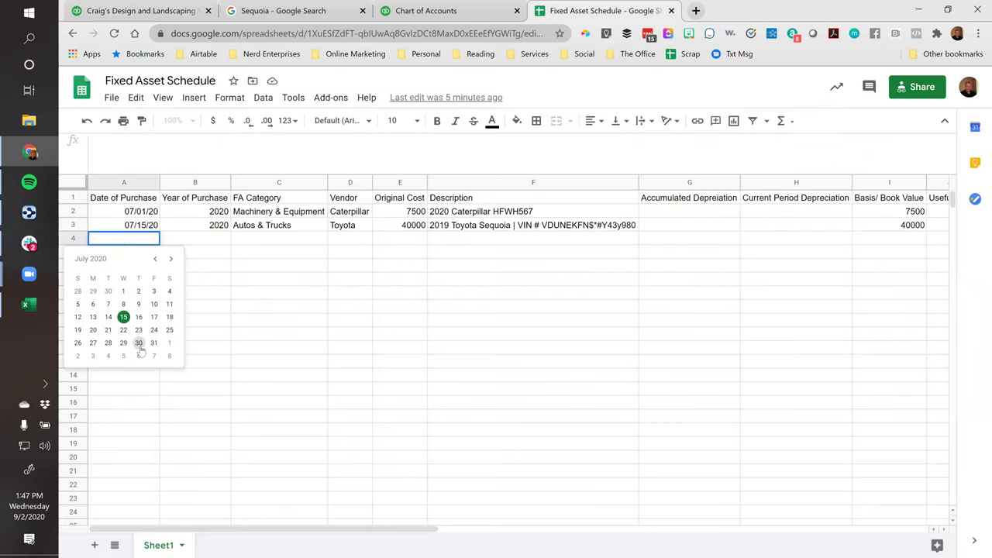
click(138, 347)
key(Tab)
text(2020)
key(Tab)
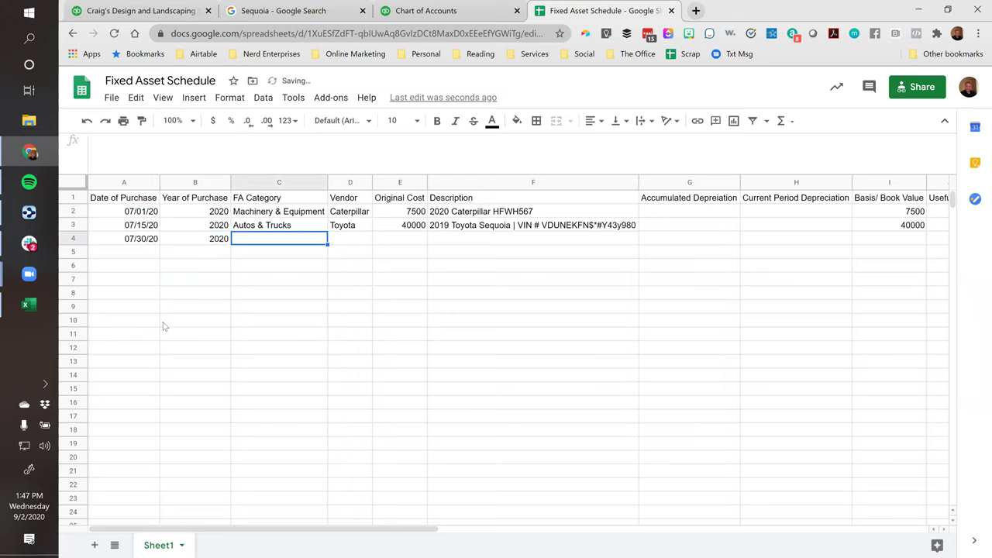
text(Autos & Trucks)
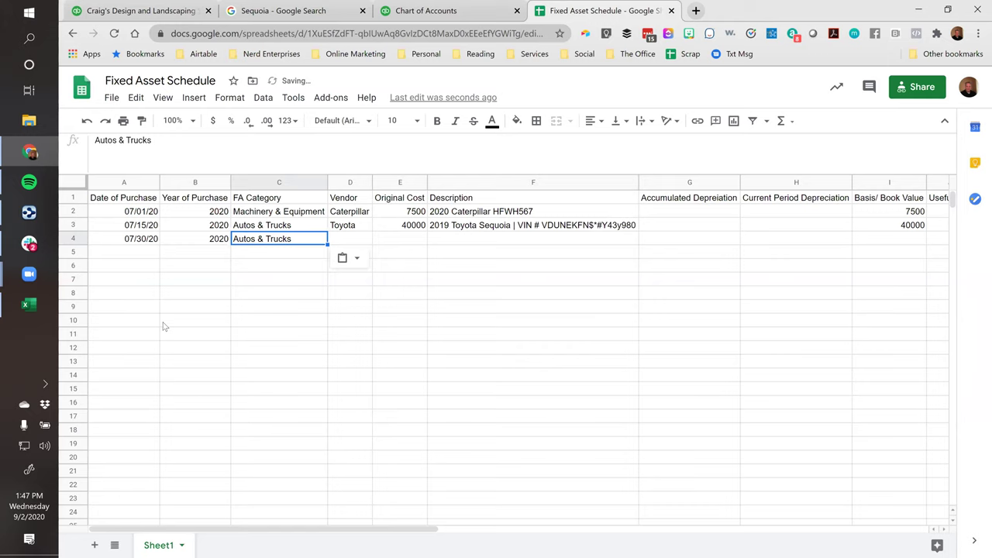
key(Tab)
key(Up)
key(ctrl+Down)
text(Toyota)
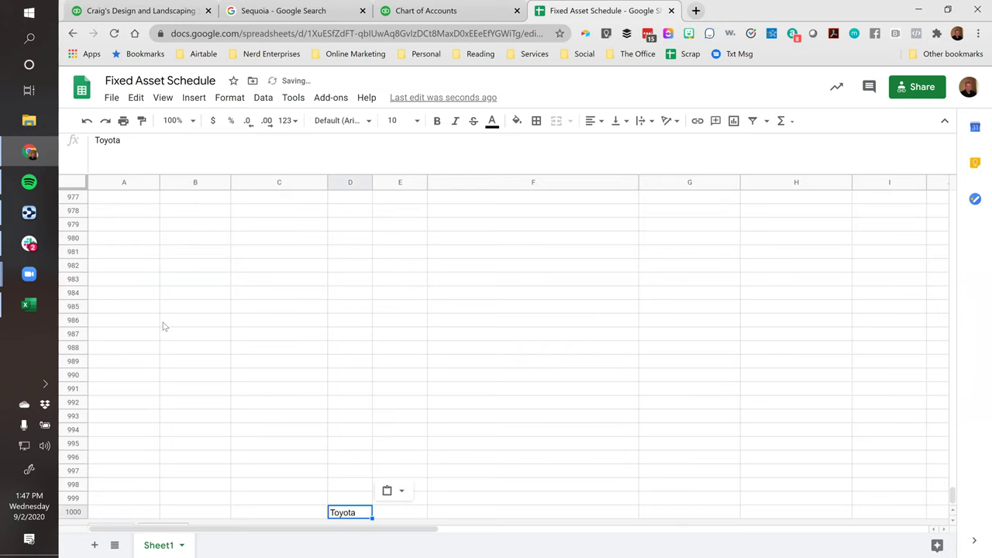
key(Delete)
key(ctrl+Up)
key(ctrl+Up)
- Enter Toyota as the vendor and 60000 as the original cost in row 4
key(Down)
key(Down)
key(Down)
text(Toyota)
key(Tab)
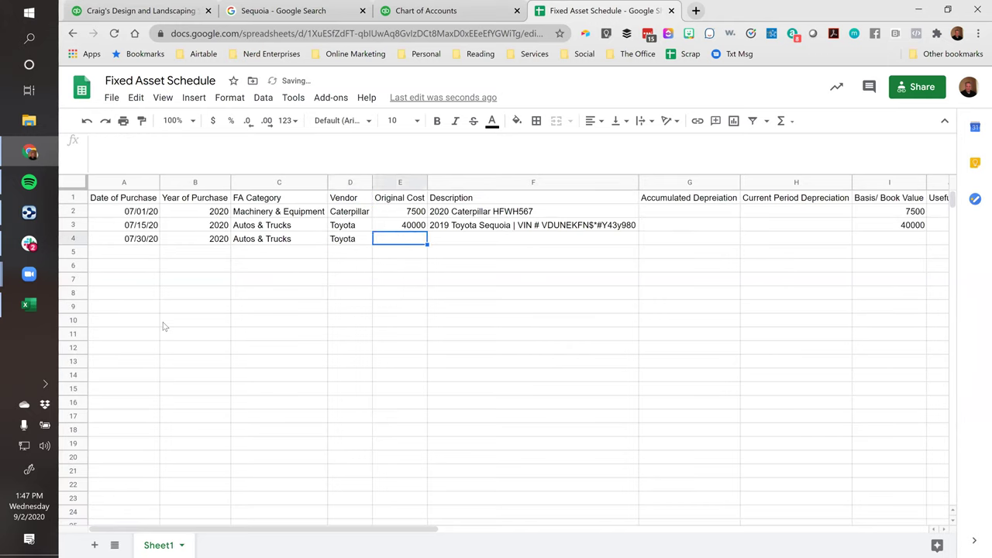
text(60000)
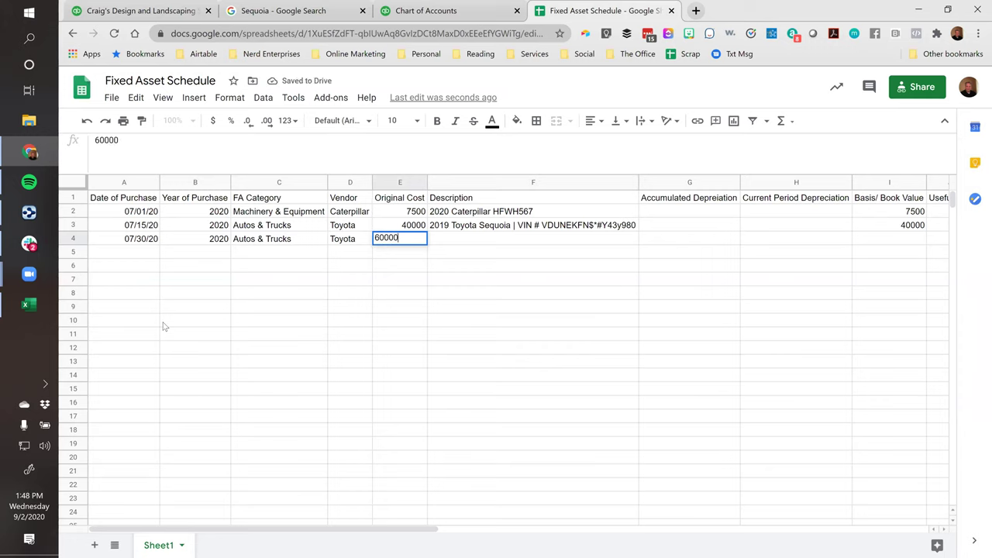
key(Tab)
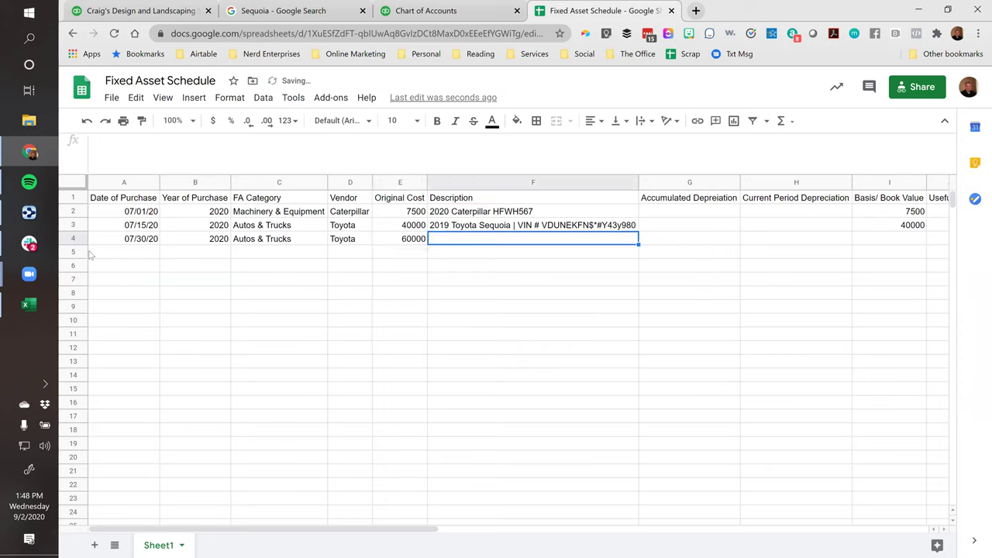
- Copy the row 3 description into row 4, changing the model year to 2020 and the VIN's ending to 25
click(508, 226)
key(ctrl+c)
click(500, 242)
key(ctrl+v)
double_click(452, 239)
drag(451, 238, 441, 237)
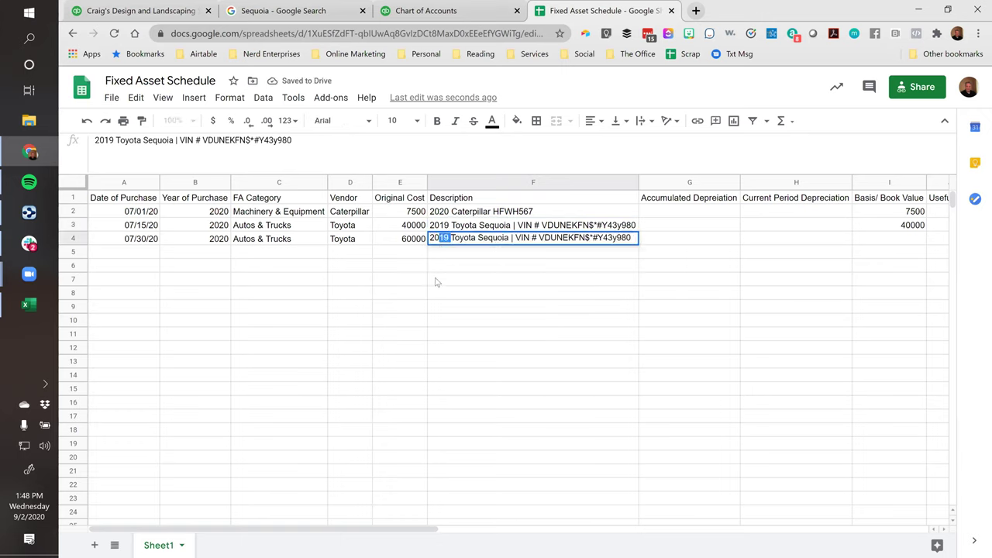
text(20)
key(BackSpace)
key(BackSpace)
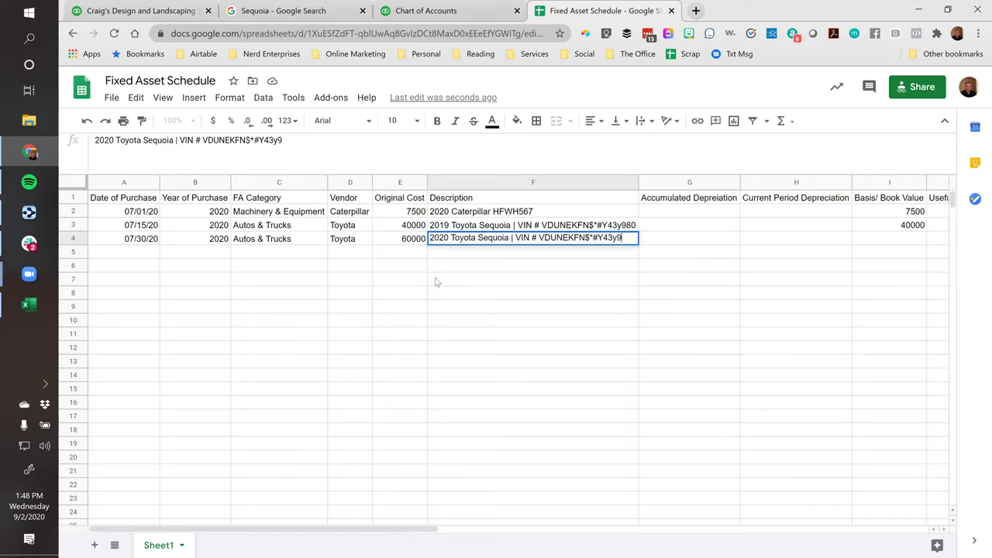
text(25)
- Copy the Basis/ Book Value formula from row 3 into row 4
key(Tab)
key(Tab)
key(Tab)
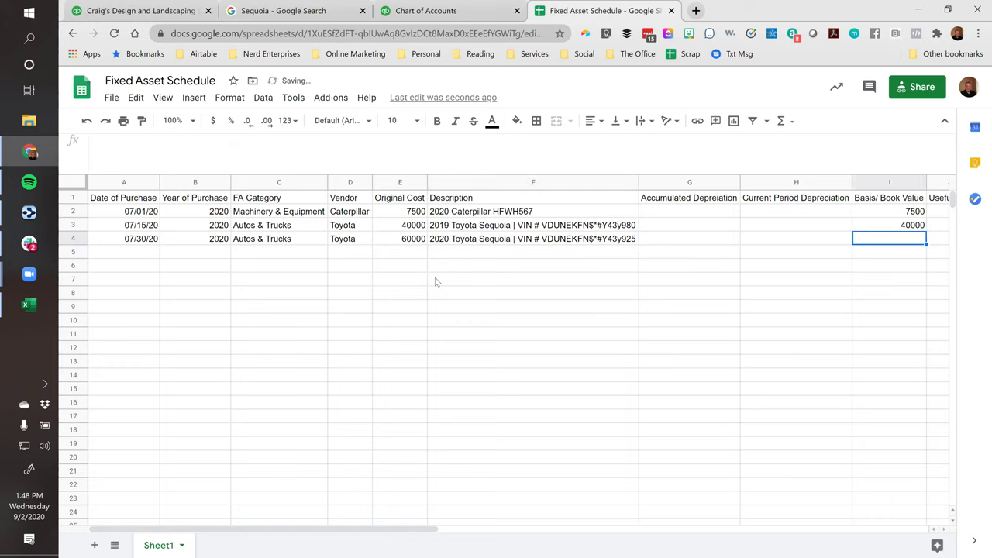
key(Up)
key(ctrl+c)
key(Down)
key(ctrl+v)
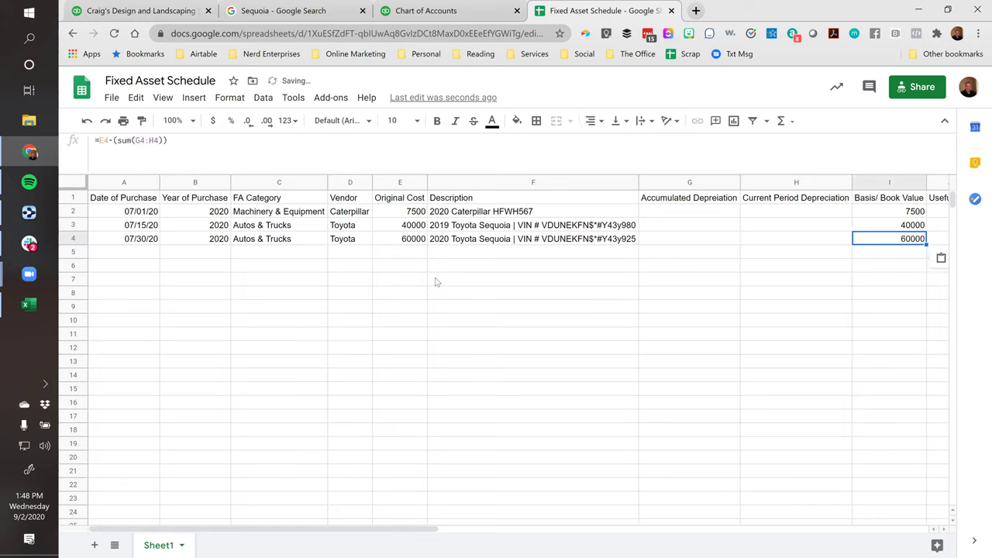
- Format the Original Cost column as currency from row 2 down
click(391, 215)
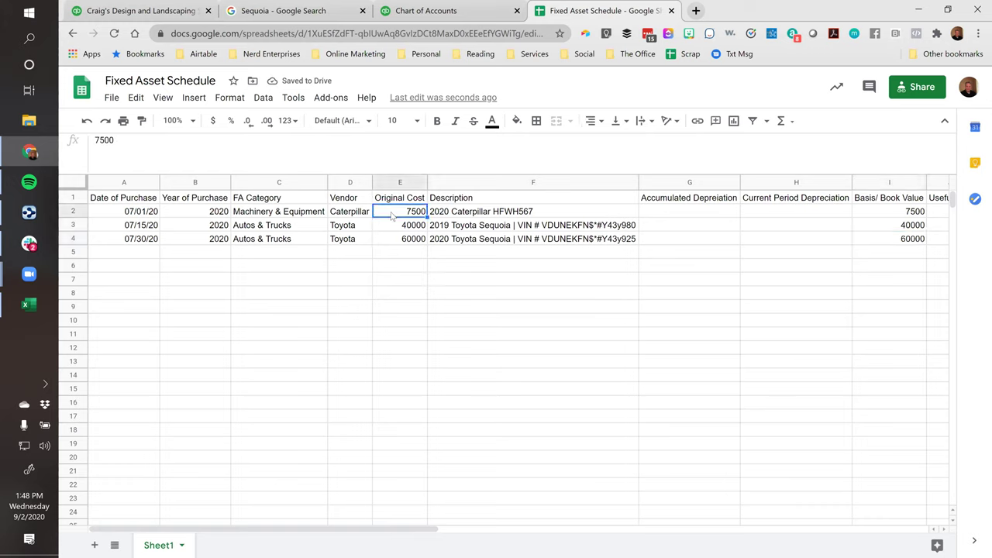
key(ctrl+shift+Down)
key(ctrl+shift+Down)
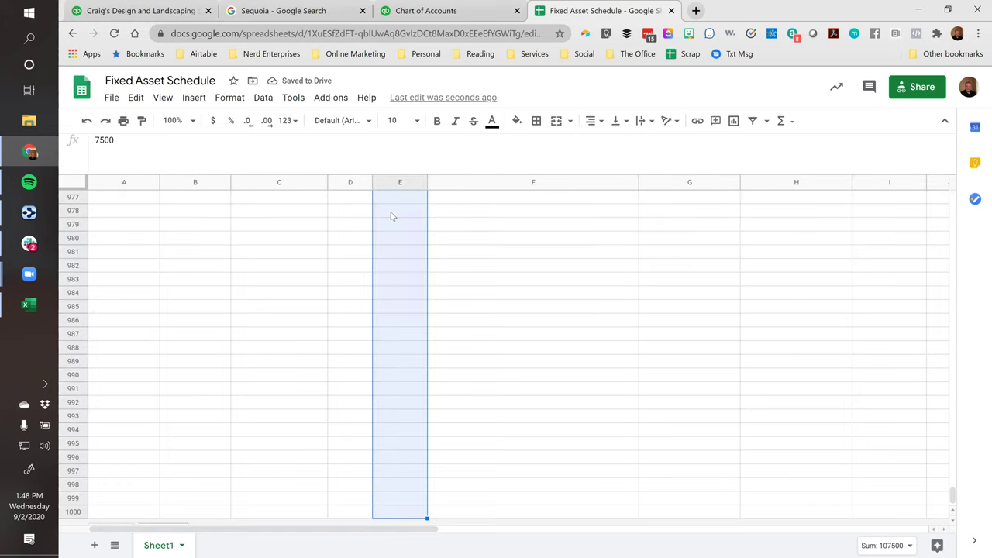
click(212, 121)
- Format the Basis/ Book Value column as currency from row 2 down
key(ctrl+Up)
key(Right)
key(Right)
key(Right)
key(Right)
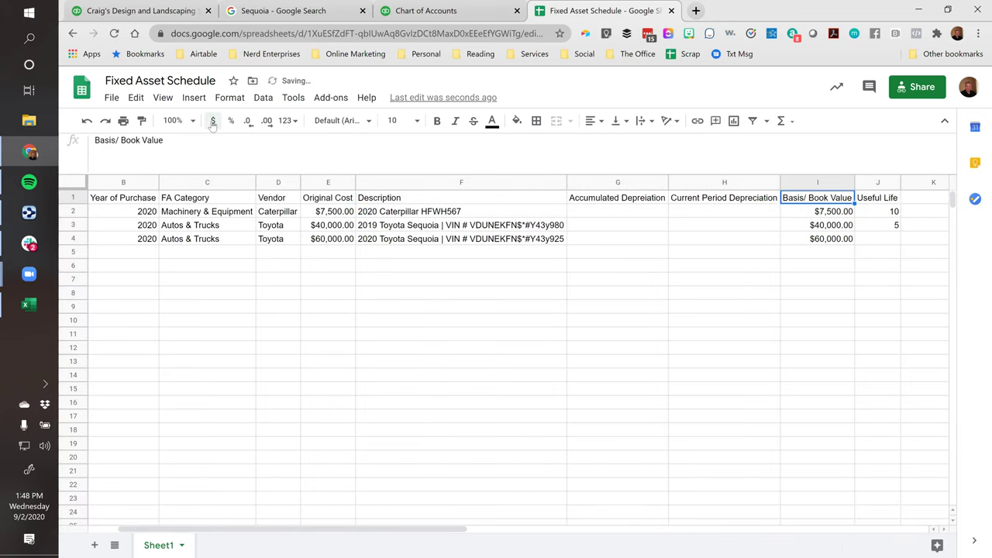
key(Down)
key(shift+Down)
key(shift+Down)
key(ctrl+shift+Down)
click(212, 121)
- Enter 5 as the Useful Life of the 2020 Toyota Sequoia in row 4
key(ctrl+Up)
key(Right)
key(Down)
key(Down)
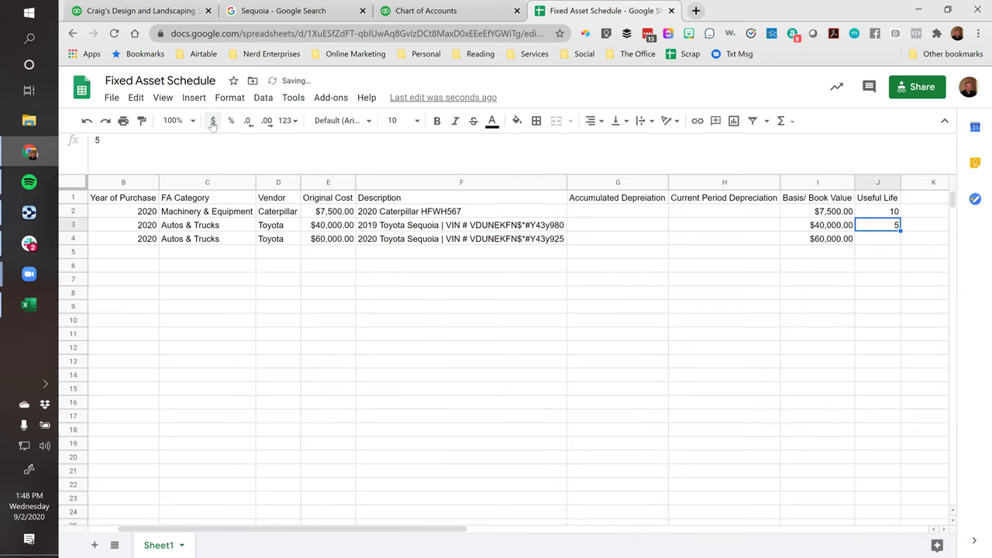
key(Down)
text(5)
key(Return)
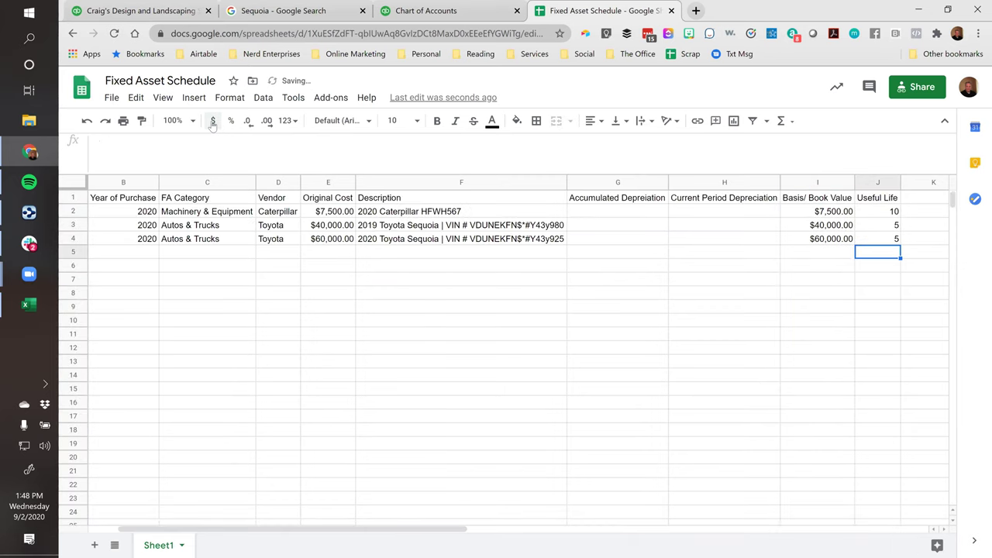
key(Home)
key(Down)
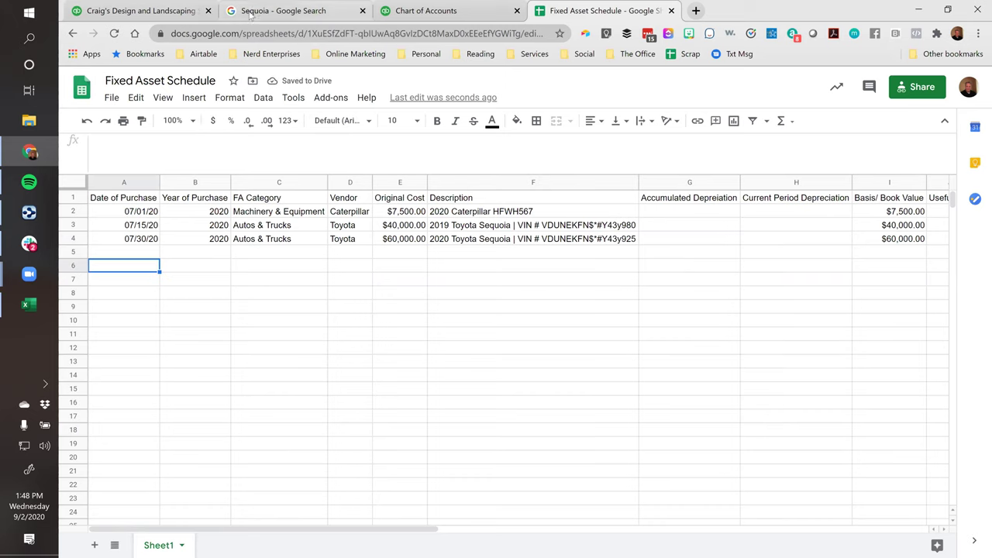
- Switch to QuickBooks, review the transaction report's amounts and total, and start a new journal entry
click(160, 9)
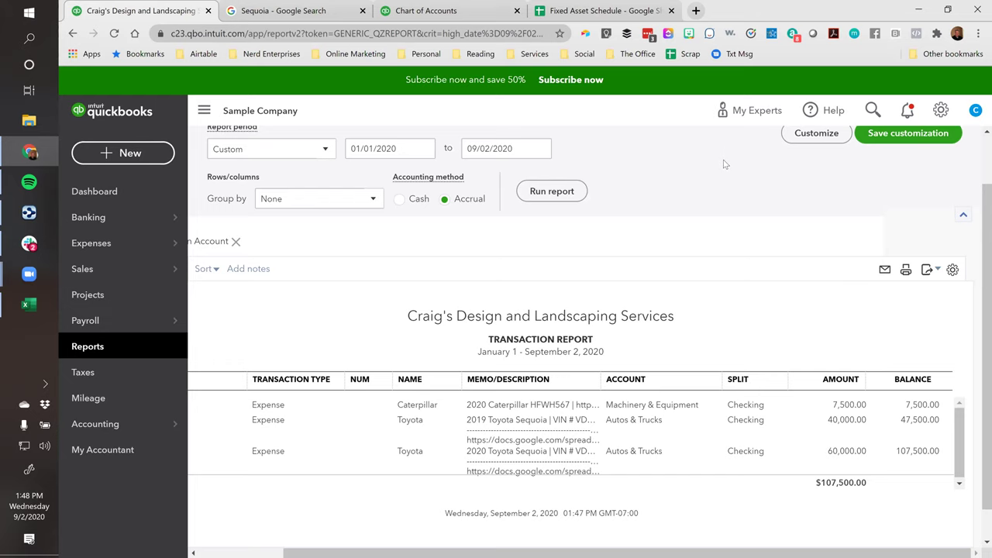
scroll(713, 283, left, 3)
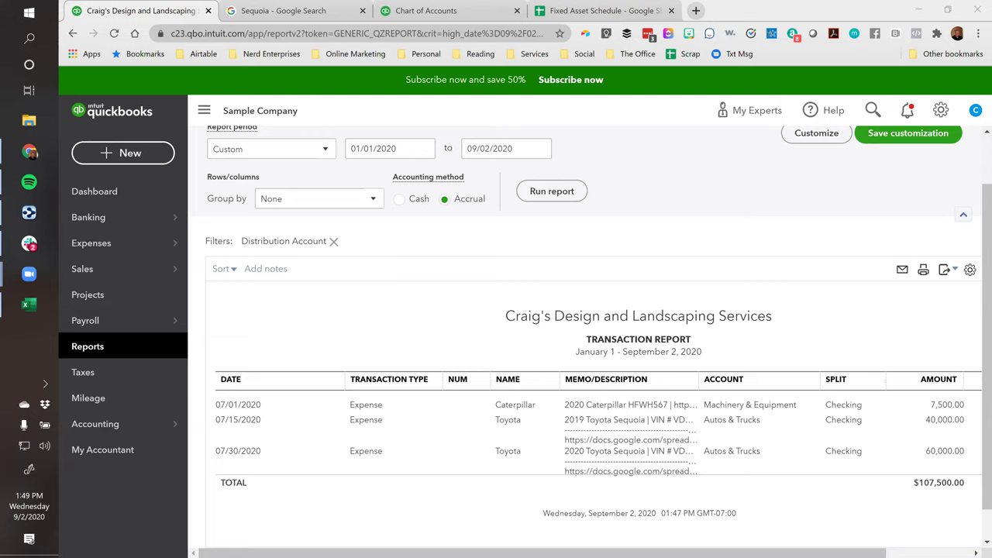
click(638, 166)
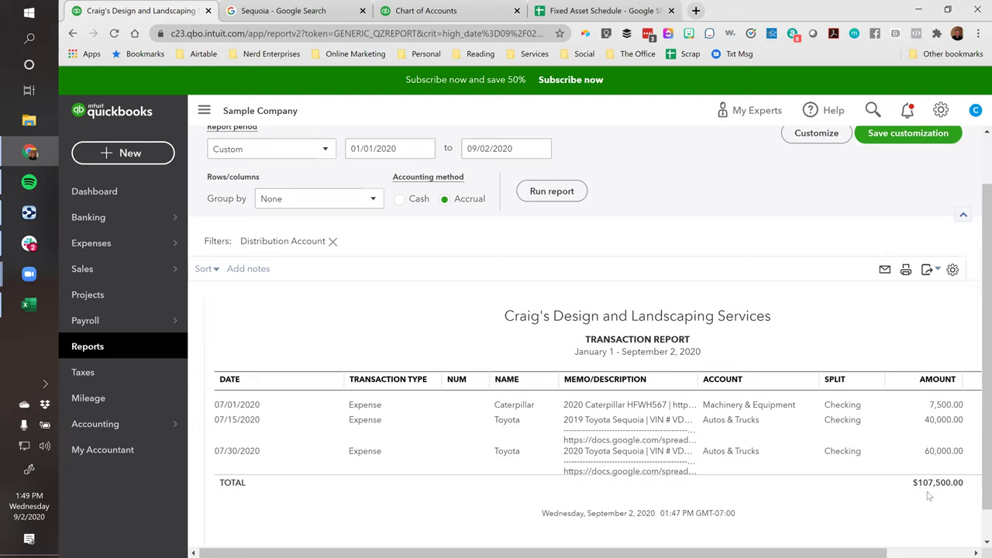
scroll(914, 481, right, 2)
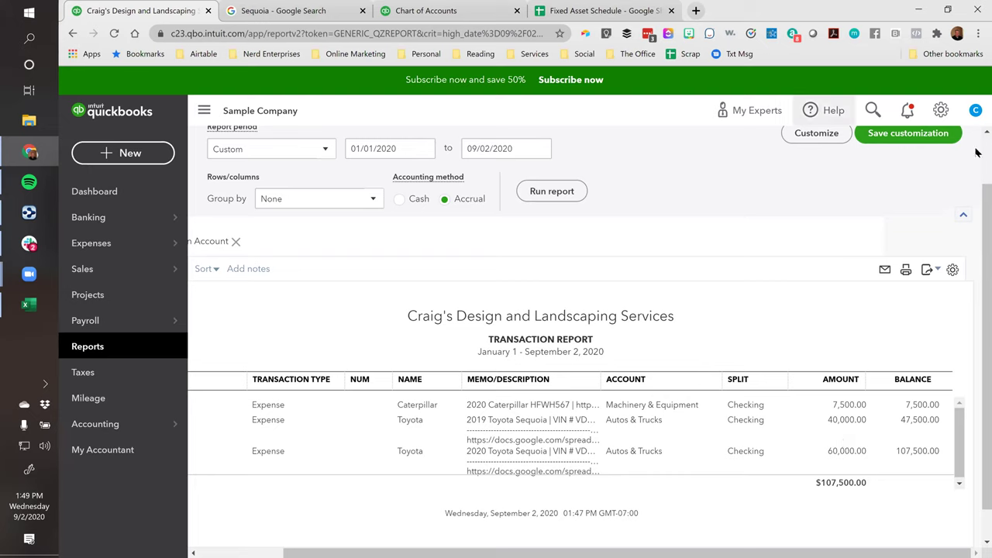
click(129, 159)
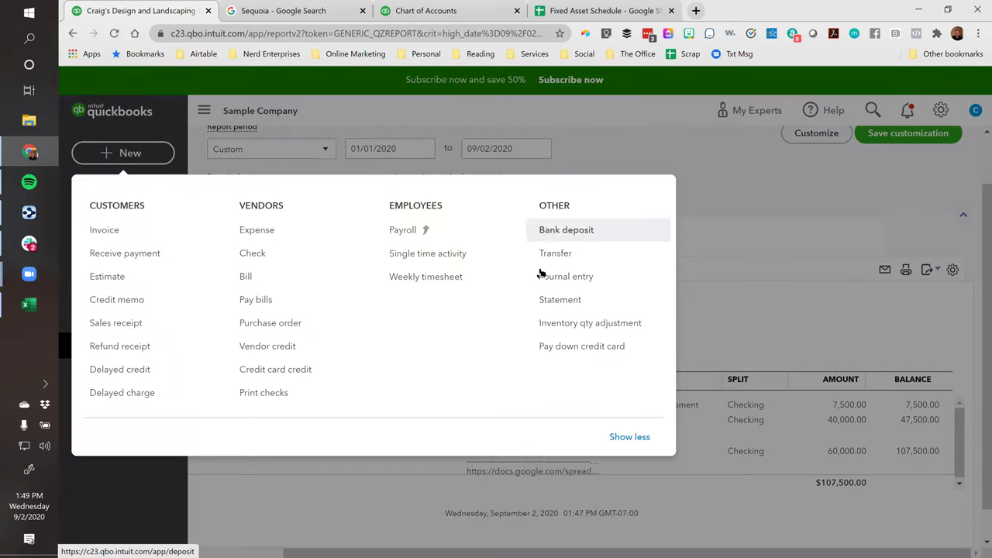
click(579, 283)
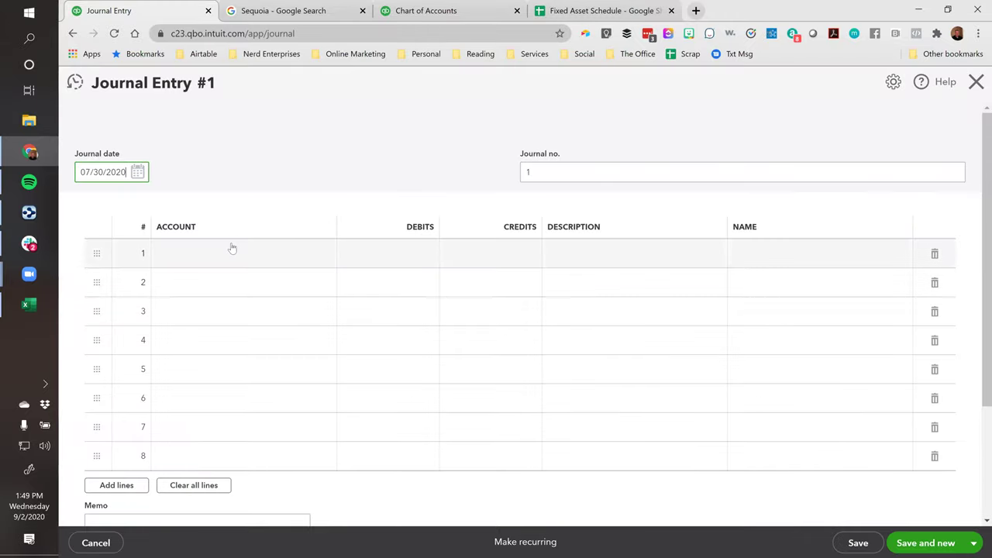
- Set the journal date to 12/31/2020
click(137, 171)
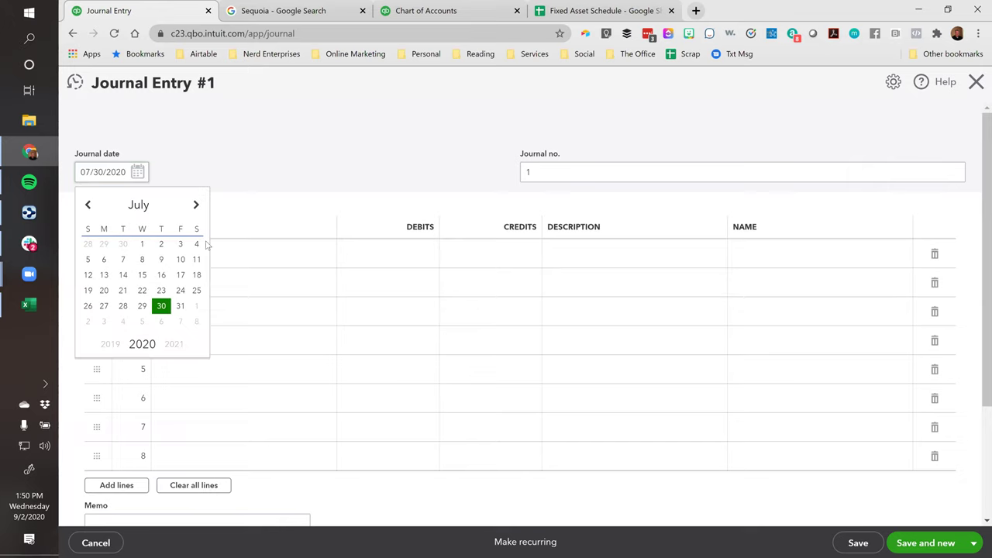
click(198, 205)
click(198, 206)
click(198, 205)
click(197, 205)
click(198, 205)
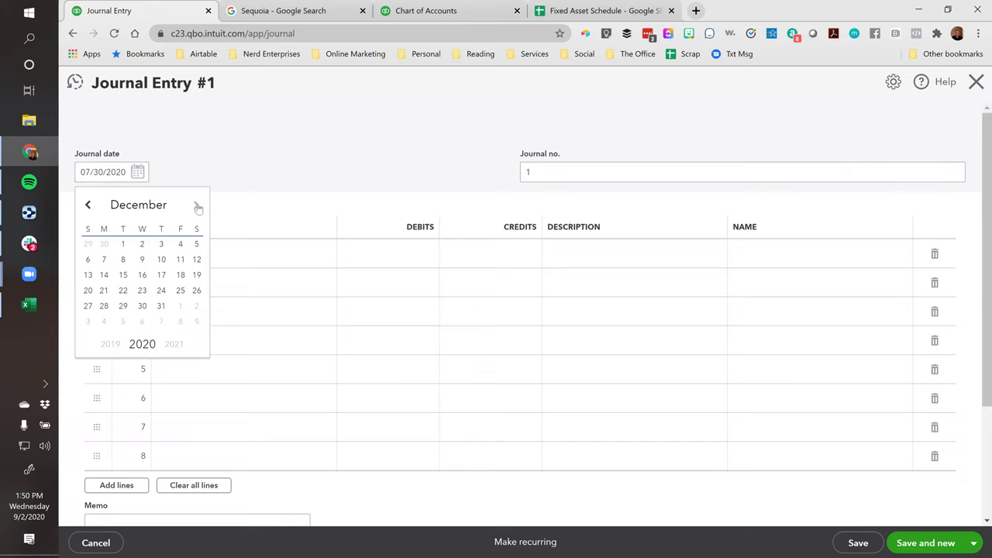
click(161, 305)
- Start adding a new account named Depreciation - Autos & Trucks from the first journal line
click(200, 256)
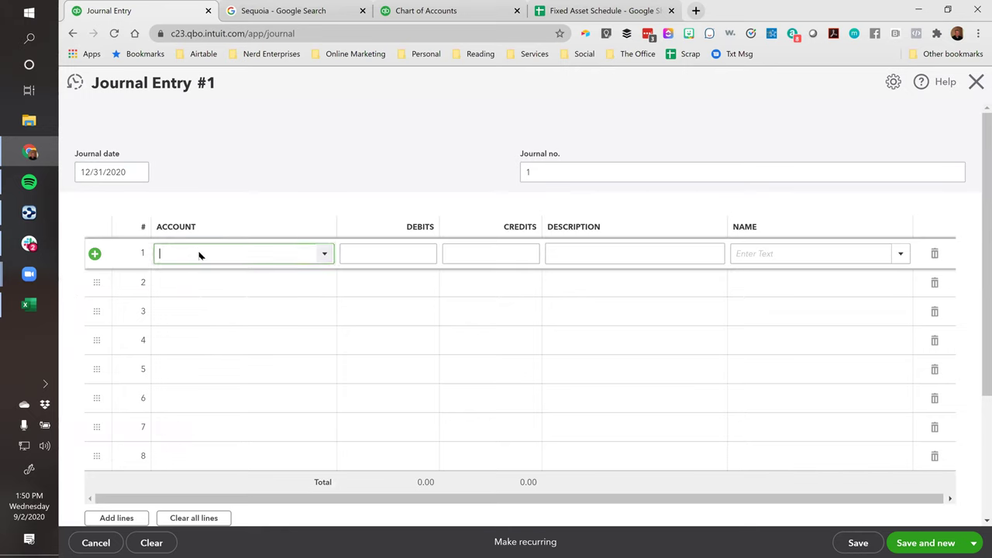
text(Depra)
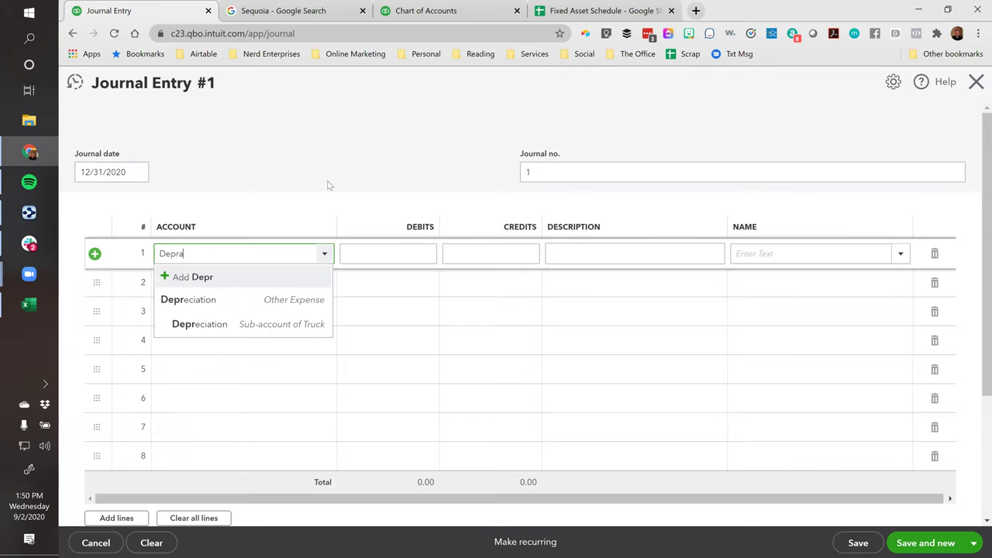
key(BackSpace)
text(eciation)
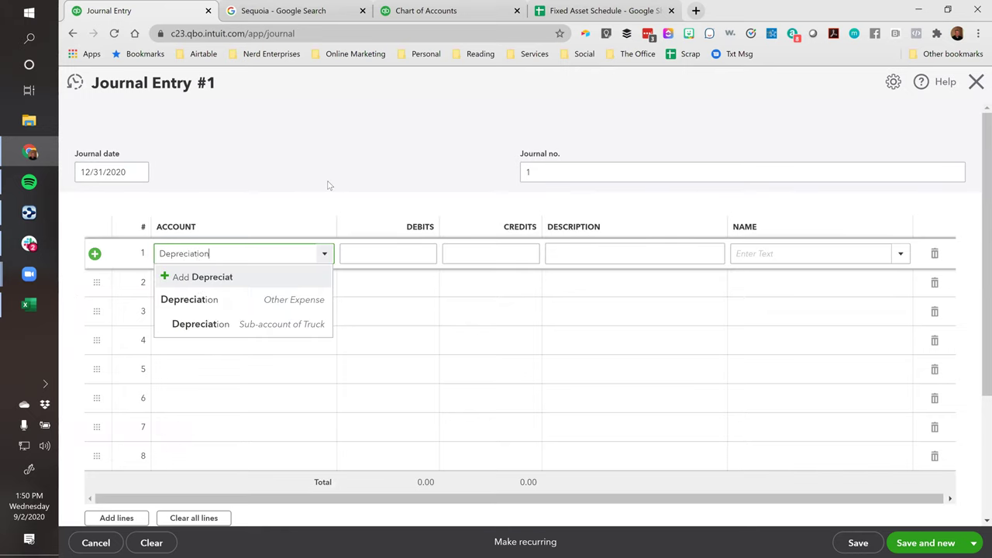
text( - A)
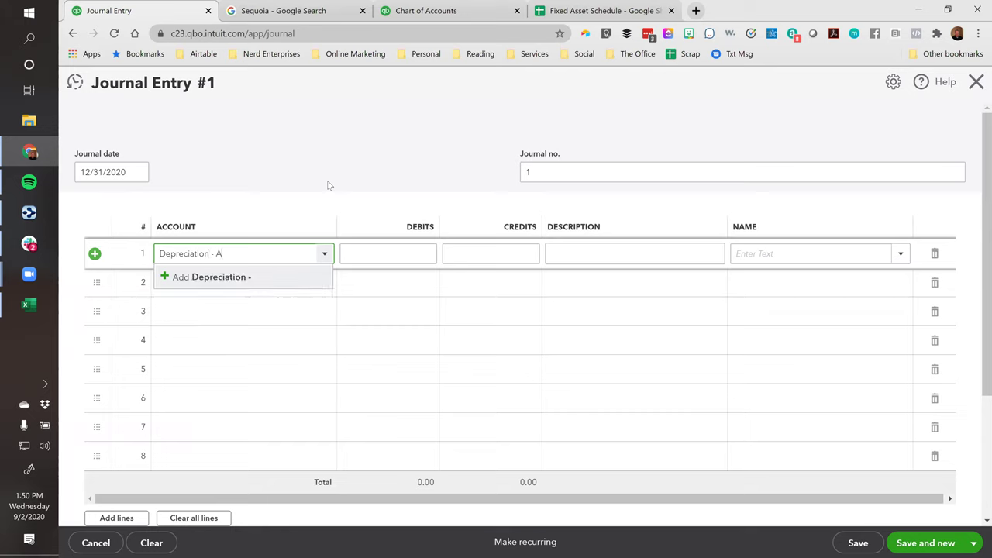
text(utos & rucks)
text(Truck)
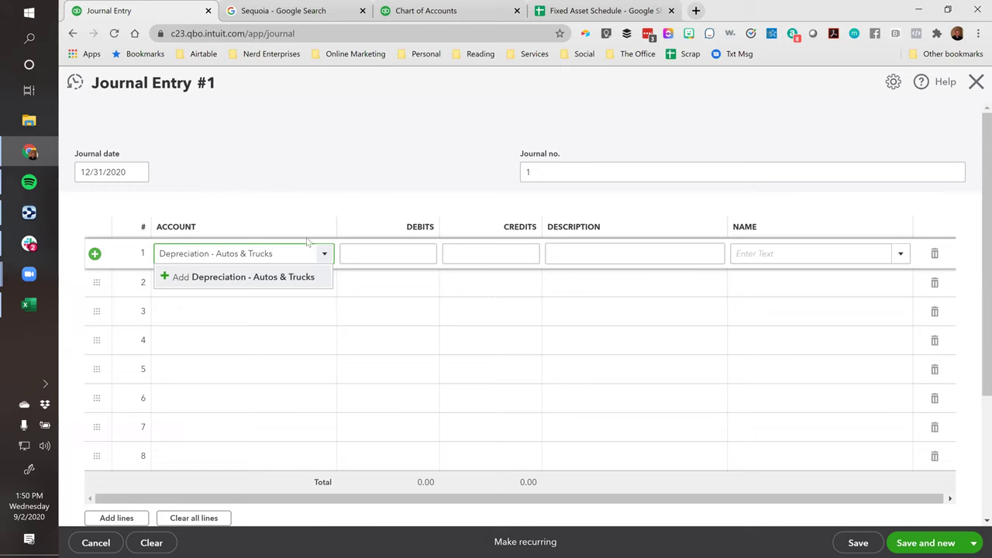
click(290, 276)
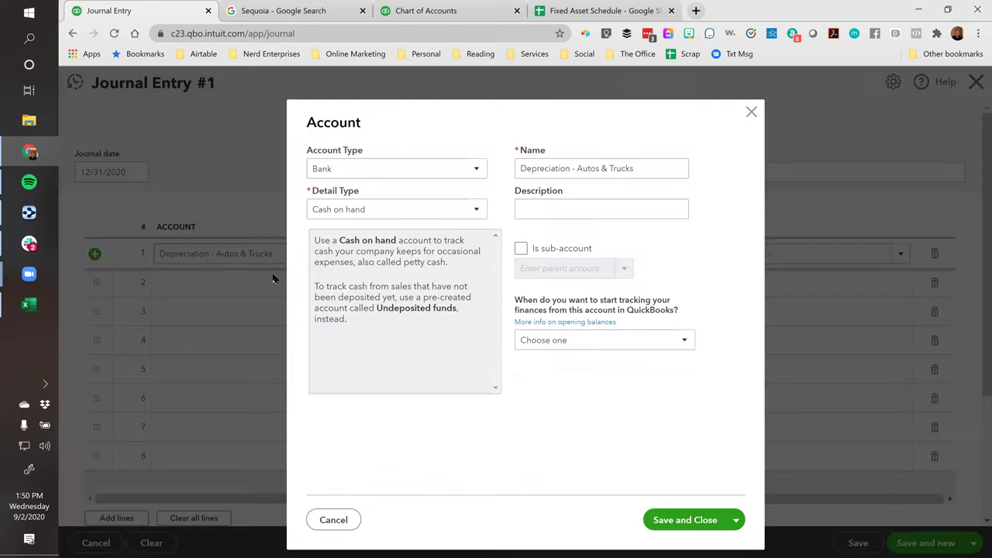
- Set the new account's type to Expenses and look through its detail types for depreciation
click(361, 169)
scroll(348, 358, down, 1)
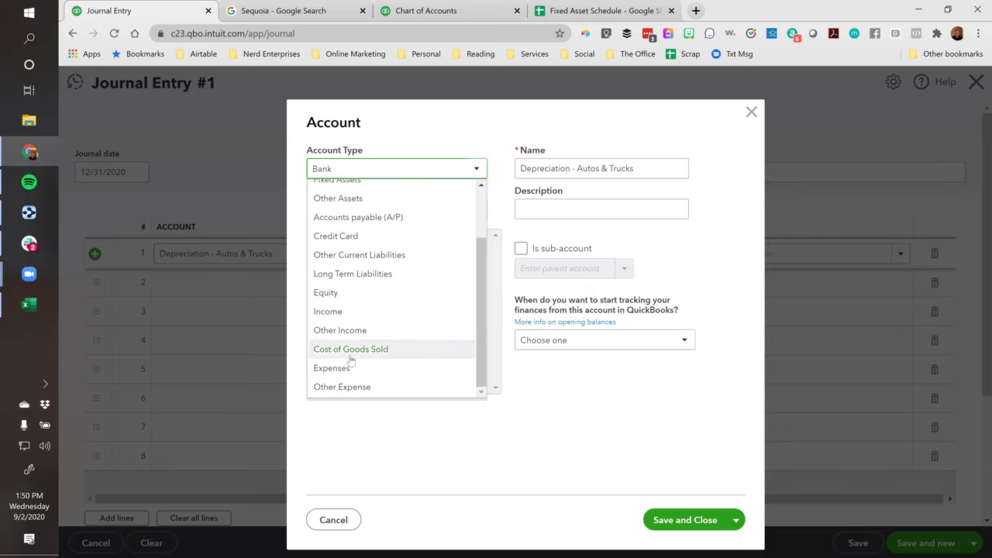
click(329, 370)
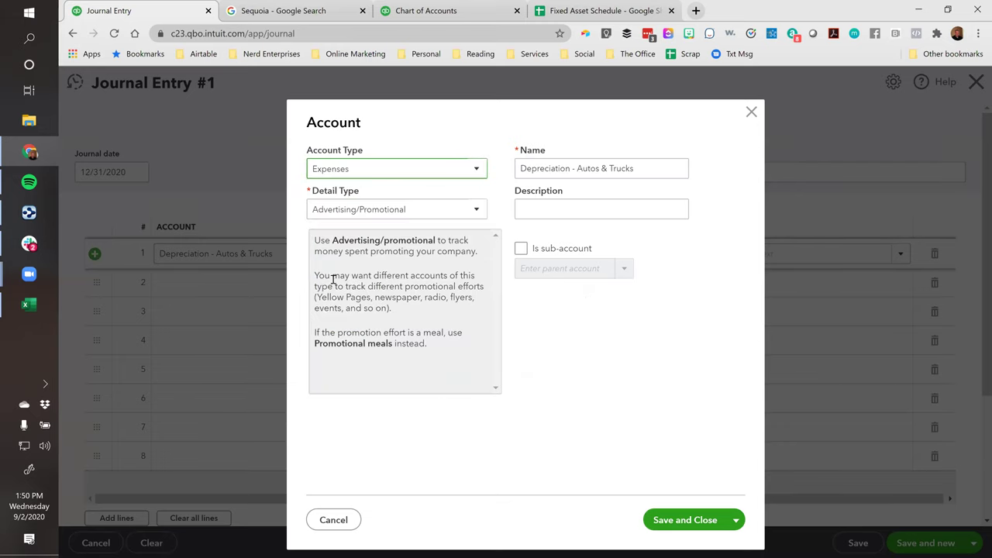
click(369, 214)
scroll(348, 350, down, 8)
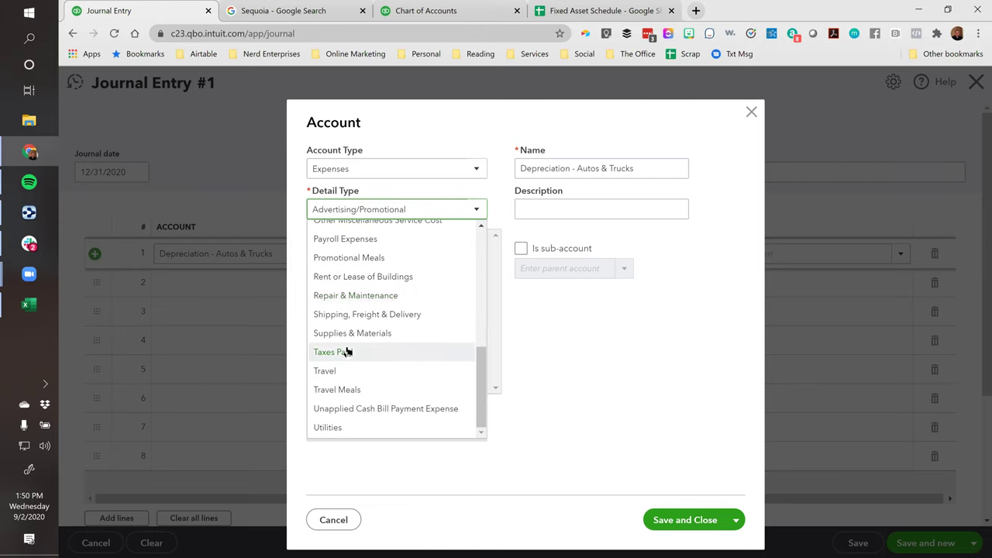
scroll(403, 411, up, 8)
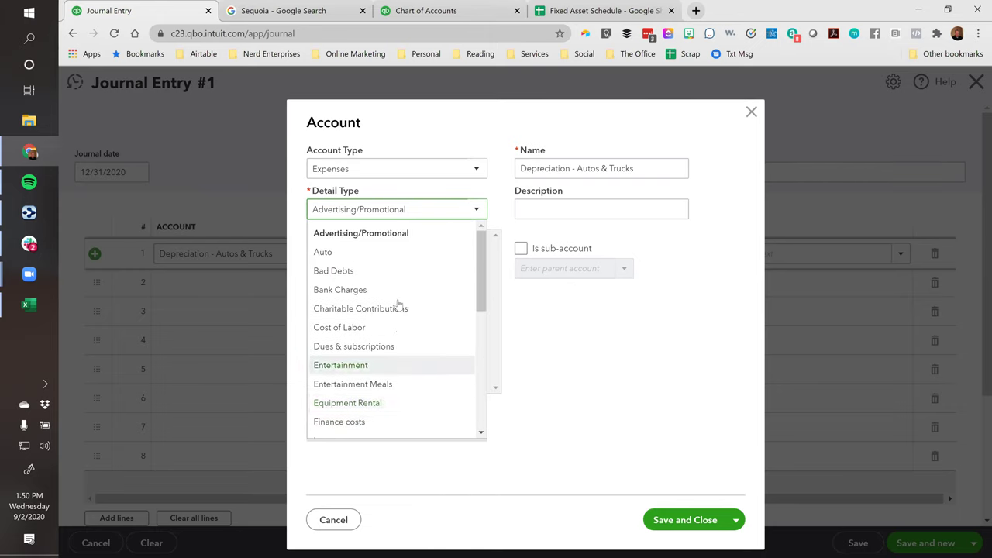
scroll(390, 363, down, 3)
scroll(390, 364, down, 2)
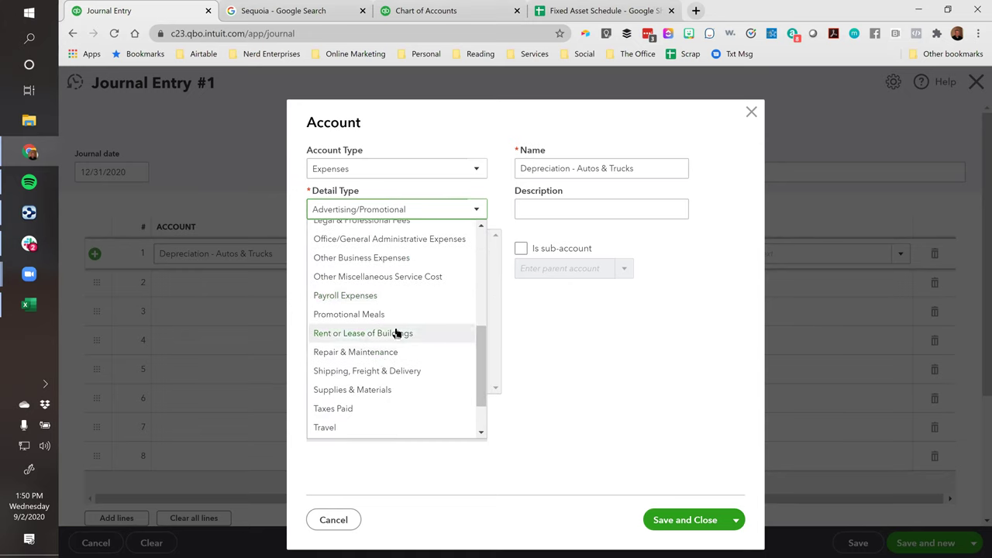
scroll(397, 333, down, 1)
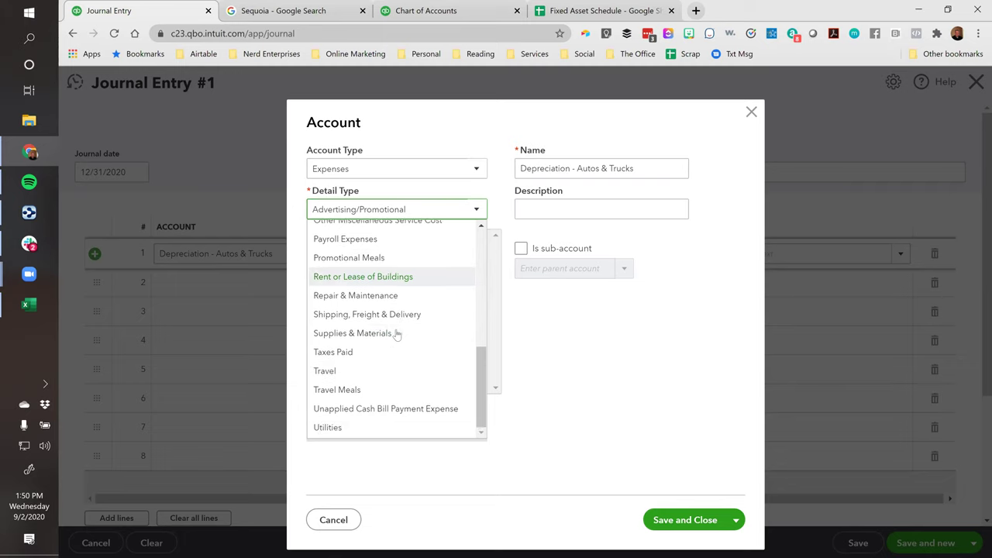
- Set the new account's type to Other Expense and its detail type to Depreciation
click(417, 169)
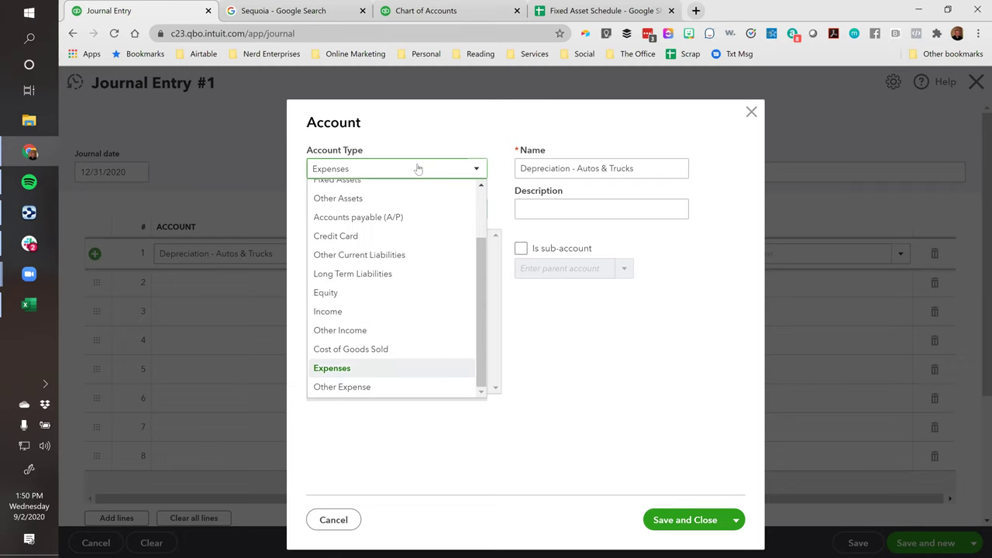
scroll(482, 200, up, 2)
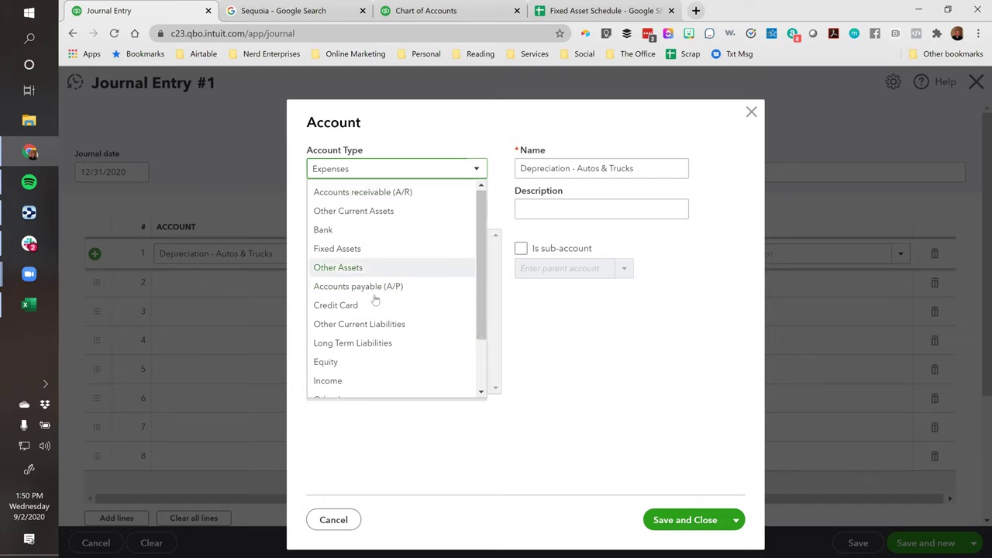
scroll(375, 303, down, 3)
click(364, 386)
click(381, 168)
click(383, 171)
click(371, 211)
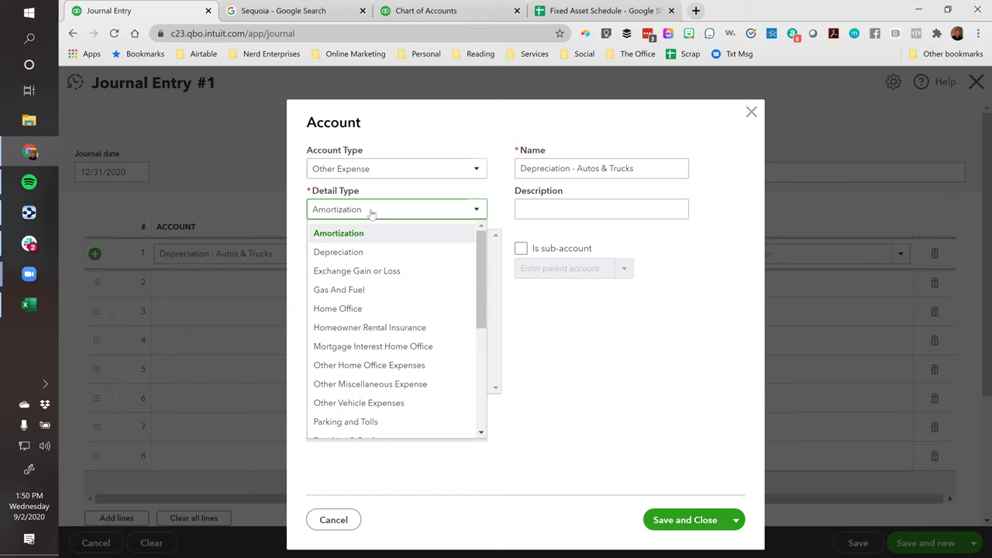
click(338, 253)
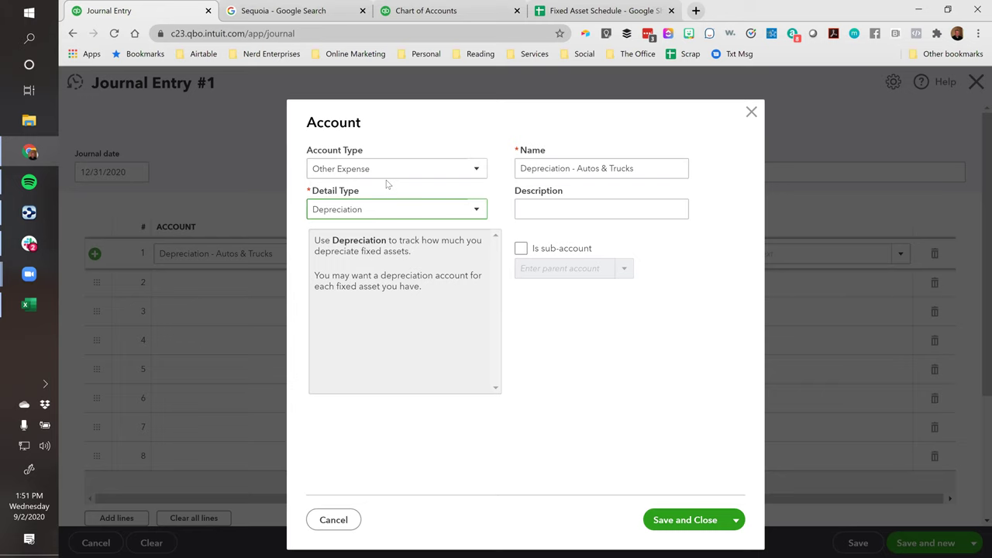
click(550, 208)
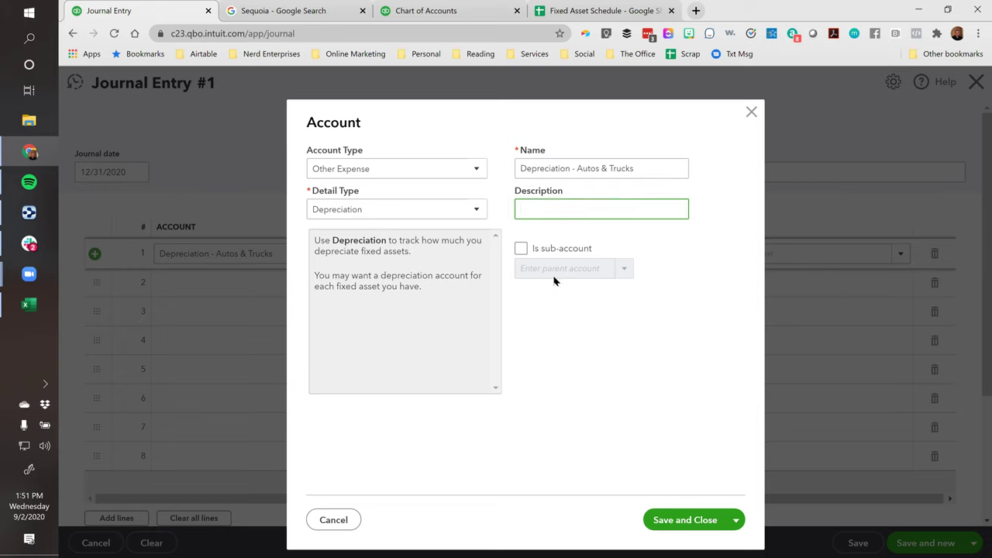
- Save the Depreciation - Autos & Trucks account and start adding a new account named Depreciation - Machinery & Equipment on journal line 2
click(736, 520)
click(682, 522)
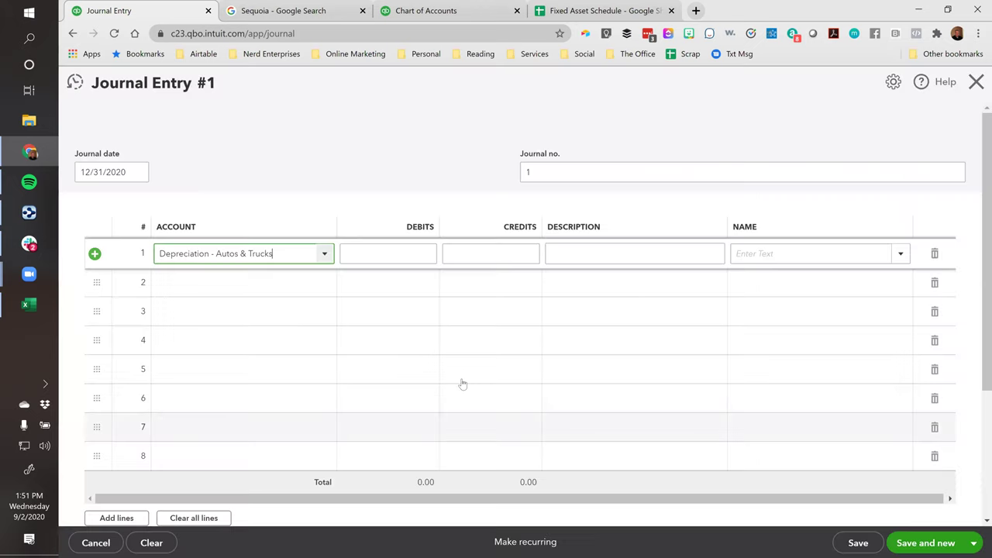
click(252, 287)
text(D)
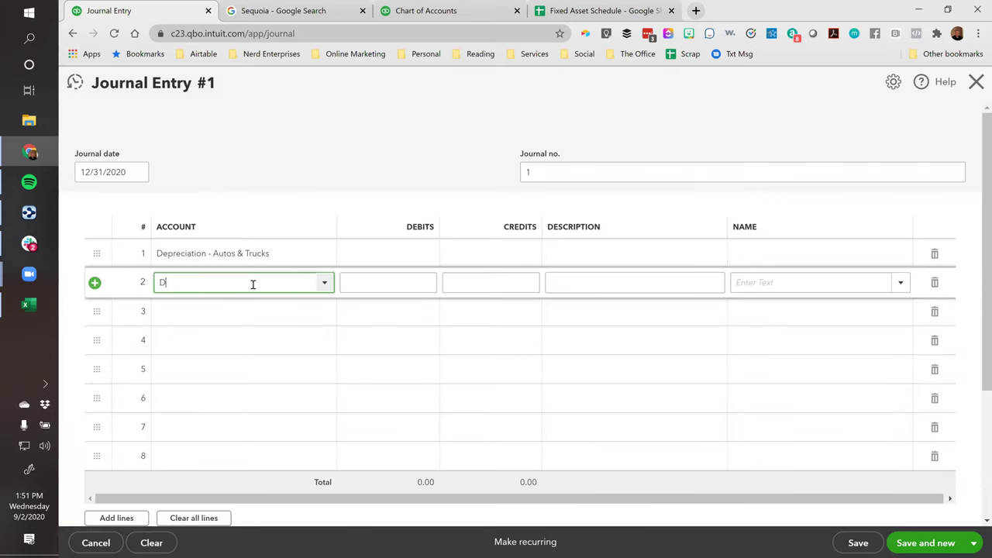
text(ecpre)
key(BackSpace)
key(BackSpace)
key(BackSpace)
key(BackSpace)
text(preciation)
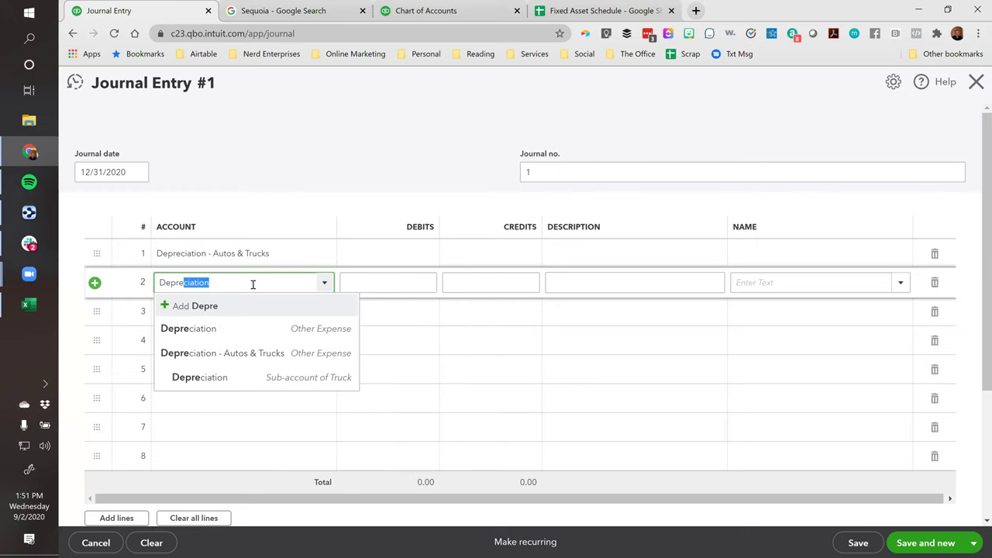
key(Right)
text(- Machinery & Equipment)
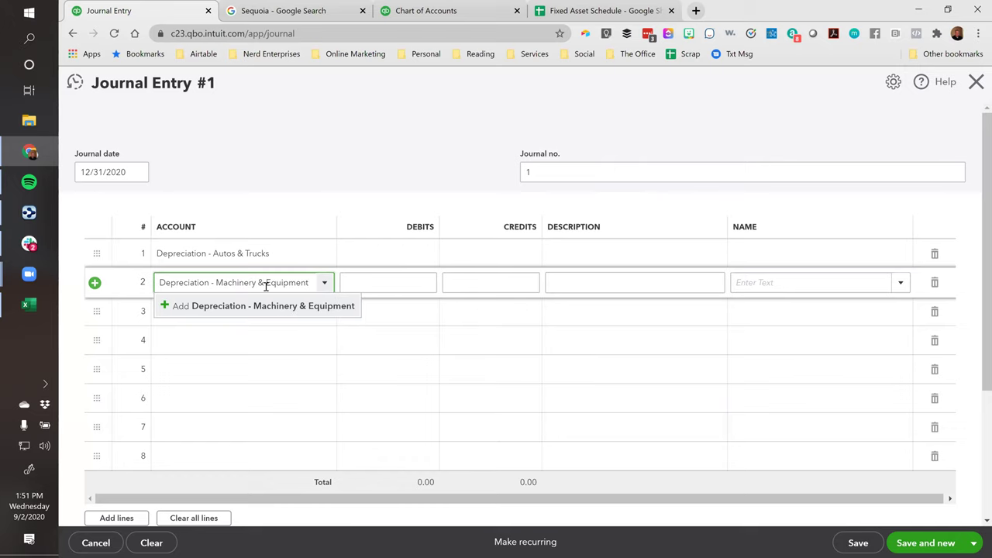
click(264, 306)
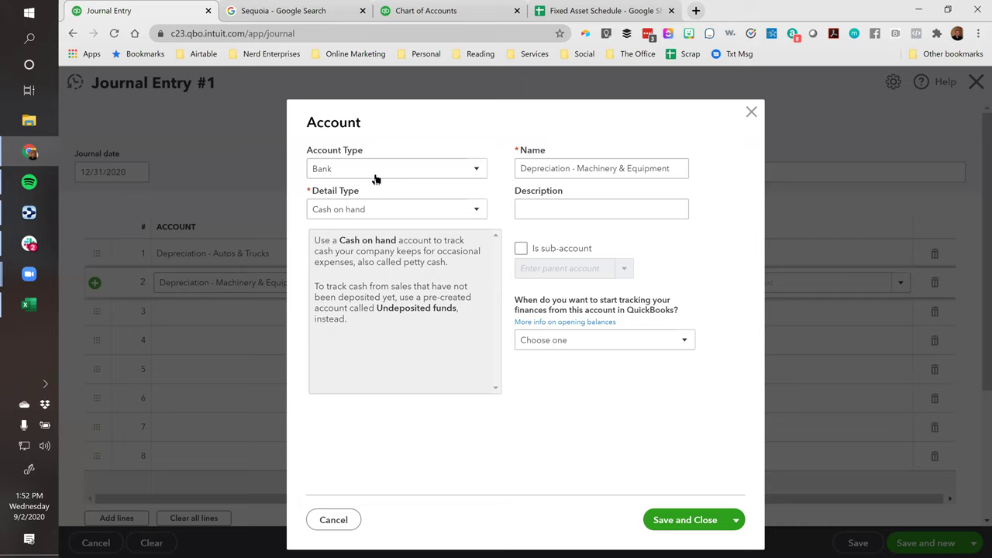
- Set the Depreciation - Machinery & Equipment account's type to Other Expense and detail type to Depreciation, and save it
click(375, 169)
scroll(332, 364, down, 3)
click(335, 387)
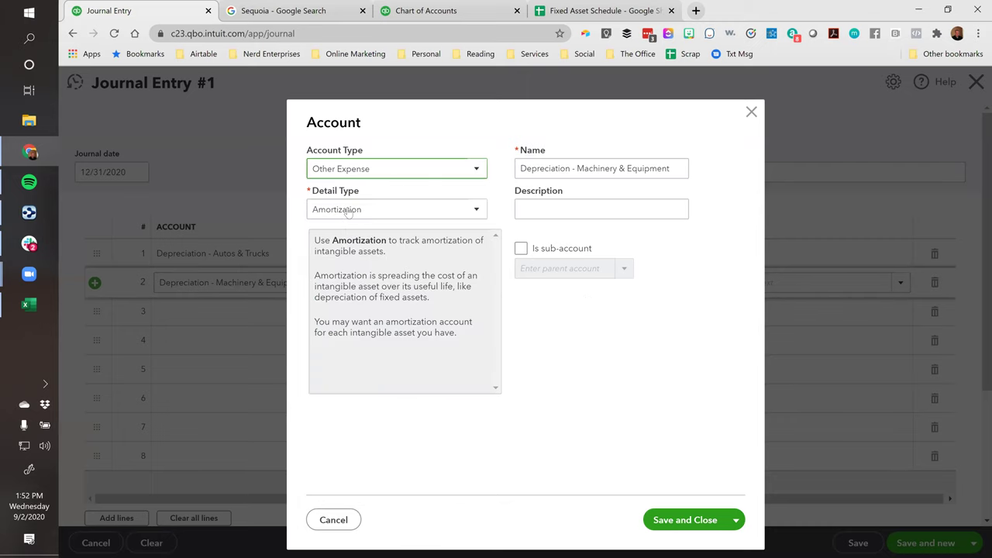
click(348, 210)
click(326, 250)
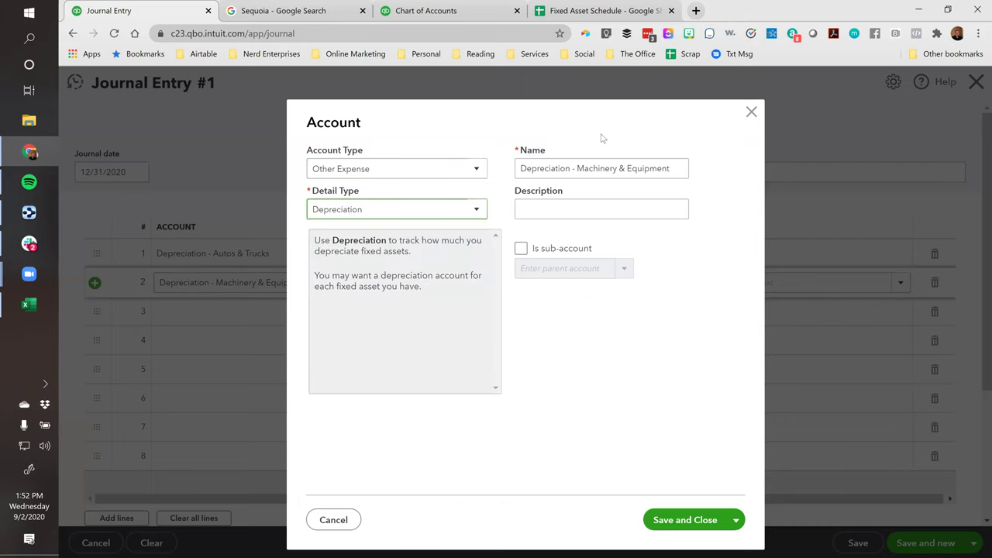
click(696, 528)
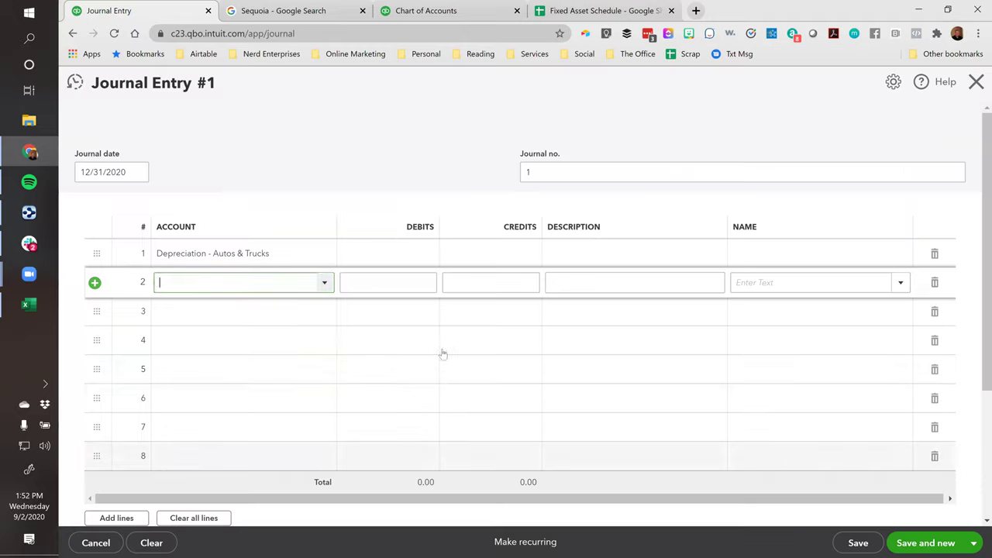
- Widen the Account column of the journal entry and make line 3 ready for entry
click(225, 315)
drag(335, 226, 362, 227)
click(188, 310)
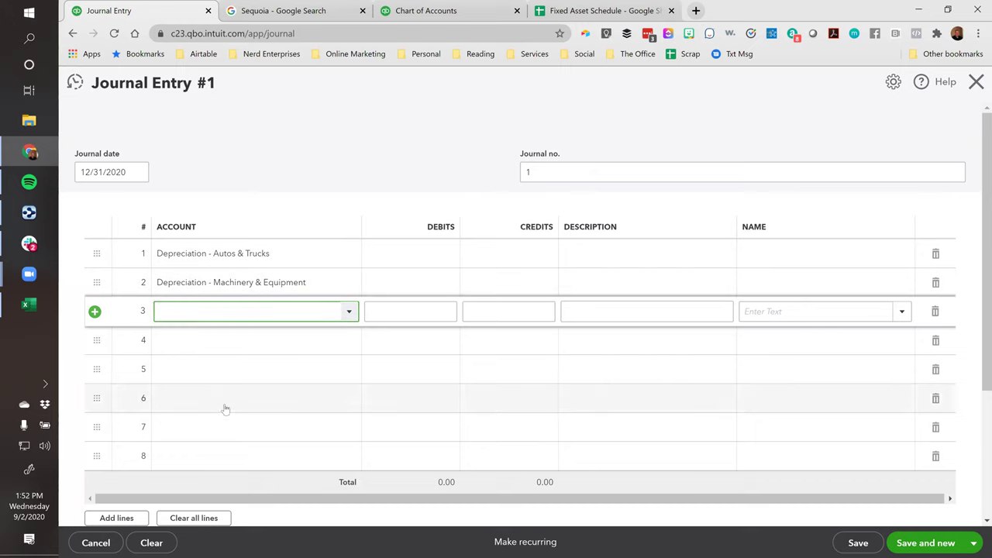
text(Acc)
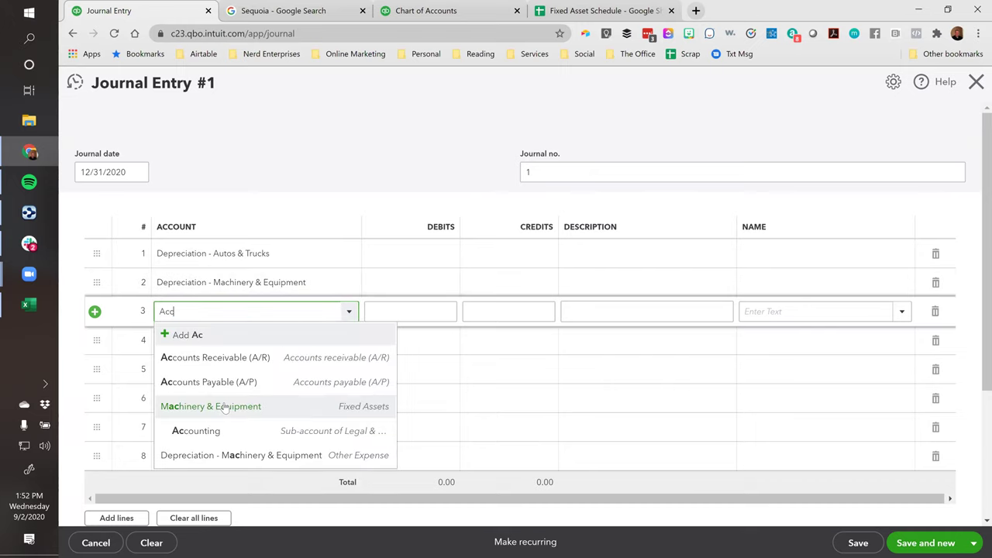
text(umulated Dep)
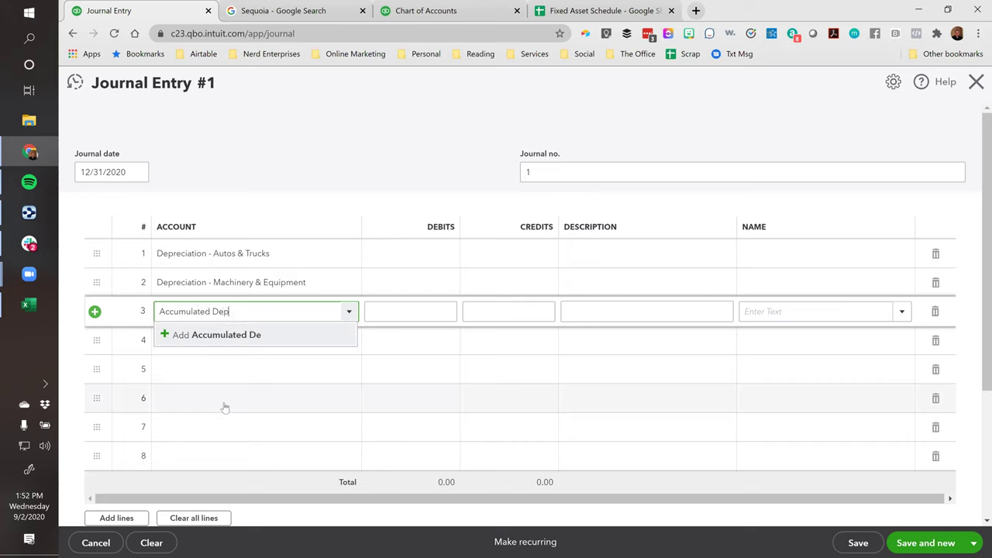
text(reciatoin)
key(ctrl+a)
text(A?D)
key(BackSpace)
text(D)
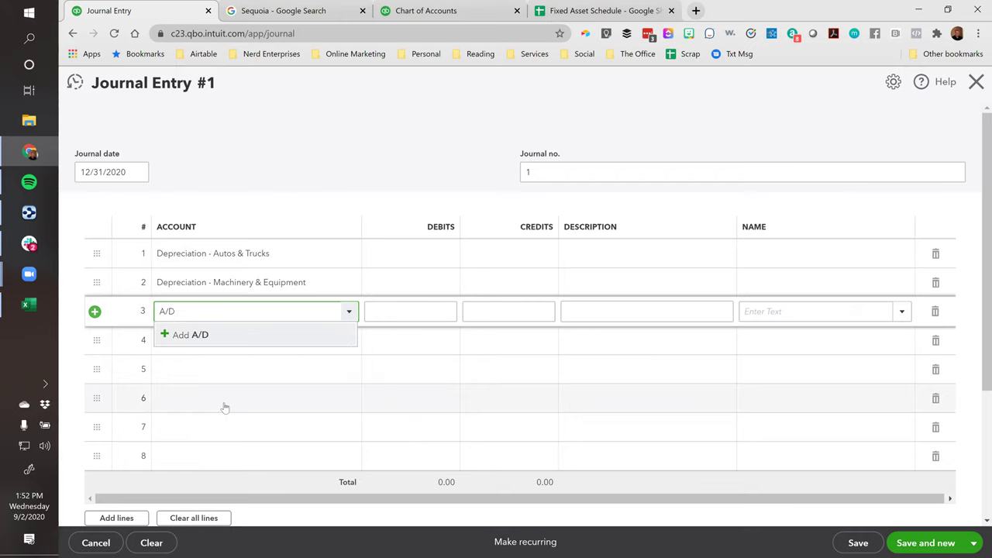
key(BackSpace)
key(BackSpace)
- Start adding a new account named Accumulated Depreciation - Autos & Trucks on journal line 3
text(cc)
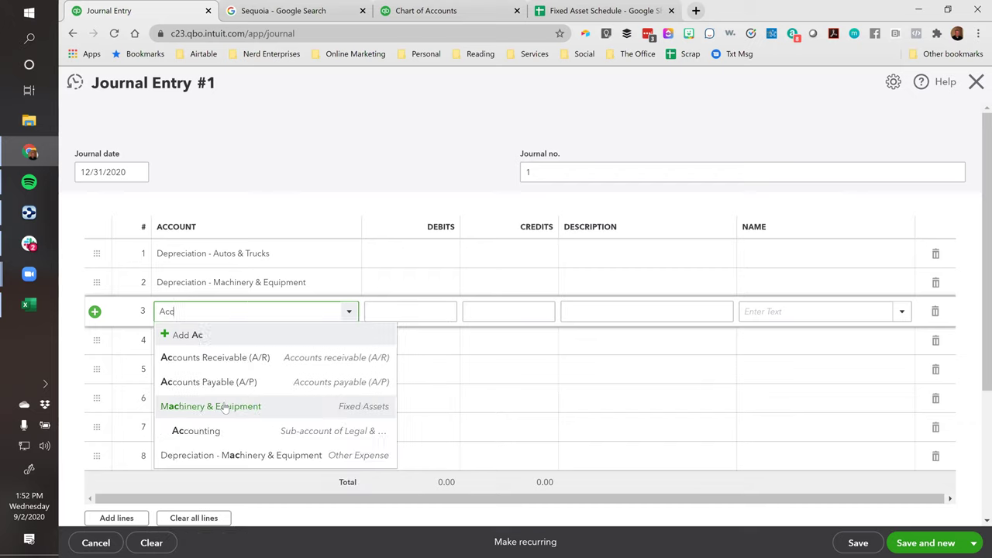
text(umulat)
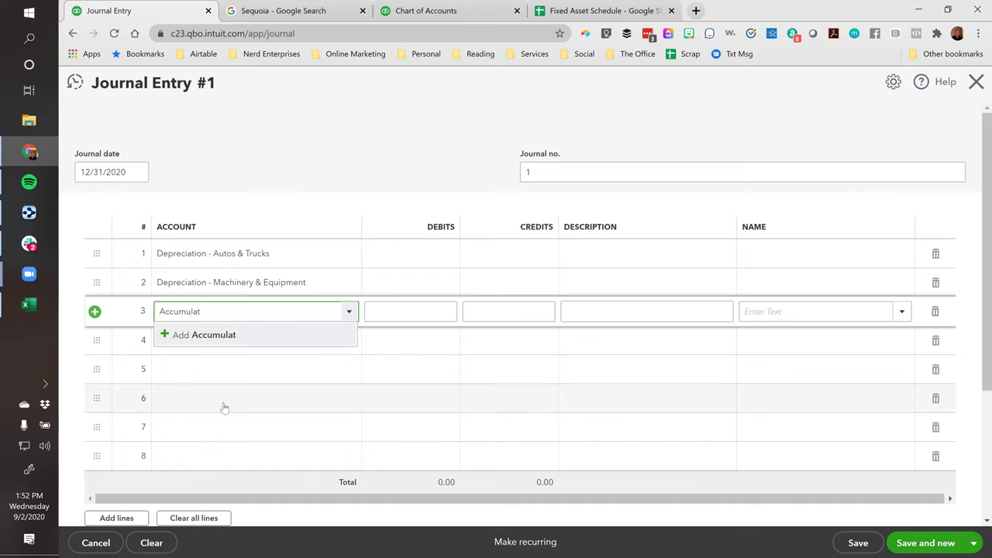
text(ed Depreciation - Autos & Trucks)
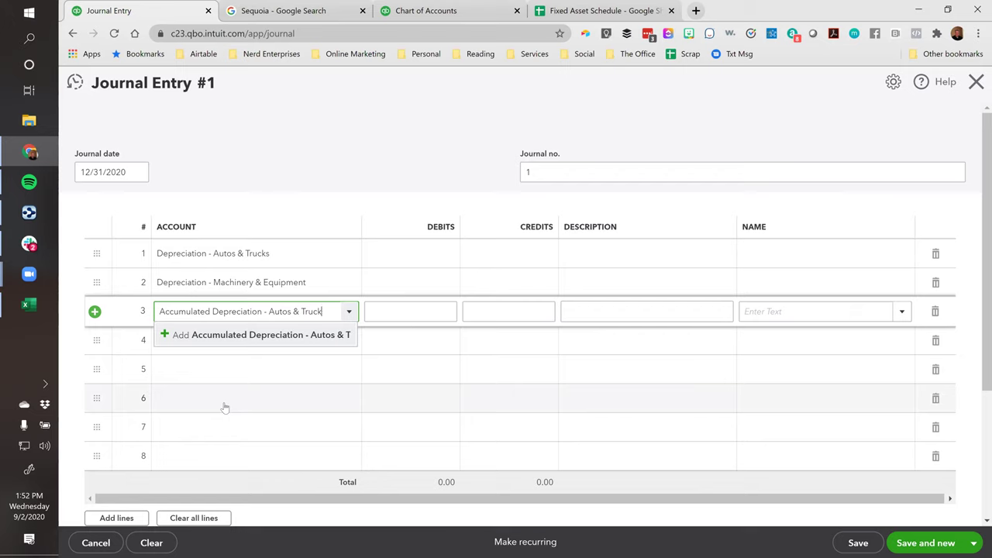
click(283, 337)
- Set the Accumulated Depreciation - Autos & Trucks account's type to Fixed Assets and detail type to Vehicles, and save it
click(380, 168)
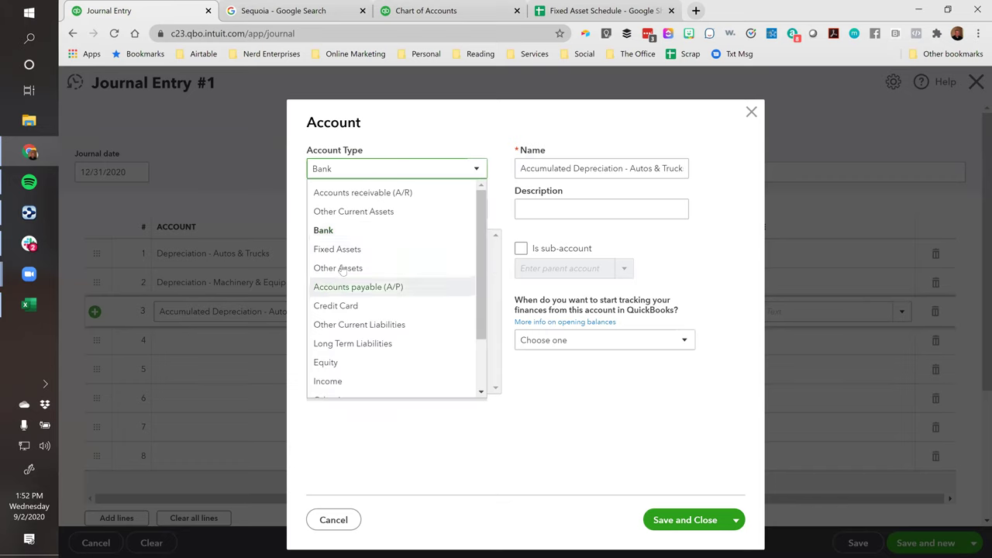
click(348, 248)
click(338, 203)
scroll(366, 360, down, 2)
scroll(367, 359, up, 2)
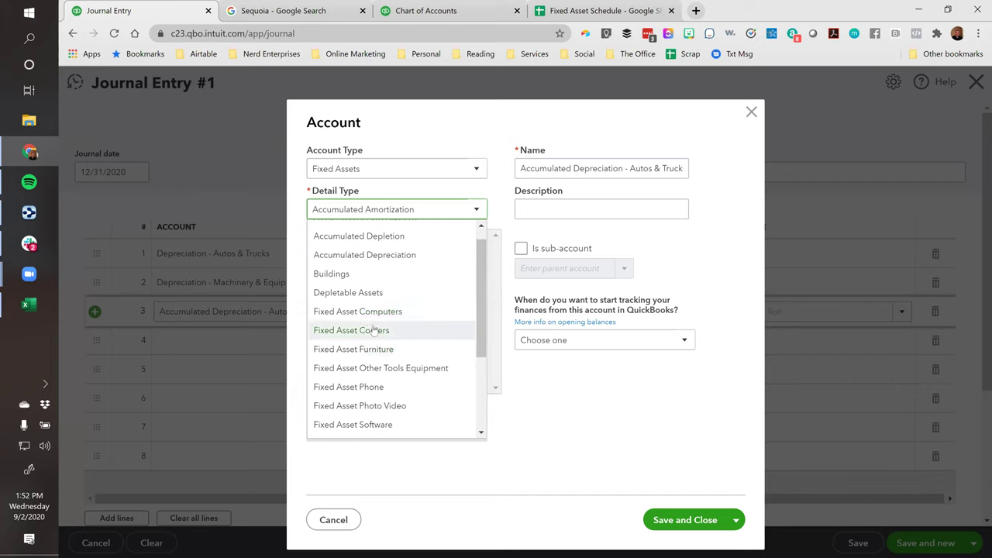
scroll(363, 341, down, 3)
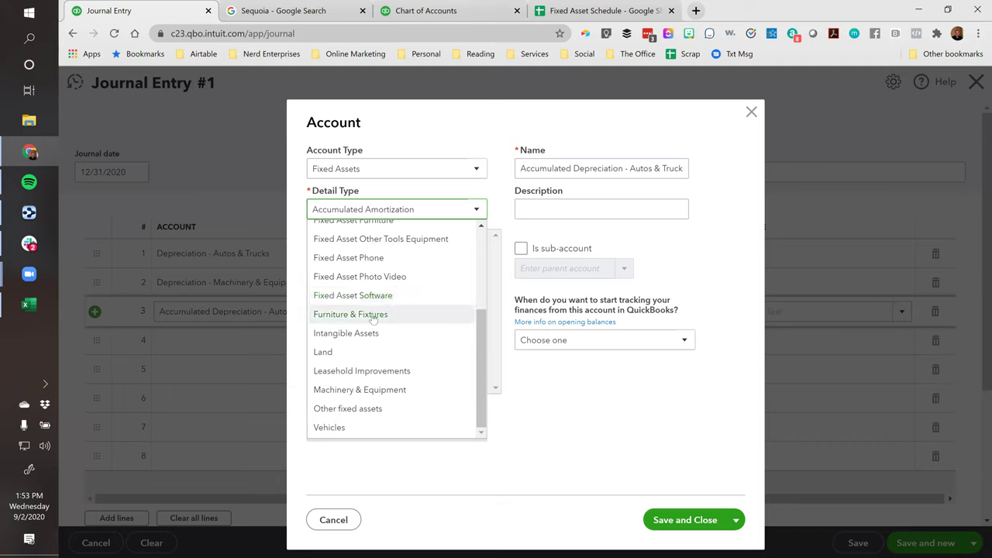
scroll(372, 317, up, 3)
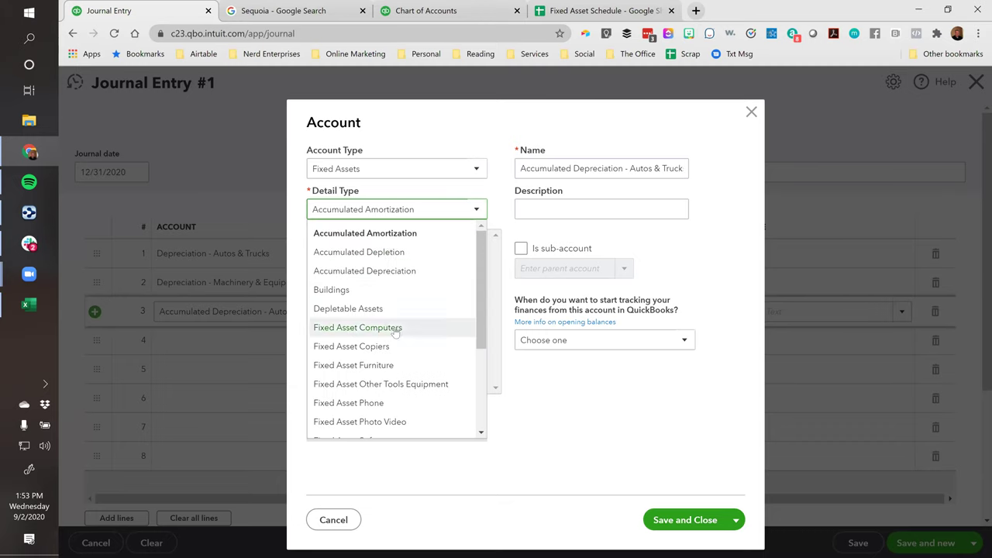
scroll(400, 344, down, 2)
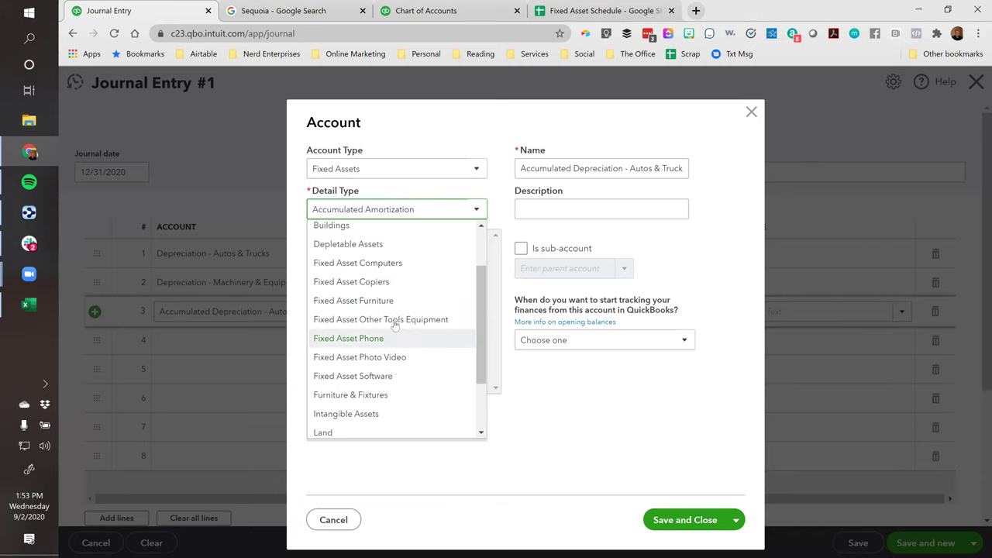
scroll(376, 361, down, 2)
scroll(368, 372, up, 2)
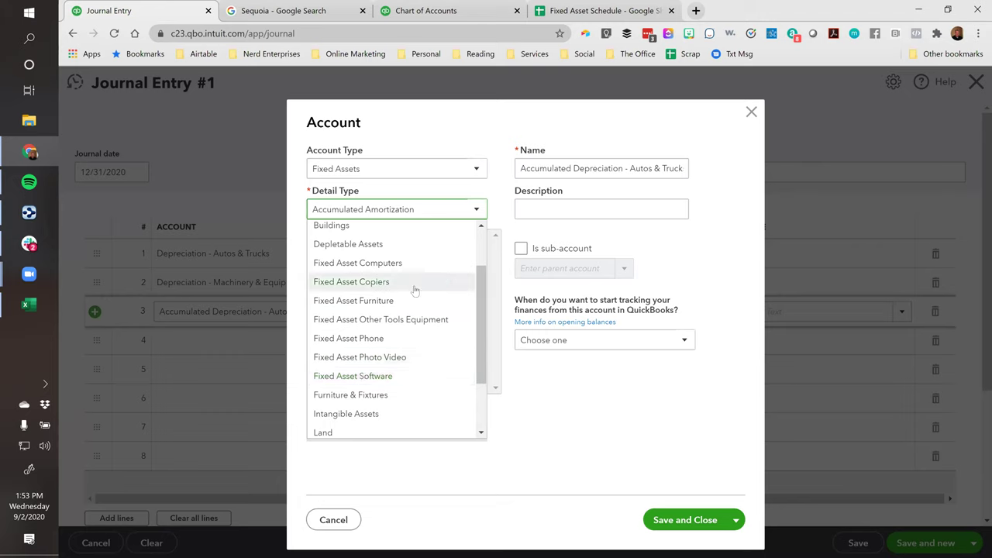
scroll(398, 297, up, 2)
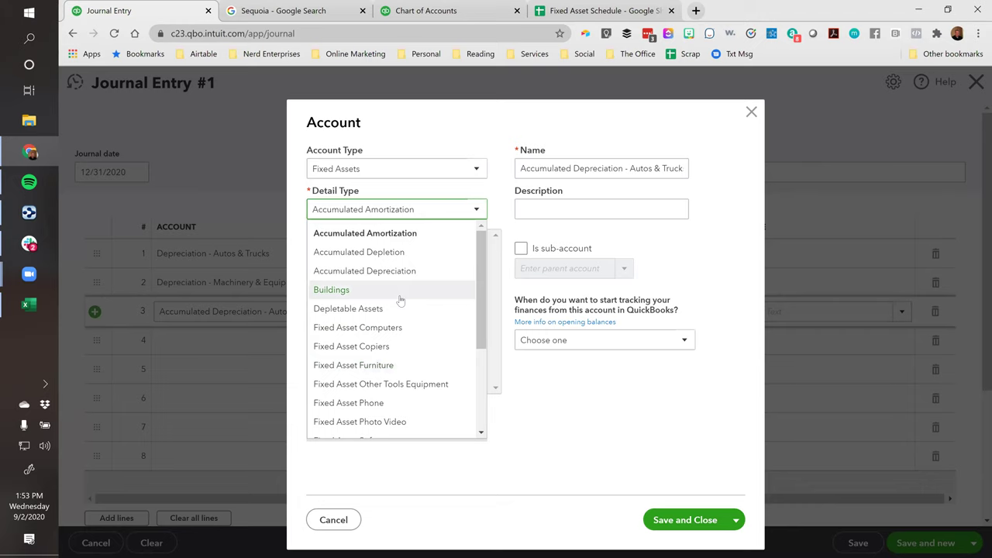
scroll(400, 302, down, 2)
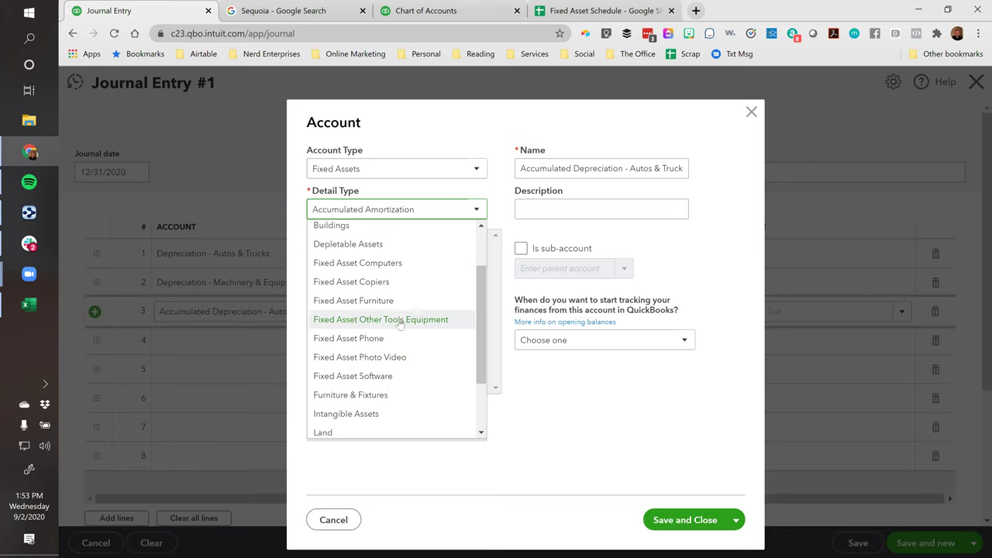
scroll(400, 325, down, 2)
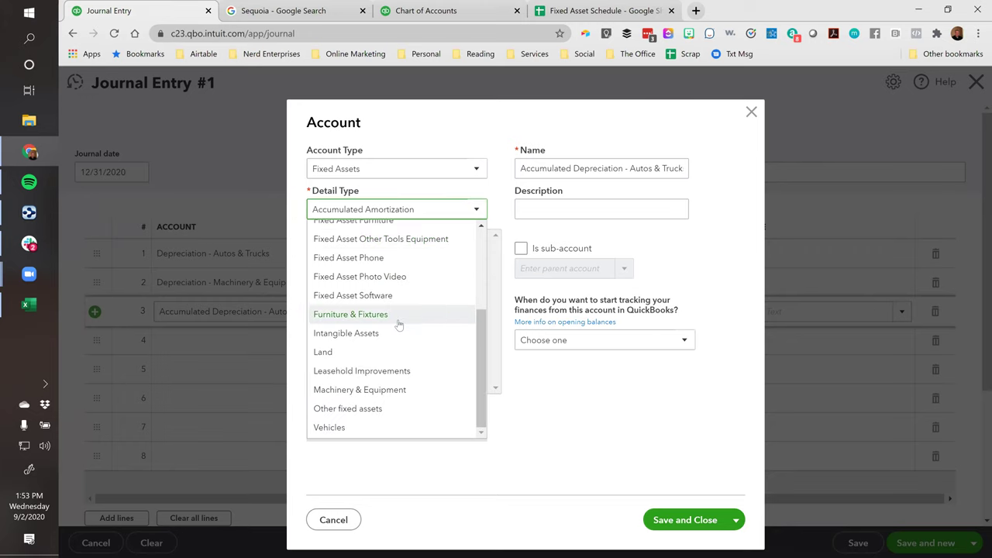
click(363, 433)
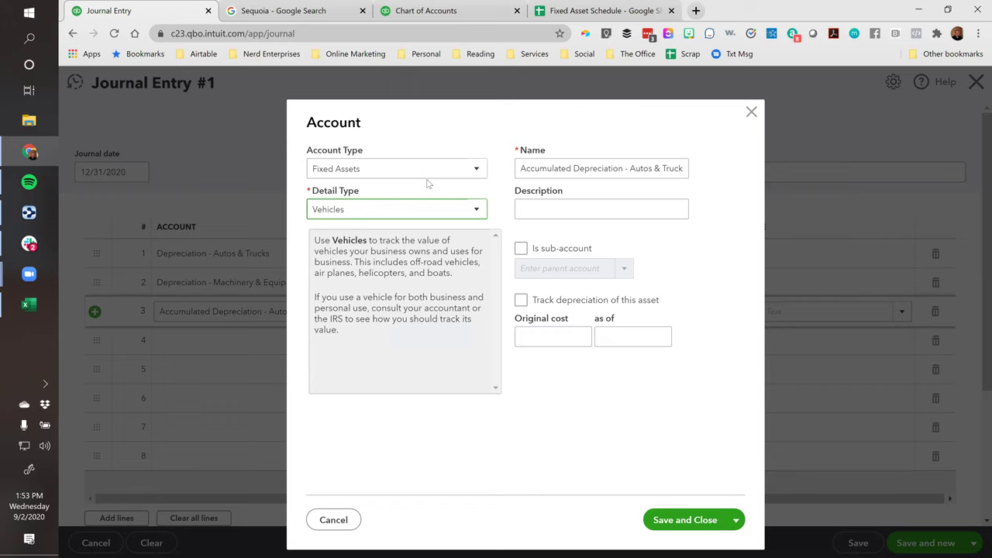
click(707, 522)
- Copy line 3's account name to line 4, change its ending to M&E, and start adding Accumulated Depreciation - M&E as a new account
click(284, 345)
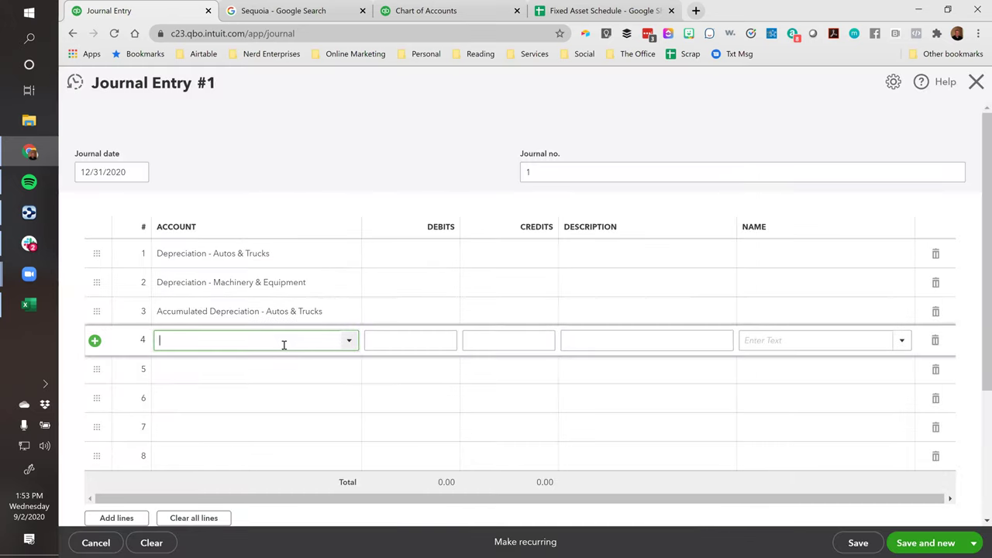
click(288, 313)
key(ctrl+c)
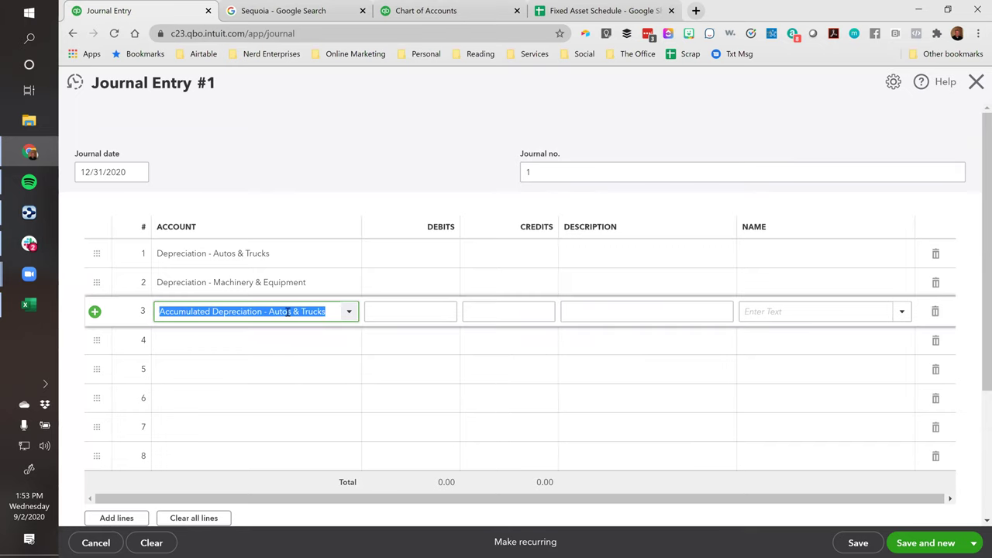
click(269, 347)
key(ctrl+v)
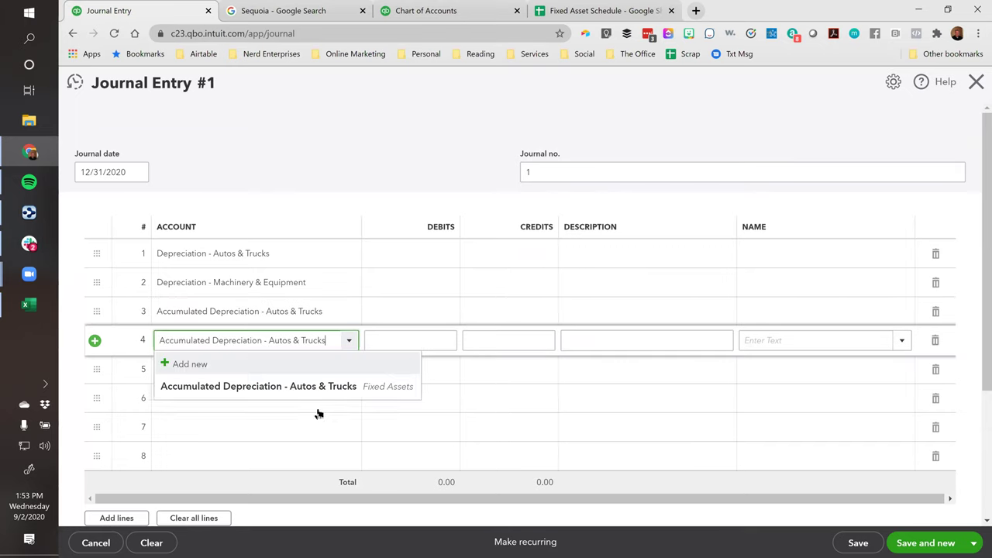
key(ctrl+shift+Left)
key(ctrl+shift+Left)
key(ctrl+shift+Left)
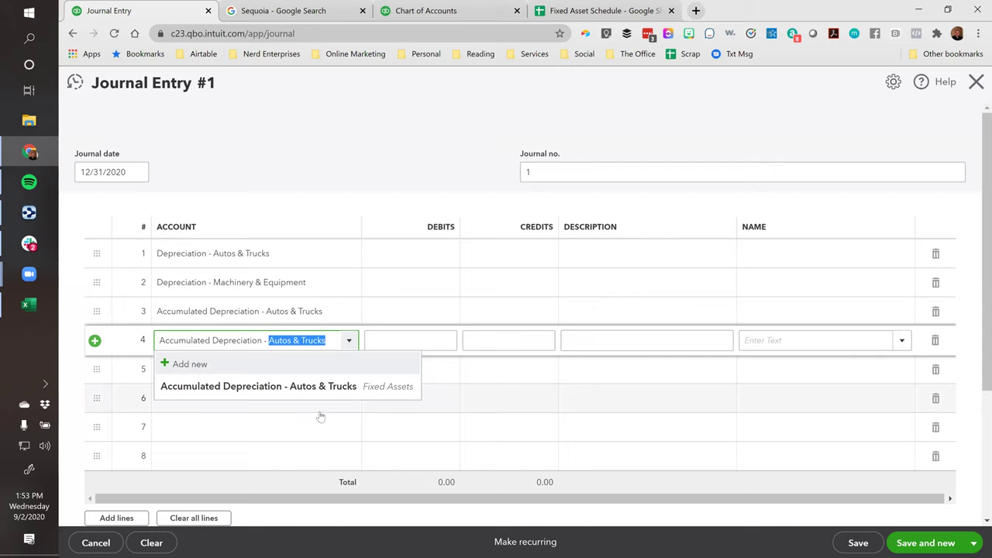
text(M&E)
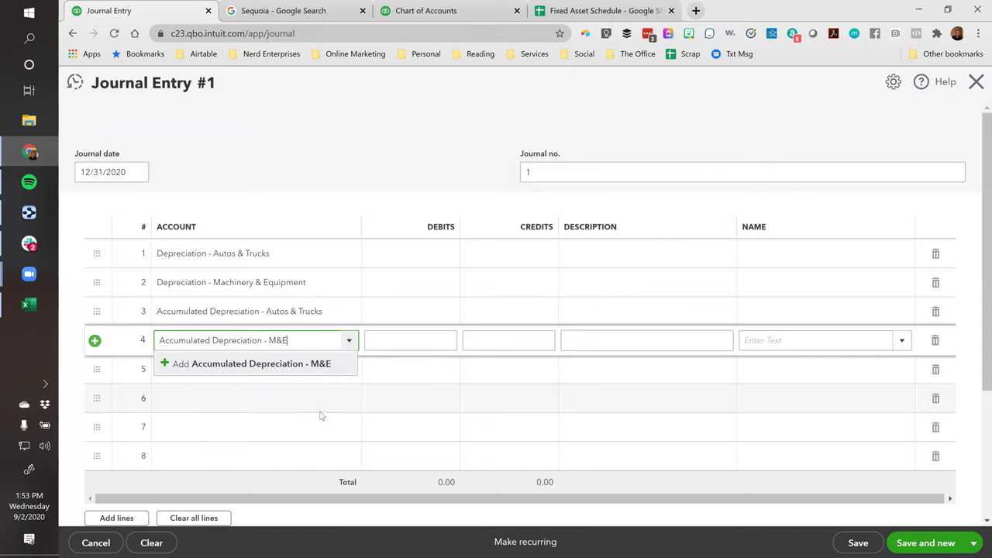
click(314, 365)
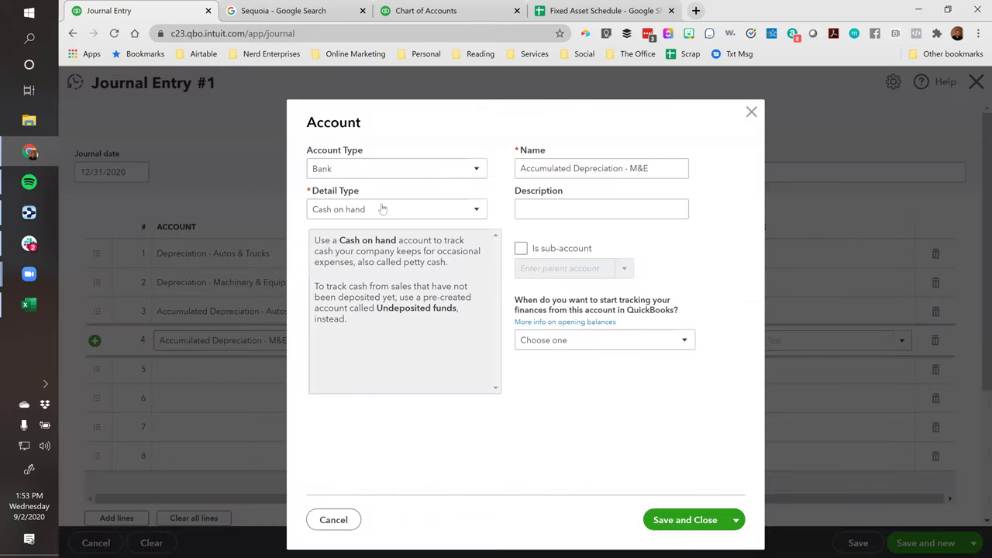
- Set the Accumulated Depreciation - M&E account's type to Fixed Assets and its detail type to Fixed Asset Other Tools Equipment
click(380, 169)
scroll(380, 264, down, 2)
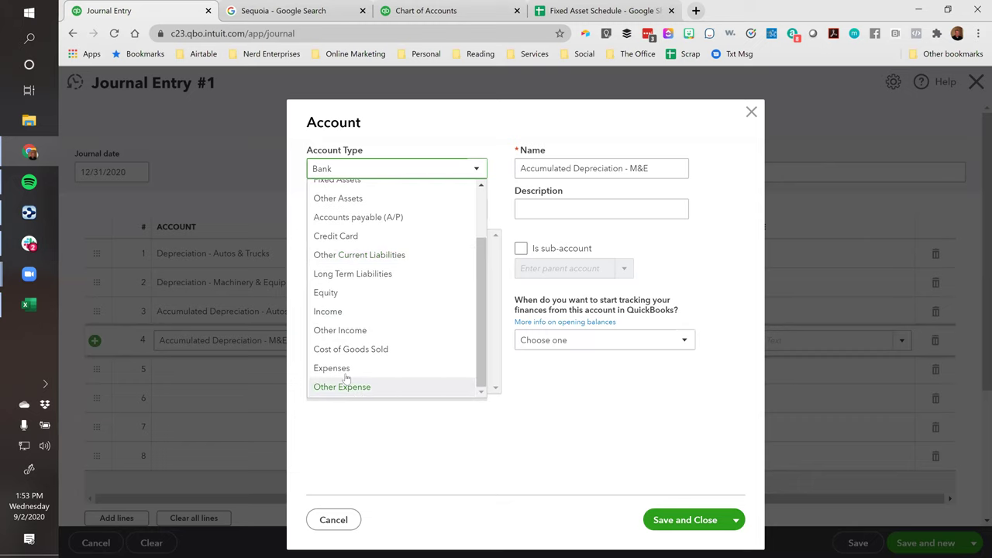
click(344, 375)
click(359, 170)
scroll(362, 233, up, 2)
click(360, 249)
click(369, 211)
scroll(372, 310, down, 3)
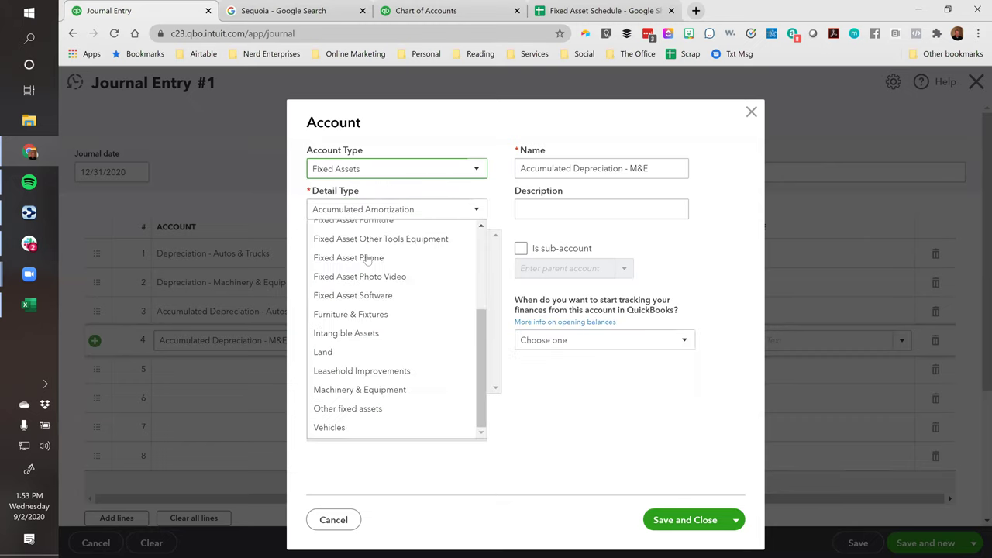
scroll(377, 314, up, 3)
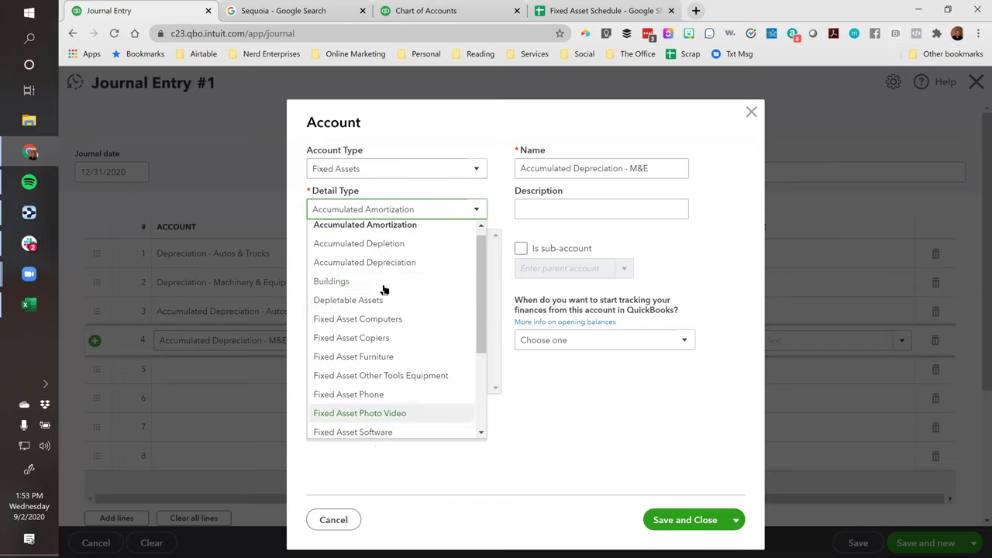
click(397, 385)
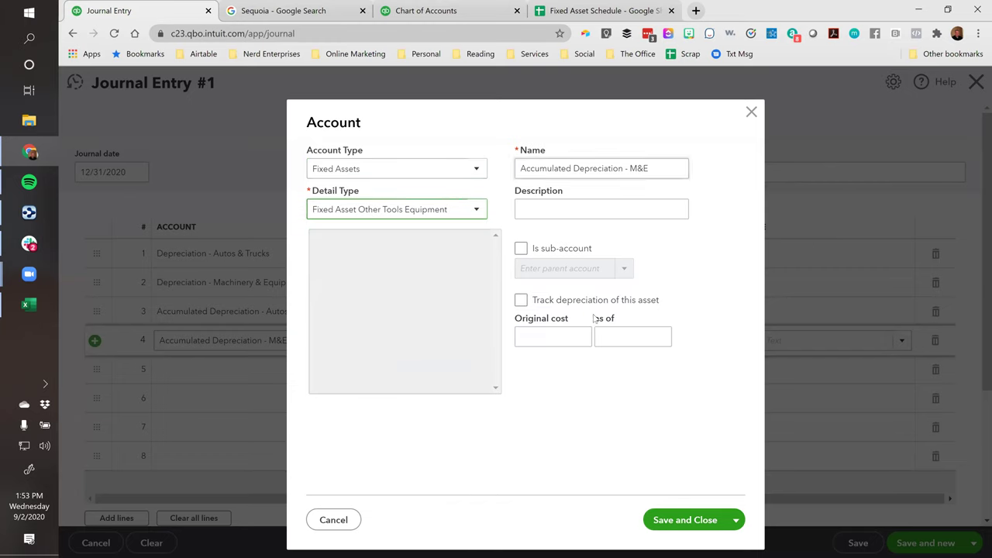
- Save the new M&E account, and debit 10,000 to Depreciation - Autos & Trucks and 20,000 to Depreciation - Machinery & Equipment
click(682, 521)
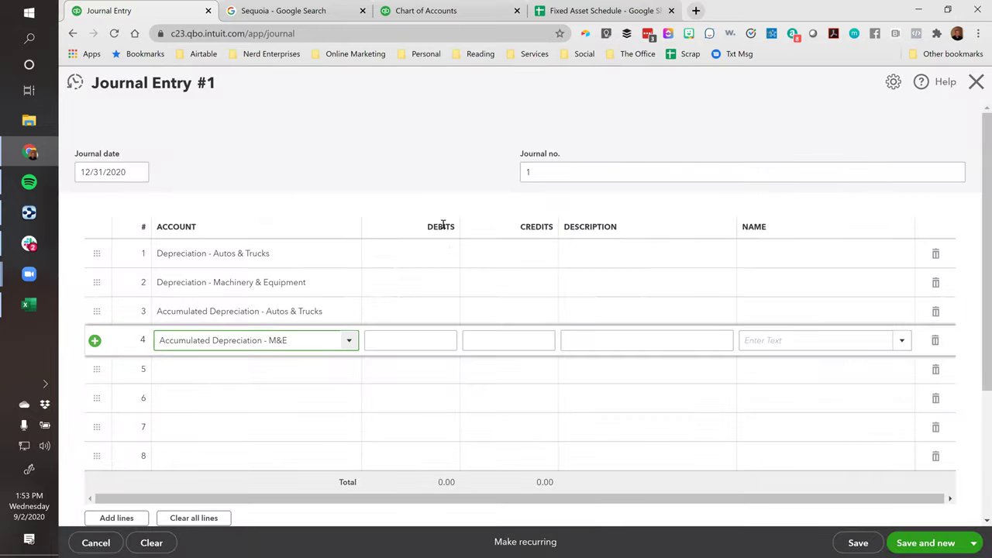
click(435, 263)
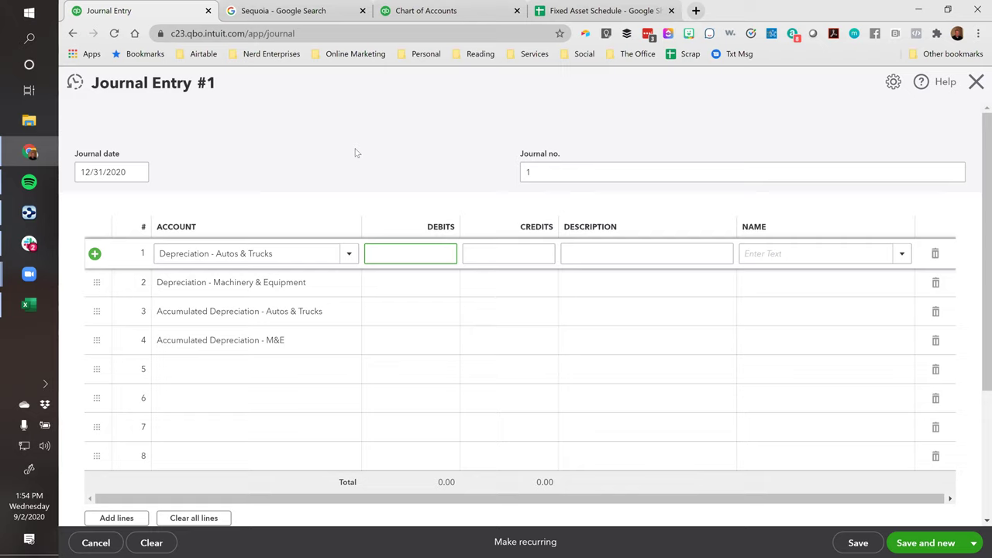
text(0000)
key(Return)
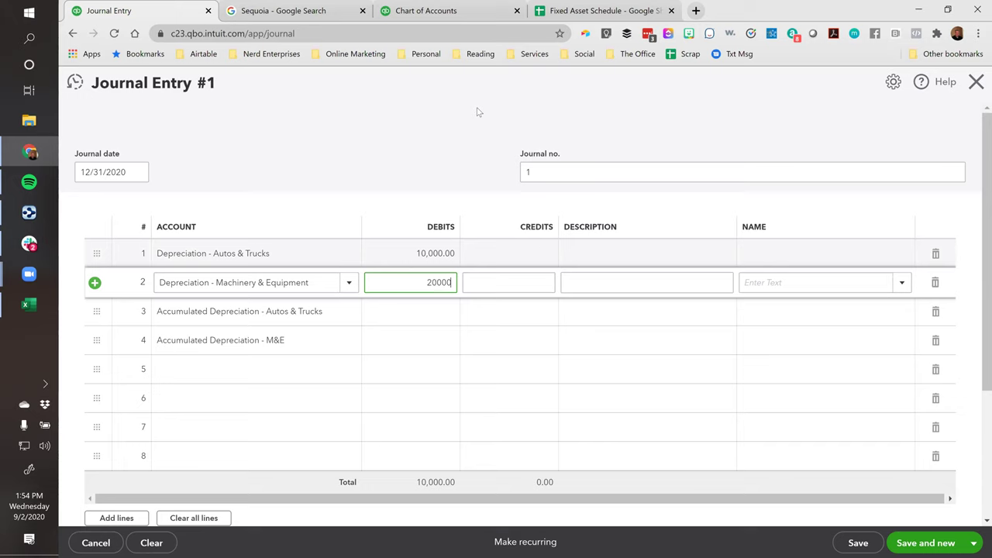
key(Return)
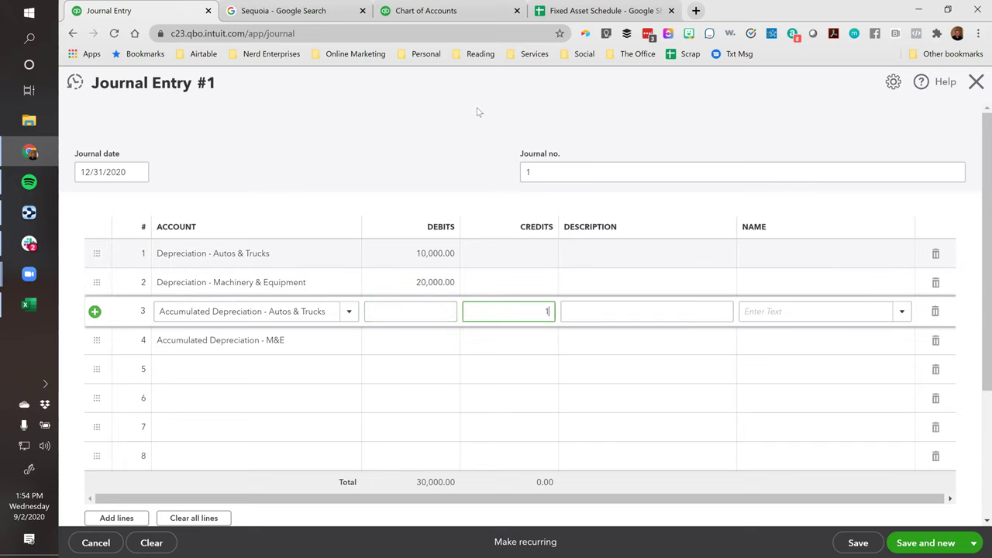
- Credit 10,000 to Accumulated Depreciation - Autos & Trucks on line 3 and 10,000 to Accumulated Depreciation - M&E on line 4
key(Return)
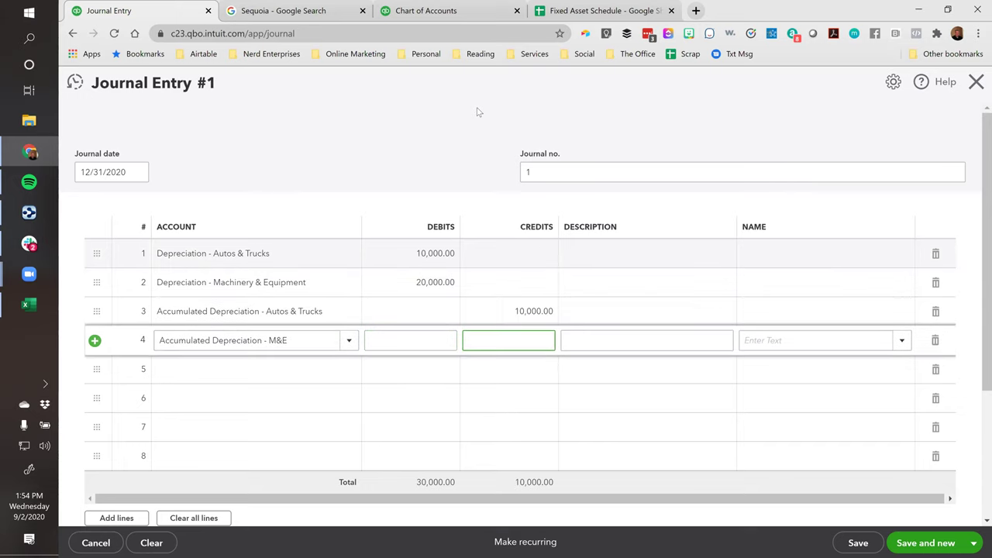
key(ctrl+a)
click(475, 12)
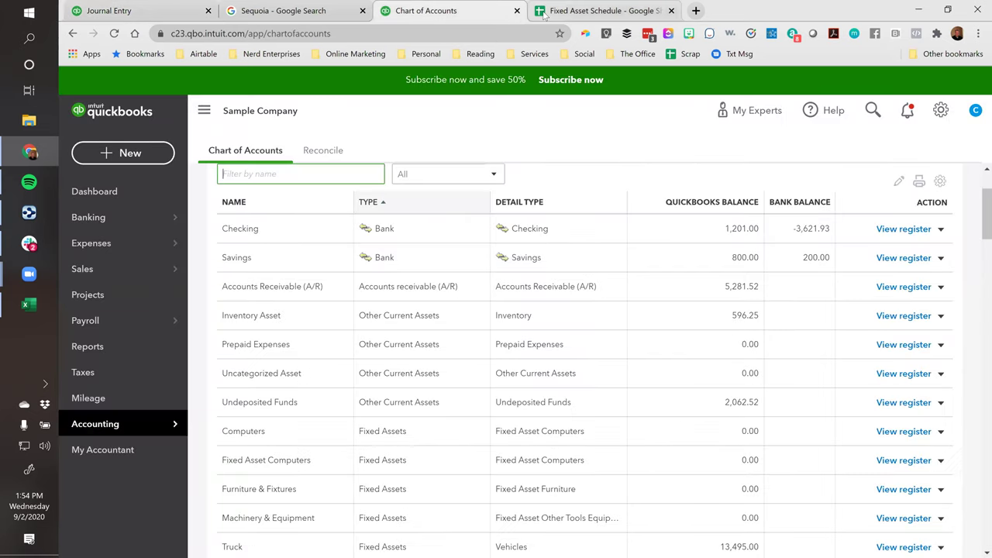
click(545, 13)
click(108, 11)
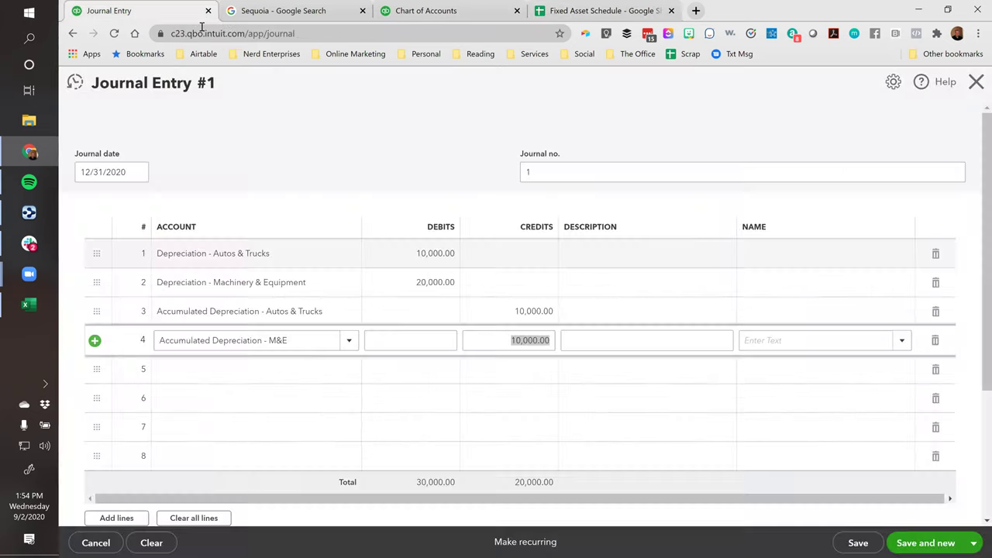
- Review the accounts, debits and credits on journal lines 1 to 4
click(400, 338)
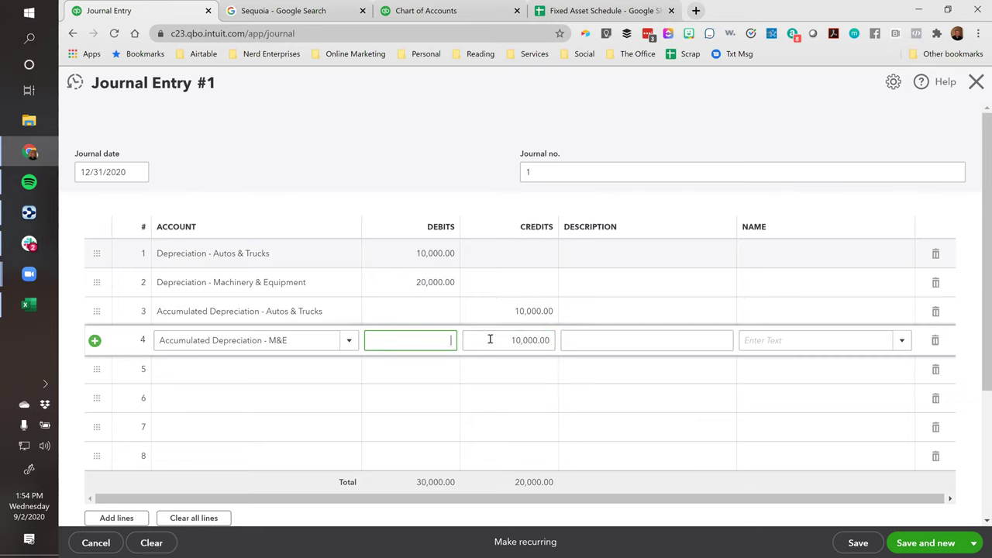
click(427, 254)
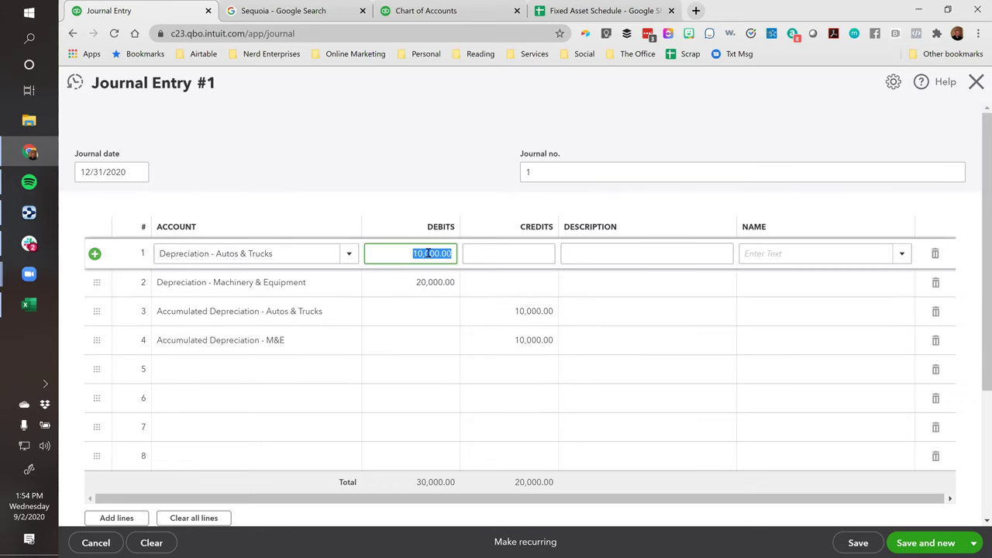
click(303, 250)
click(322, 282)
click(405, 282)
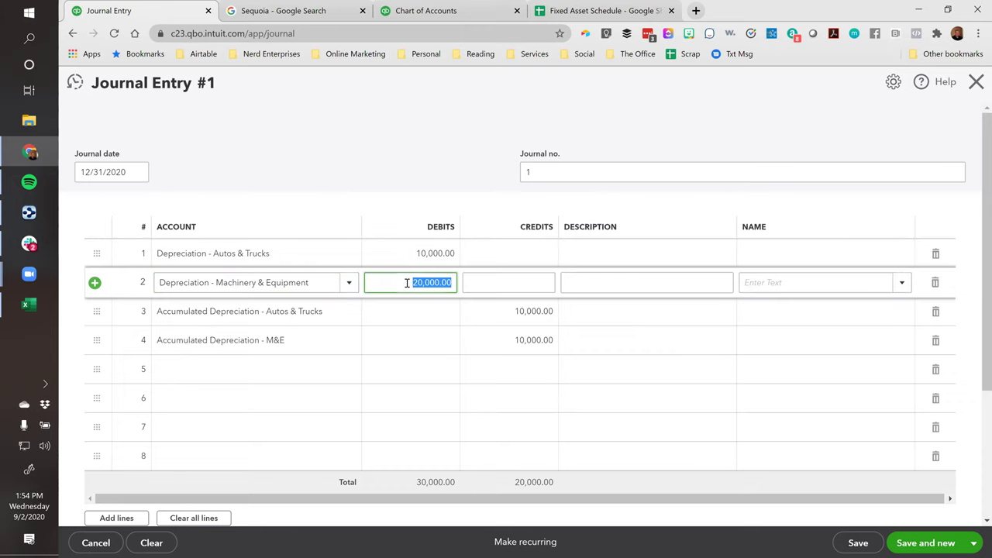
click(328, 316)
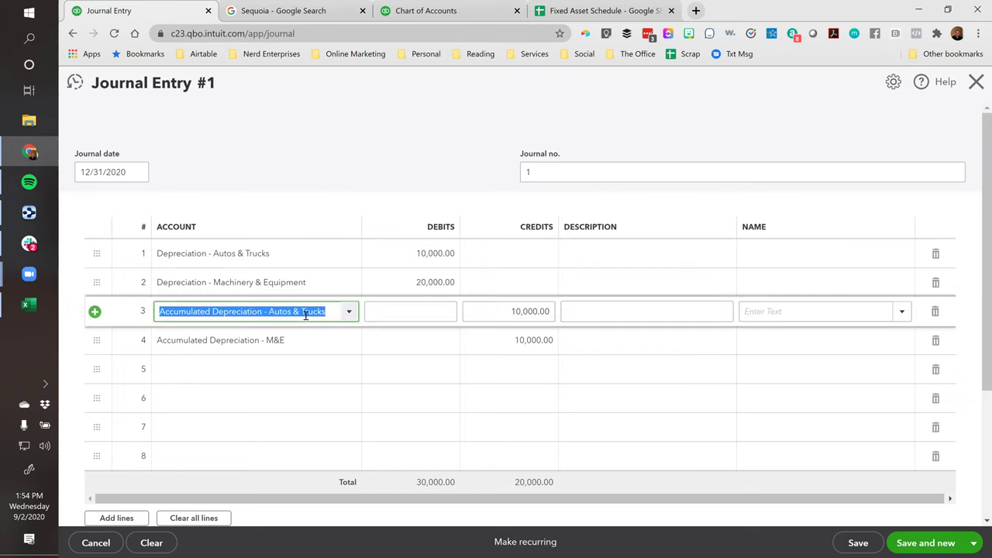
click(325, 341)
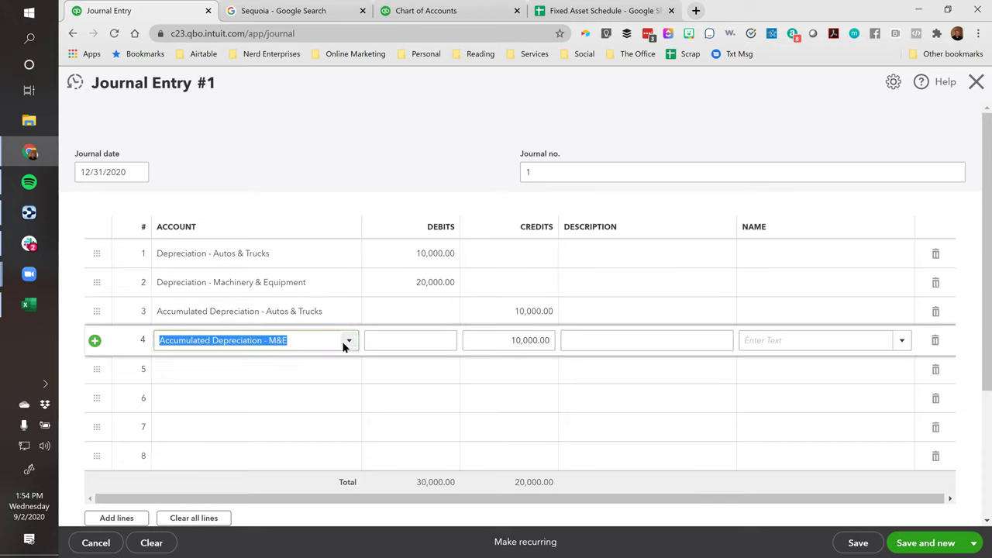
click(518, 314)
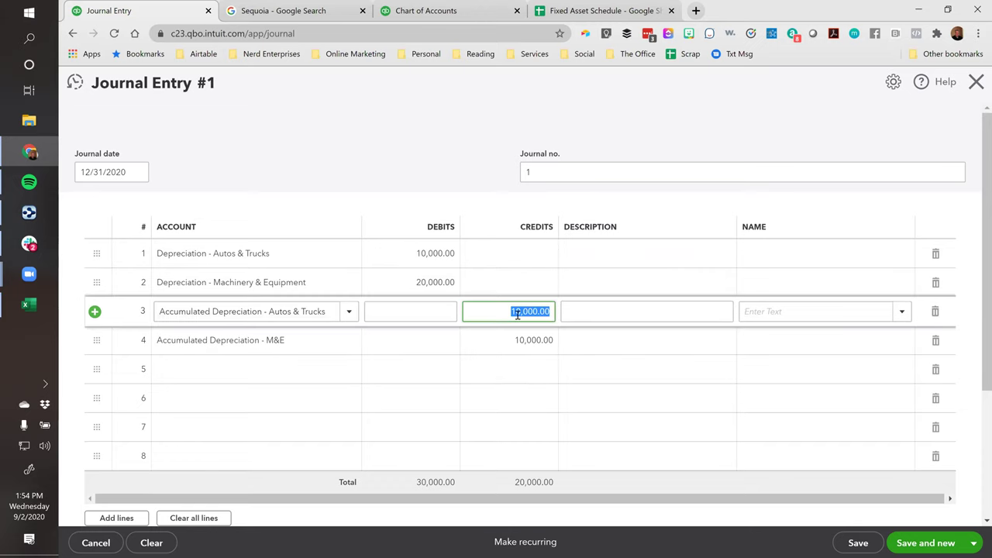
- Set the Accumulated Depreciation - M&E credit on line 4 to 20,000, and save and close the journal entry
click(974, 542)
click(922, 524)
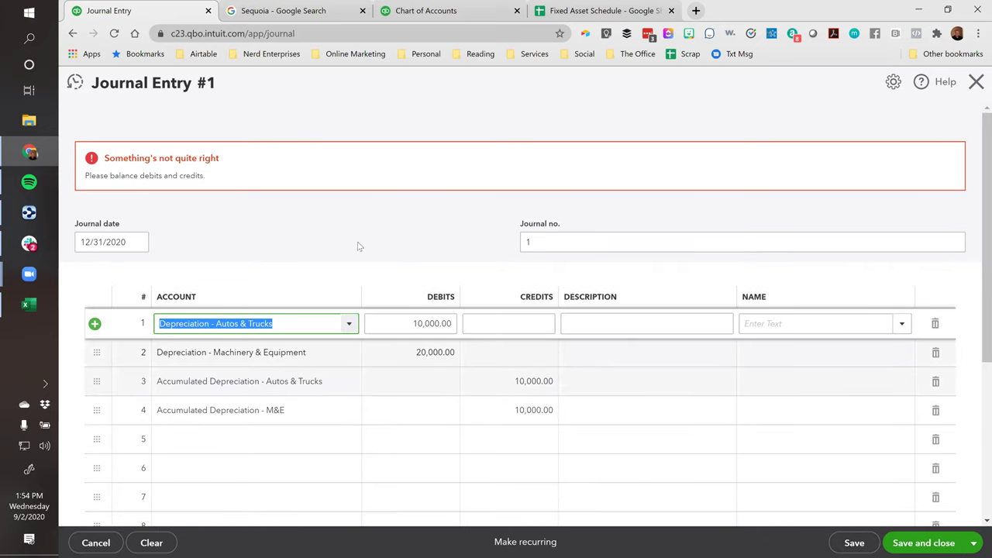
click(403, 260)
scroll(431, 295, down, 2)
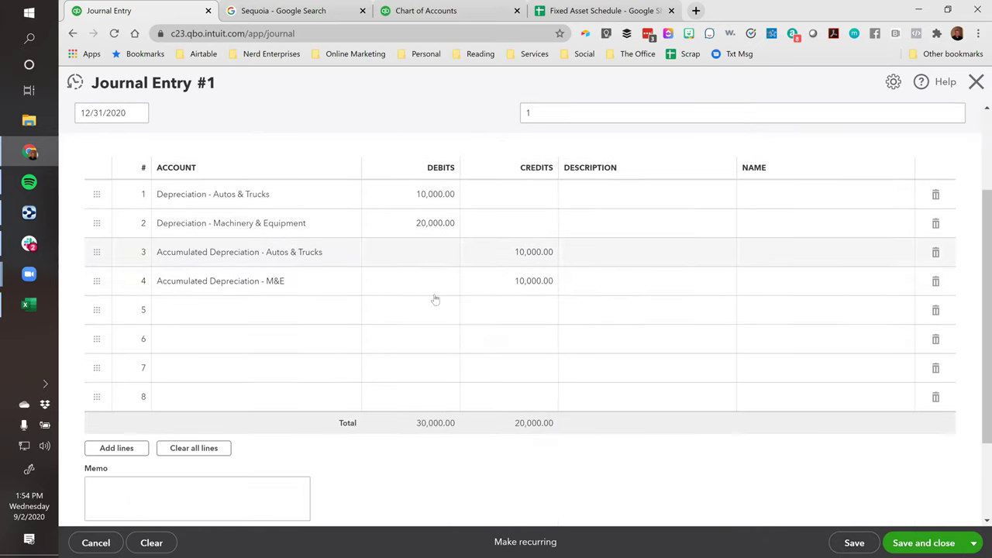
click(497, 279)
text(20000)
key(Tab)
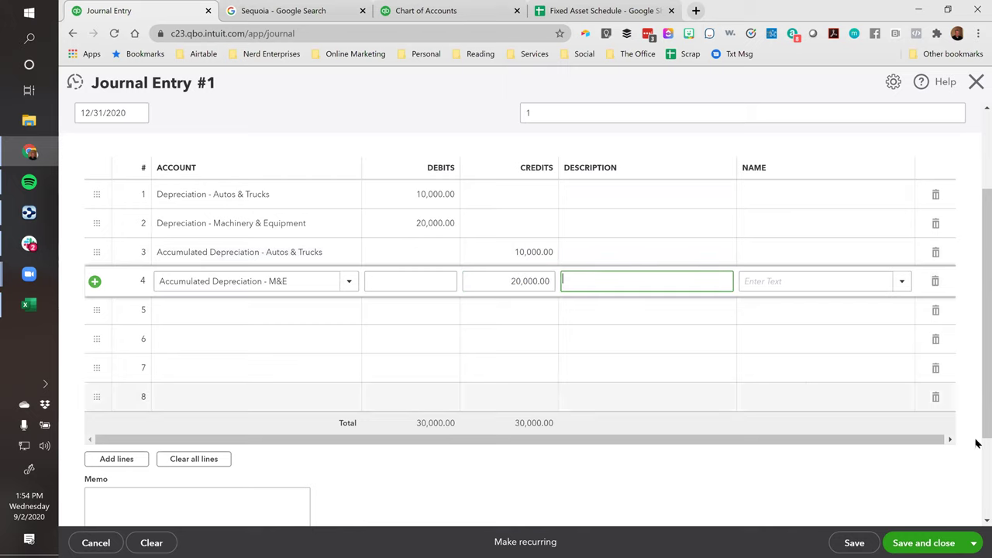
click(903, 543)
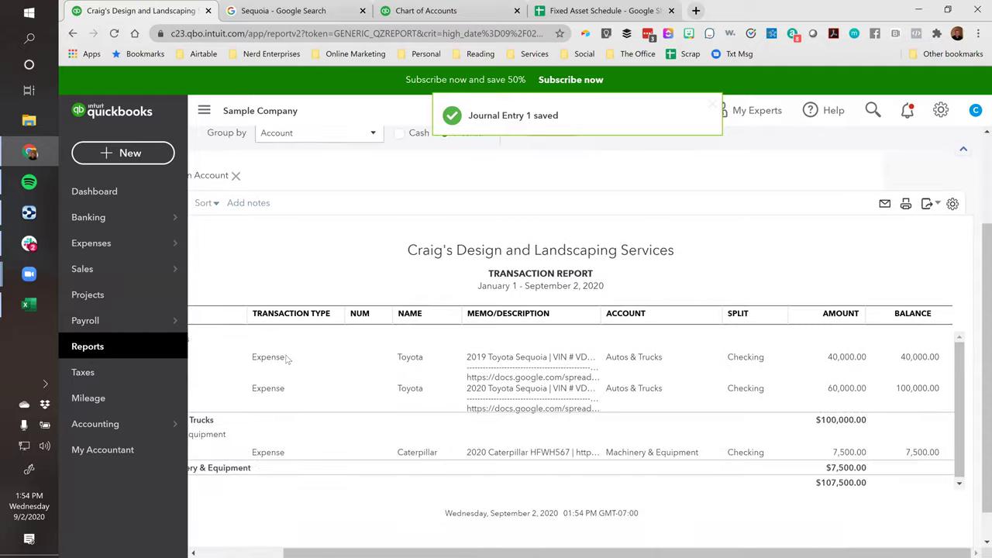
- Return to the balance sheet and compare its fixed asset balances with the Basis/Book Value column in the Fixed Asset Schedule spreadsheet
click(272, 179)
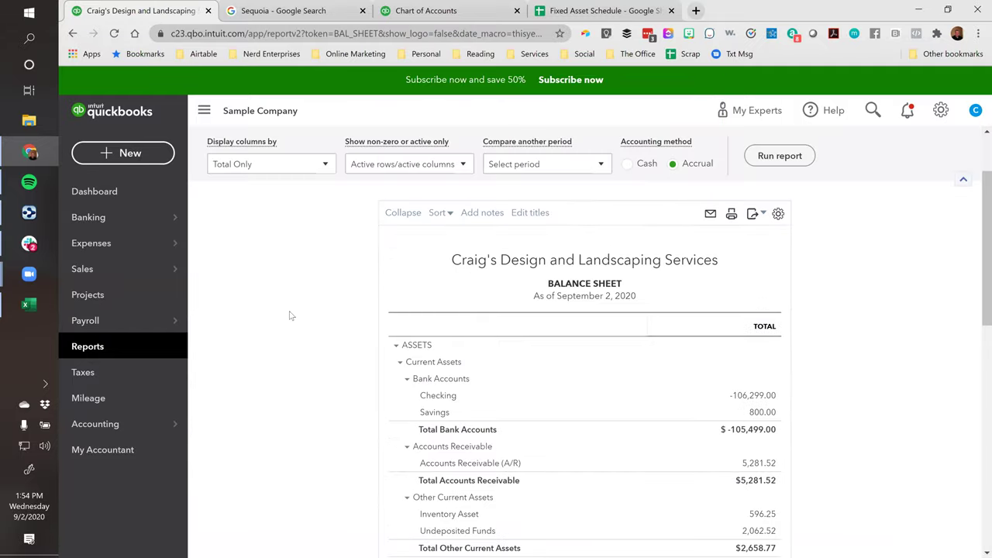
scroll(290, 316, down, 3)
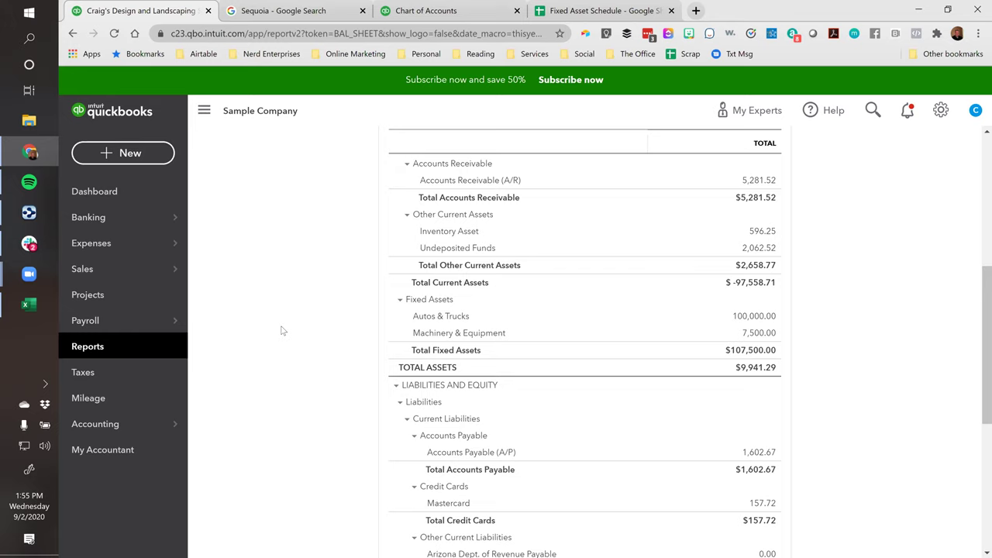
click(600, 10)
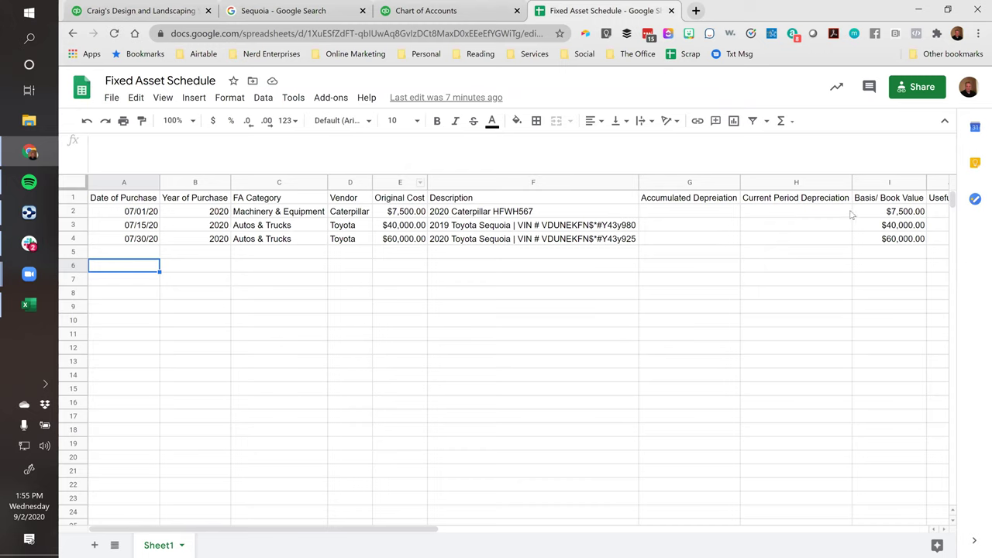
drag(879, 227, 886, 240)
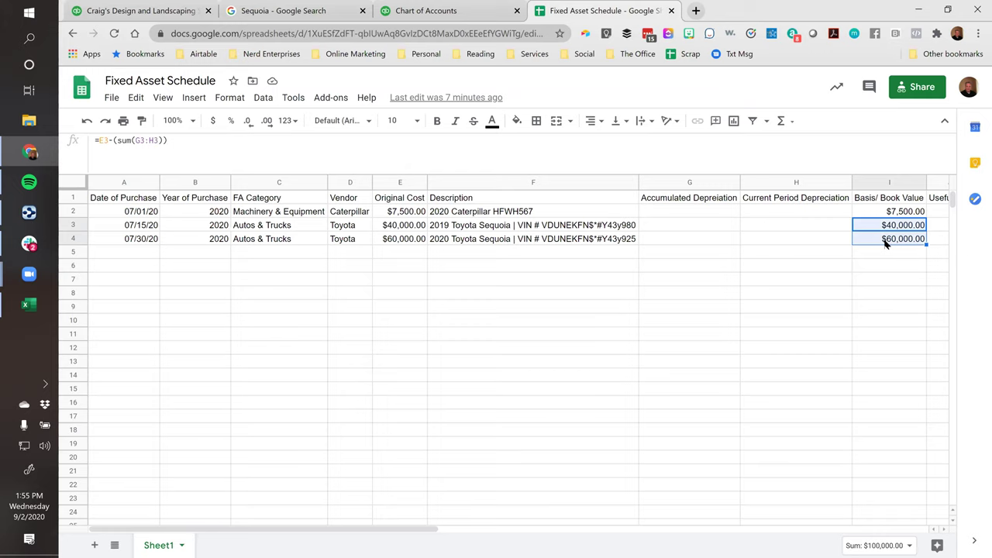
click(878, 184)
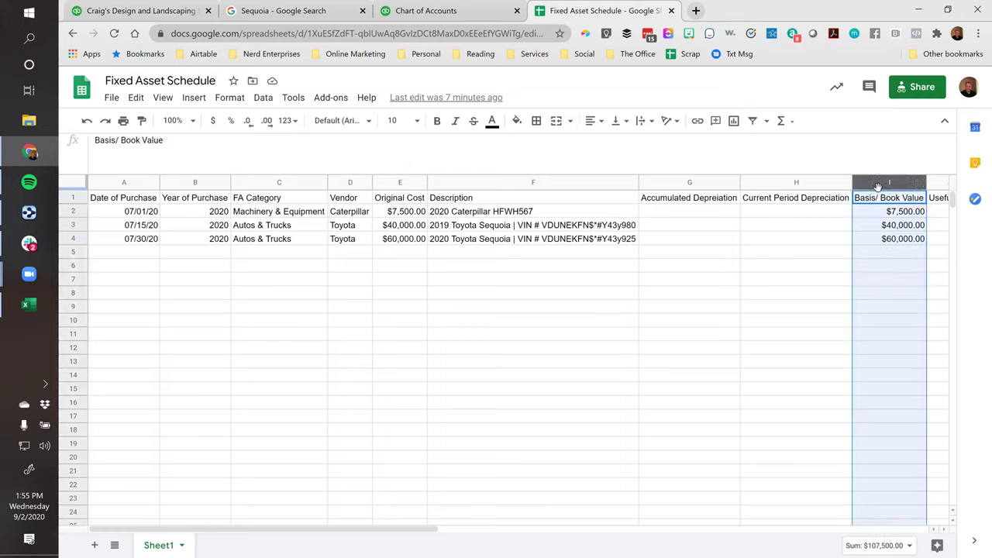
click(823, 241)
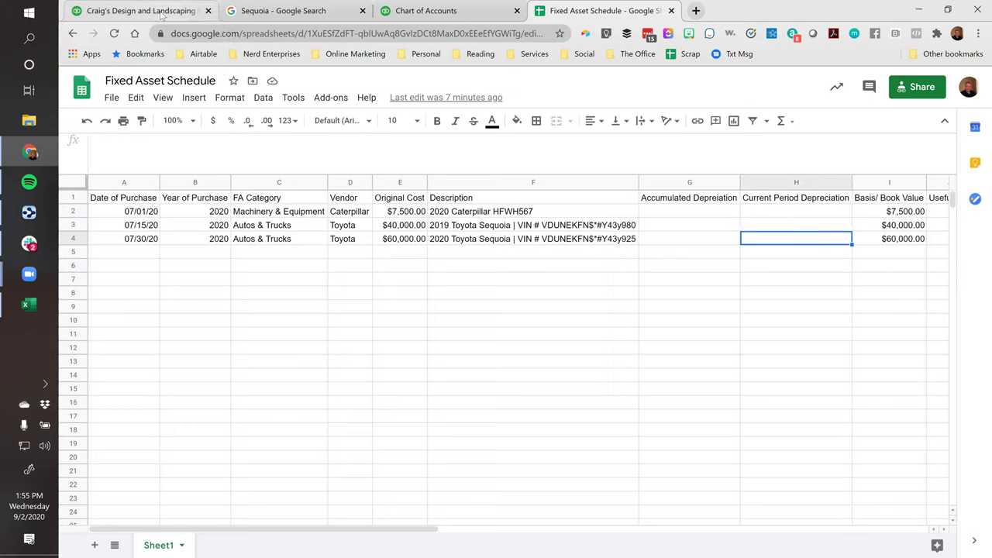
- Switch back to QuickBooks and reopen Journal Entry 1 dated 12/31/2020 from the recent transactions
click(161, 14)
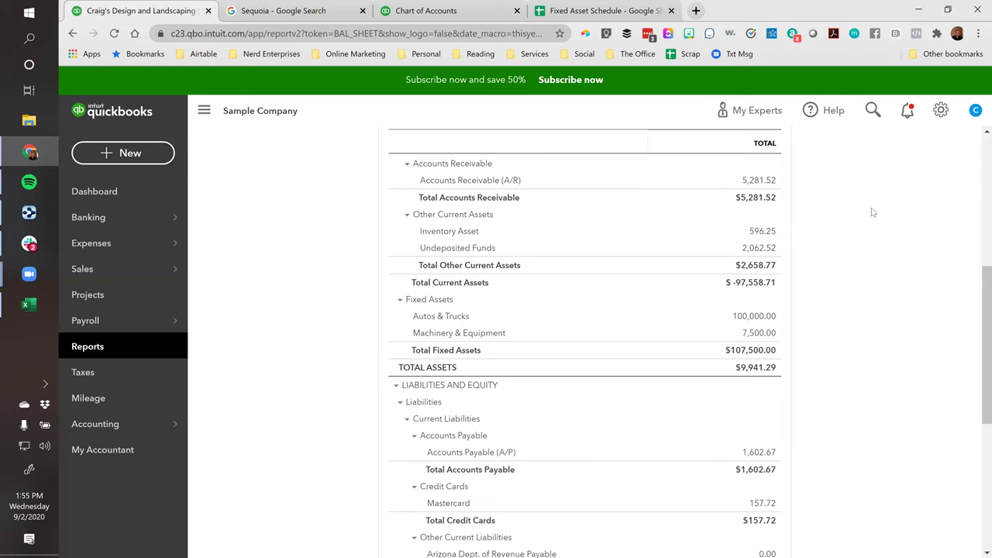
scroll(871, 210, up, 4)
click(872, 110)
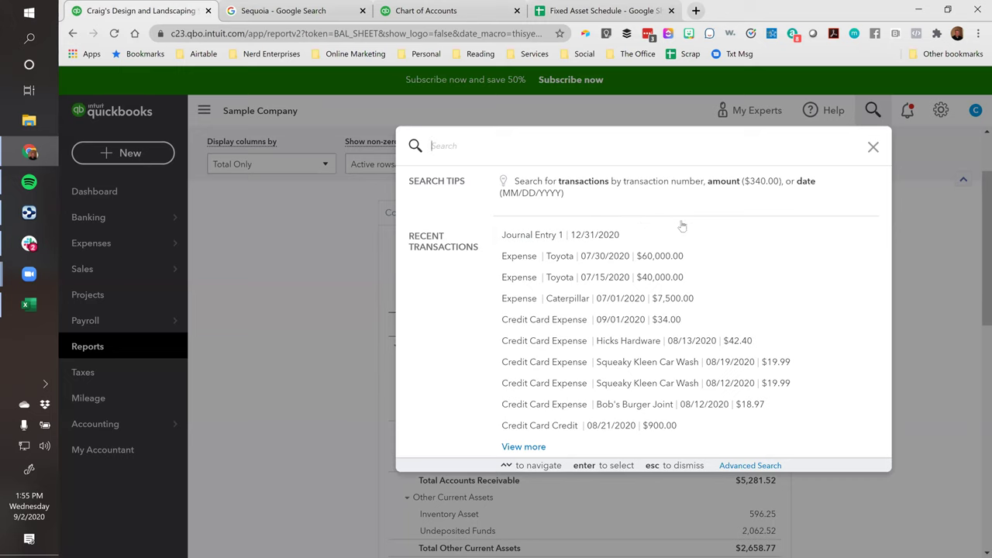
click(563, 239)
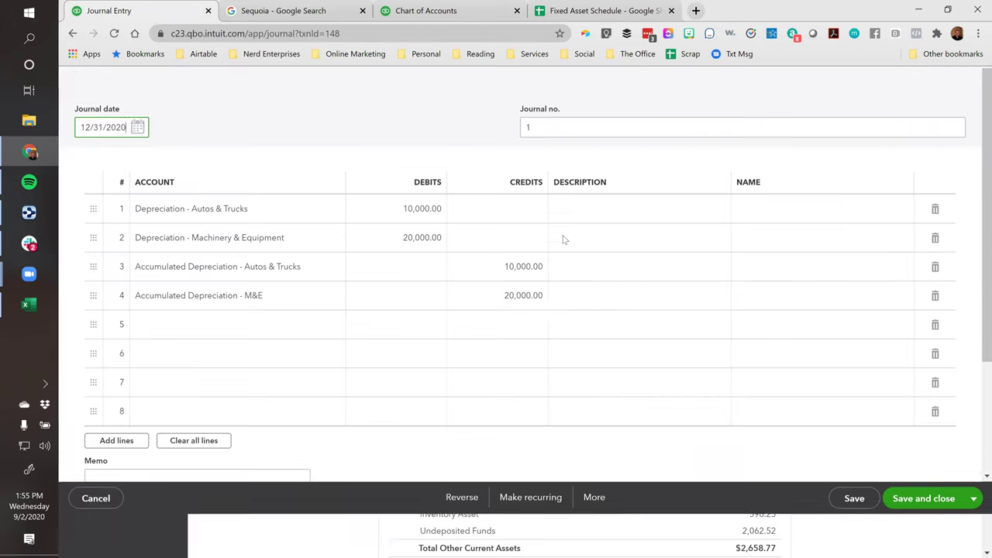
- Insert a blank journal line above Depreciation - Machinery & Equipment and another above Accumulated Depreciation - M&E
click(164, 292)
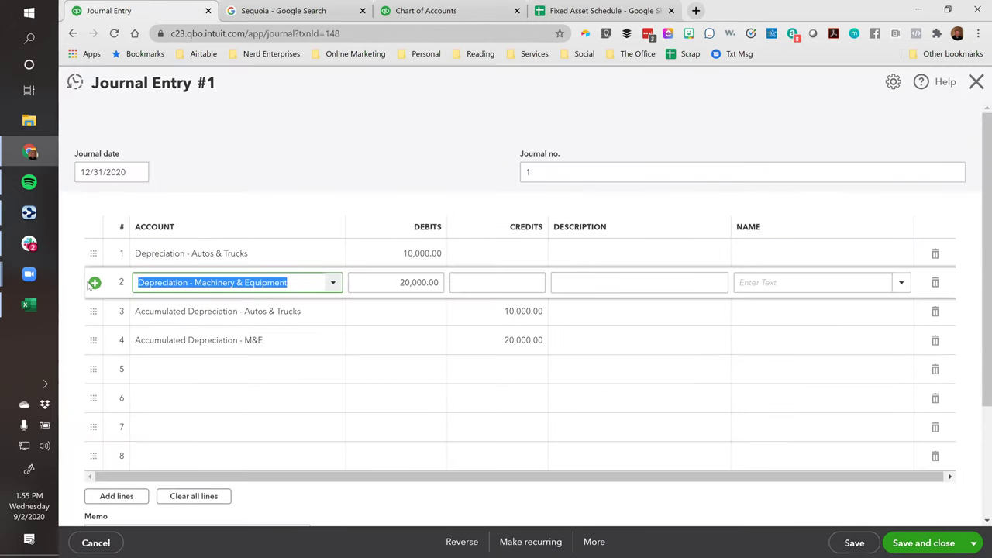
click(95, 283)
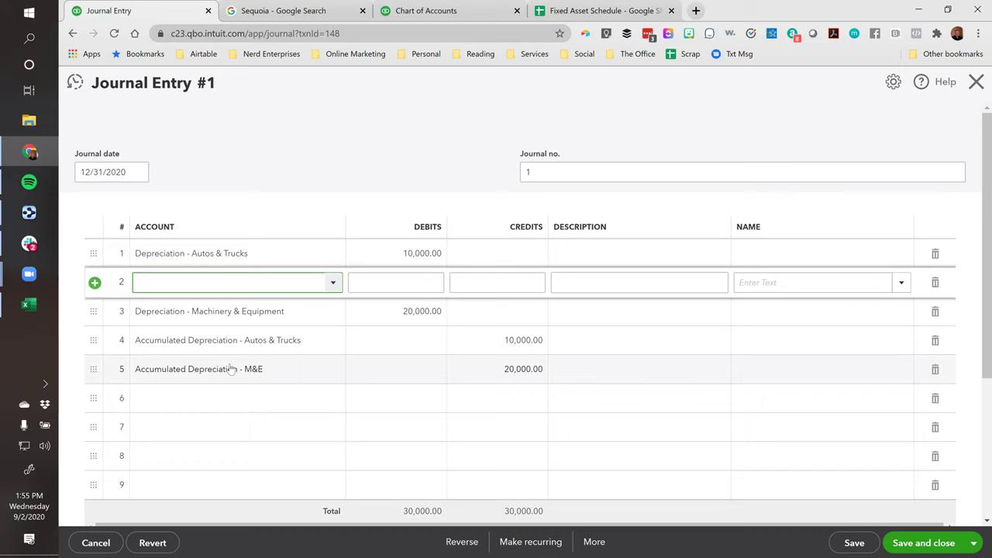
click(183, 373)
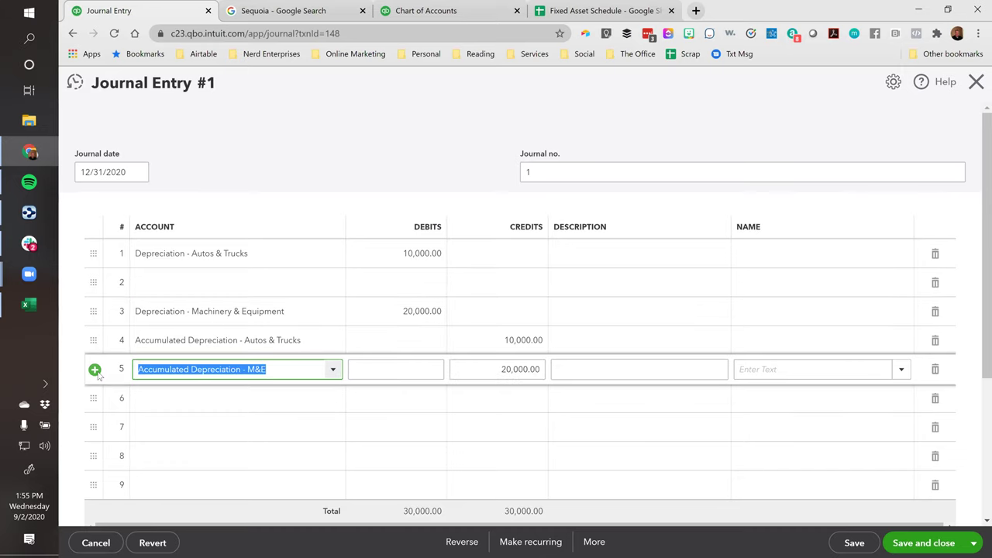
click(95, 369)
- Copy Accumulated Depreciation - Autos & Trucks into the blank line 5 and Depreciation - Autos & Trucks into the blank line 2
click(177, 341)
key(ctrl+c)
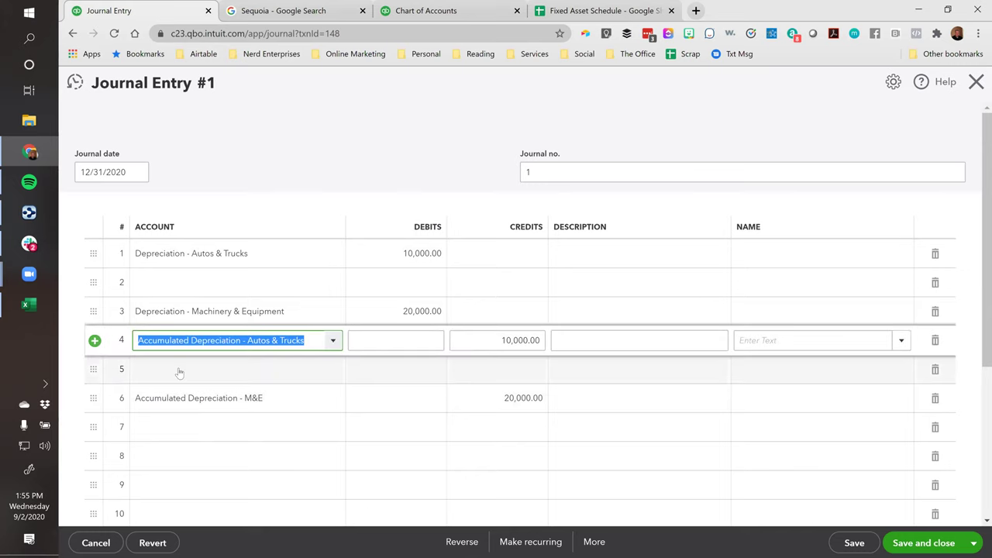
click(179, 369)
key(ctrl+v)
click(207, 257)
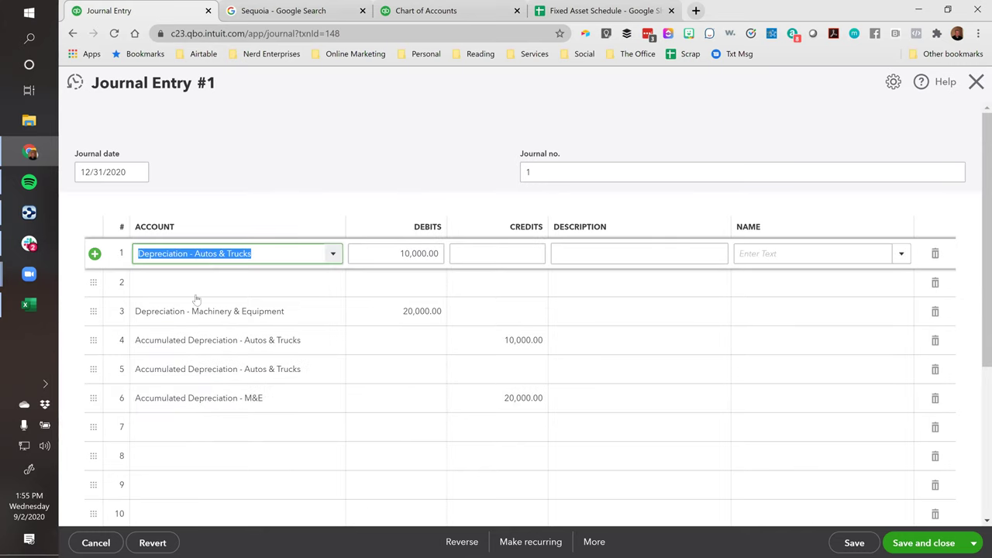
click(192, 287)
text(Depreciation - Autos & Trucks)
key(Tab)
- Split the Depreciation - Autos & Trucks debit into 5,000 on line 1 and 5,000 on line 2
click(553, 254)
click(414, 254)
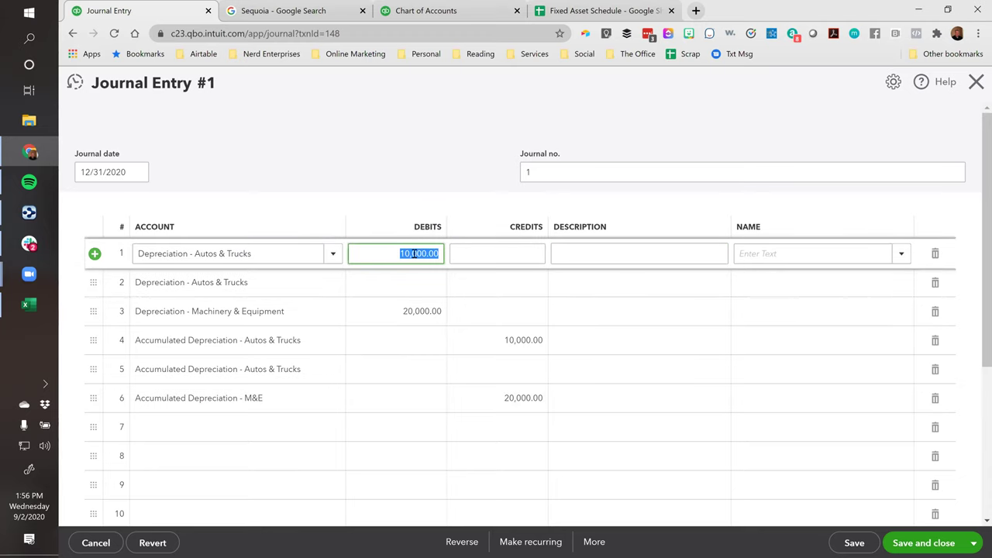
click(562, 254)
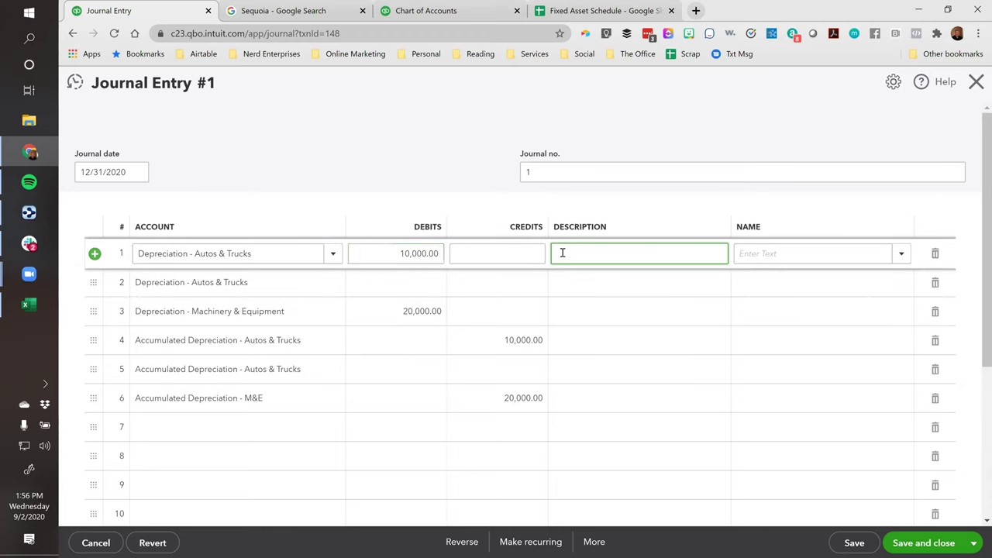
click(402, 284)
click(405, 256)
text(5000)
key(Return)
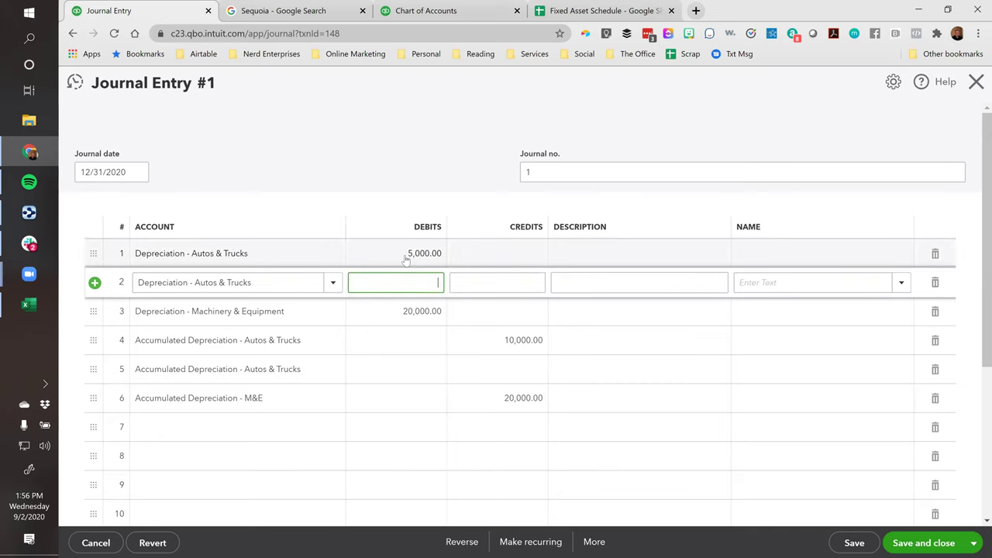
key(Tab)
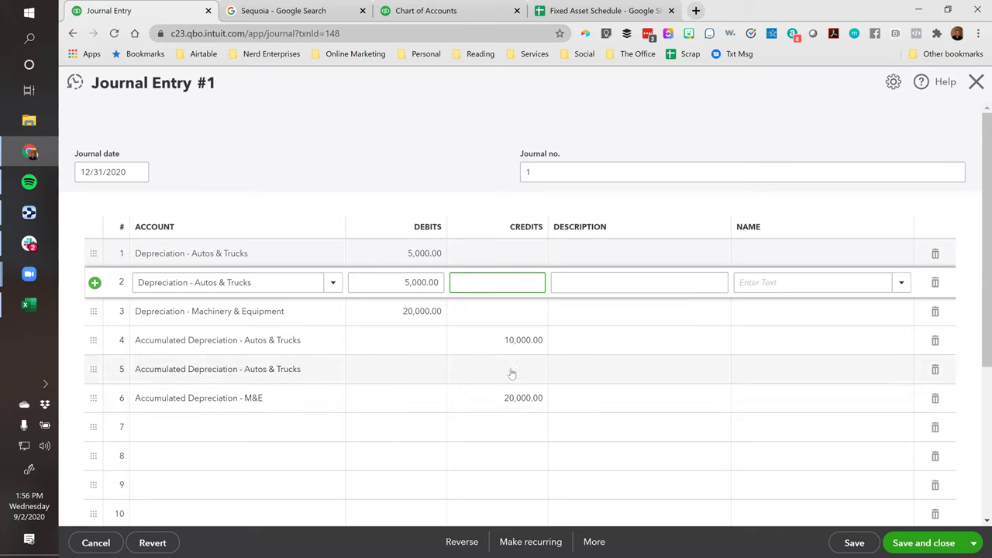
- Split the Accumulated Depreciation - Autos & Trucks credit into 5,000 on line 4 and 5,000 on line 5
click(516, 340)
text(5,000)
key(Tab)
key(shift+Tab)
key(Return)
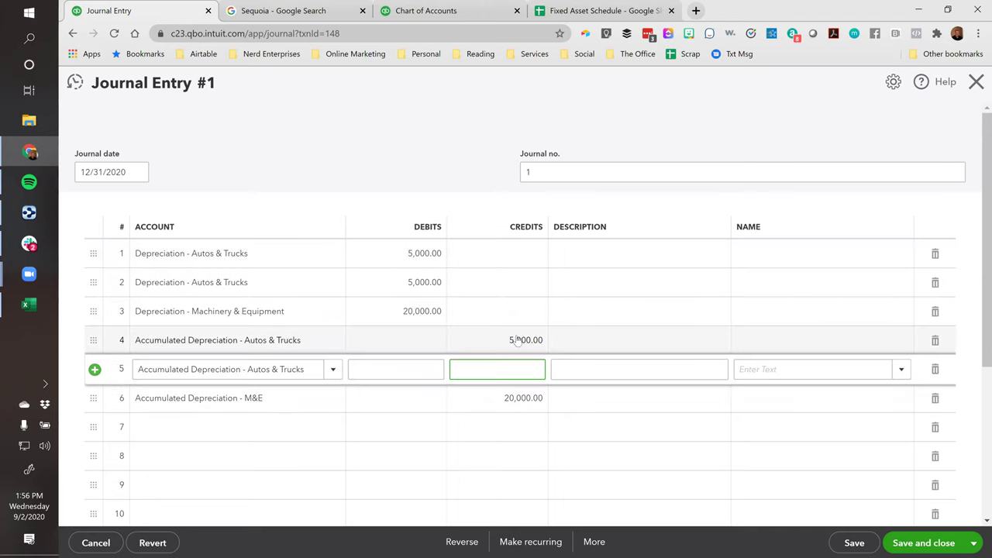
text(5000)
key(Tab)
key(shift+Tab)
- Copy the 2019 Toyota Sequoia description from the Fixed Asset Schedule sheet into the description of journal line 1
click(572, 259)
click(570, 11)
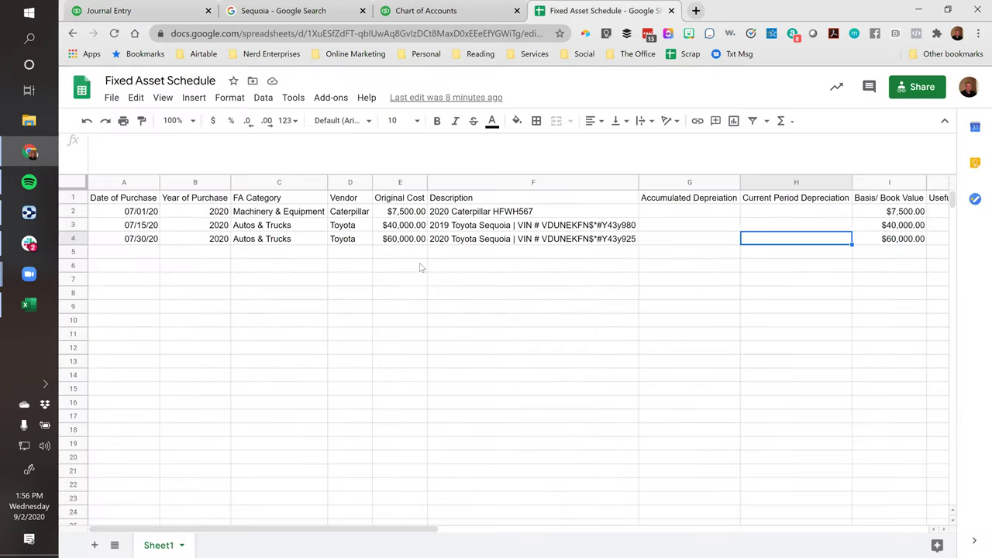
click(494, 225)
key(ctrl+c)
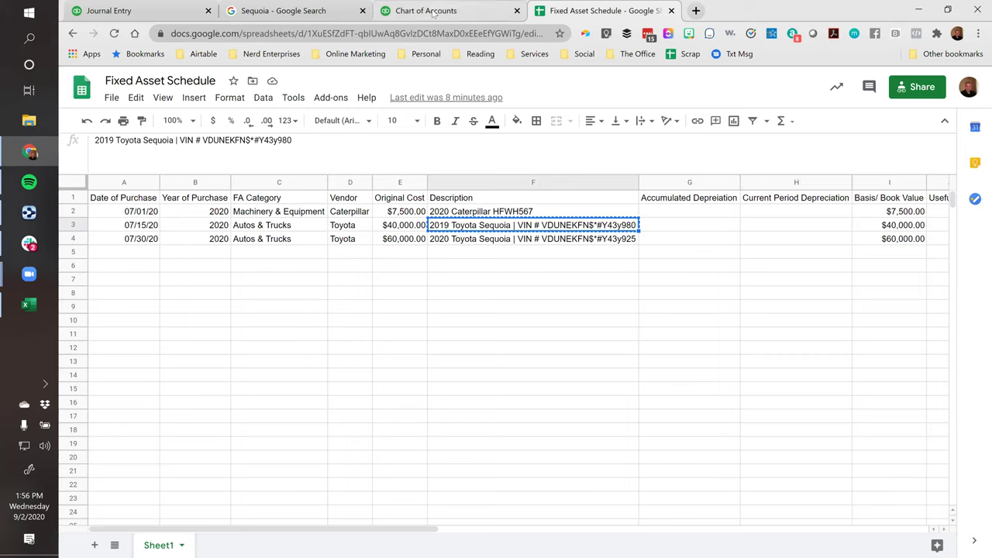
click(419, 11)
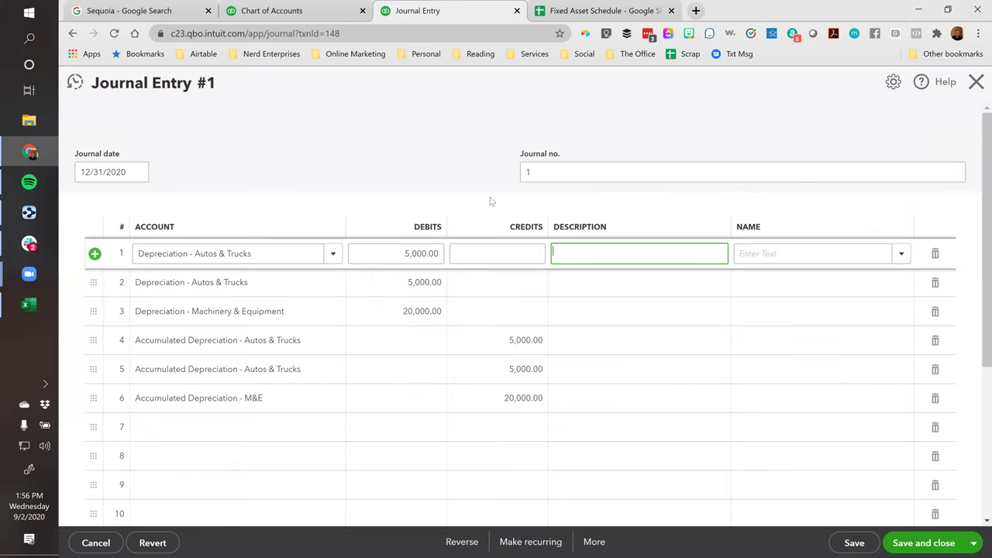
key(ctrl+v)
key(Tab)
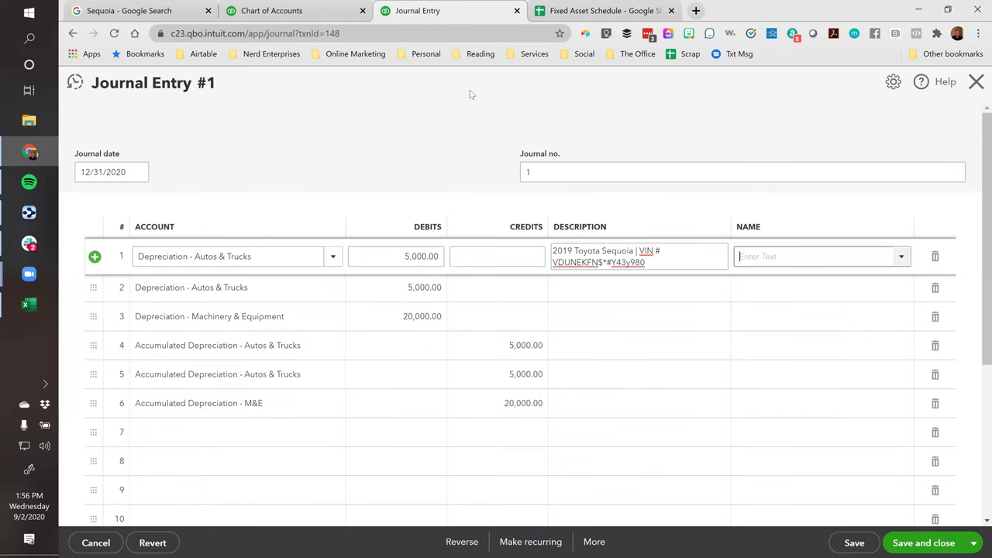
- Copy the 2020 Toyota Sequoia description from the Fixed Asset Schedule sheet into the description of journal line 2
key(ctrl+Tab)
click(484, 242)
key(ctrl+c)
click(442, 11)
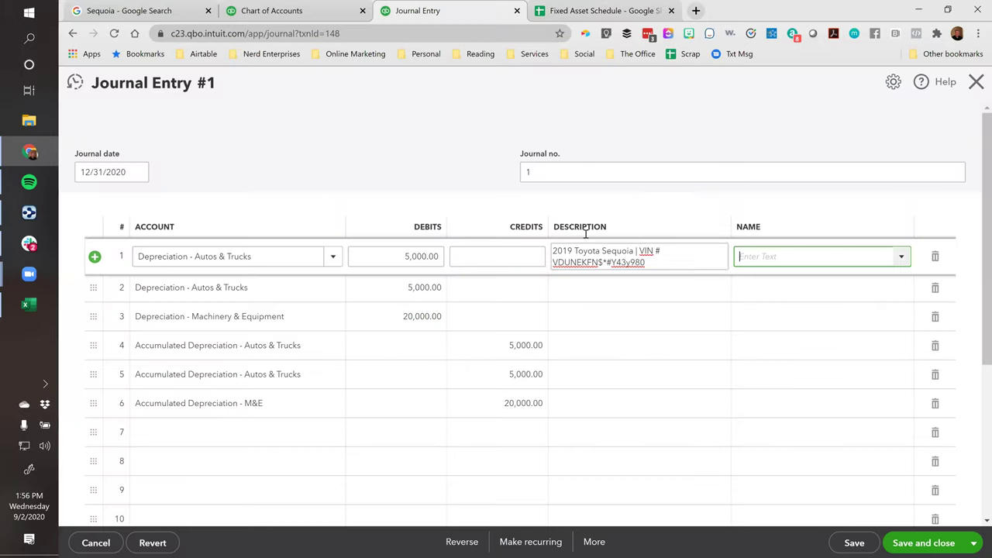
click(580, 290)
key(ctrl+v)
- Copy the 2019 Sequoia description to line 4 and the 2020 Sequoia description to line 5, and save and close the journal entry
click(601, 250)
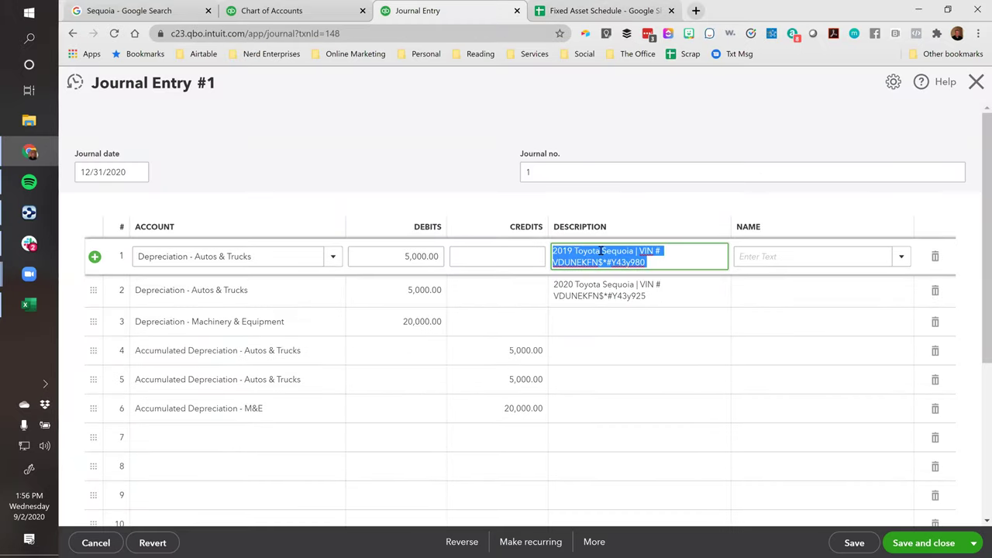
click(586, 378)
click(586, 346)
key(ctrl+v)
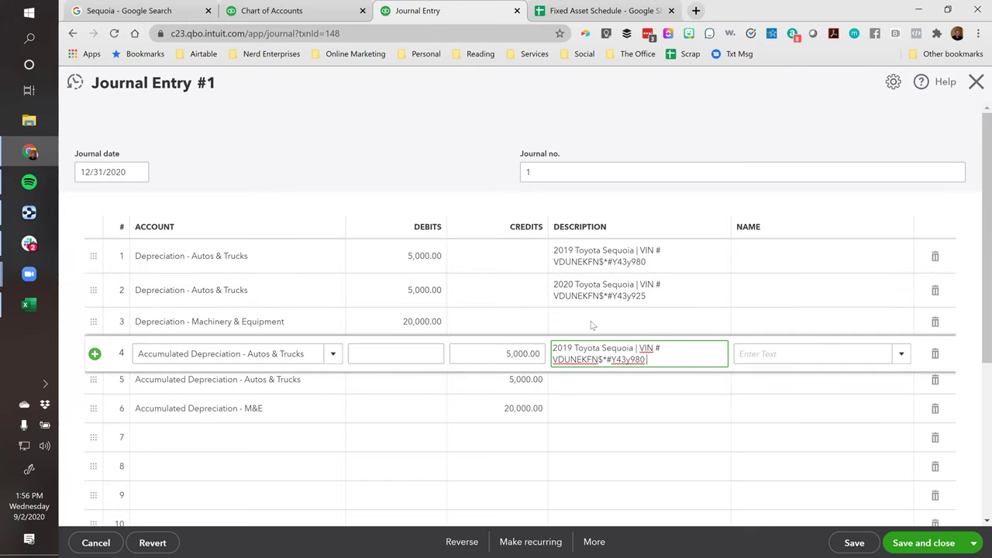
click(600, 290)
key(ctrl+c)
click(583, 384)
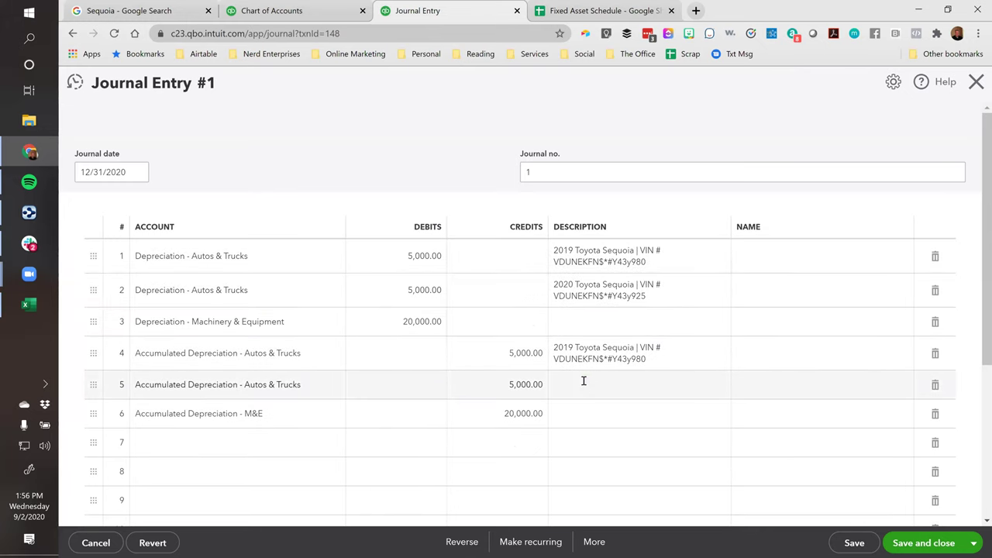
key(ctrl+v)
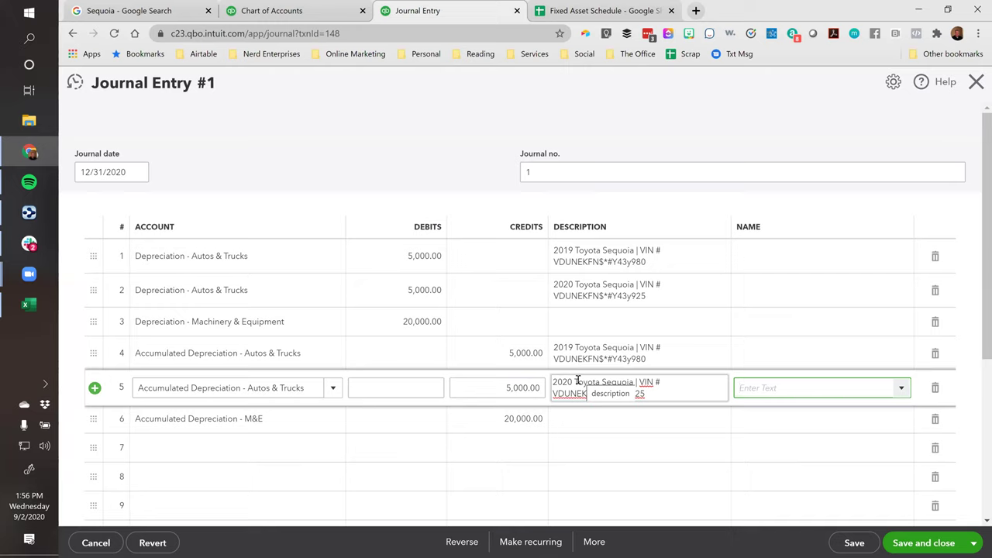
click(929, 547)
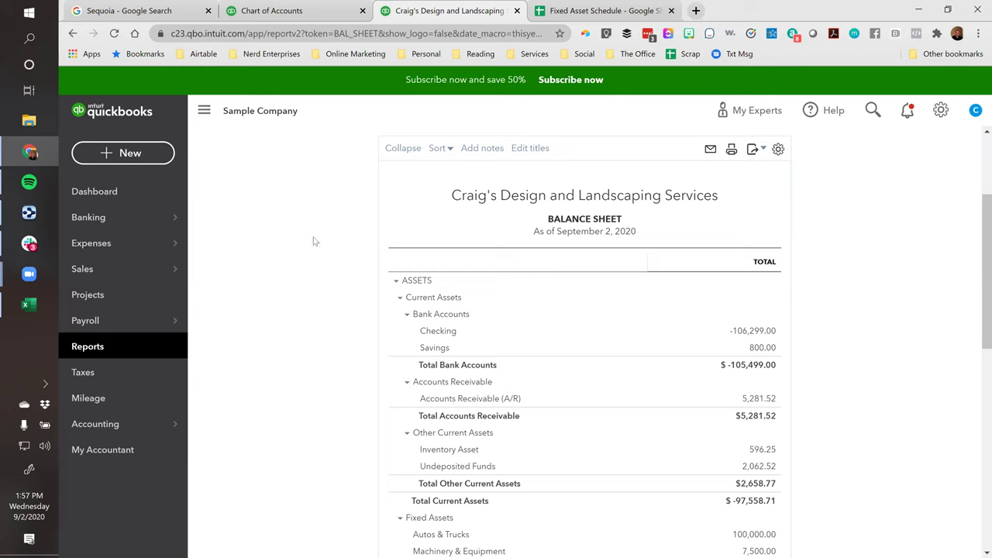
- Run the Balance Sheet report for 01/01/2020 to 12/31/2020 and examine its Fixed Assets section
scroll(326, 273, down, 1)
scroll(326, 273, down, 3)
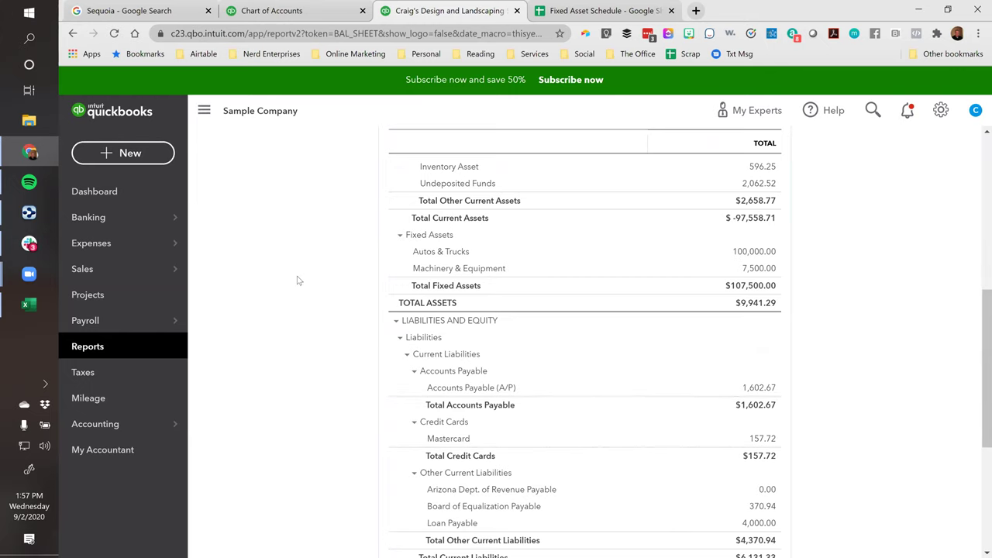
scroll(297, 280, up, 6)
click(540, 210)
click(581, 243)
click(582, 243)
click(581, 243)
click(548, 344)
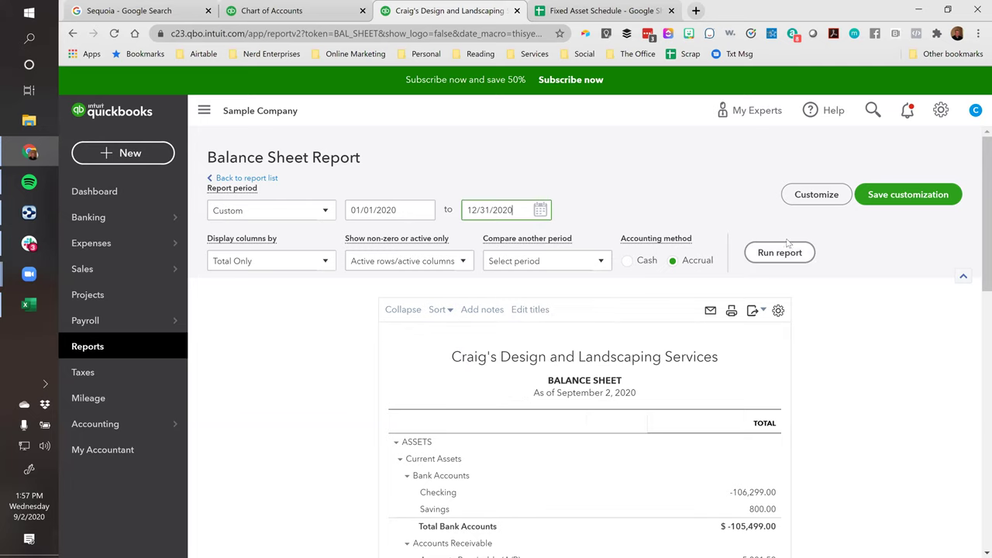
click(780, 252)
scroll(846, 283, down, 4)
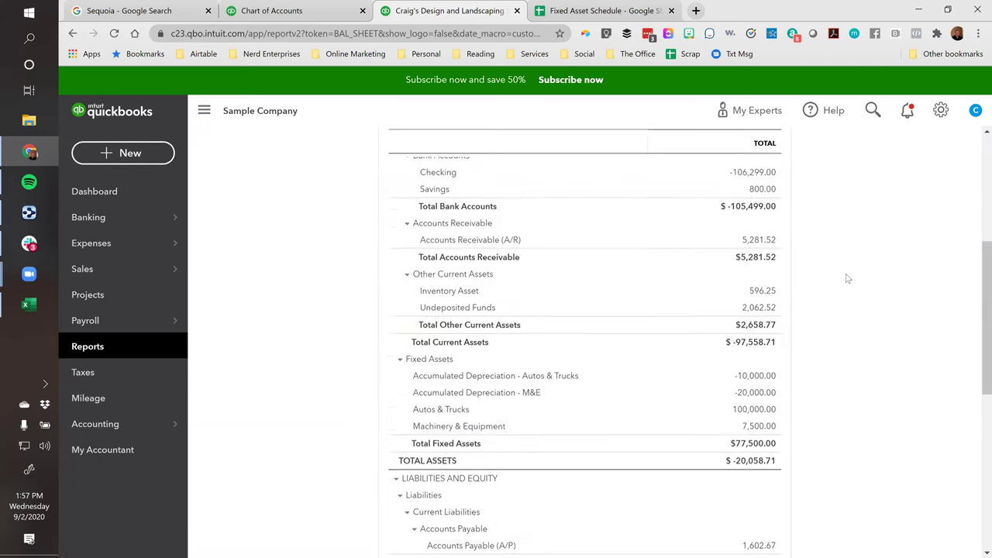
scroll(847, 278, down, 2)
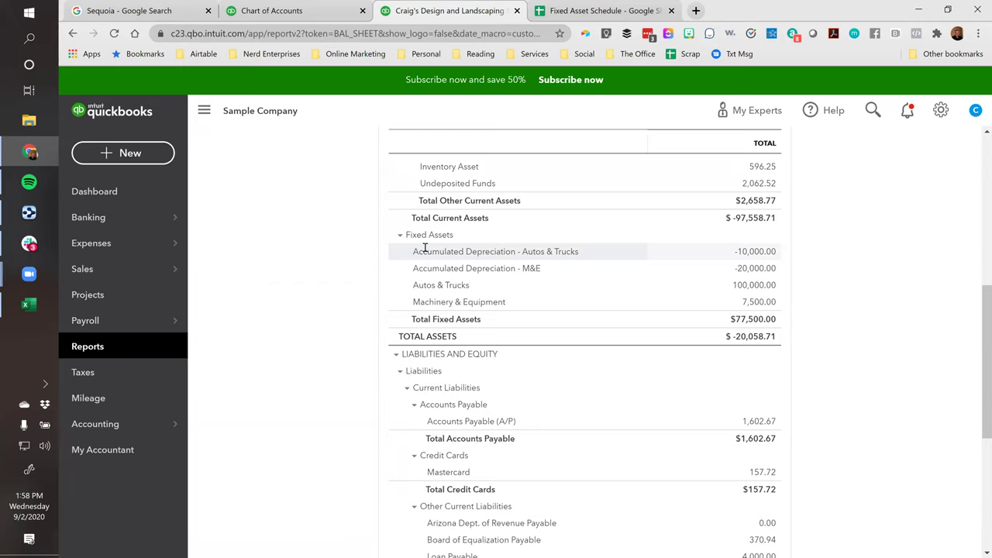
- Start a new account in the Chart of Accounts with the account type Fixed Assets
mouse_move(84, 428)
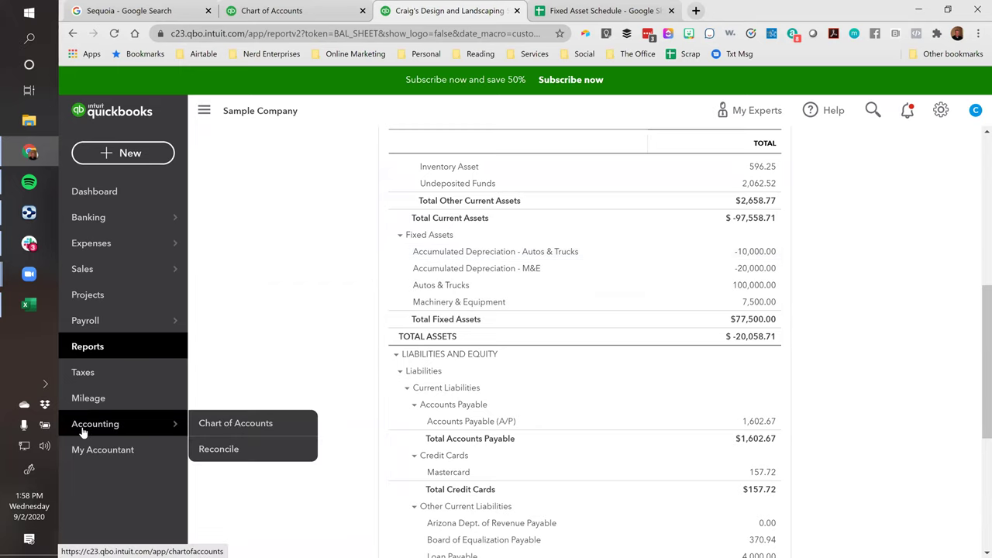
click(237, 424)
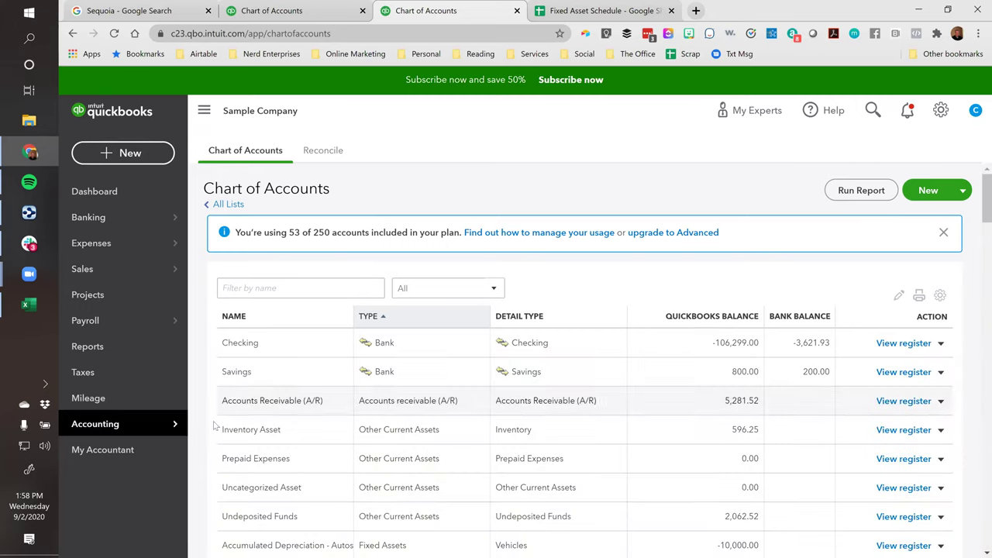
click(247, 289)
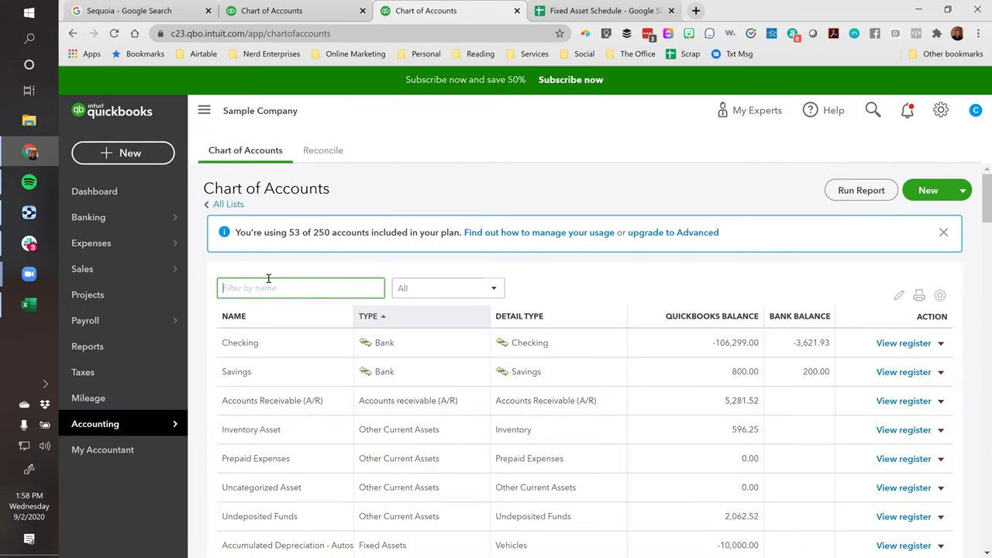
click(926, 190)
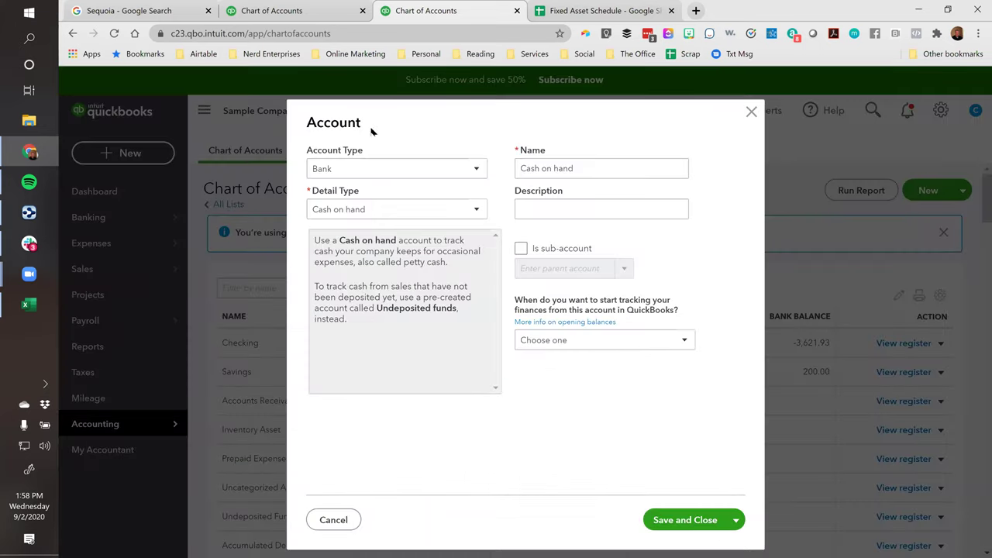
click(357, 169)
click(335, 249)
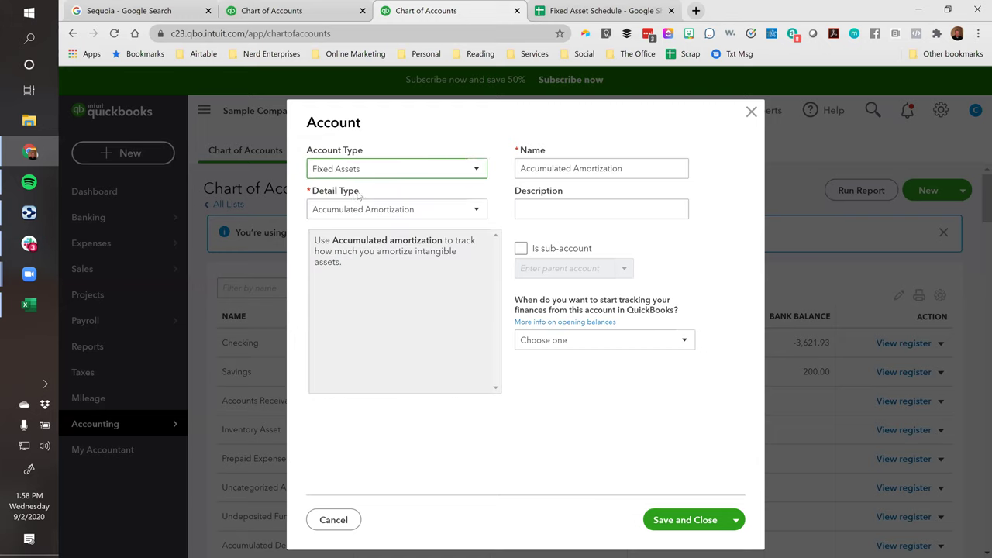
- Name the new fixed asset account Auto & Truck (P)
triple_click(607, 172)
text(A)
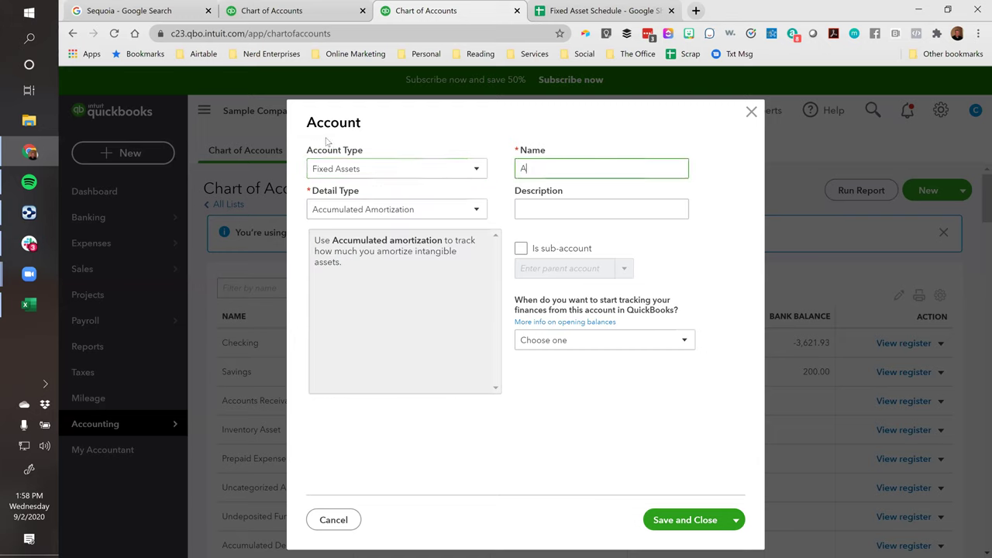
text(uto & Truck (P)
- Set the new account's detail type to Vehicles and save it under the name Vehicles
click(422, 211)
scroll(402, 342, down, 2)
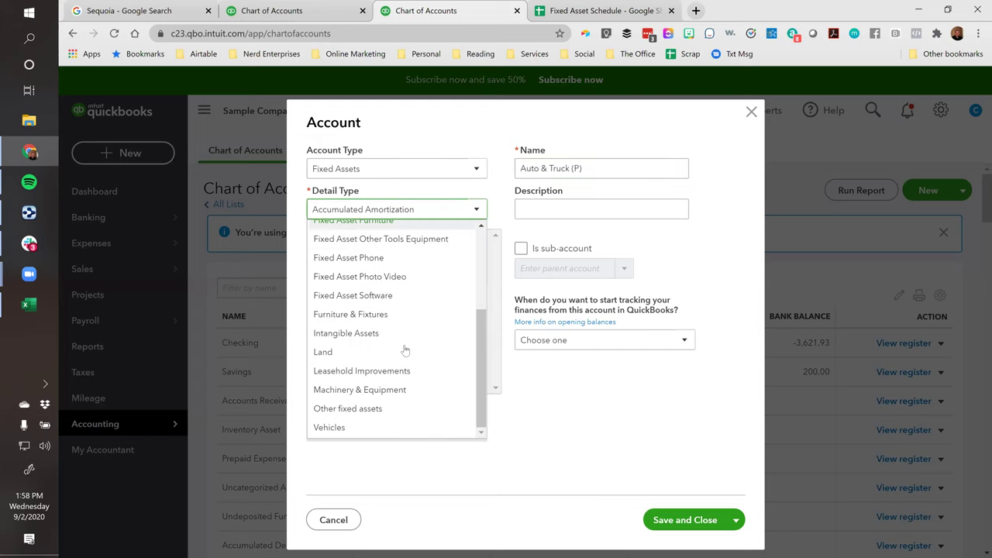
scroll(395, 326, up, 2)
scroll(372, 349, down, 2)
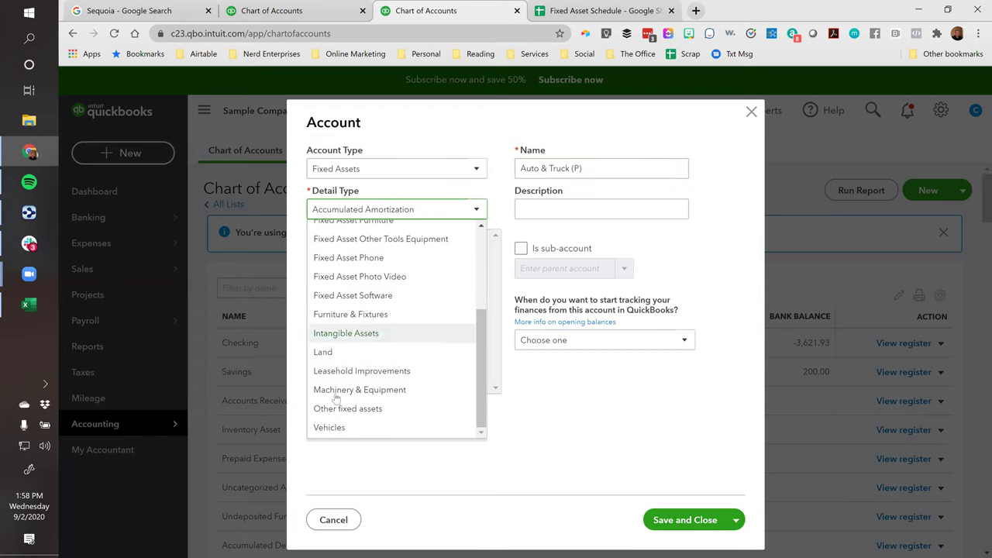
click(326, 429)
double_click(522, 166)
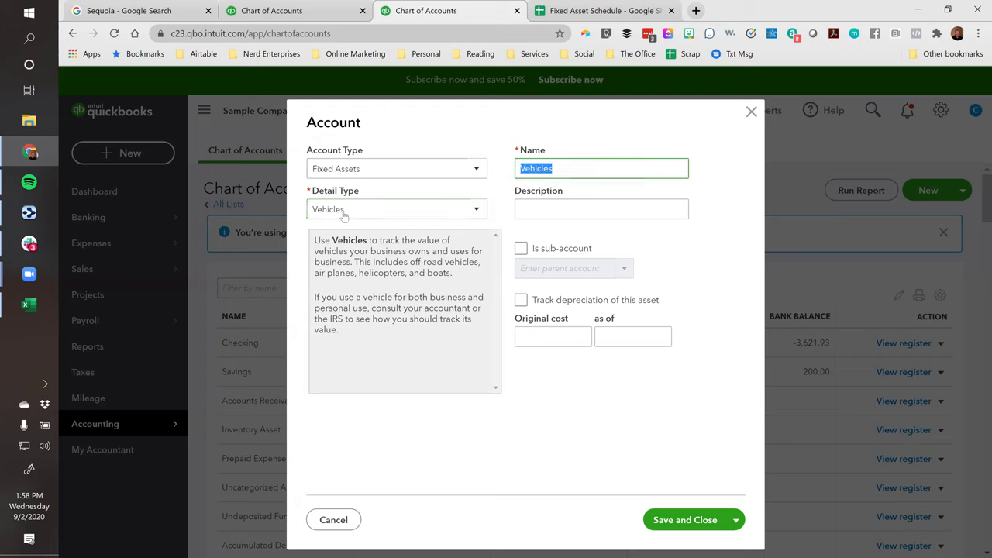
click(564, 167)
key(ctrl+a)
click(685, 524)
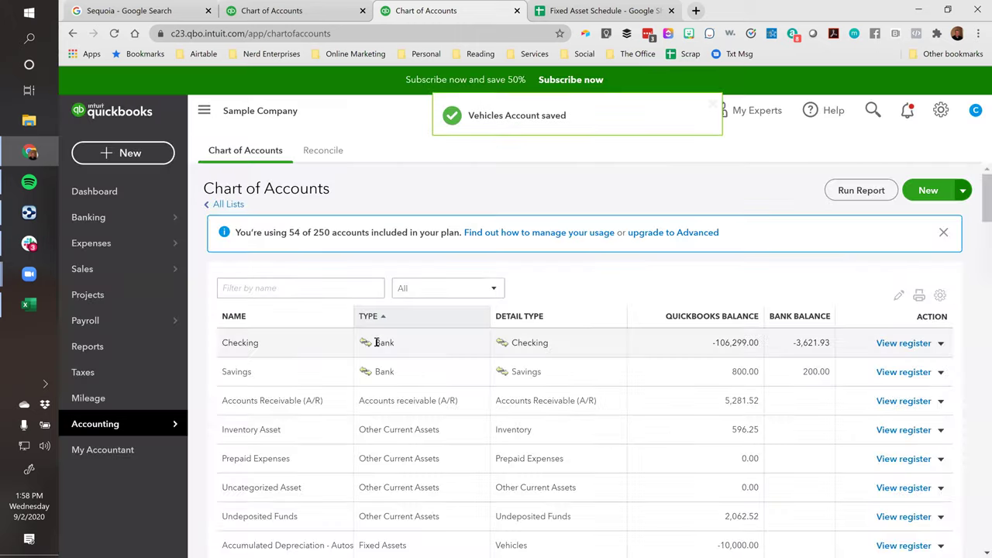
- Filter the Chart of Accounts by AUto and save Autos & Trucks as a sub-account of Vehicles
click(274, 289)
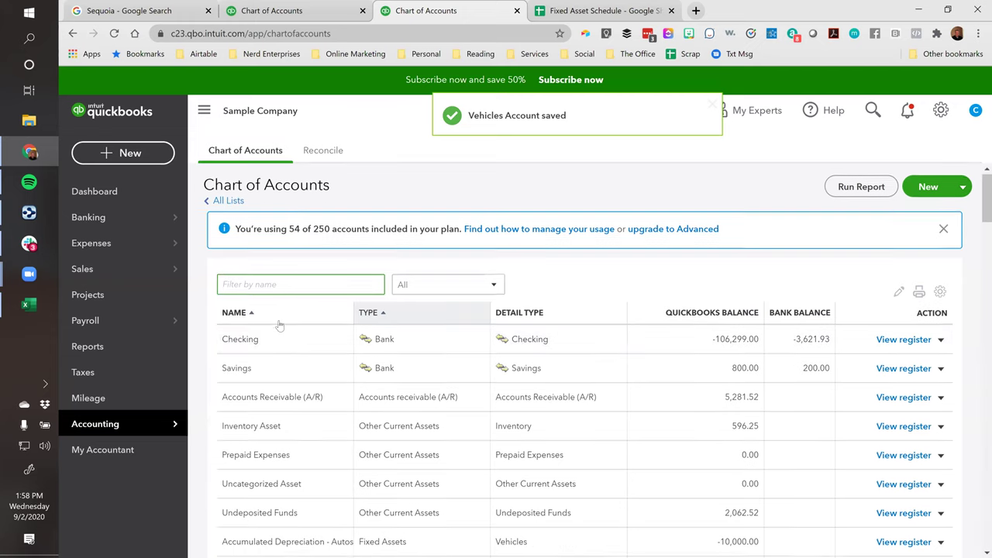
scroll(279, 321, down, 2)
scroll(272, 256, up, 2)
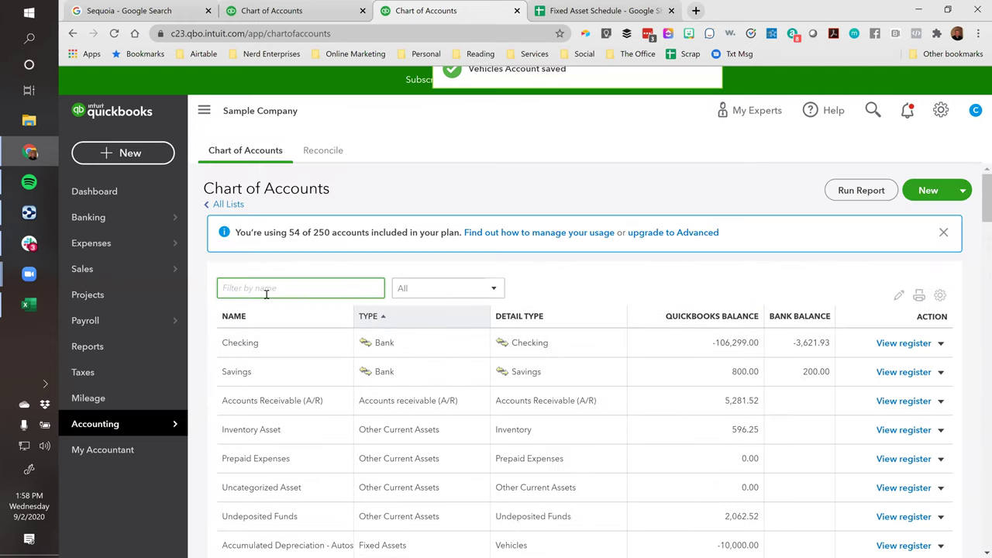
text(AU)
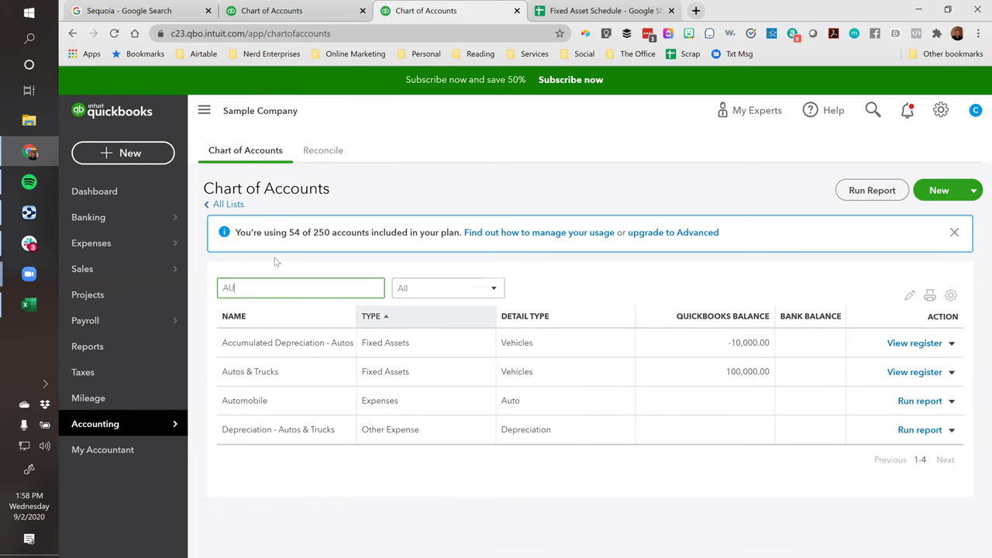
text(to)
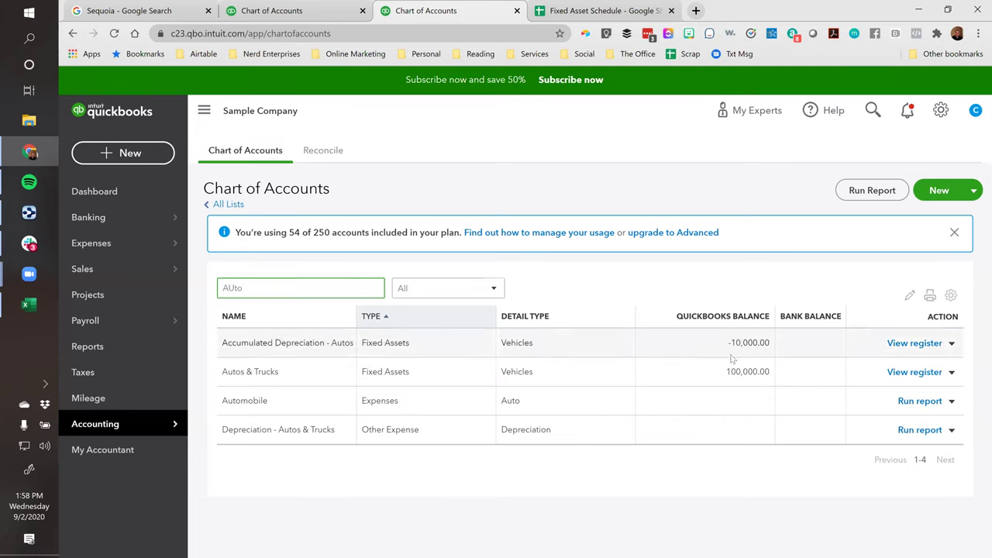
click(952, 372)
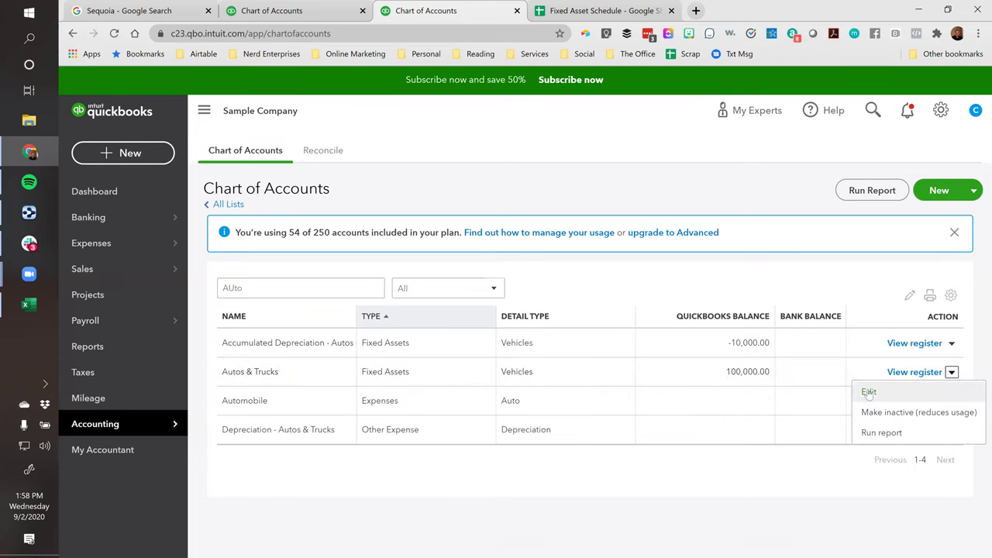
click(868, 391)
click(520, 249)
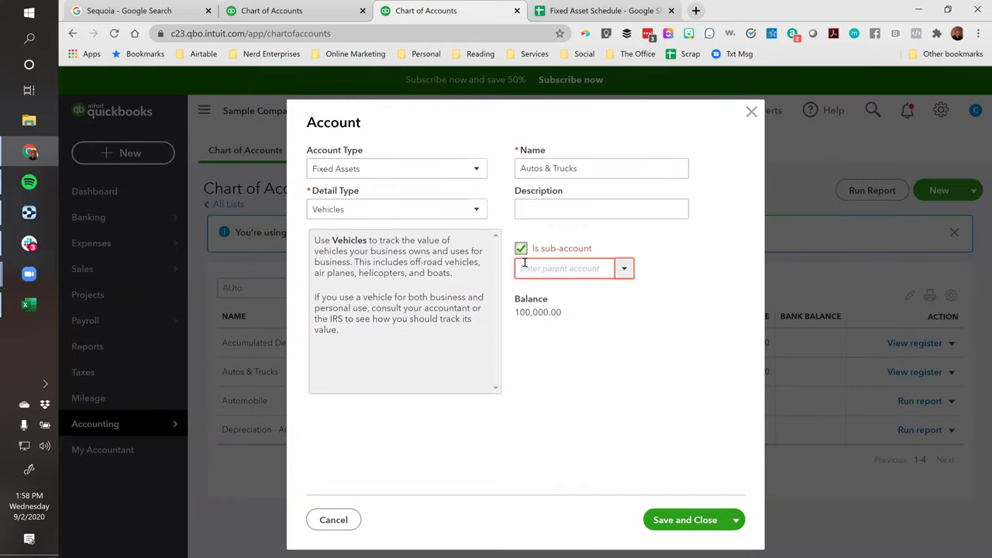
text(Vehicles)
key(Tab)
click(668, 522)
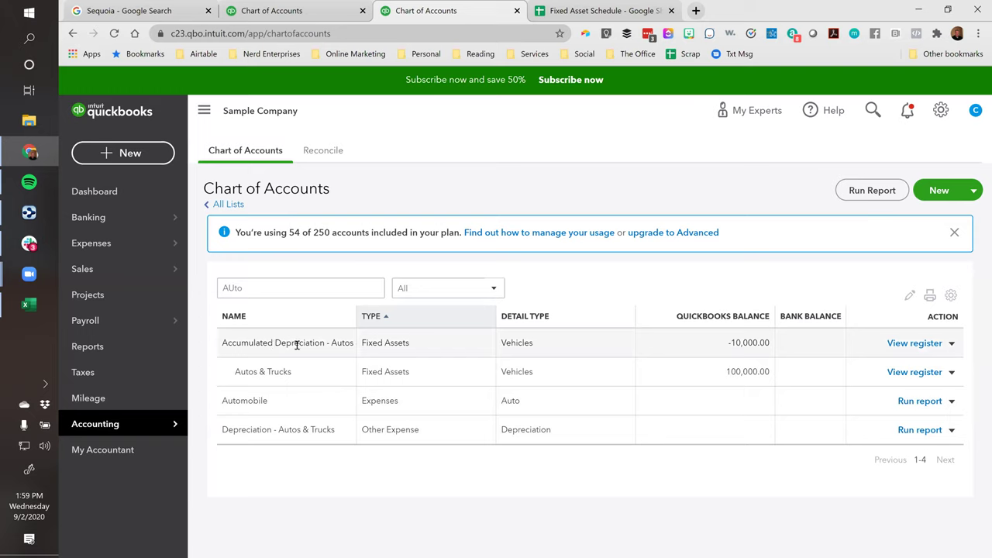
- Edit the Accumulated Depreciation - Autos & Trucks account and make it a sub-account of Vehicles
click(951, 342)
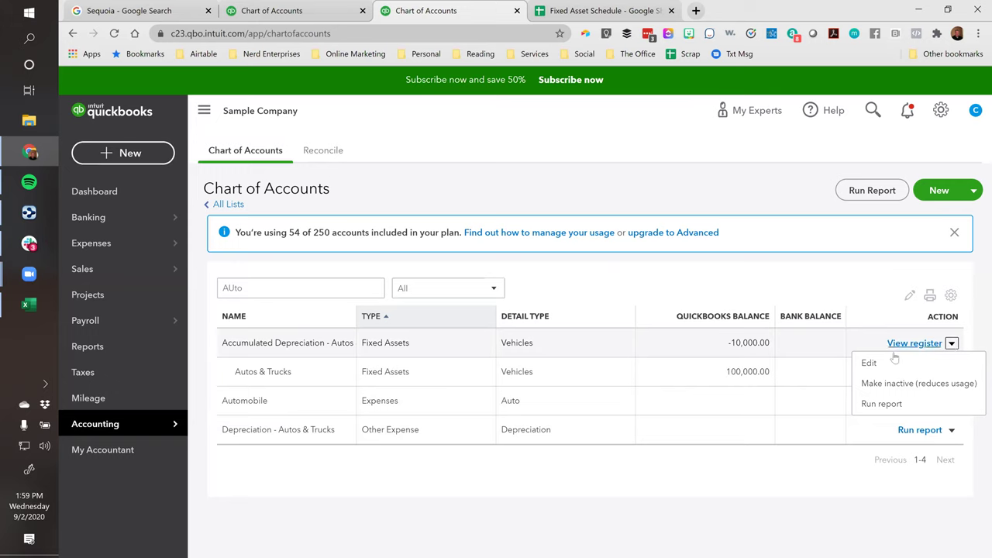
click(869, 363)
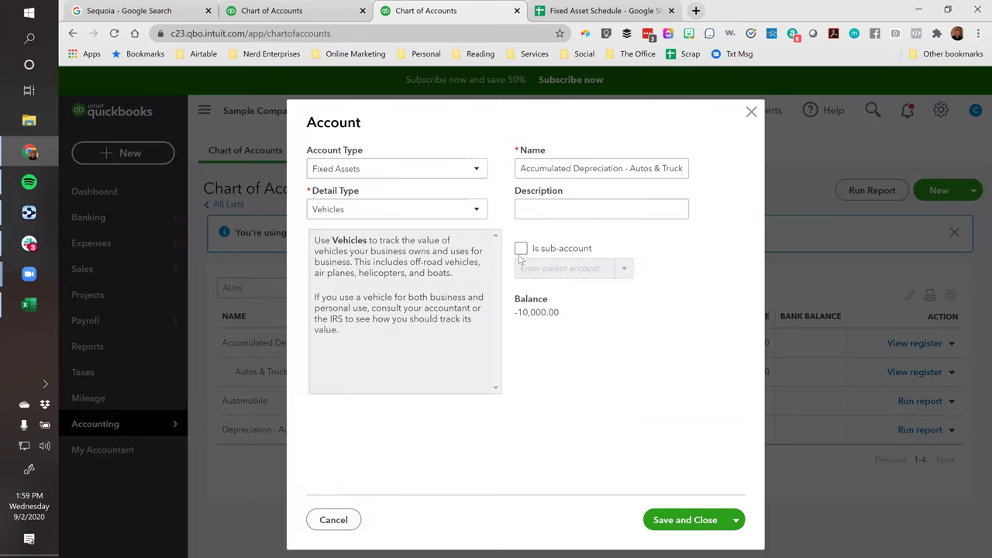
click(520, 248)
click(530, 268)
text(Vehicles)
key(Tab)
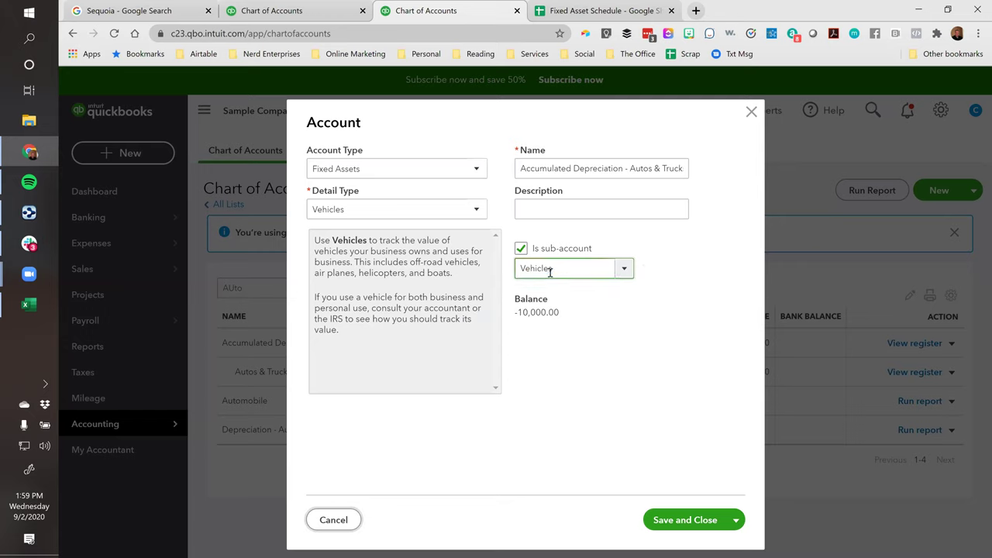
- Prefix the accumulated depreciation account's name with "x -" and save the account
triple_click(521, 168)
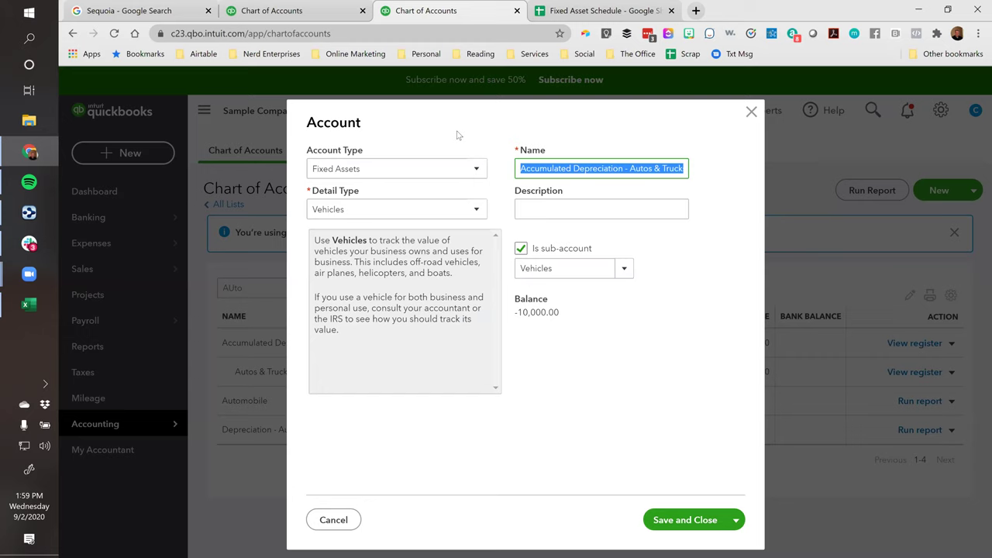
key(Home)
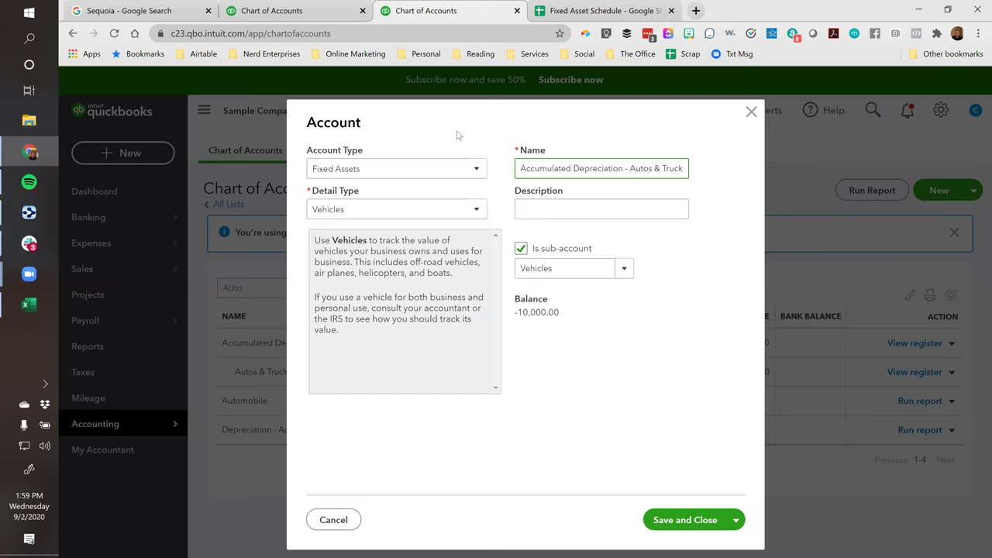
text(x -)
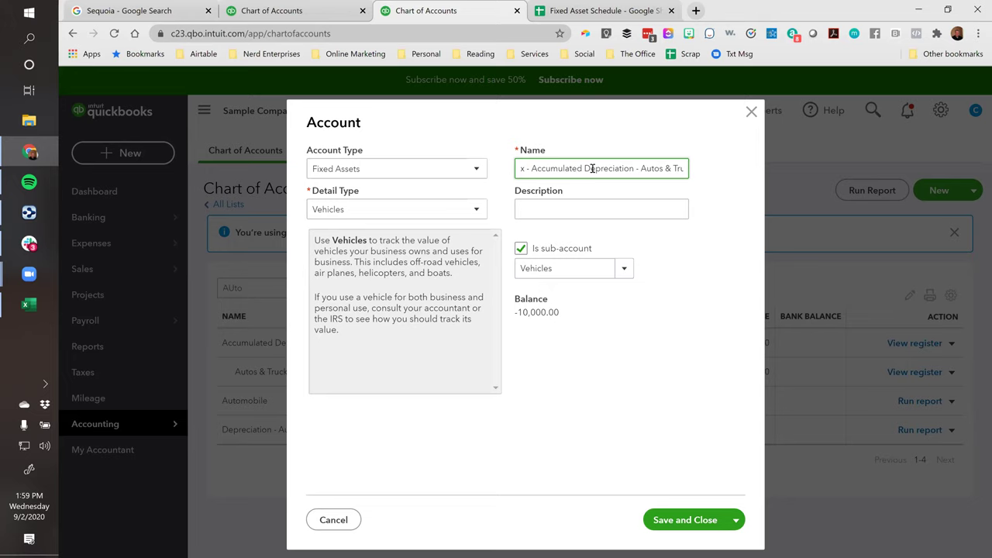
click(665, 519)
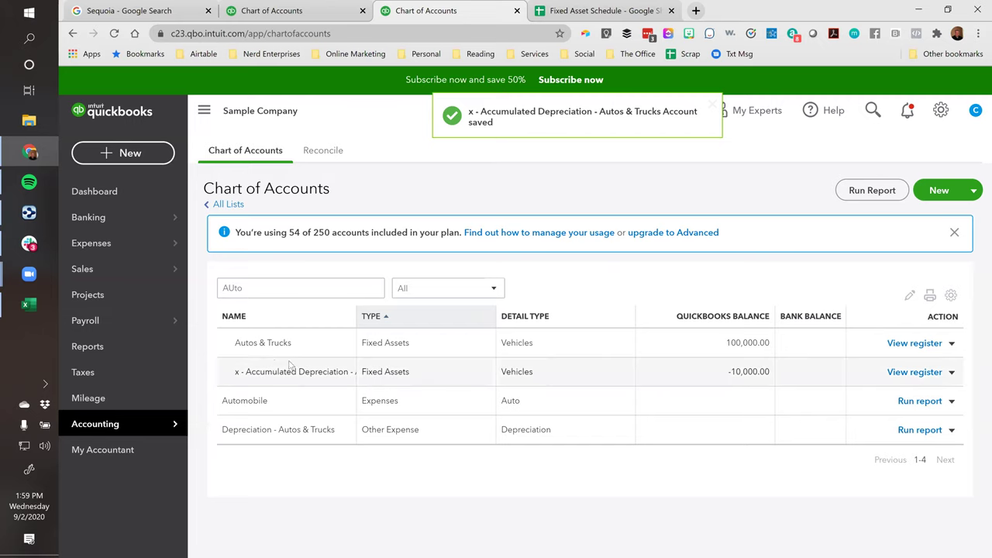
- Open the Balance Sheet report from the reports list
click(260, 20)
click(428, 9)
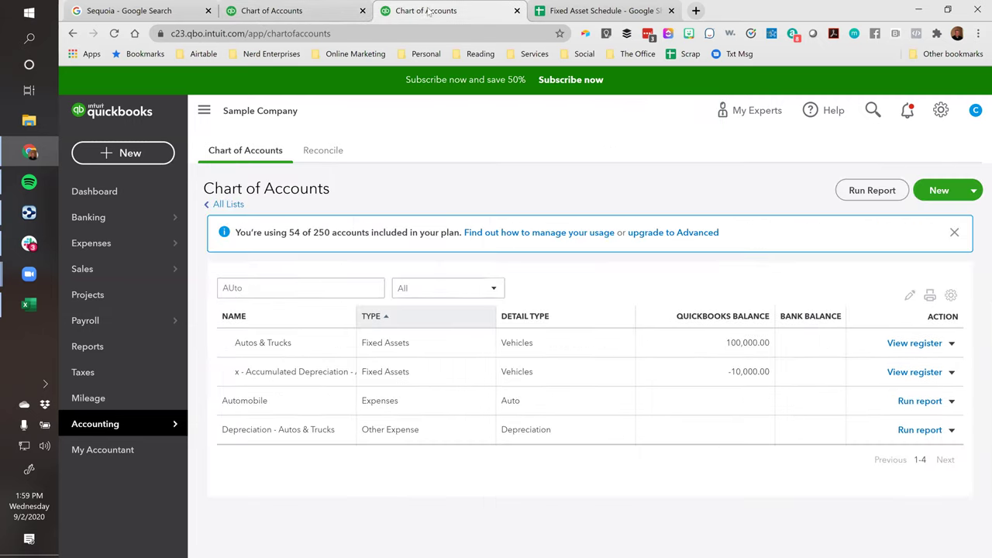
click(106, 348)
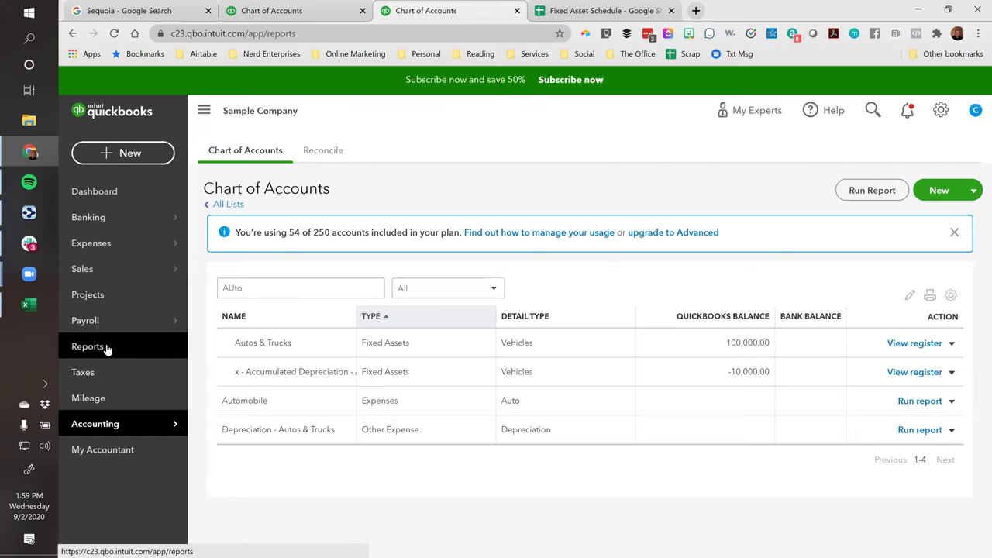
click(278, 331)
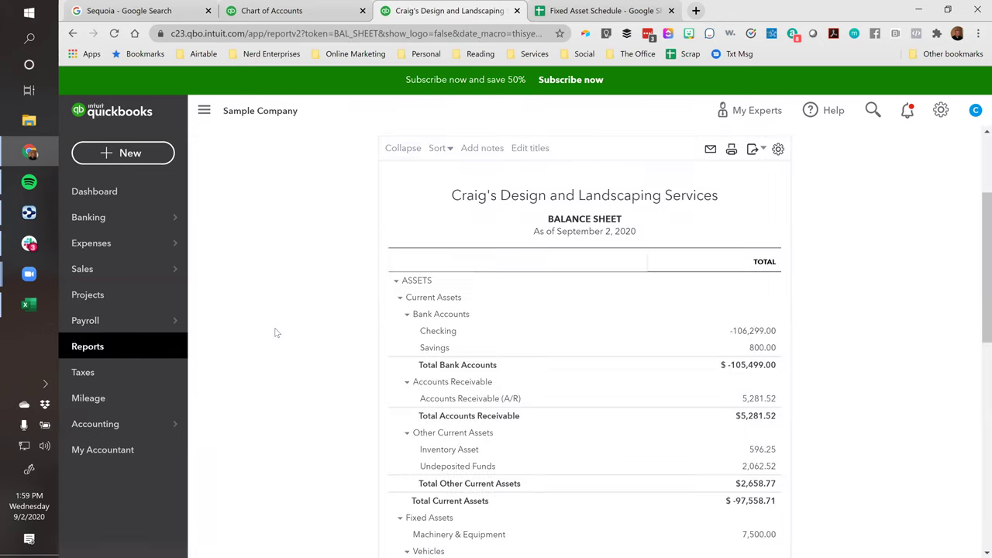
scroll(299, 359, down, 3)
scroll(303, 361, up, 5)
- Set the Balance Sheet's end date to 12/31/2020, run the report and examine the Vehicles group under Fixed Assets
click(544, 214)
click(583, 243)
click(582, 243)
click(583, 243)
click(583, 243)
click(474, 242)
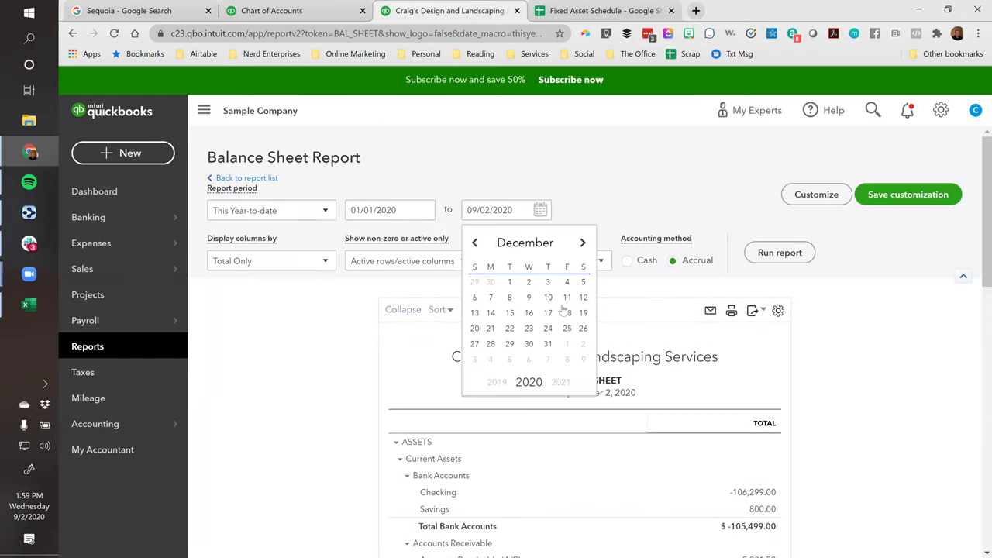
click(548, 343)
click(780, 253)
scroll(806, 279, down, 2)
scroll(820, 294, down, 2)
scroll(820, 295, down, 2)
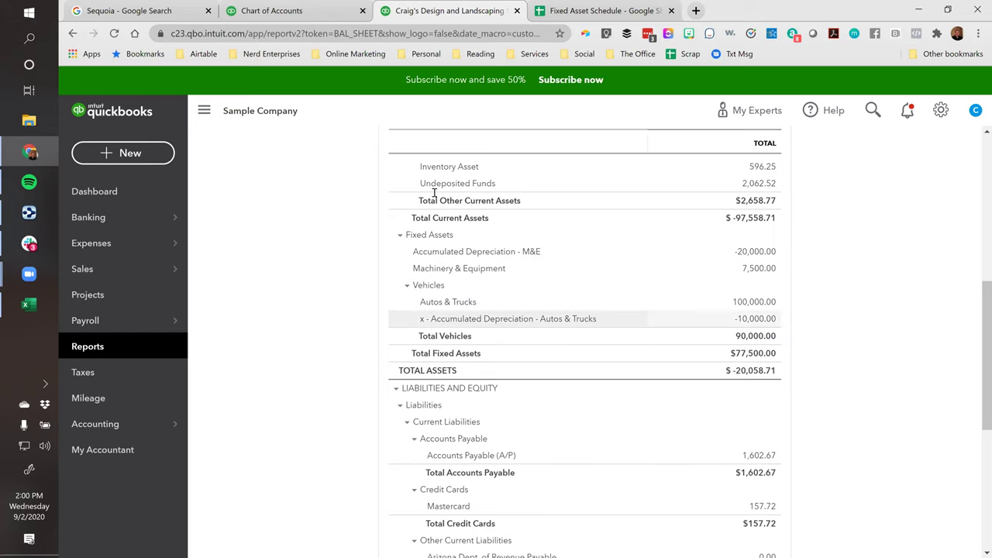
- Look up accounts matching Accu on the first line of a new journal entry, and discard the entry without saving
click(128, 153)
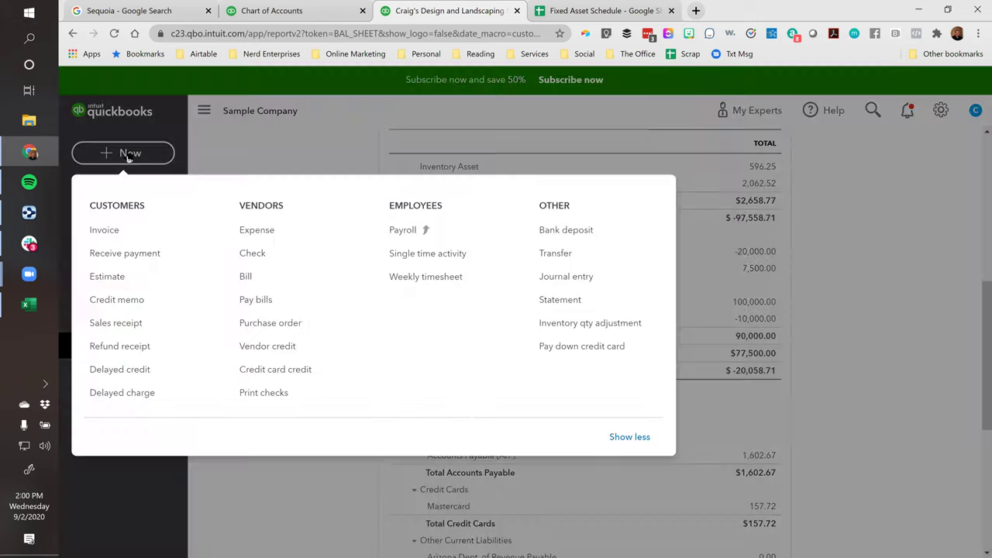
click(552, 278)
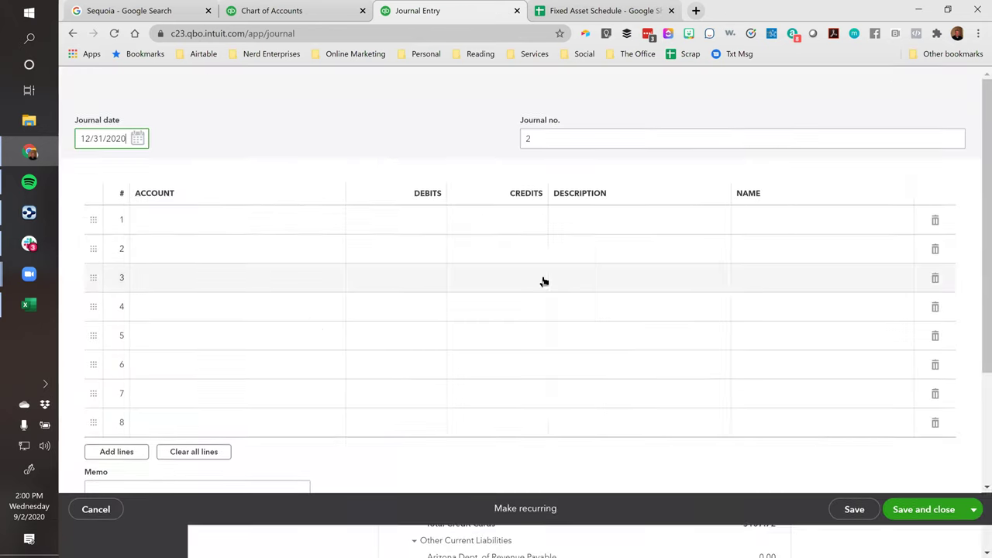
click(165, 252)
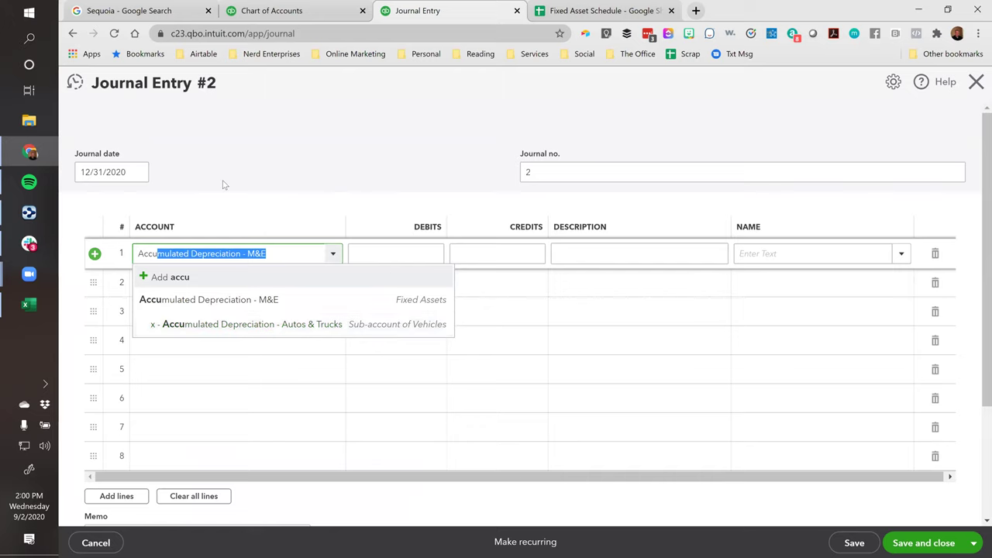
click(218, 156)
click(977, 81)
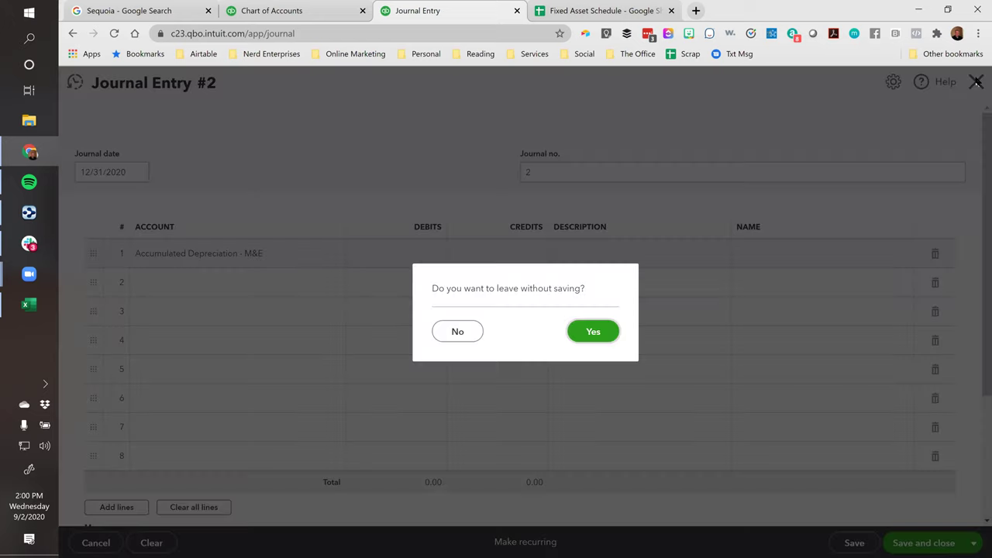
click(594, 332)
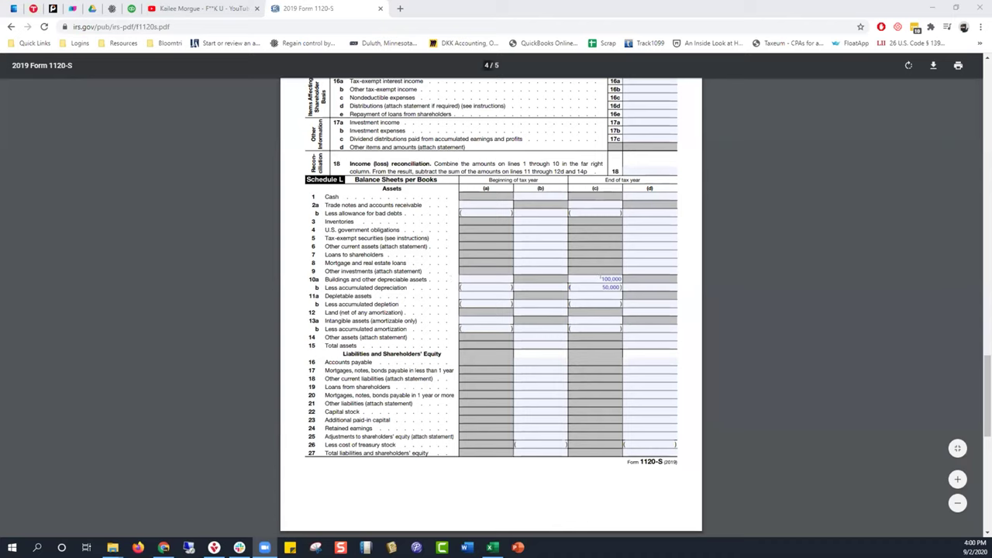
- Switch to the Form 1120-S PDF and examine the end-of-year amounts on Schedule L lines 10a and 10b
click(609, 287)
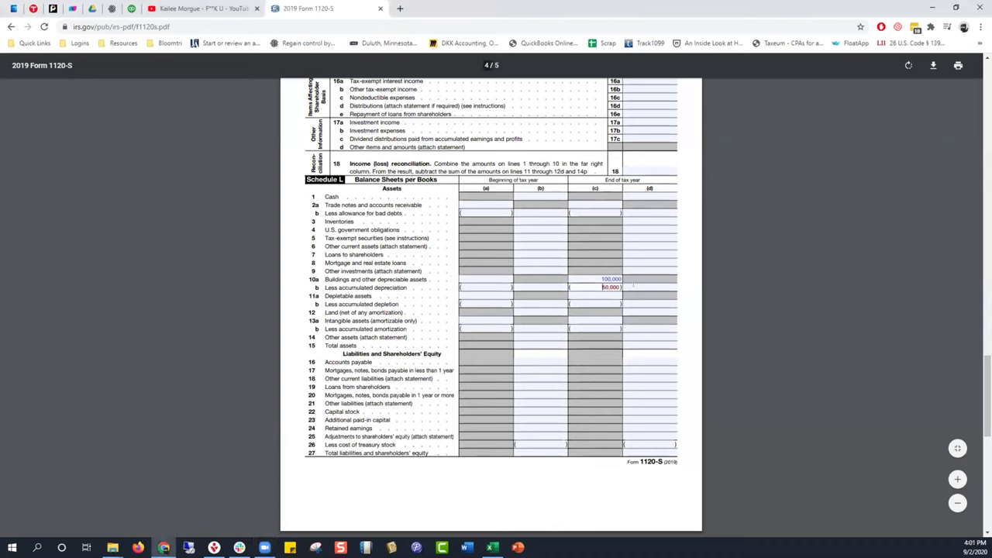
double_click(604, 287)
click(601, 278)
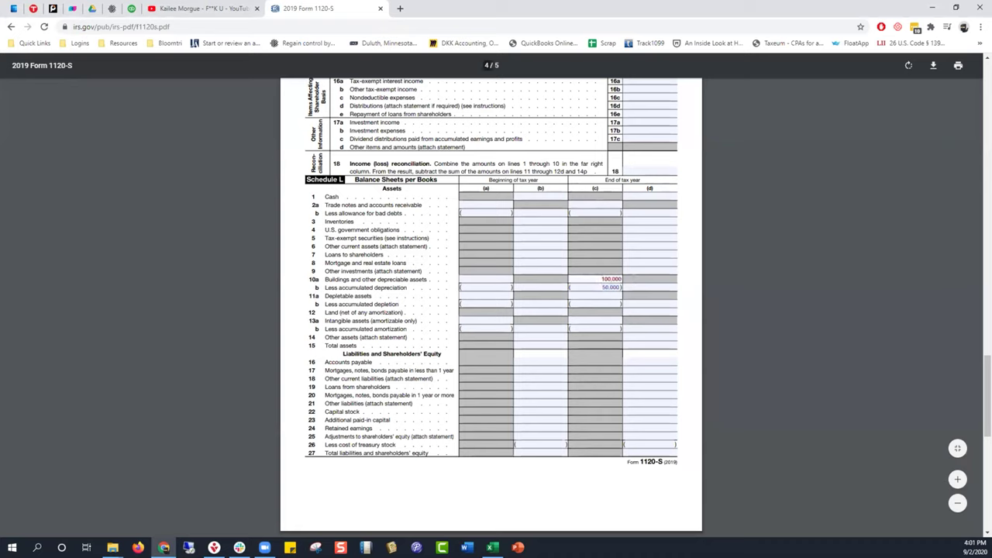